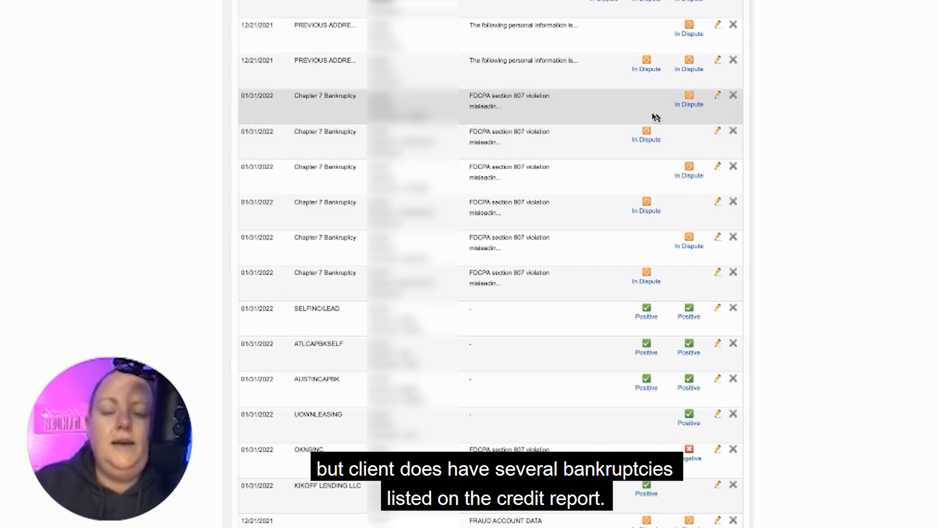
# Review the reason, instruction, bureau and account number of the first Chapter 7 Bankruptcy dispute item, leaving it unchanged.
pyautogui.click(717, 95)
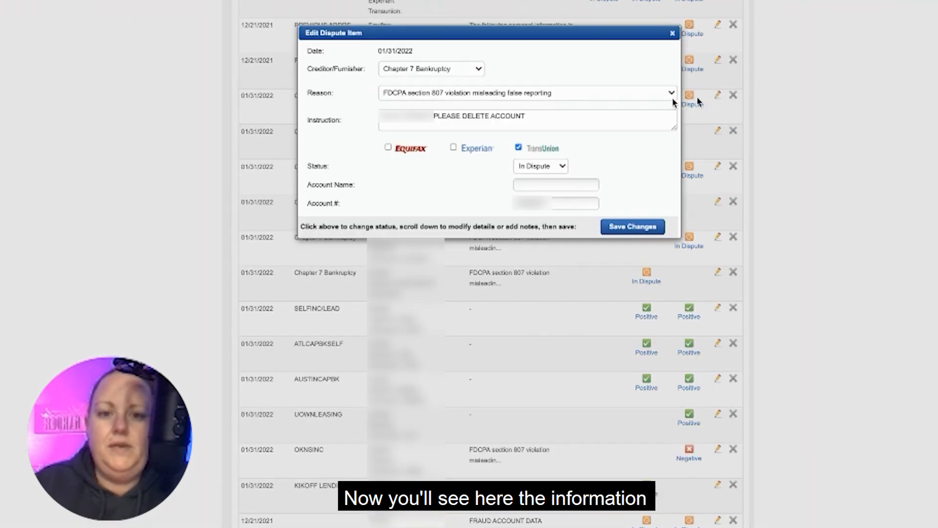
pyautogui.scroll(-6, 593, 142)
pyautogui.scroll(6, 593, 143)
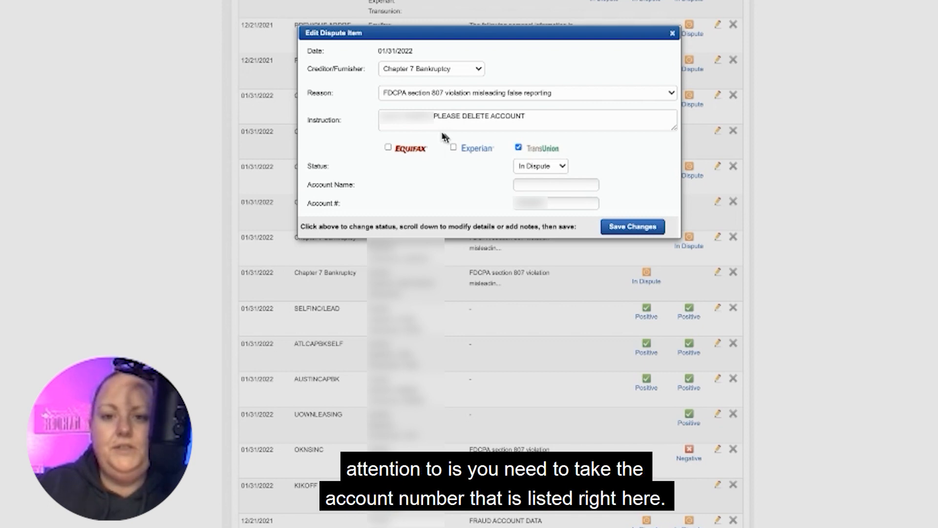
pyautogui.click(527, 206)
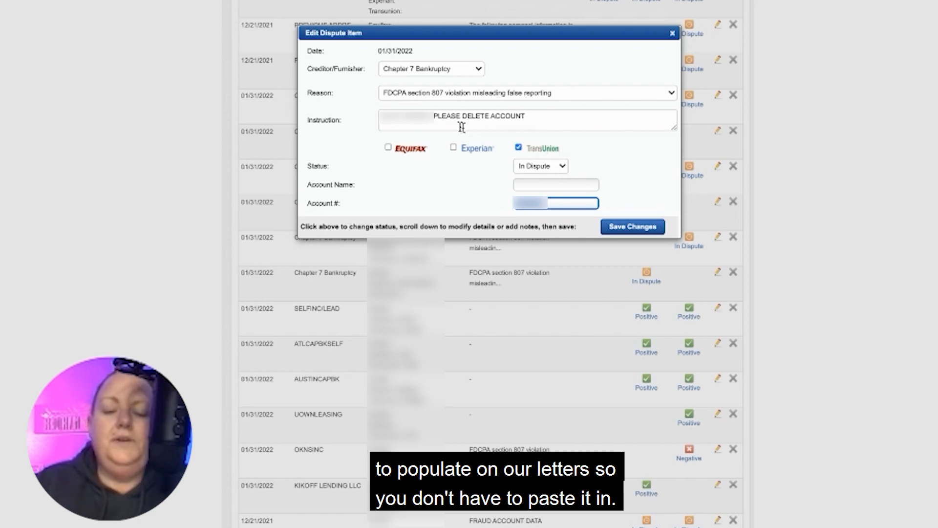
pyautogui.scroll(-8, 462, 127)
pyautogui.scroll(2, 469, 128)
pyautogui.click(673, 34)
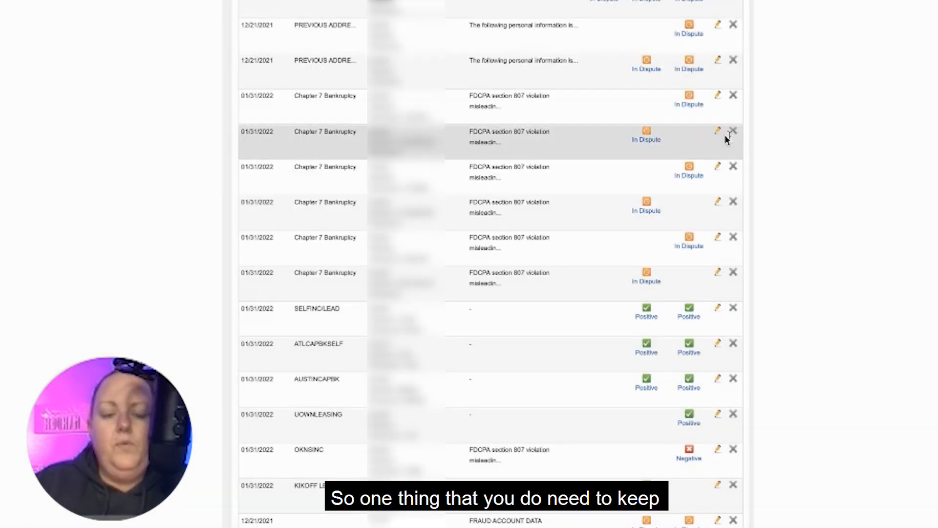
# Copy the bankruptcy court clerk's address from the client's internal notes into the blank Word document.
pyautogui.scroll(15, 725, 134)
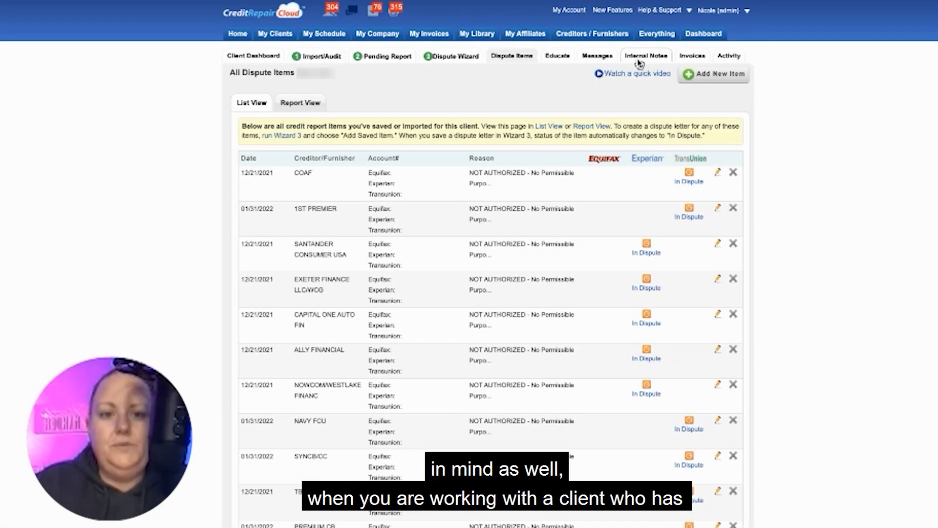
pyautogui.click(640, 56)
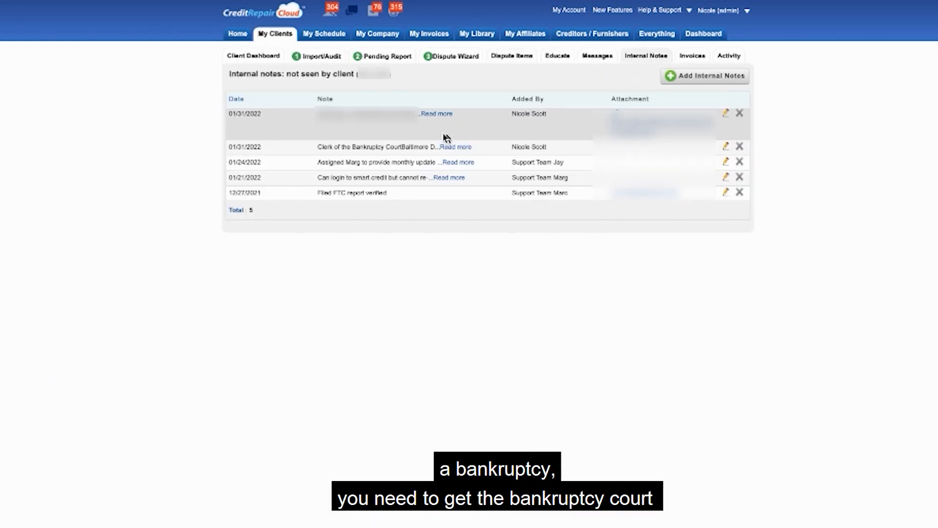
pyautogui.click(454, 148)
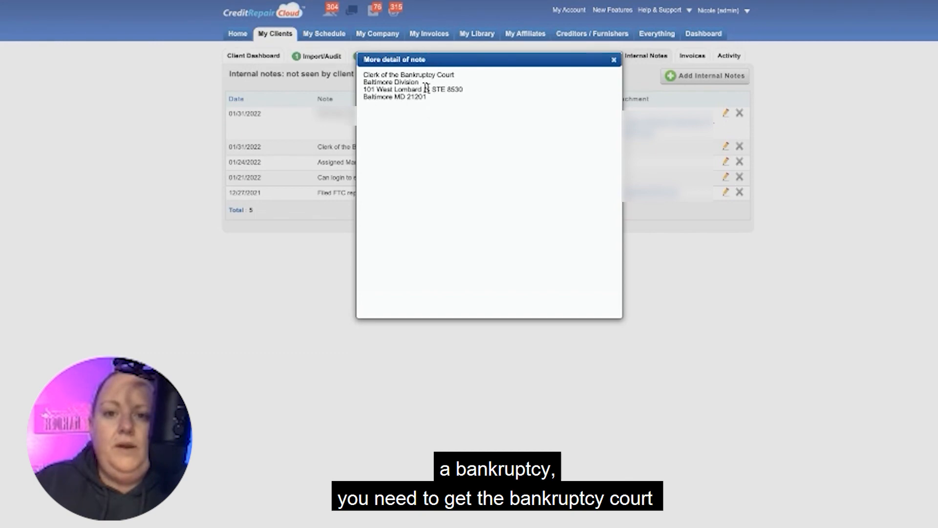
pyautogui.moveTo(432, 99); pyautogui.dragTo(361, 71)
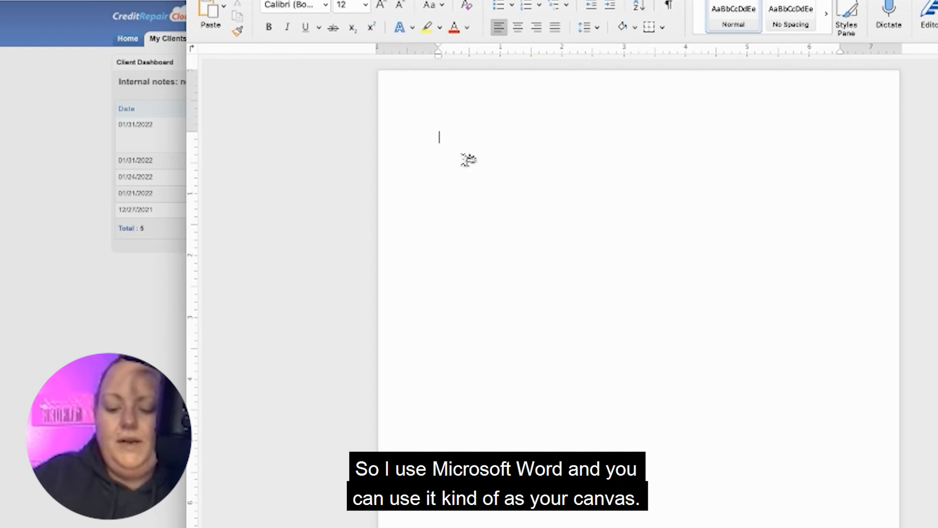
pyautogui.write('Clerk of the Bankruptcy Court Baltimore Division 101 West Lombard St STE 8530 Baltimore MD 21201')
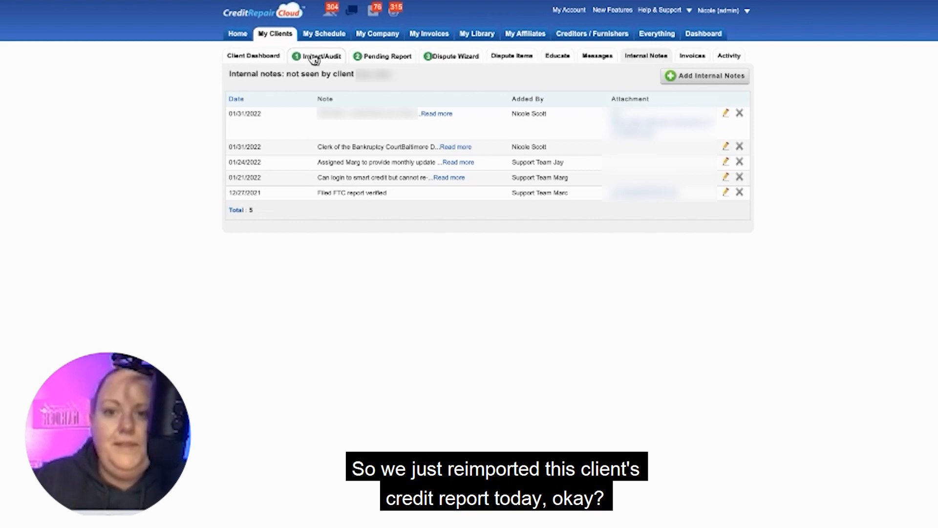
# Run the Dispute Wizard from the client's dashboard and view its Create Dispute Letters stage.
pyautogui.click(259, 57)
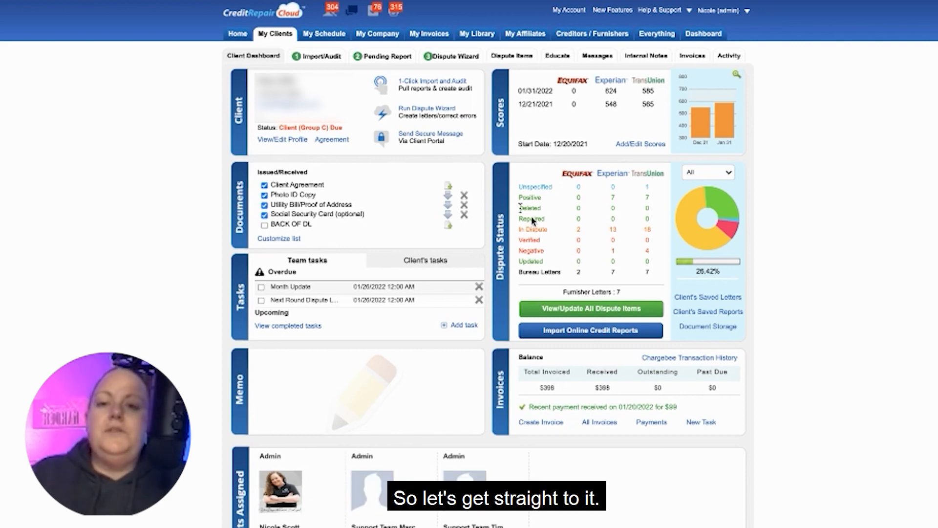
pyautogui.click(412, 116)
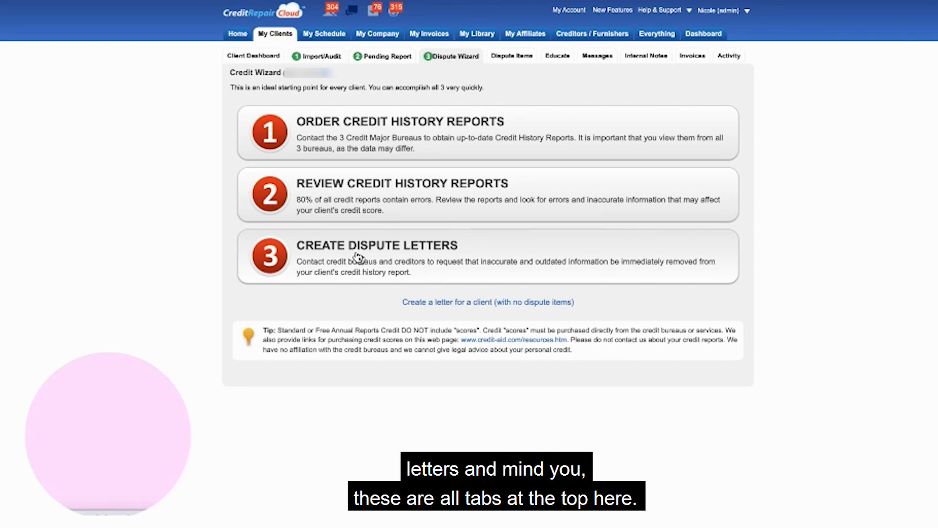
pyautogui.click(359, 258)
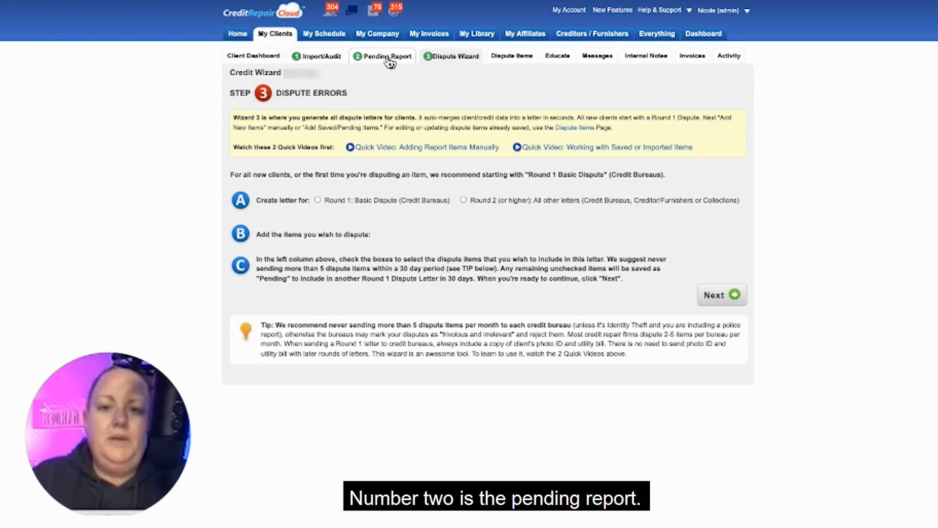
# View the client's import log and Simple Audit page, and check the actions offered for the saved Dec 20 2021 audit.
pyautogui.click(313, 57)
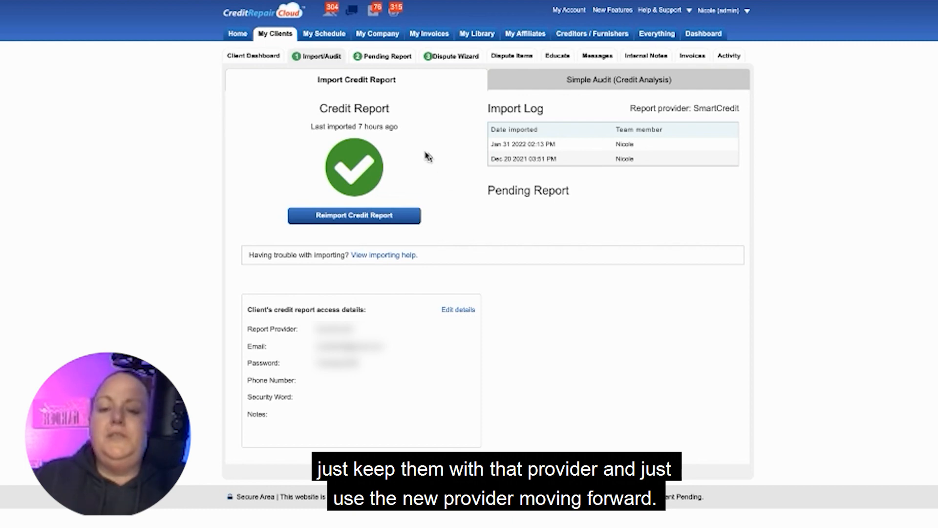
pyautogui.click(593, 81)
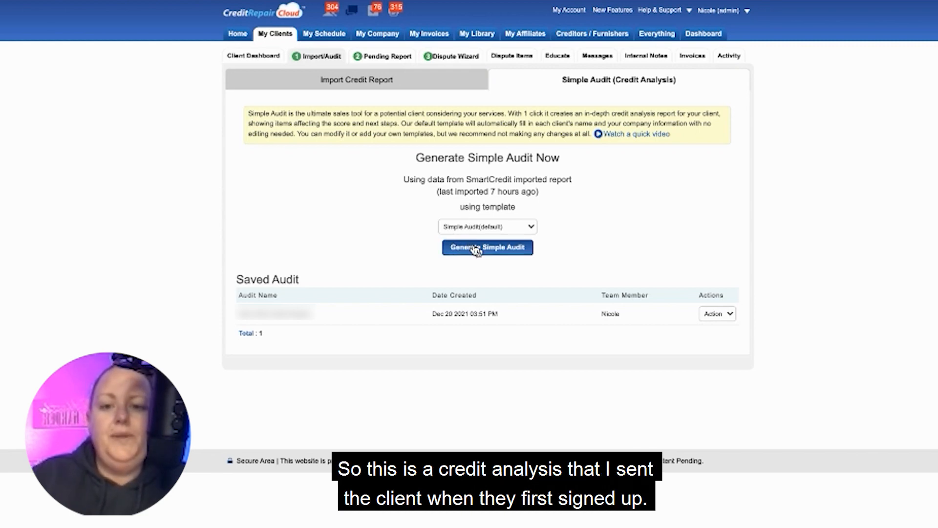
pyautogui.click(711, 315)
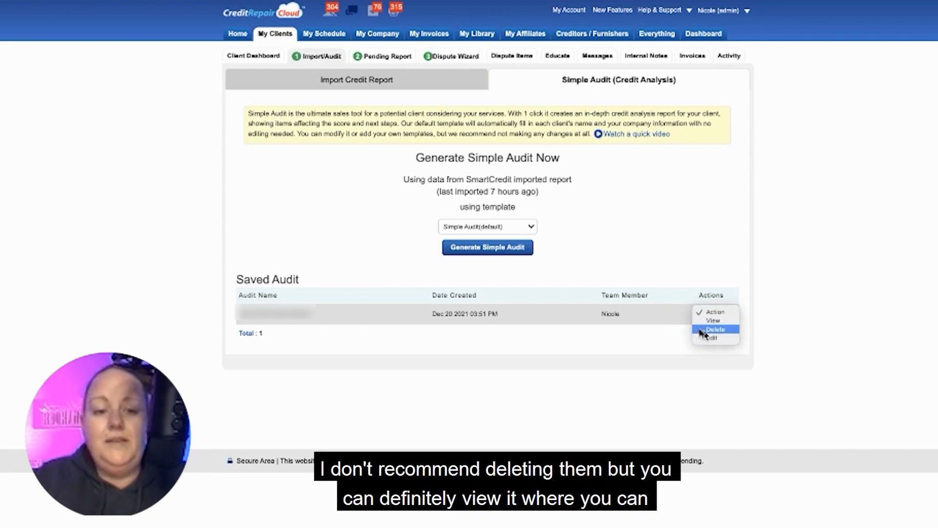
pyautogui.click(615, 239)
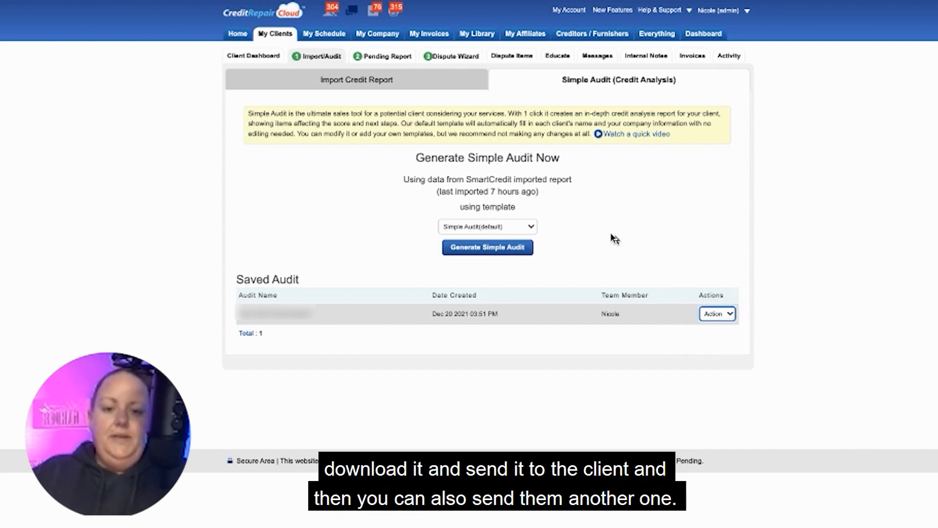
# Generate a new simple audit for the client using the RE - IMPORT template.
pyautogui.click(472, 228)
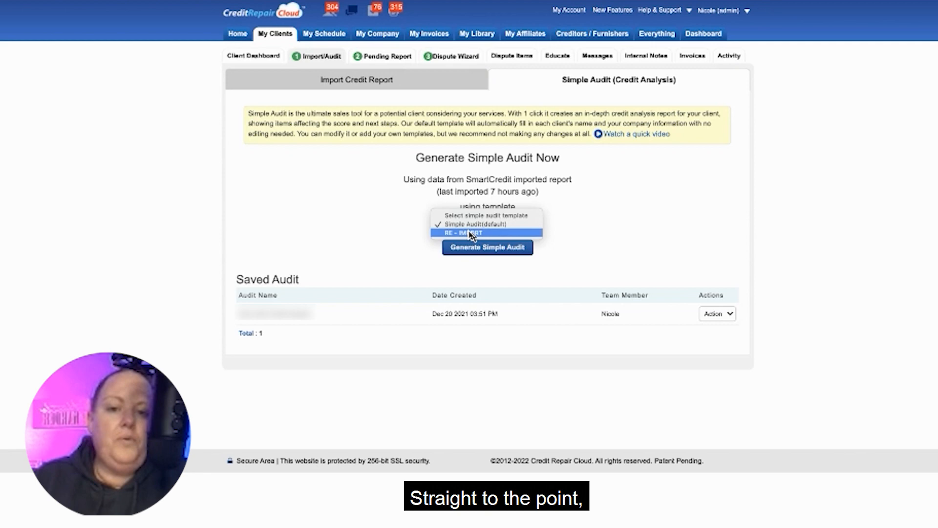
pyautogui.click(471, 233)
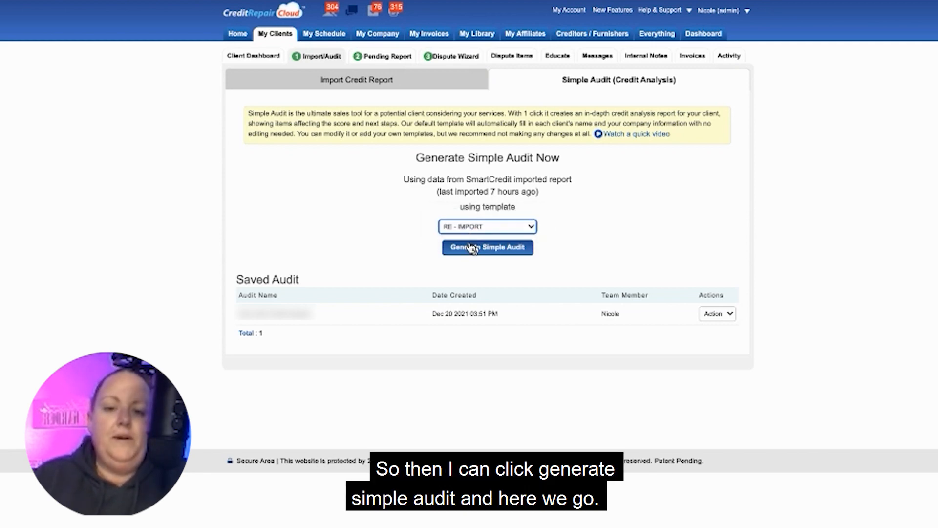
pyautogui.click(471, 248)
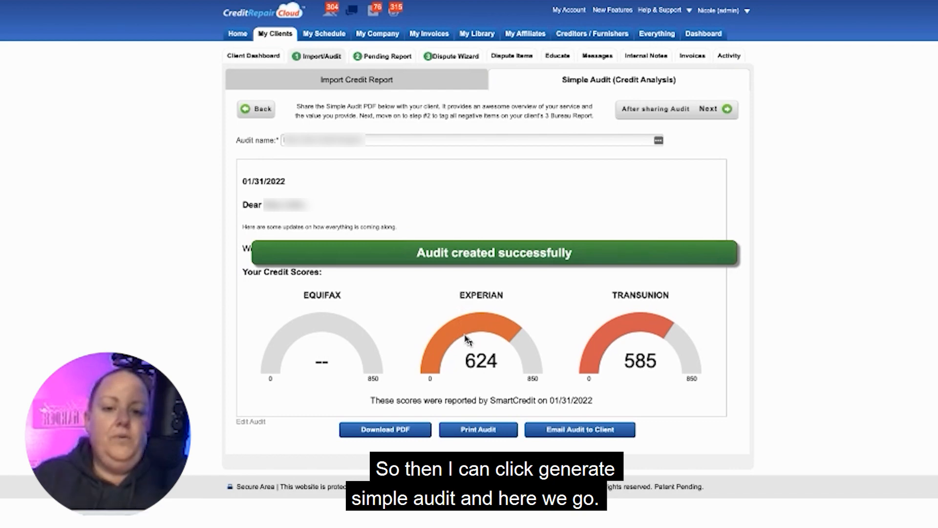
# Examine the generated audit's credit scores, derogatory accounts, public records and inquiries for each bureau.
pyautogui.scroll(-2, 467, 339)
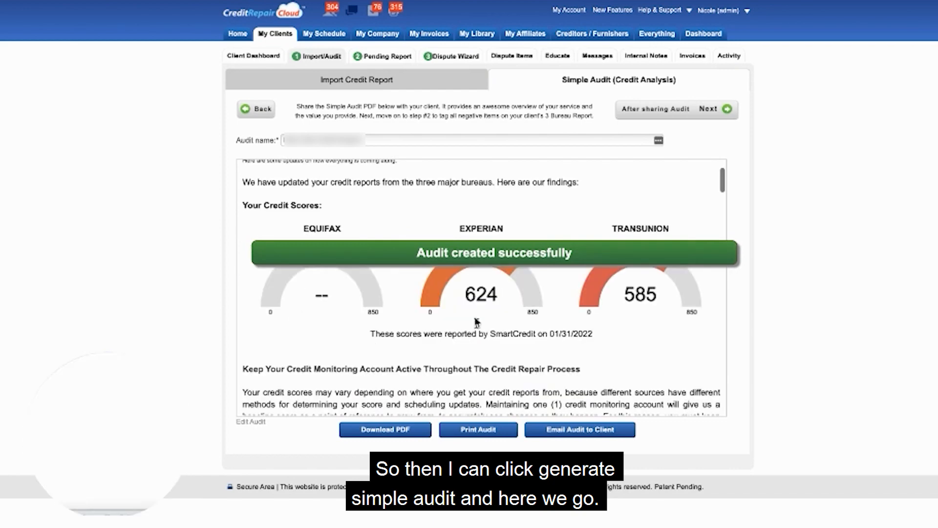
pyautogui.scroll(-20, 477, 322)
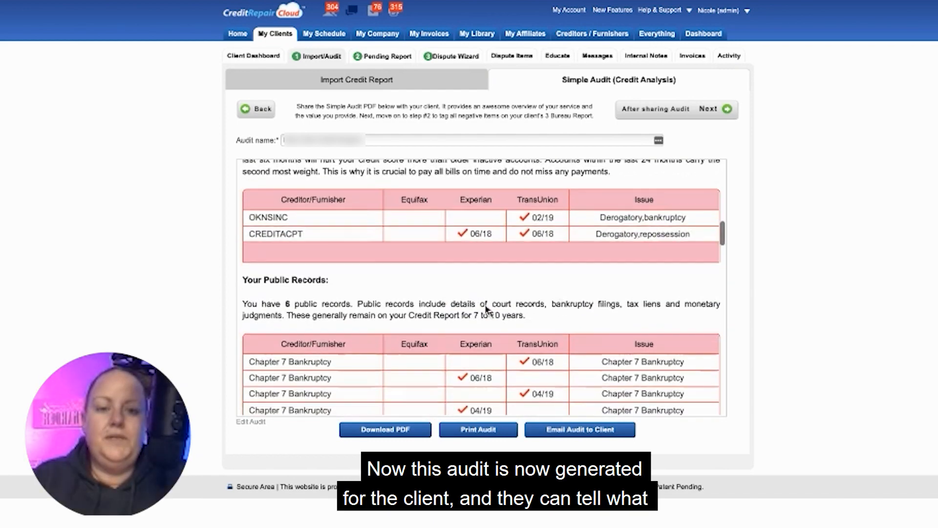
pyautogui.scroll(-8, 487, 310)
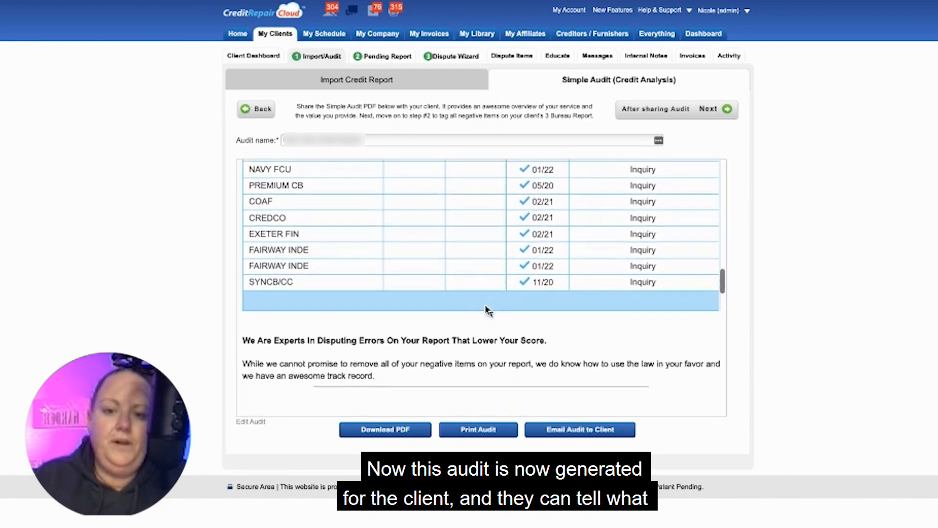
pyautogui.scroll(3, 488, 310)
pyautogui.scroll(-4, 488, 310)
pyautogui.scroll(6, 487, 309)
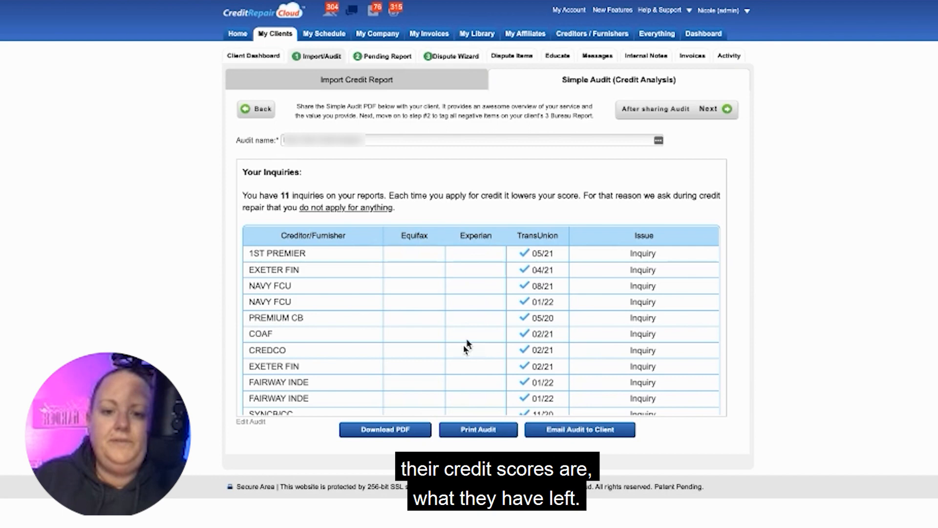
pyautogui.scroll(-2, 464, 389)
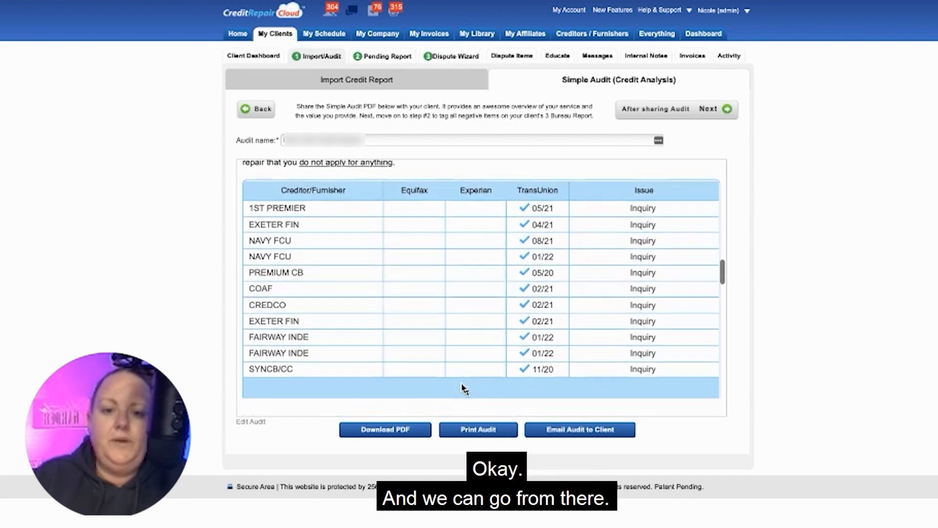
pyautogui.scroll(-3, 489, 308)
pyautogui.scroll(5, 488, 308)
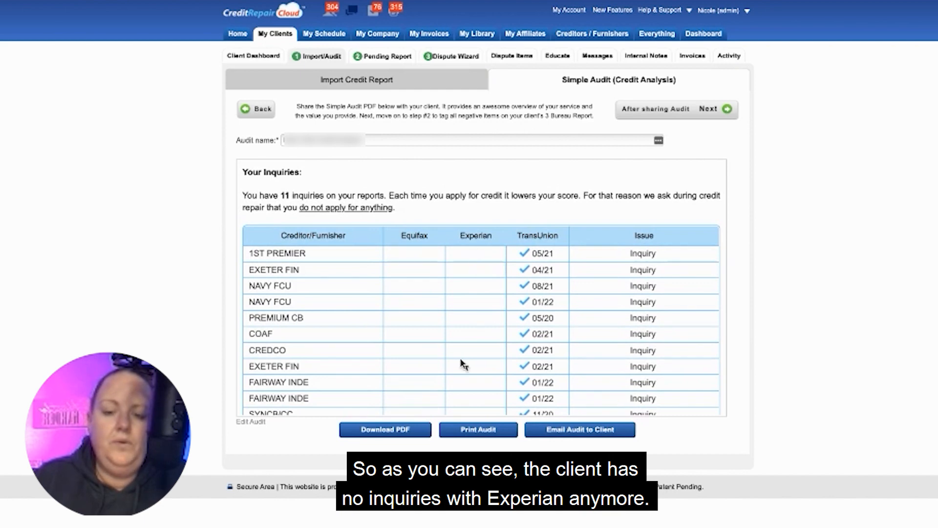
pyautogui.scroll(-3, 464, 389)
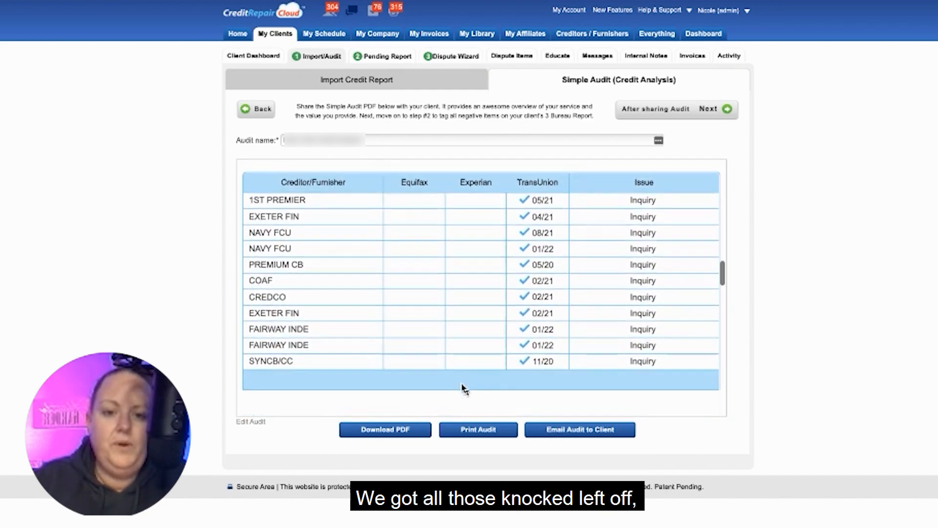
pyautogui.scroll(1, 462, 384)
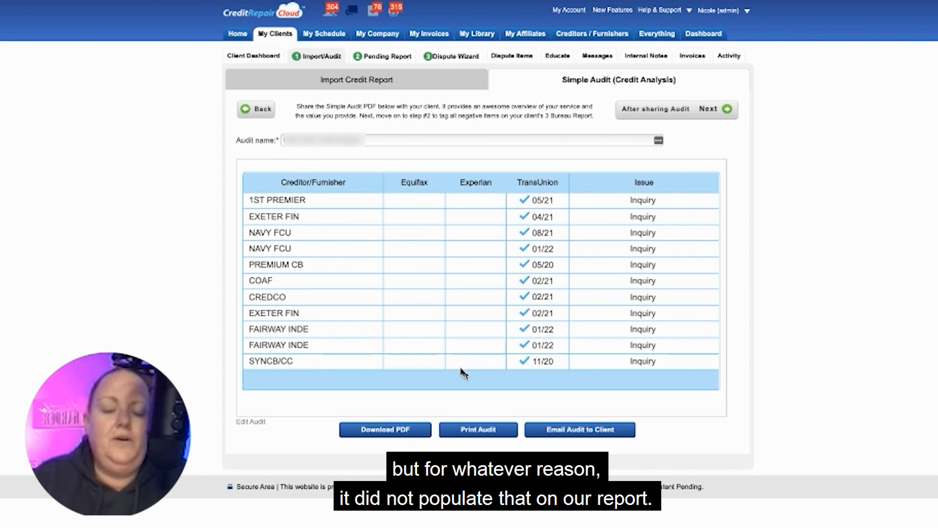
# Review the audit's credit utilization by bureau and the credit score explanations through to the end of the report.
pyautogui.scroll(-5, 463, 372)
pyautogui.scroll(-9, 463, 372)
pyautogui.scroll(9, 463, 371)
pyautogui.scroll(-2, 464, 371)
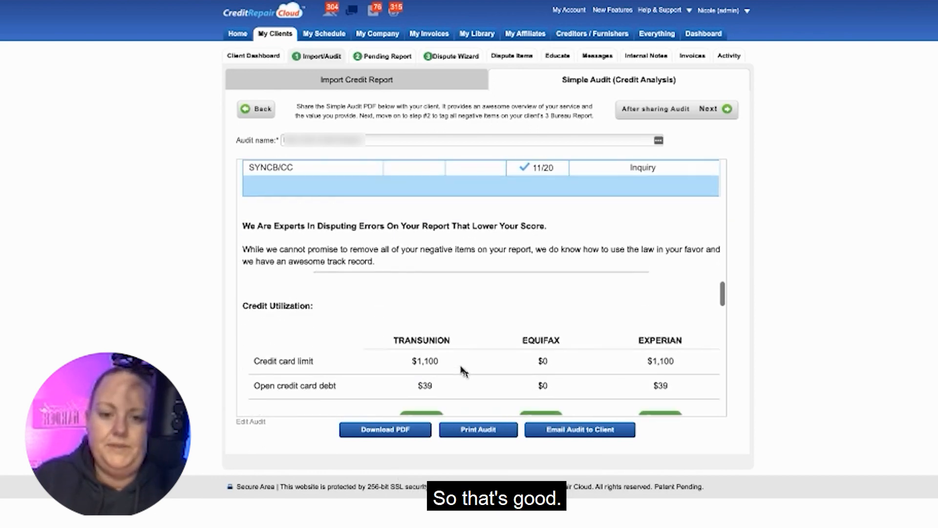
pyautogui.scroll(-4, 464, 371)
pyautogui.scroll(-2, 463, 371)
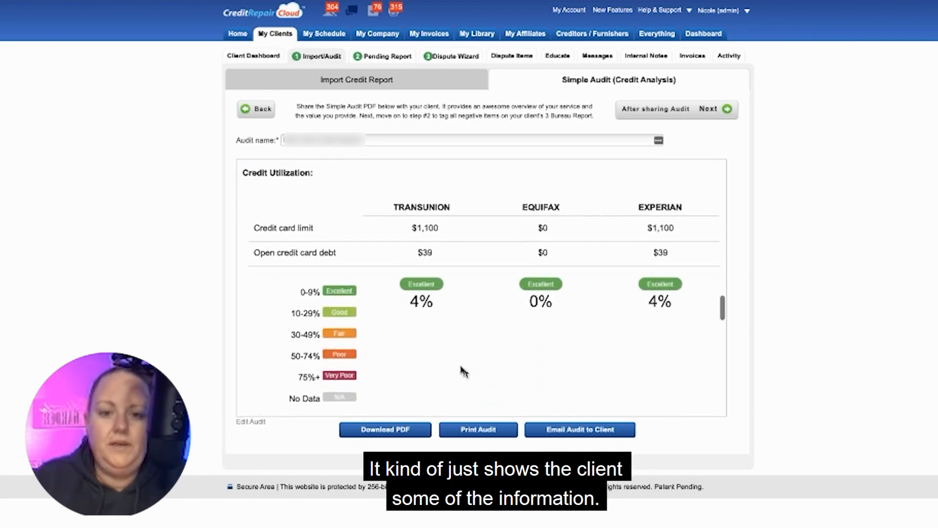
pyautogui.scroll(9, 464, 372)
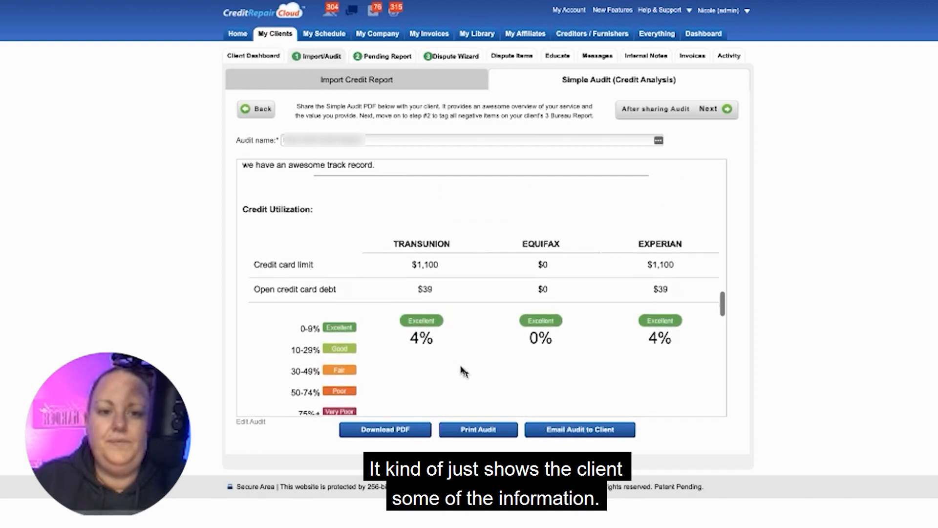
pyautogui.scroll(-3, 463, 371)
pyautogui.scroll(-15, 463, 372)
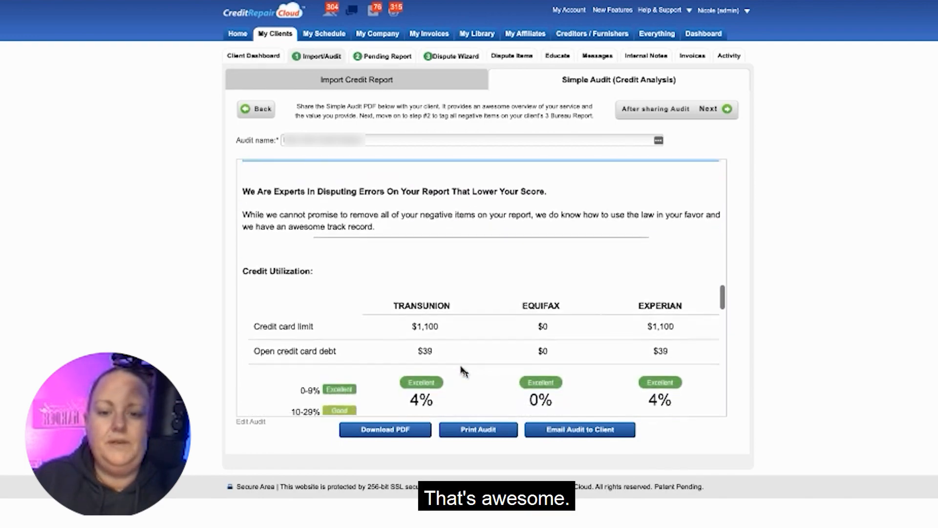
pyautogui.scroll(-6, 464, 371)
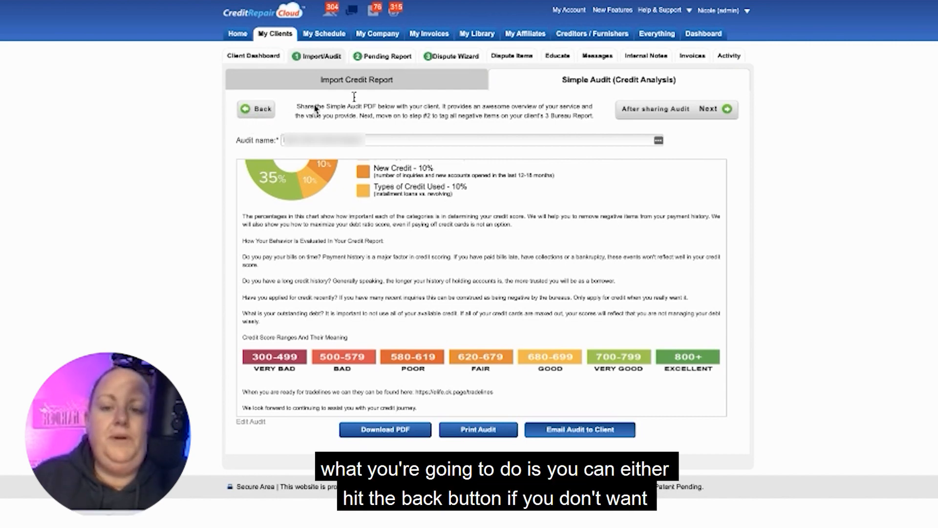
# Move on from the audit and open the Create Dispute Letters stage of the Dispute Wizard.
pyautogui.click(713, 111)
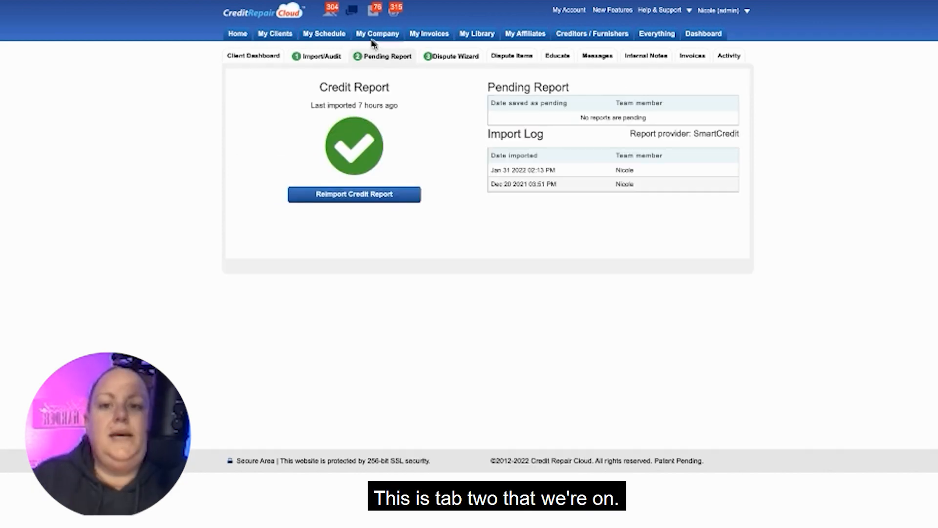
pyautogui.click(443, 57)
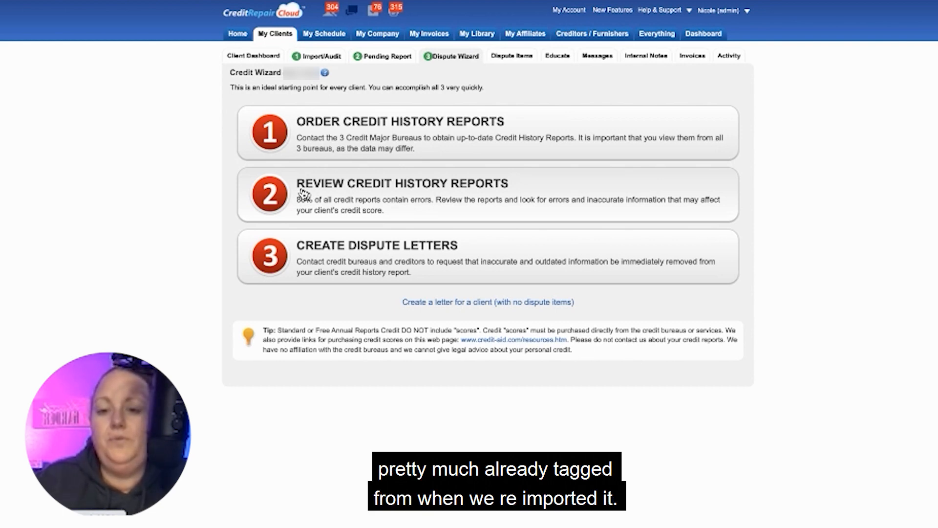
pyautogui.click(325, 249)
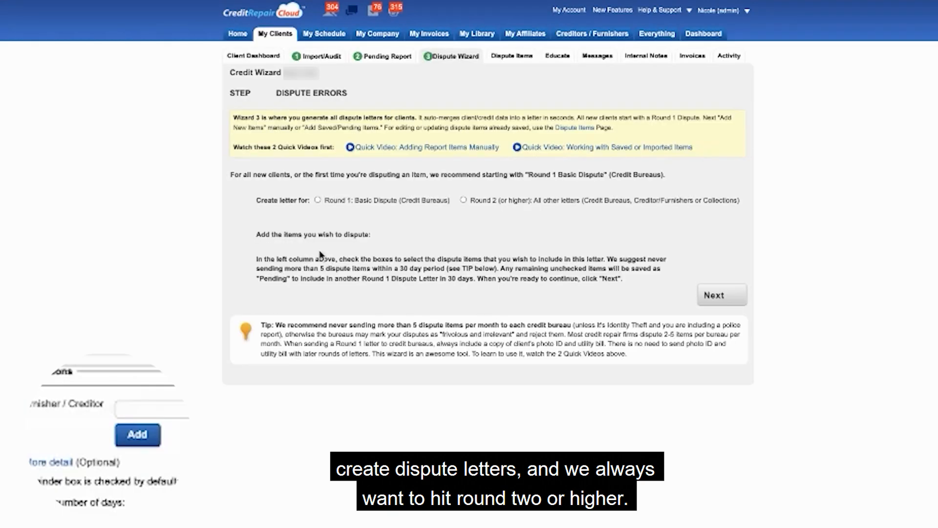
# Set the letter type to Round 2 (or higher), keeping Credit Bureau as the recipient.
pyautogui.click(464, 200)
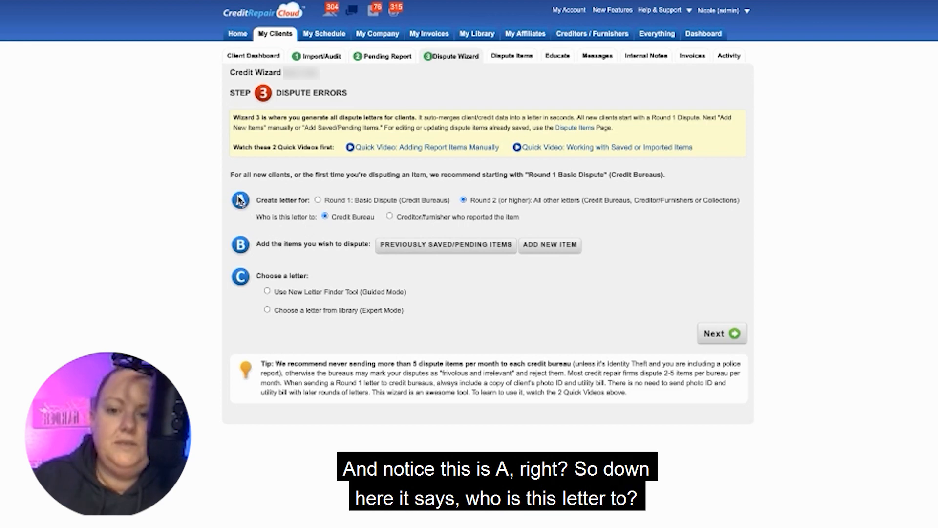
pyautogui.moveTo(254, 218); pyautogui.dragTo(376, 225)
pyautogui.click(377, 225)
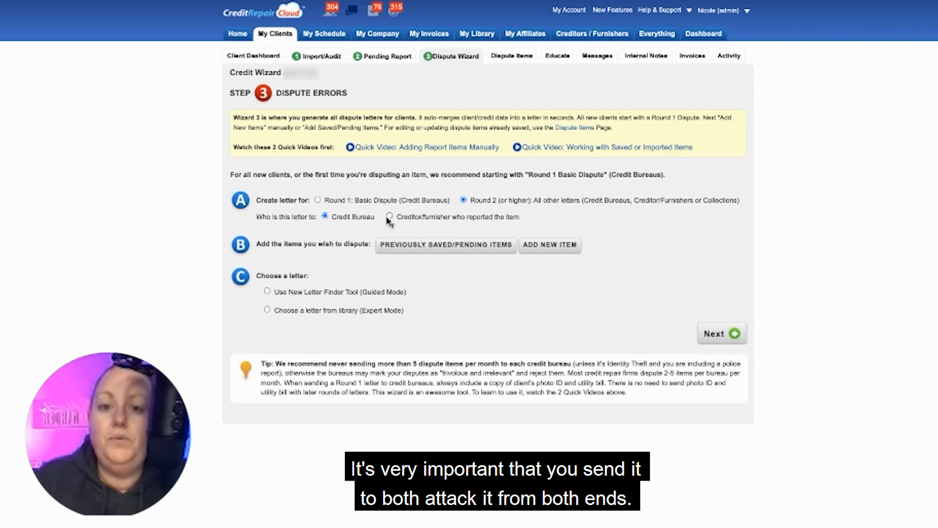
# Look at the saved dispute items and the new-item form with its furnisher list, and return to the letter setup without adding anything.
pyautogui.click(413, 247)
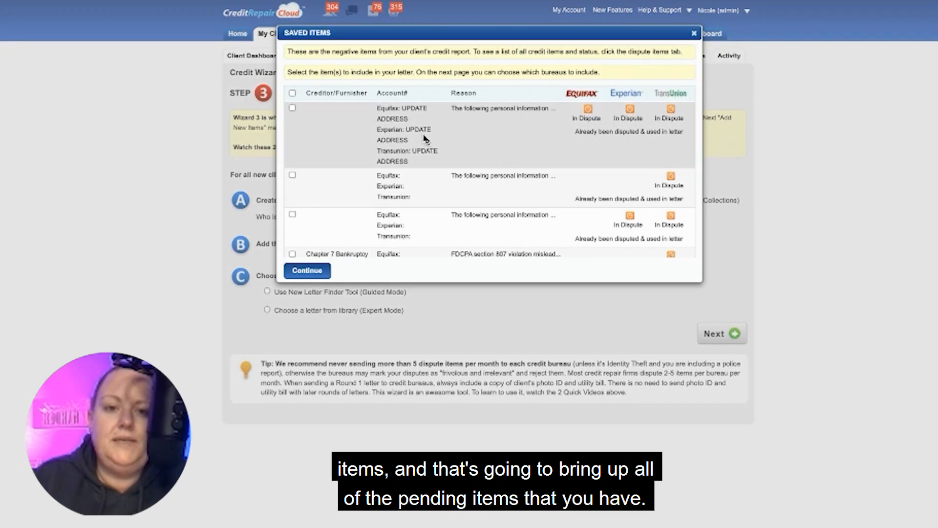
pyautogui.click(694, 34)
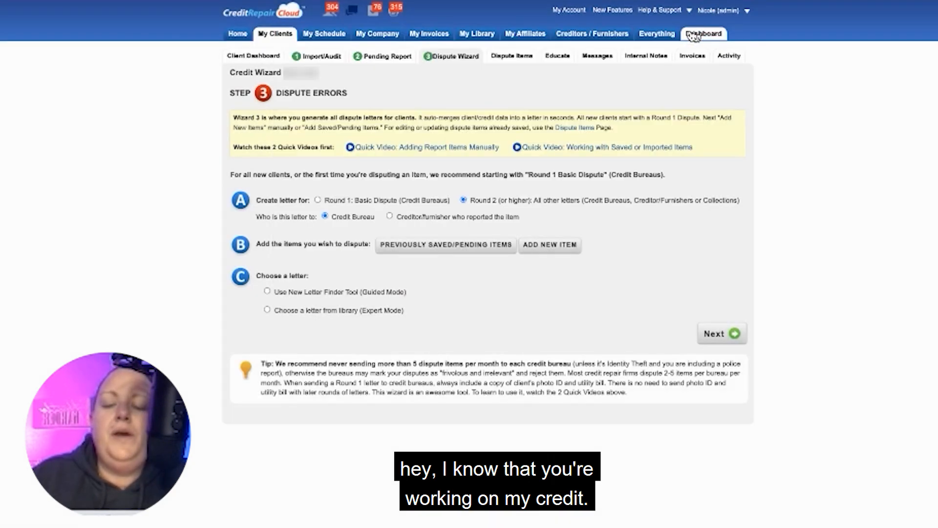
pyautogui.click(532, 249)
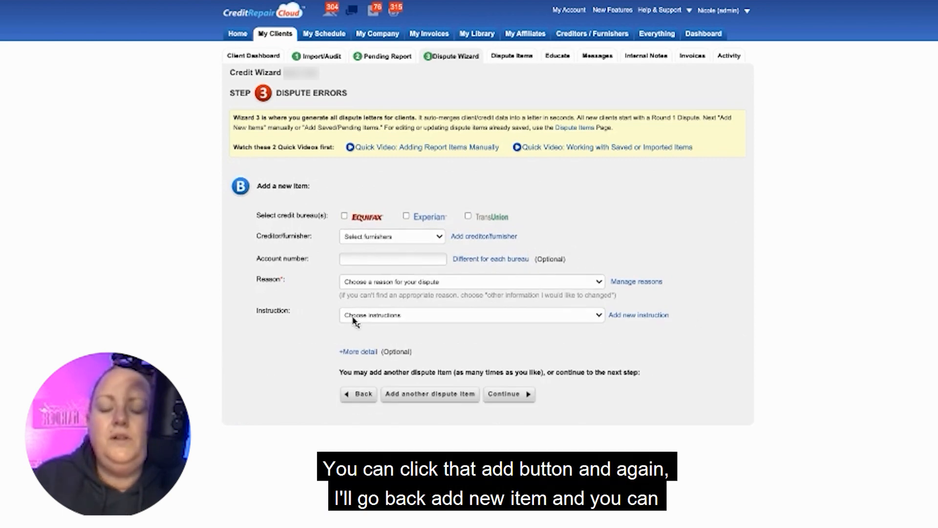
pyautogui.click(362, 395)
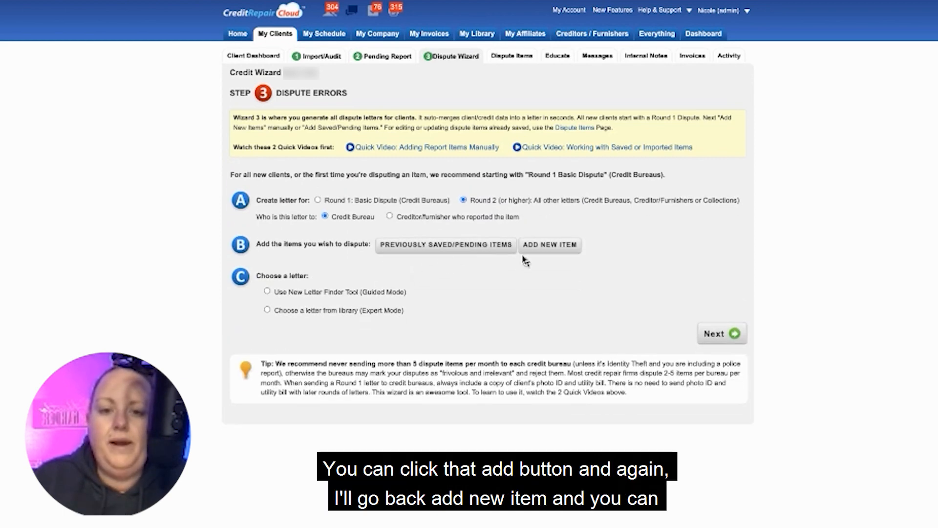
pyautogui.click(547, 246)
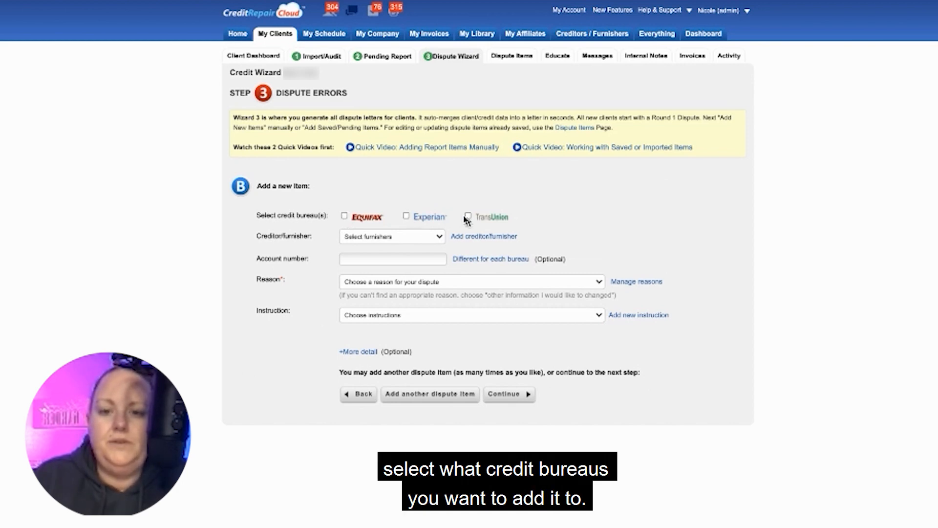
pyautogui.click(374, 238)
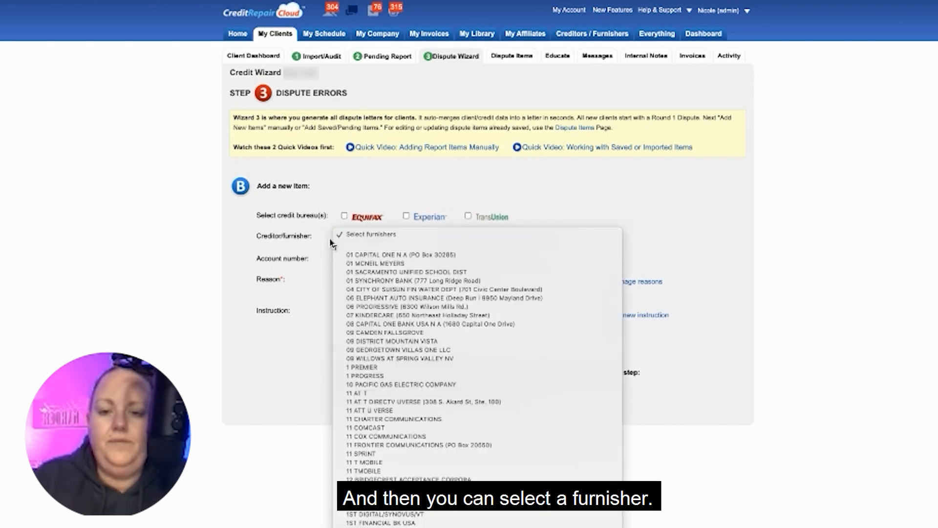
pyautogui.click(324, 262)
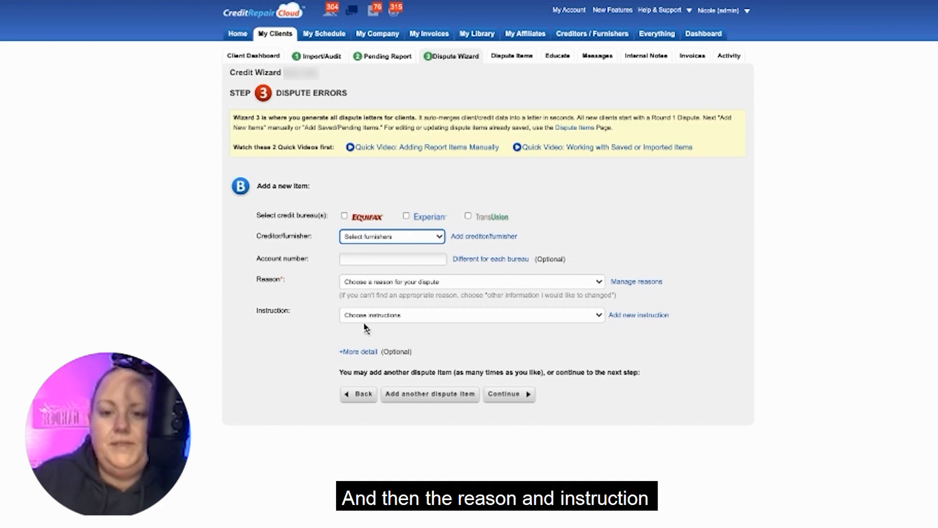
pyautogui.click(349, 394)
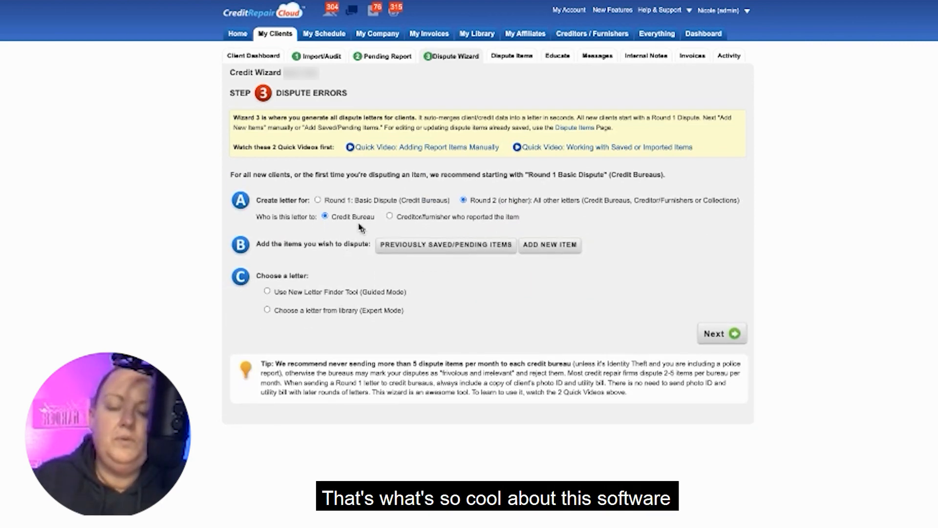
# Open the previously saved items and review the Chapter 7 Bankruptcy entries with their reasons and dispute status.
pyautogui.click(394, 252)
pyautogui.scroll(-5, 452, 196)
pyautogui.scroll(-1, 452, 196)
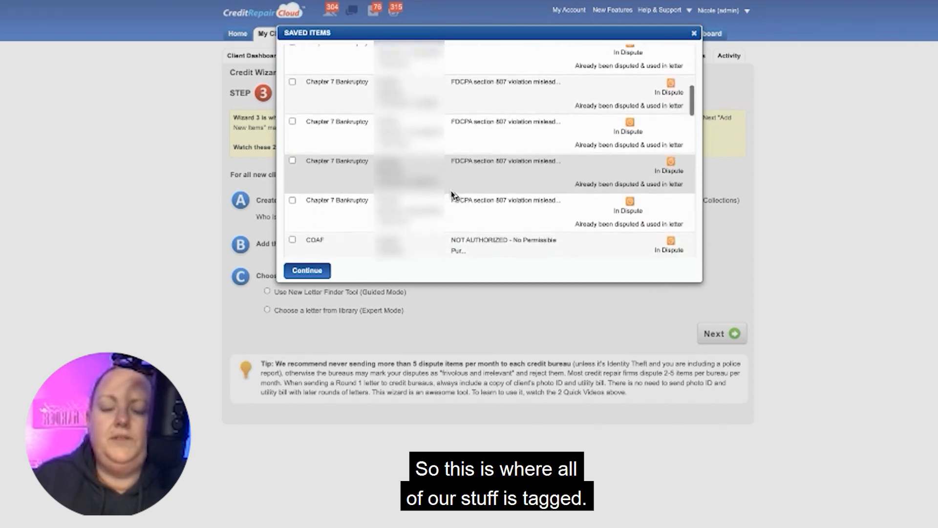
pyautogui.scroll(3, 452, 196)
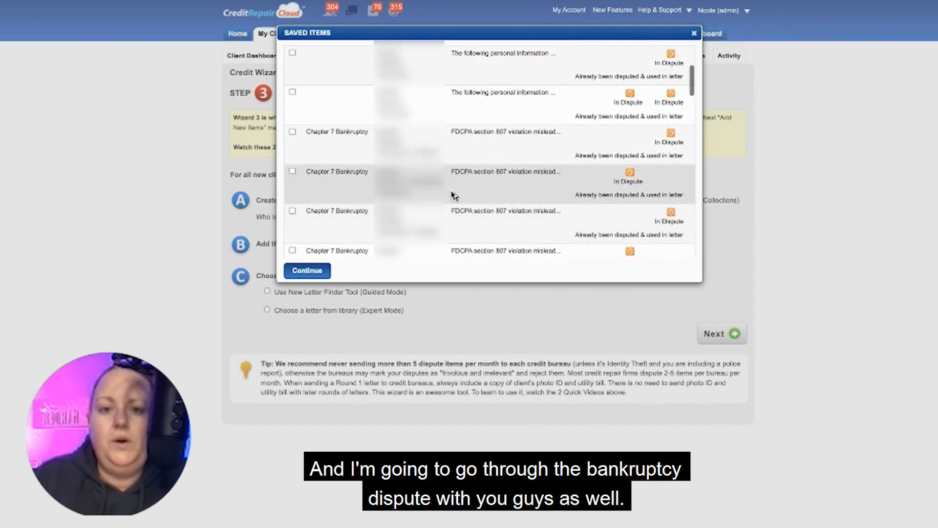
pyautogui.moveTo(453, 194)
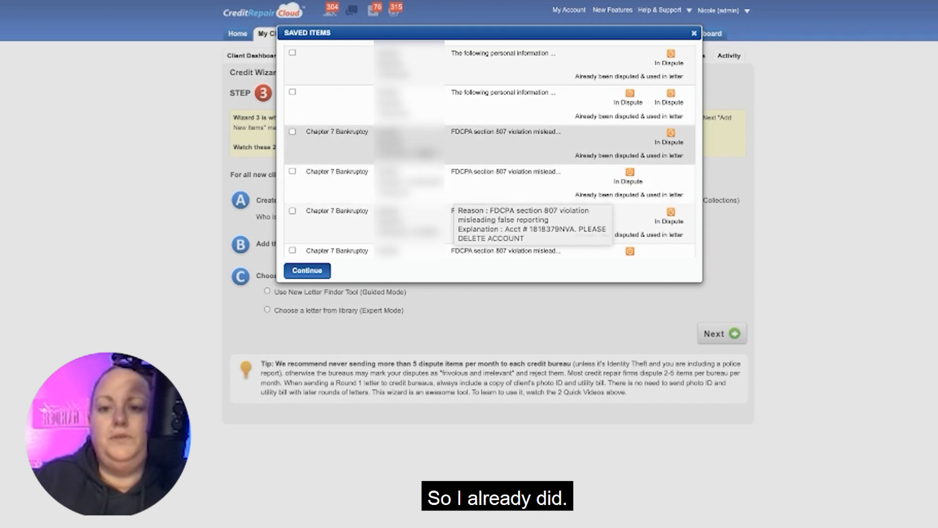
pyautogui.scroll(3, 440, 181)
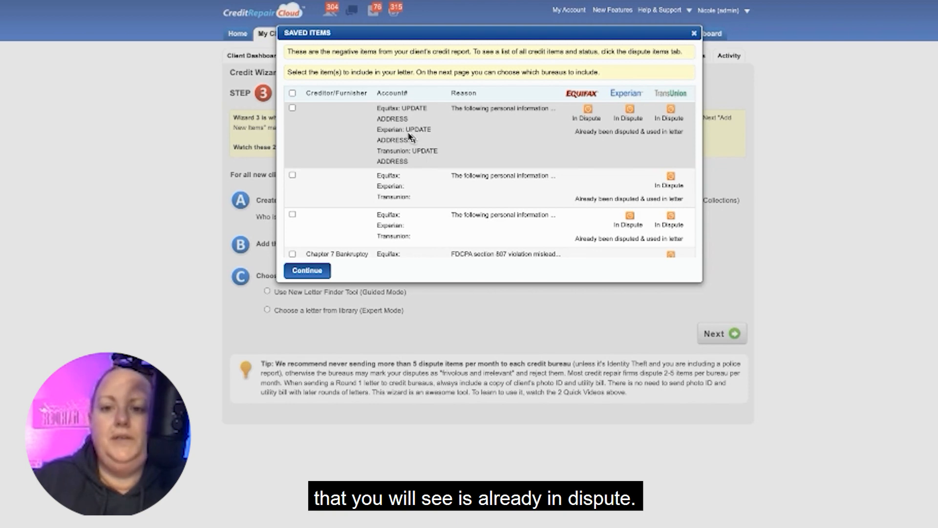
# Select all six saved Chapter 7 Bankruptcy items and add them to the dispute letter.
pyautogui.scroll(-5, 409, 137)
pyautogui.click(292, 63)
pyautogui.click(292, 102)
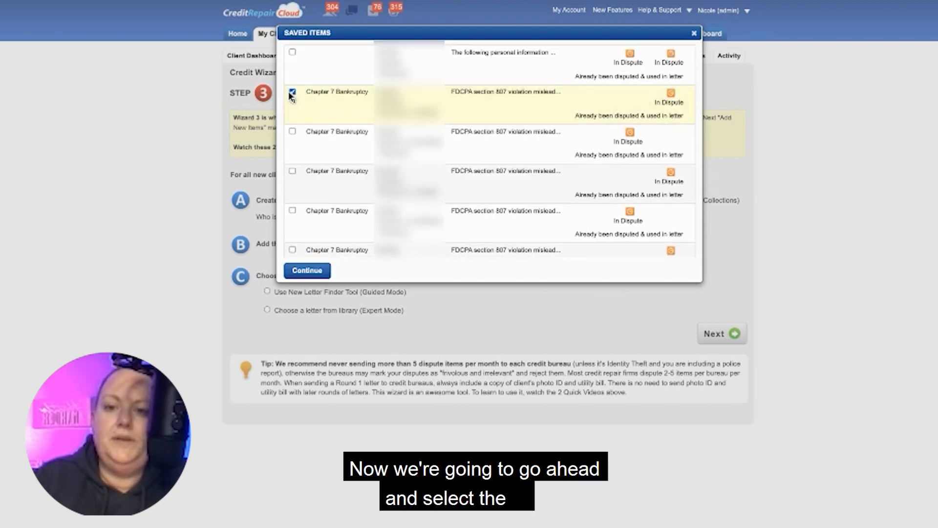
pyautogui.click(293, 142)
pyautogui.click(302, 187)
pyautogui.scroll(-1, 302, 187)
pyautogui.click(302, 187)
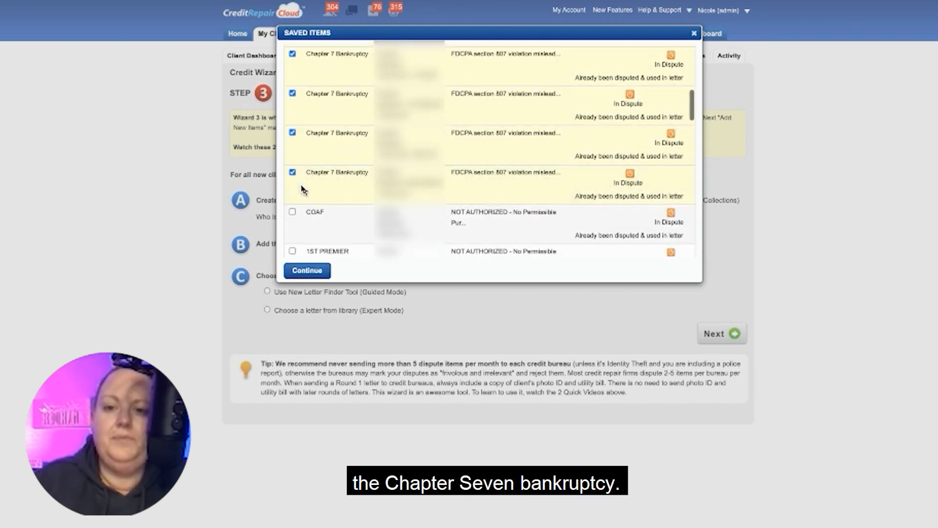
pyautogui.scroll(2, 302, 186)
pyautogui.scroll(-1, 302, 188)
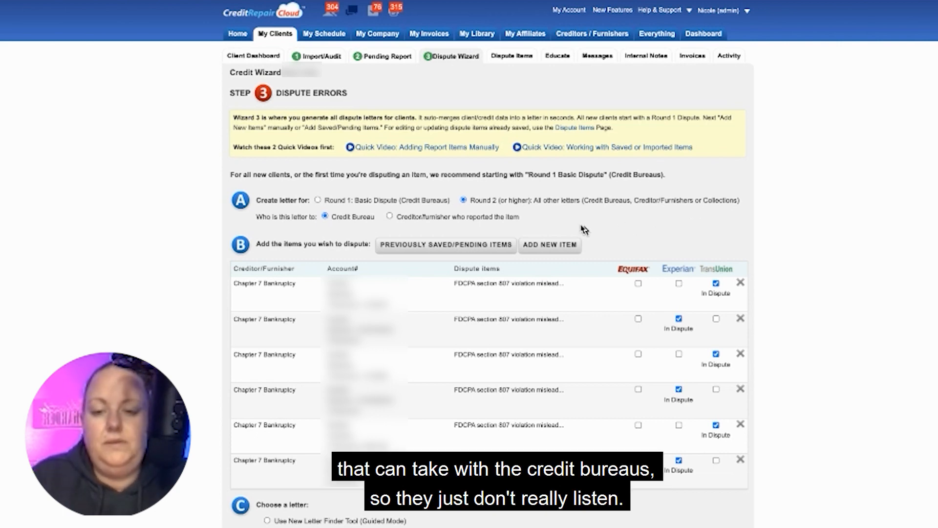
pyautogui.scroll(-1, 585, 230)
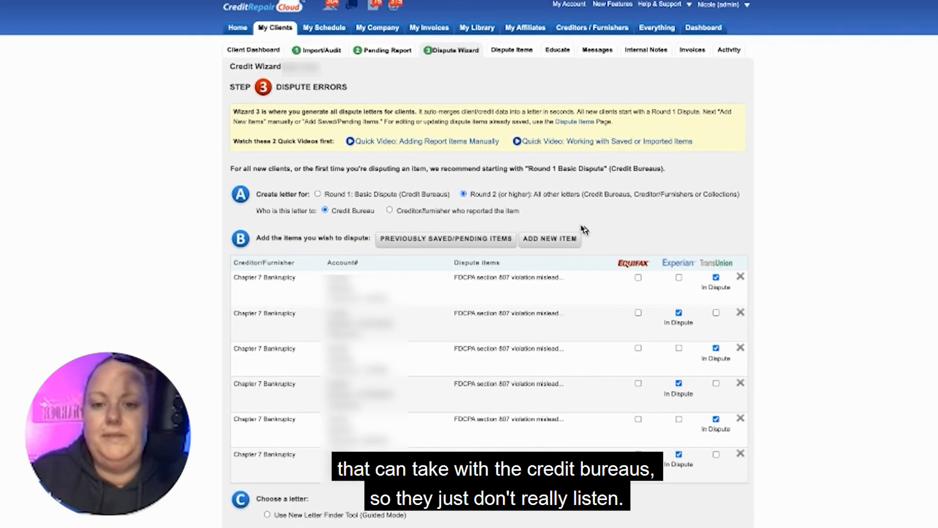
pyautogui.scroll(1, 584, 230)
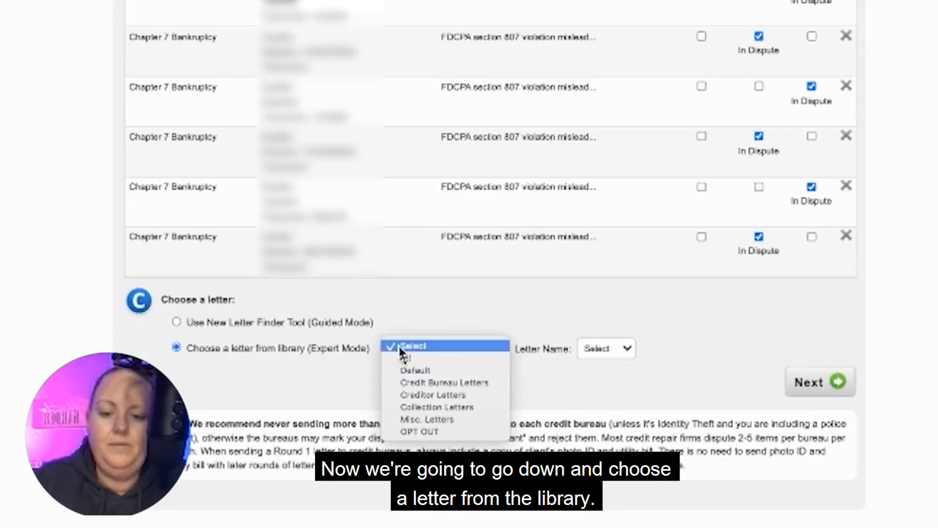
# Choose the library letter A1 BK TO CRA - UPDATED 1.28.21 from Credit Bureau Letters and continue to the letter editor.
pyautogui.click(414, 384)
pyautogui.click(630, 348)
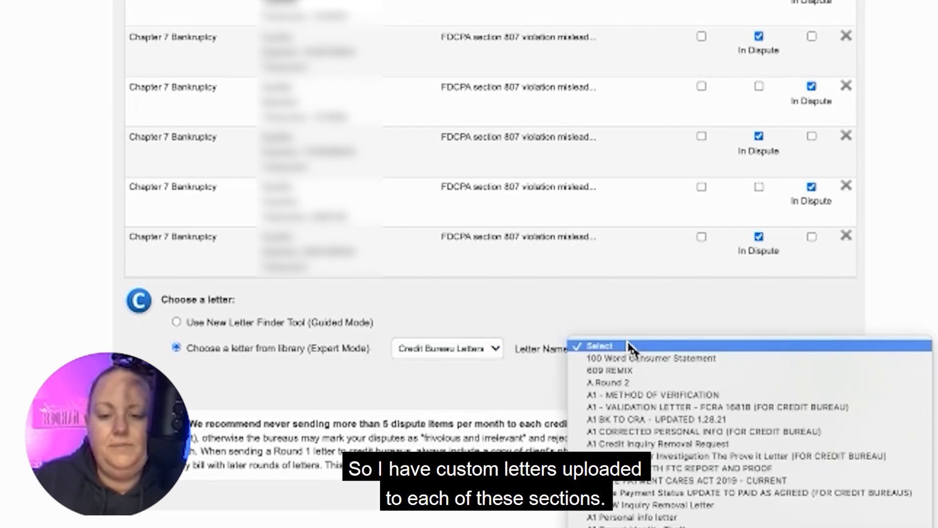
pyautogui.click(447, 351)
pyautogui.click(447, 352)
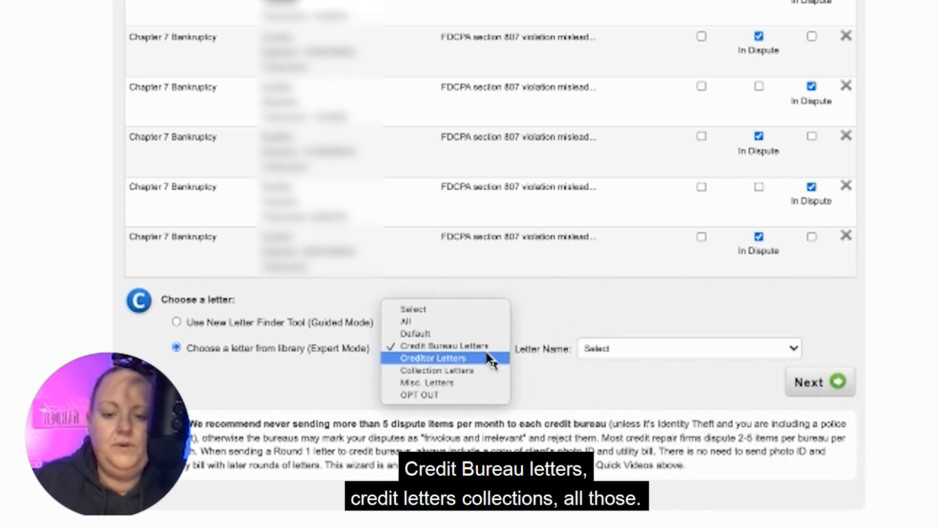
pyautogui.click(621, 351)
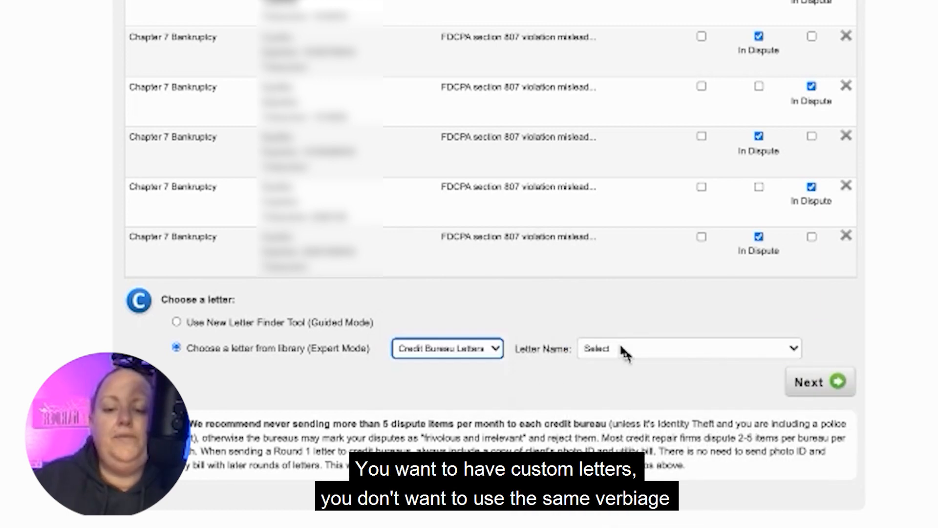
pyautogui.click(625, 351)
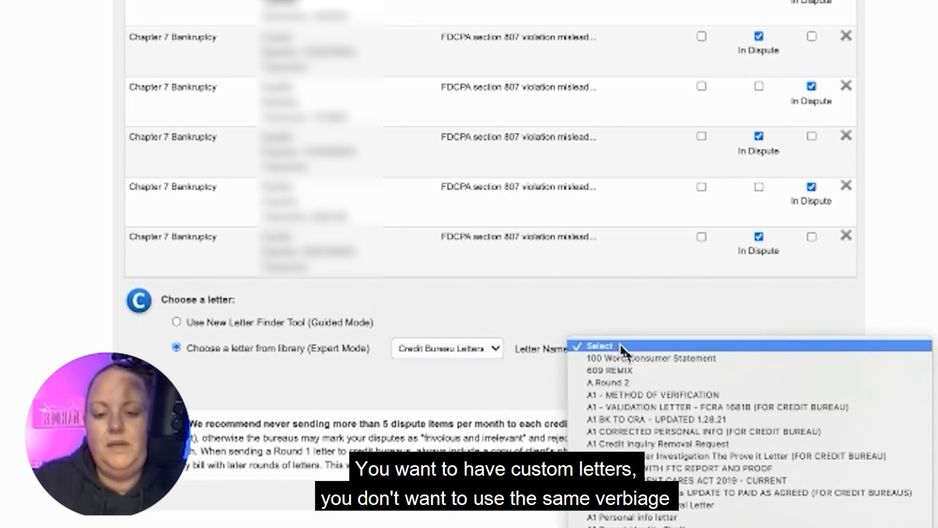
pyautogui.scroll(-4, 622, 346)
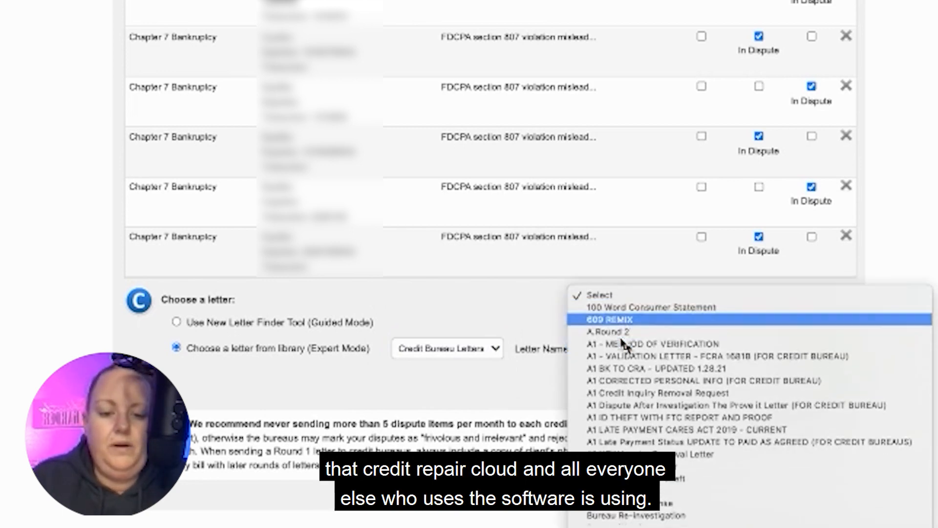
pyautogui.scroll(-3, 623, 344)
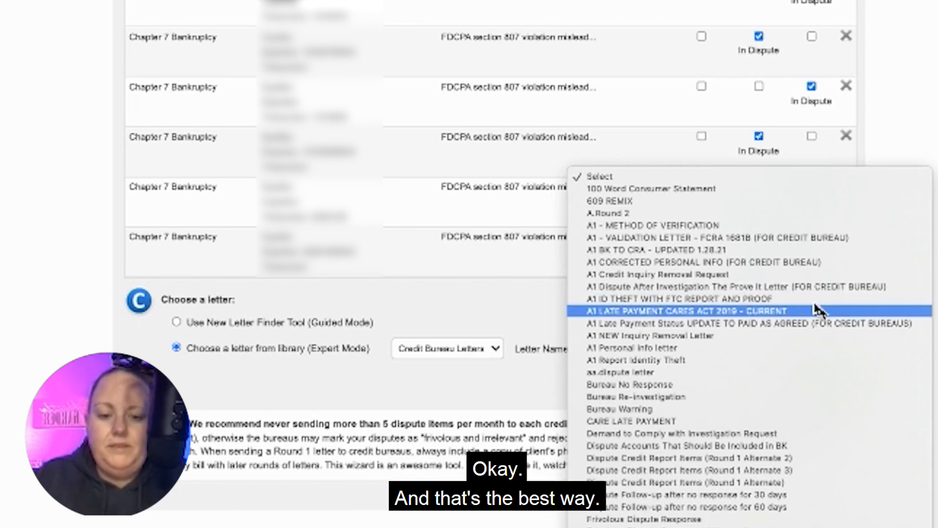
pyautogui.click(864, 252)
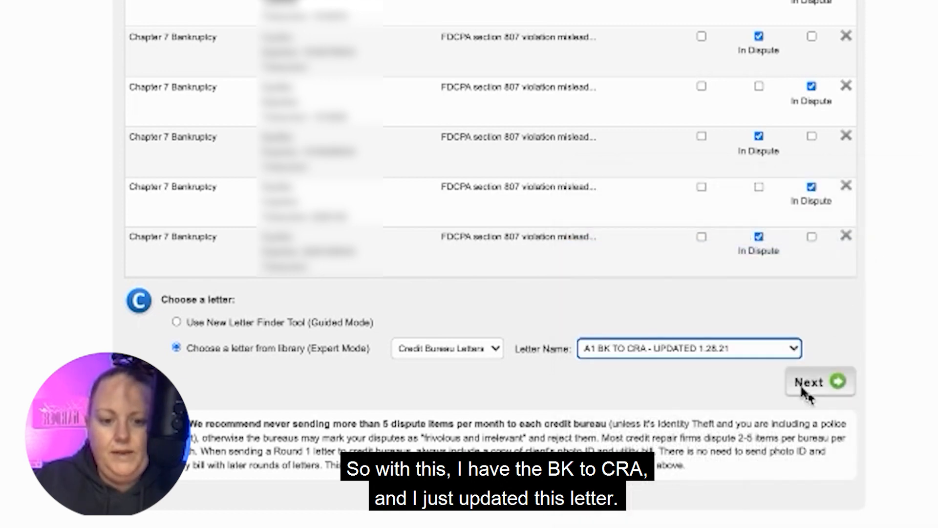
pyautogui.click(820, 382)
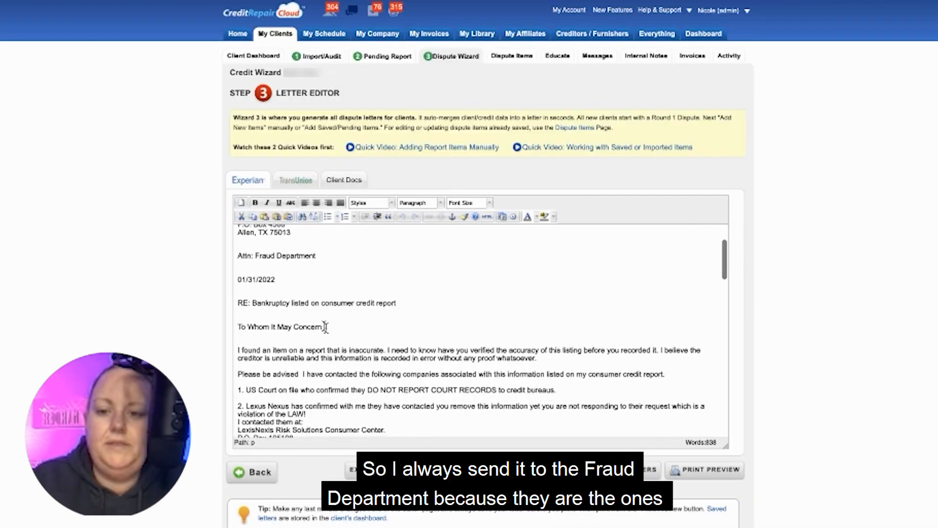
# Copy the bankruptcy court clerk's address from the Word document and insert it below the US Court point in the Experian letter.
pyautogui.scroll(-1, 325, 324)
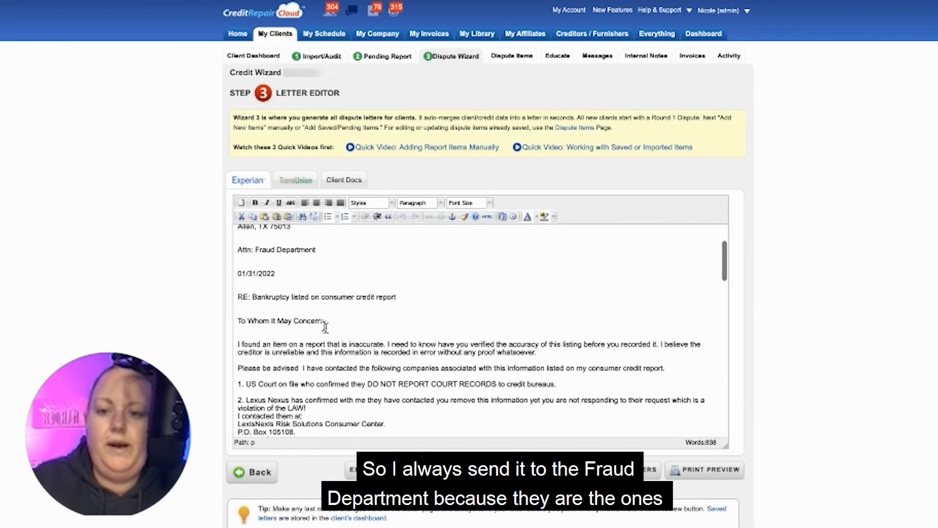
pyautogui.scroll(-1, 325, 327)
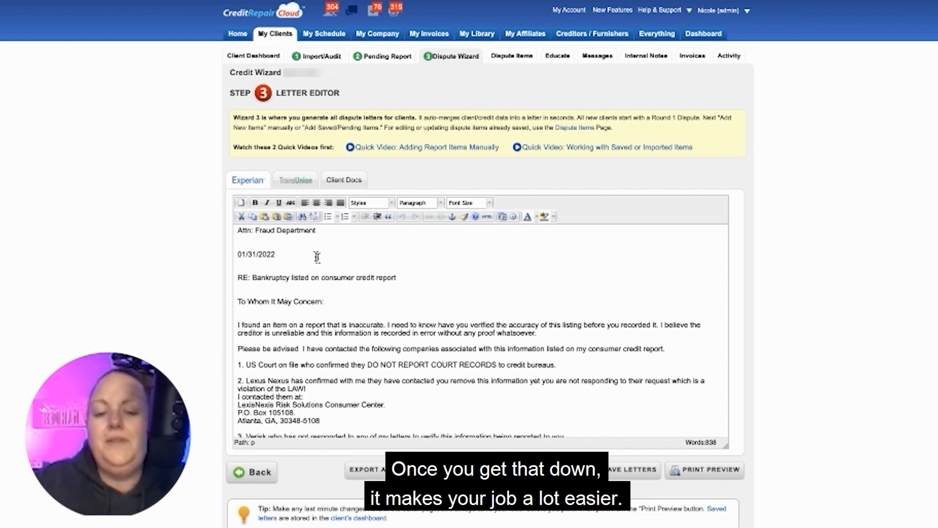
pyautogui.scroll(-3, 325, 283)
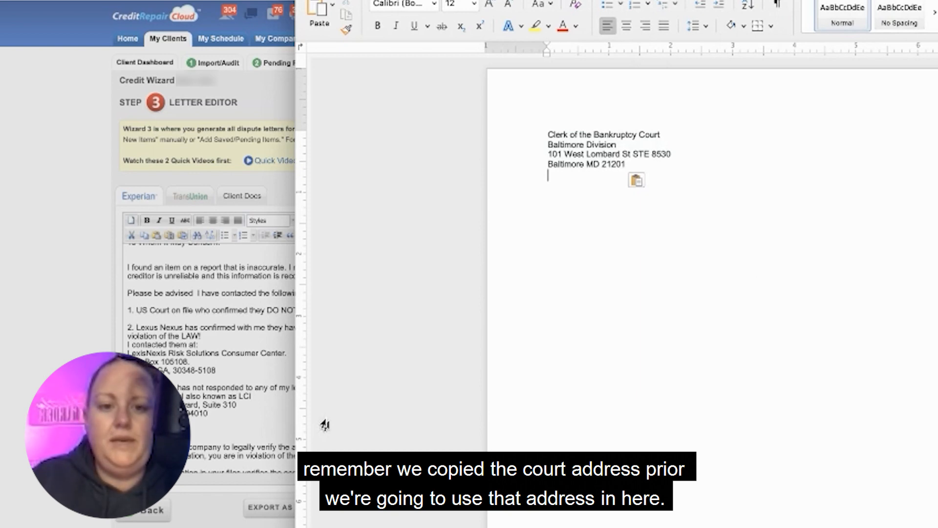
pyautogui.moveTo(628, 167); pyautogui.dragTo(548, 135)
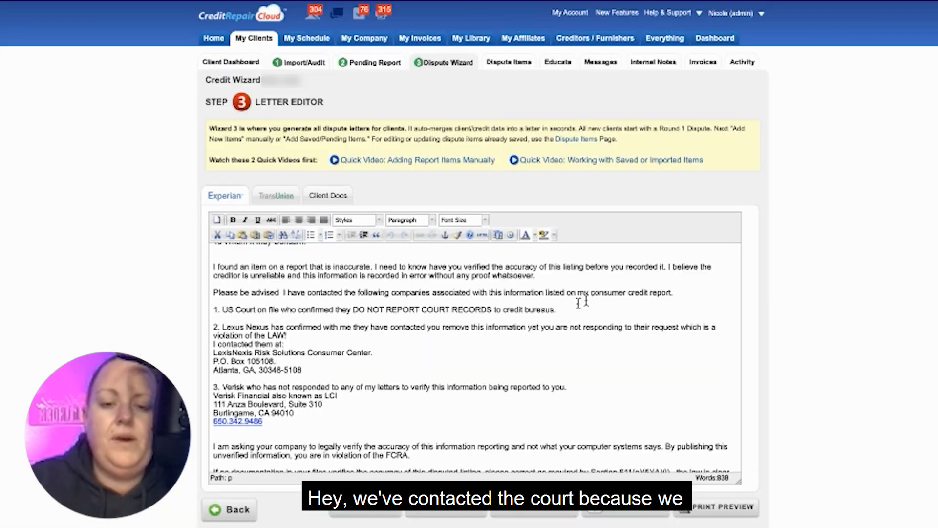
pyautogui.scroll(3, 546, 316)
pyautogui.scroll(-2, 545, 316)
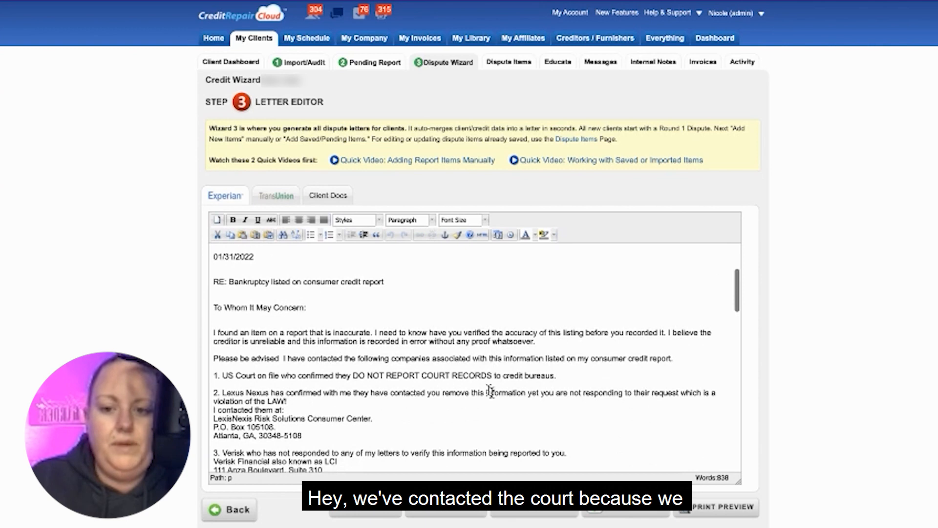
pyautogui.write('Clerk of the Bankruptcy Court Baltimore Division 101 West Lombard St STE 8530 Baltimore MD 21201')
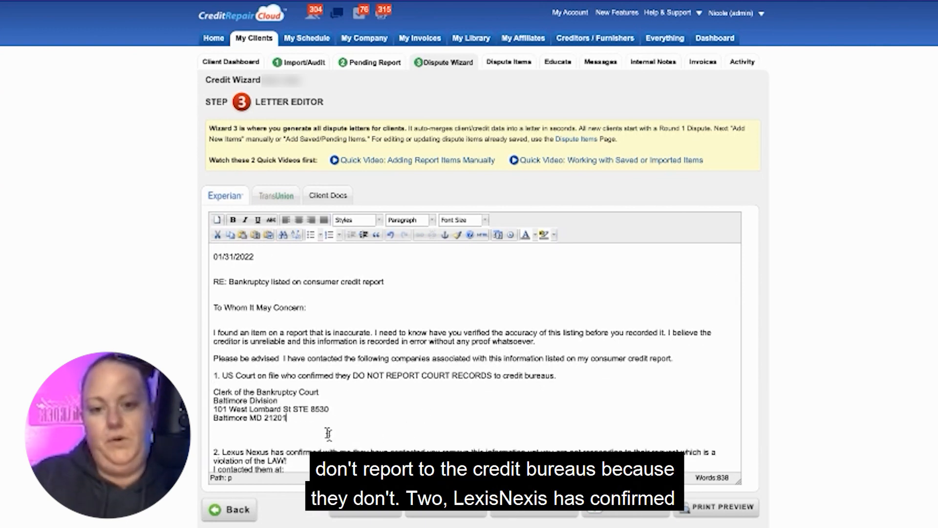
# In the Experian letter, insert "to" before "remove this information" in point 2 and add a blank line after the LexisNexis address.
pyautogui.scroll(-5, 328, 433)
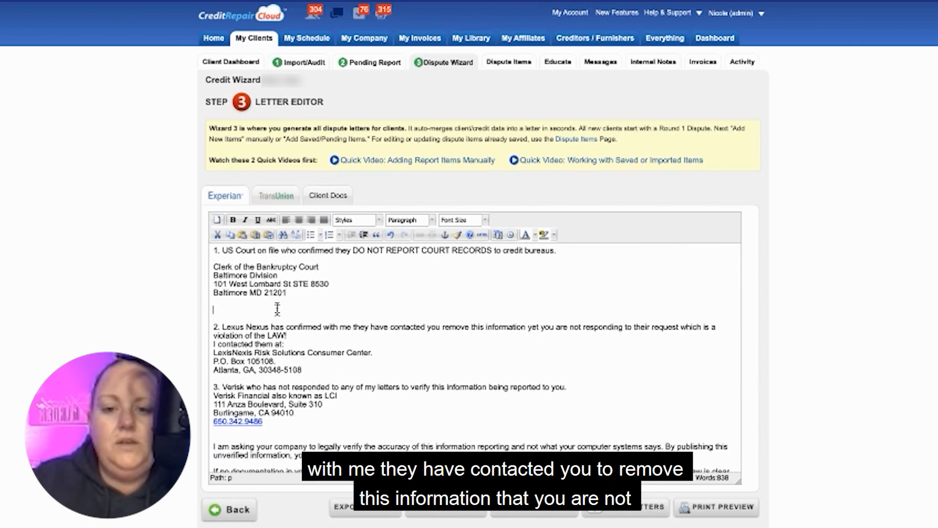
pyautogui.click(442, 327)
pyautogui.write('to')
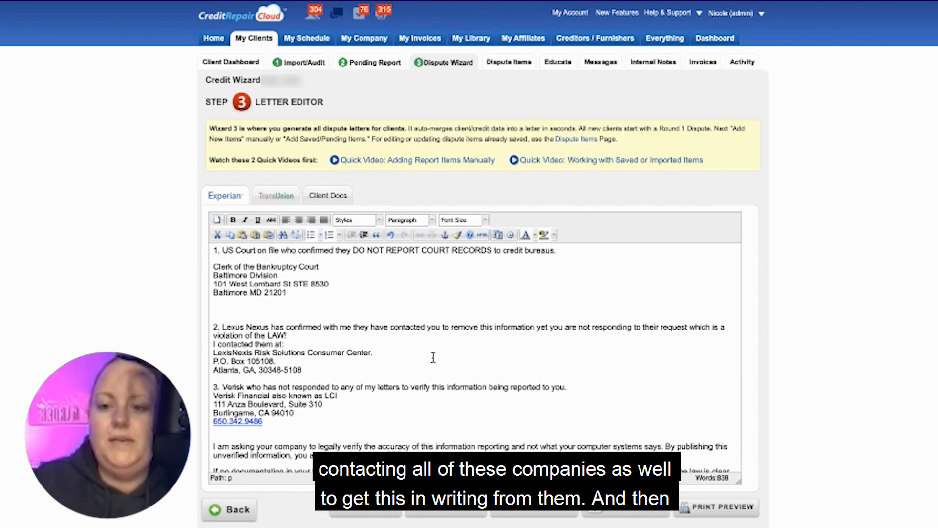
pyautogui.click(341, 370)
pyautogui.press('Return')
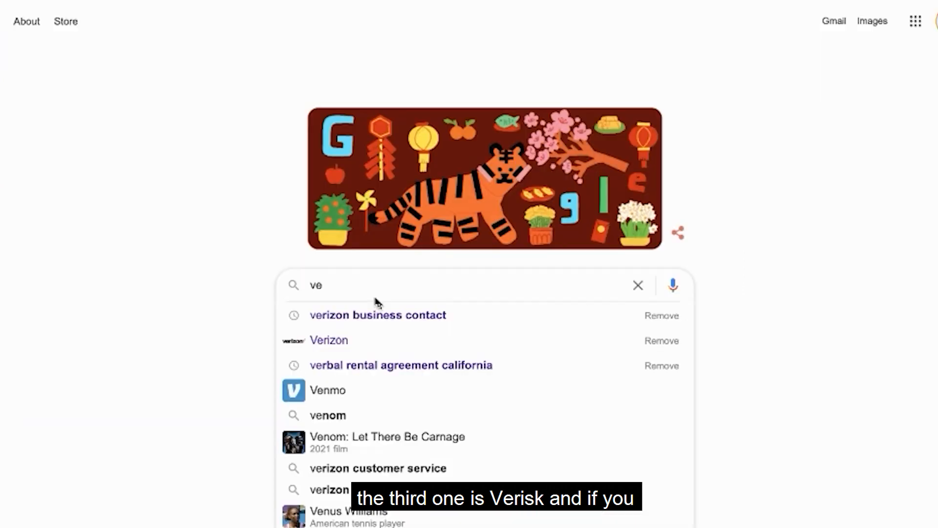
# Search Google for "Verisk Financial also known as LCI" and view the Verisk Analytics to Acquire LCI article before returning to the results.
pyautogui.press('BackSpace')
pyautogui.press('BackSpace')
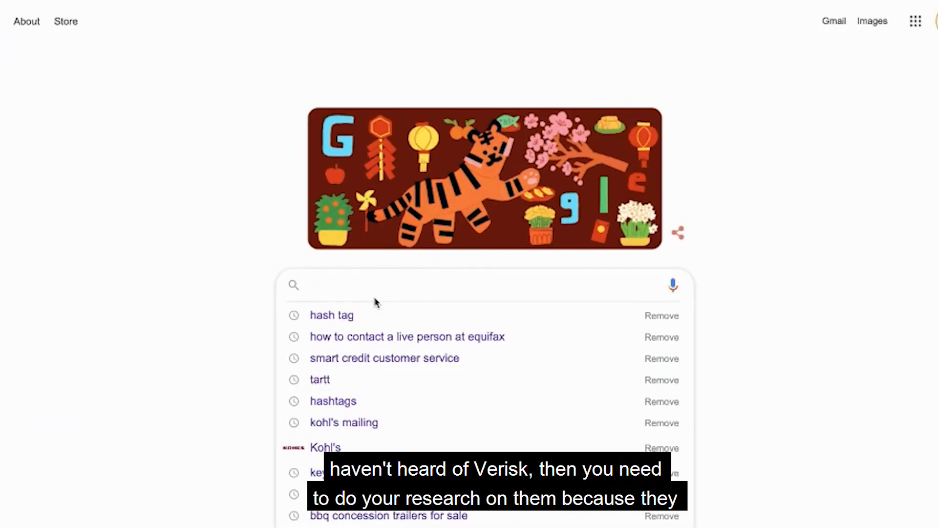
pyautogui.write('Verisk Financial also known as LCI')
pyautogui.press('Return')
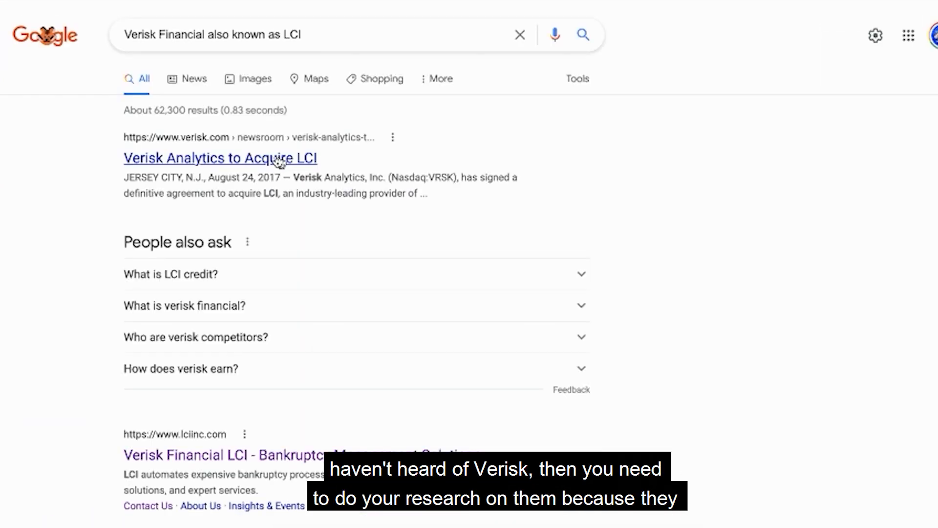
pyautogui.click(253, 157)
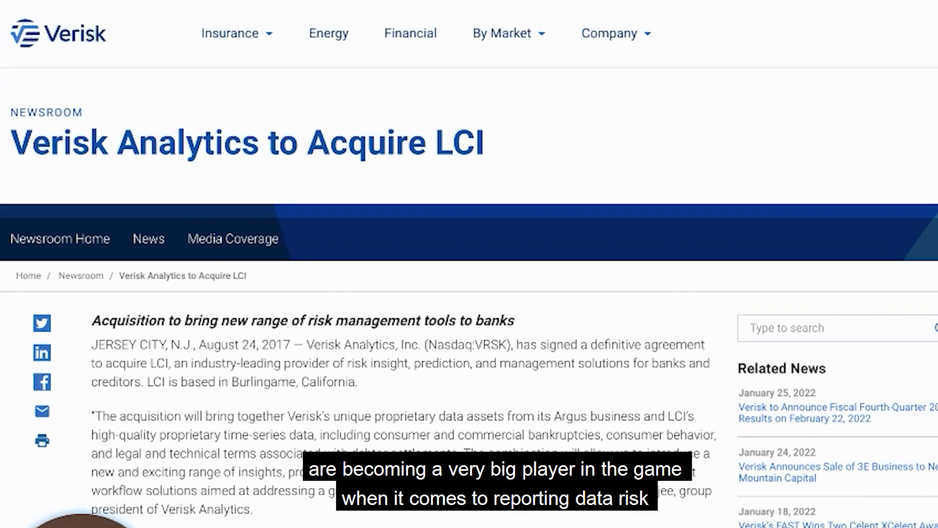
pyautogui.hotkey('alt', 'Left')
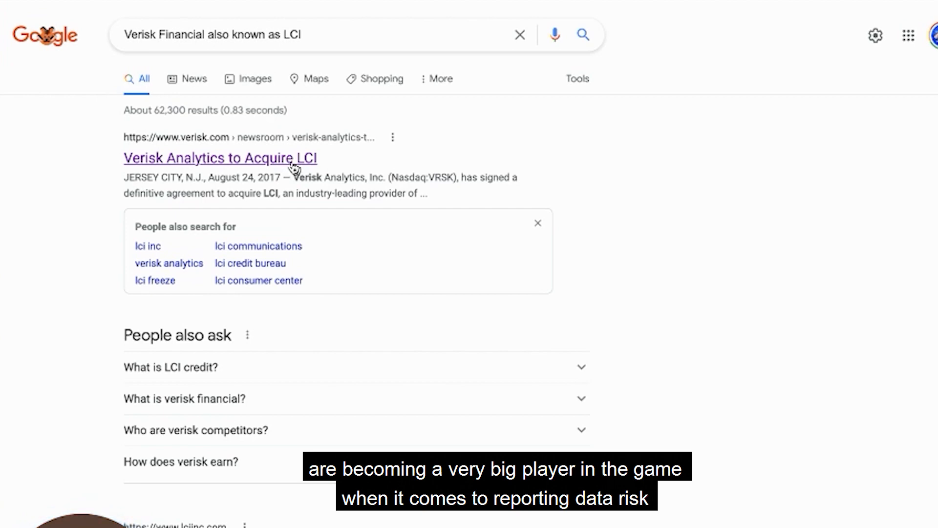
# Open the Verisk Financial LCI bankruptcy management website from the search results and go to its About LCI page.
pyautogui.scroll(-5, 294, 169)
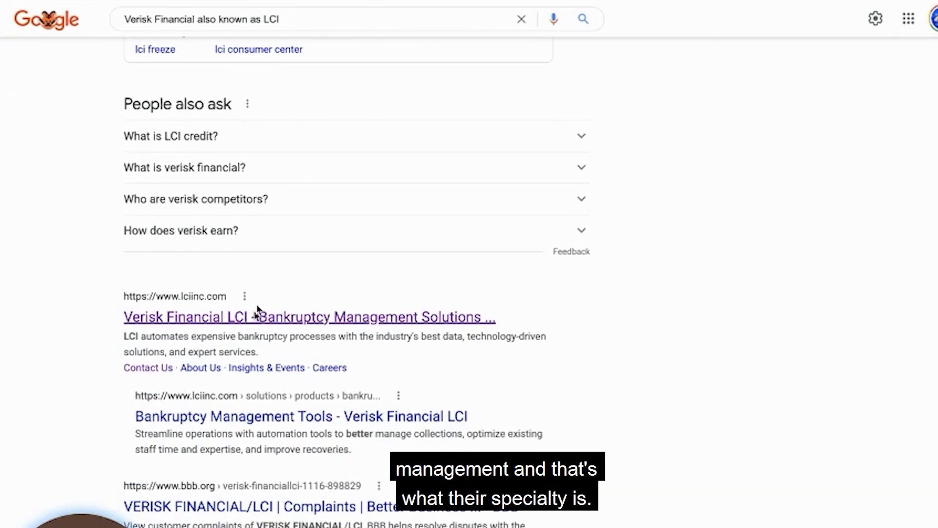
pyautogui.click(255, 316)
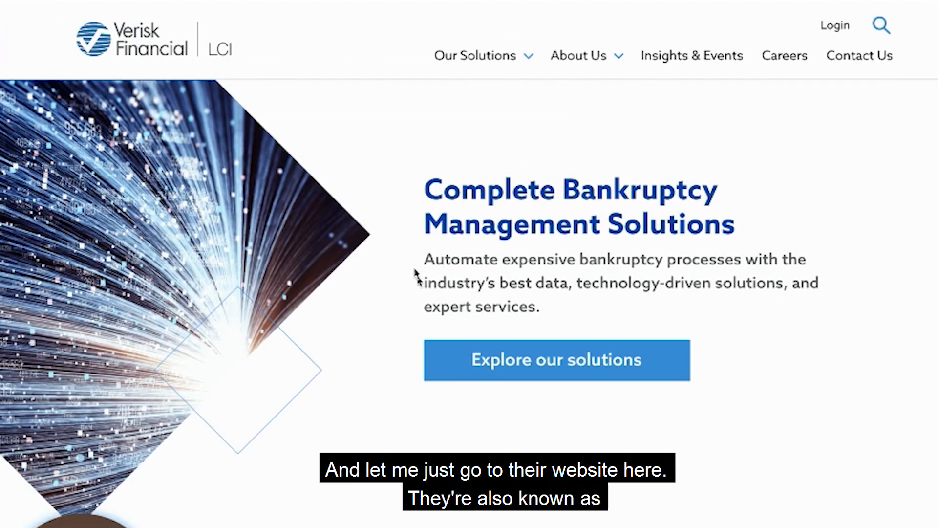
pyautogui.click(582, 56)
pyautogui.click(590, 109)
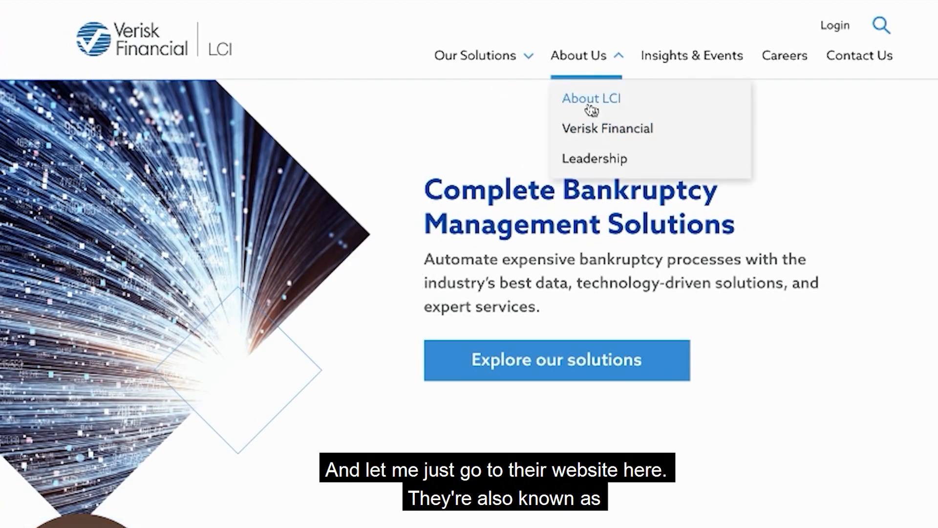
pyautogui.scroll(-8, 623, 286)
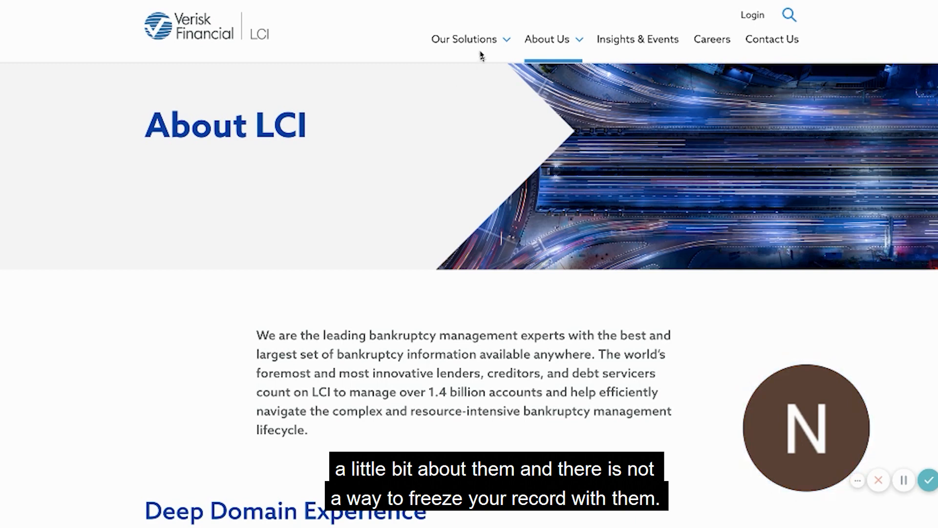
# Review the company description on the About LCI page and the site's Our Solutions and About Us entries.
pyautogui.moveTo(573, 51)
pyautogui.moveTo(454, 53)
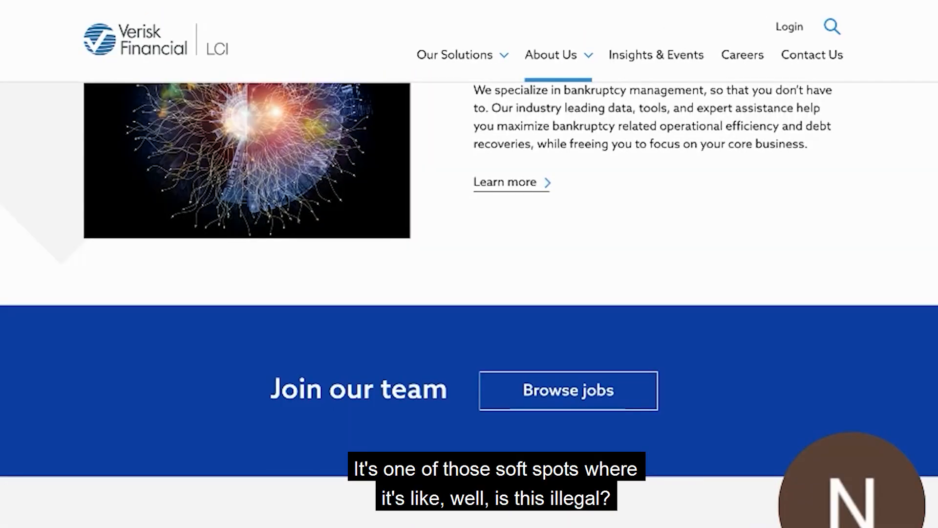
pyautogui.scroll(15, 469, 303)
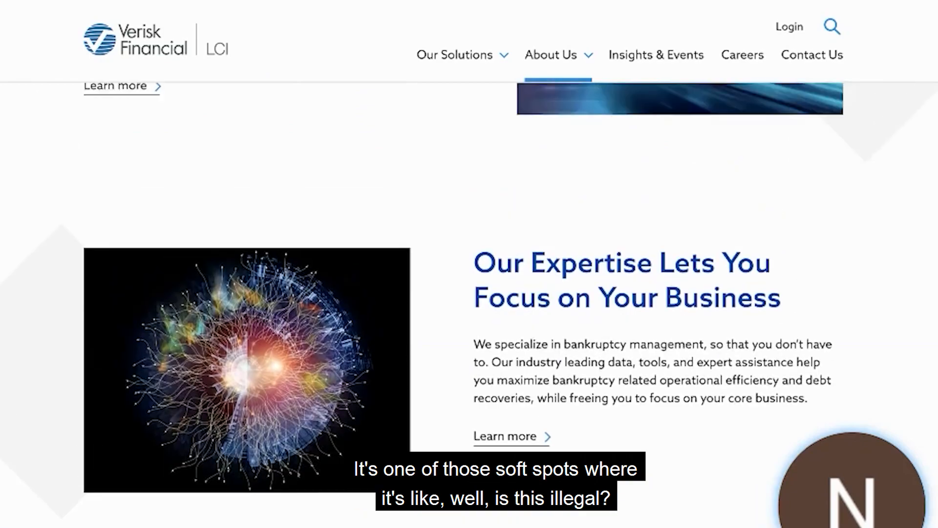
pyautogui.scroll(8, 469, 303)
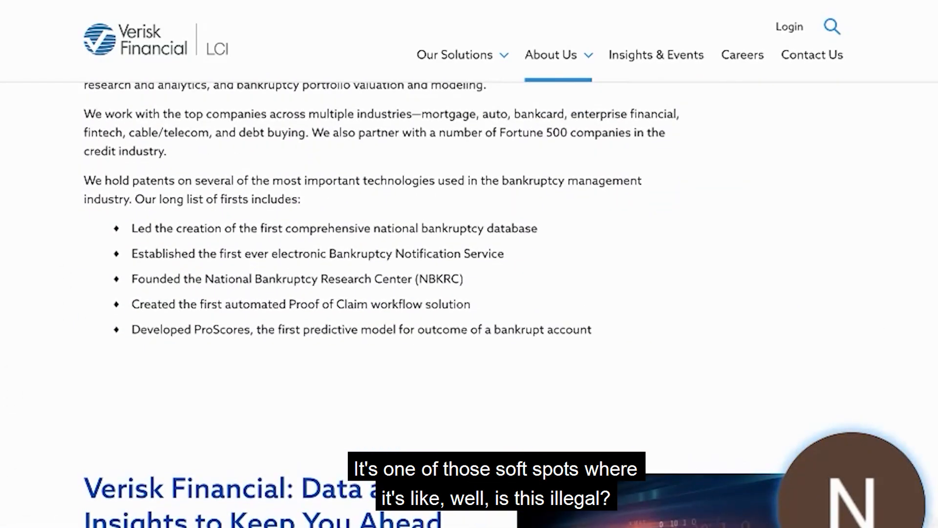
pyautogui.scroll(-5, 469, 303)
pyautogui.scroll(9, 470, 303)
pyautogui.scroll(1, 469, 303)
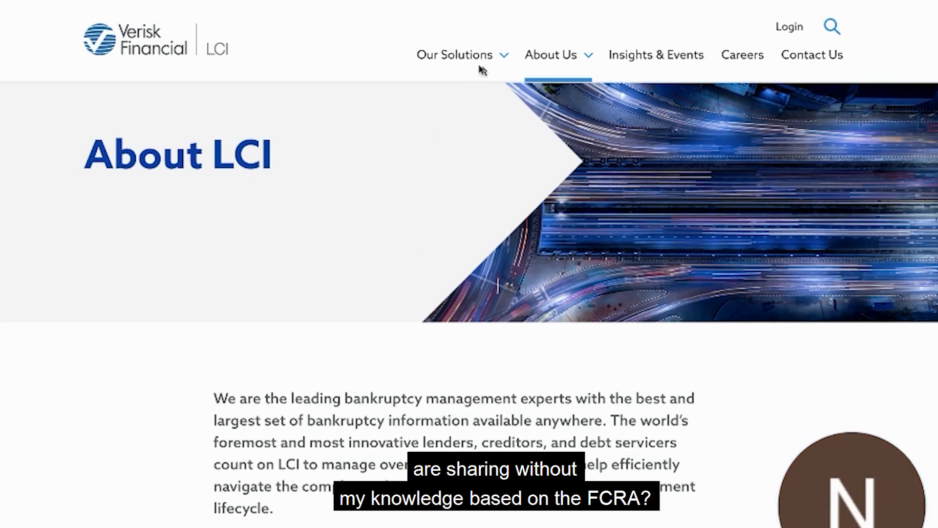
pyautogui.moveTo(580, 67)
pyautogui.moveTo(448, 70)
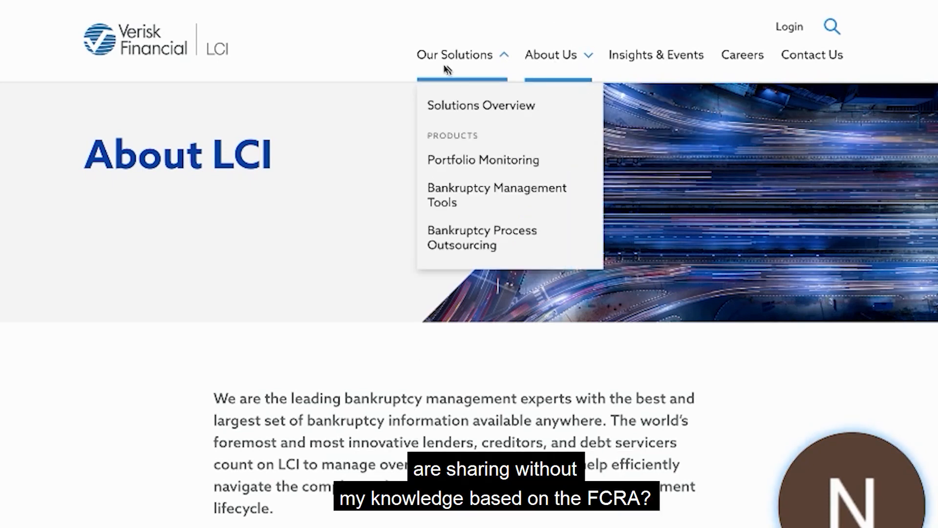
pyautogui.click(494, 51)
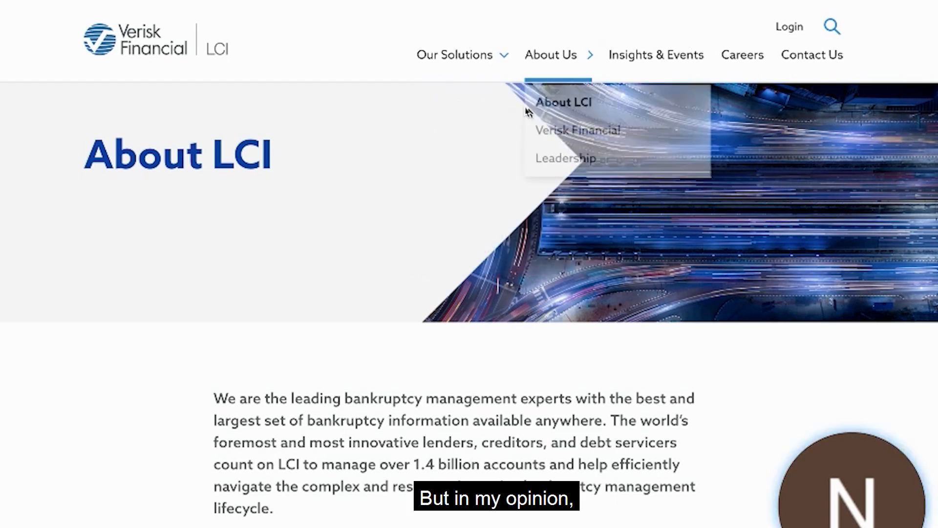
pyautogui.moveTo(456, 65)
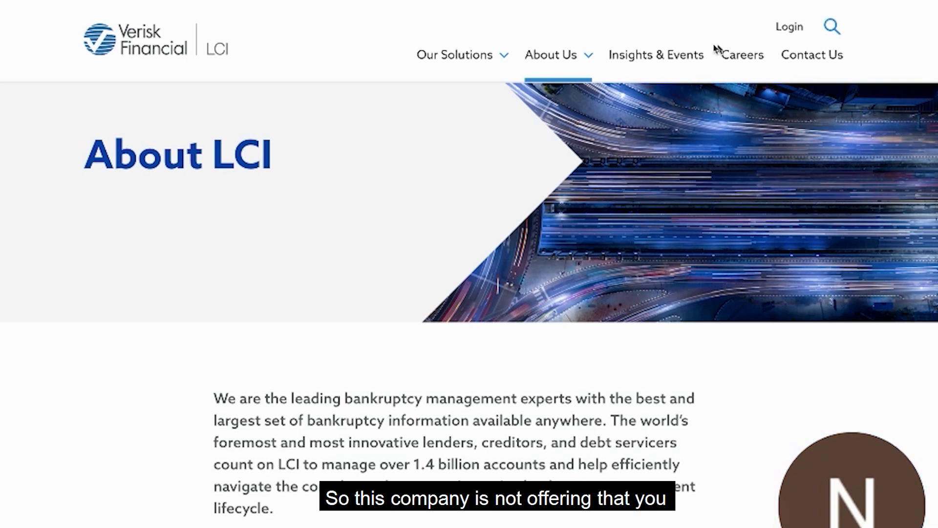
# Open the Verisk Financial LCI Contact Us page and look over the contact form.
pyautogui.click(814, 59)
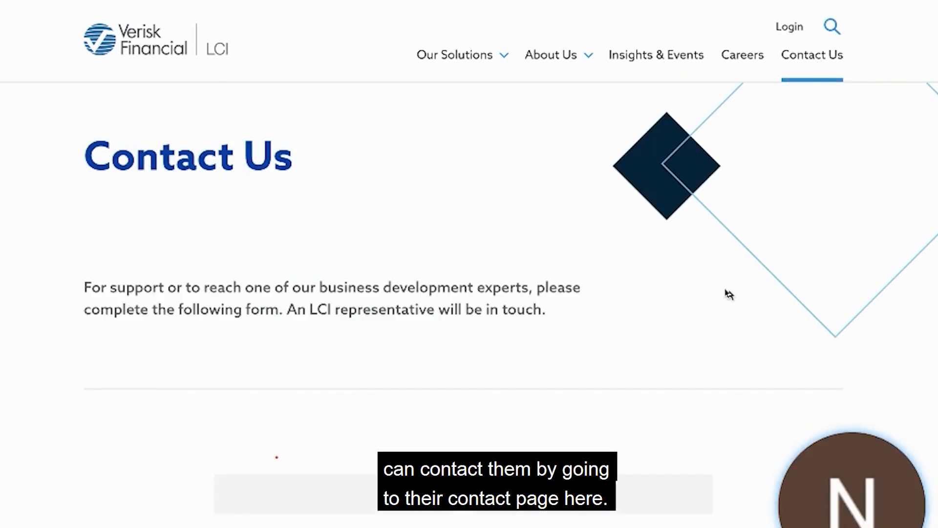
pyautogui.scroll(-2, 729, 294)
pyautogui.scroll(2, 729, 294)
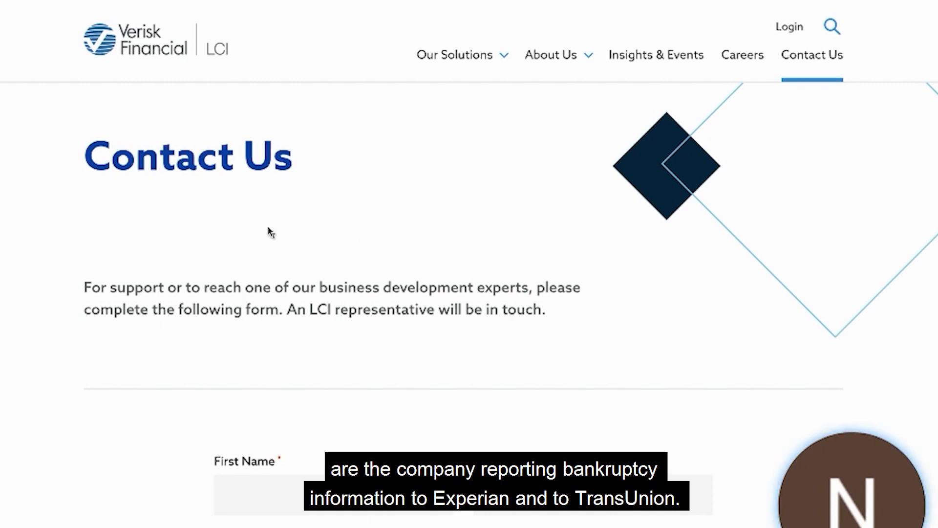
pyautogui.scroll(-3, 268, 239)
pyautogui.scroll(-4, 268, 239)
pyautogui.scroll(6, 538, 103)
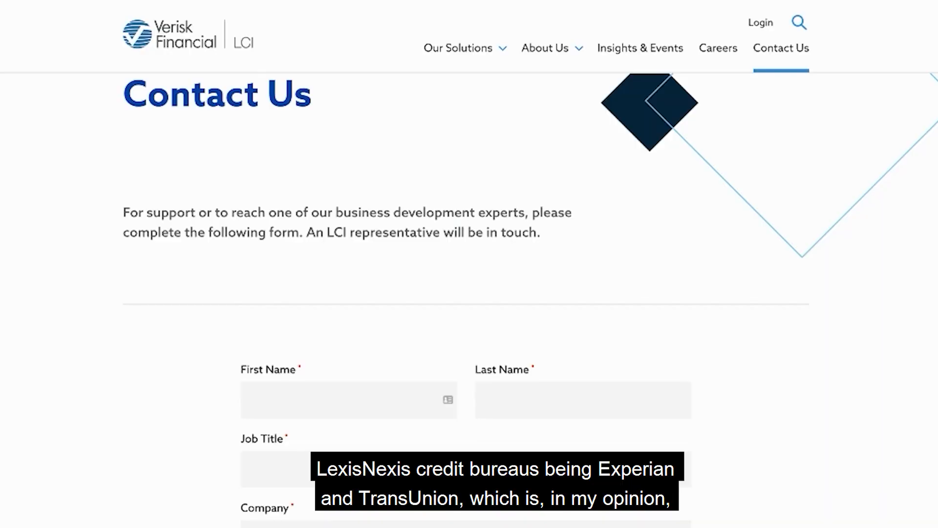
pyautogui.scroll(1, 588, 138)
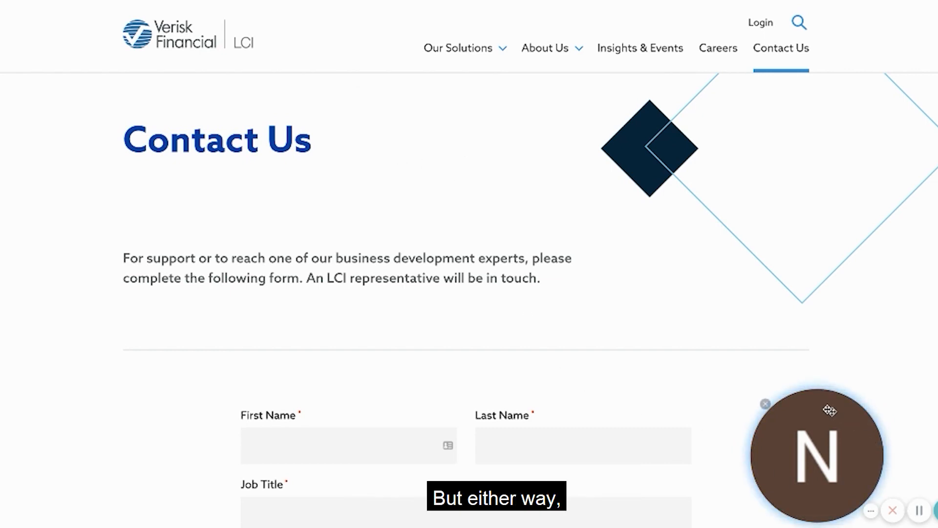
pyautogui.moveTo(843, 482); pyautogui.dragTo(802, 416)
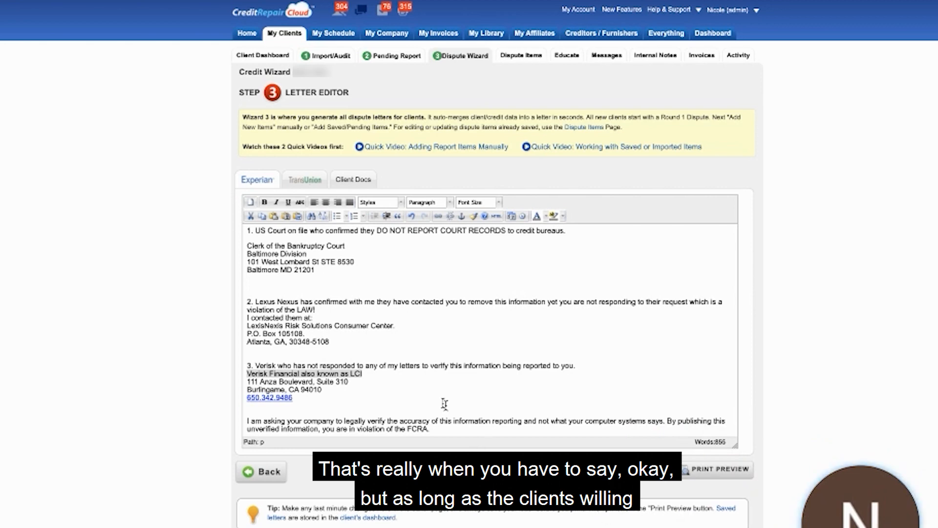
# In the Experian letter, remove a blank line above the LexisNexis point 2 and add one above the Verisk point 3.
pyautogui.click(256, 289)
pyautogui.press('BackSpace')
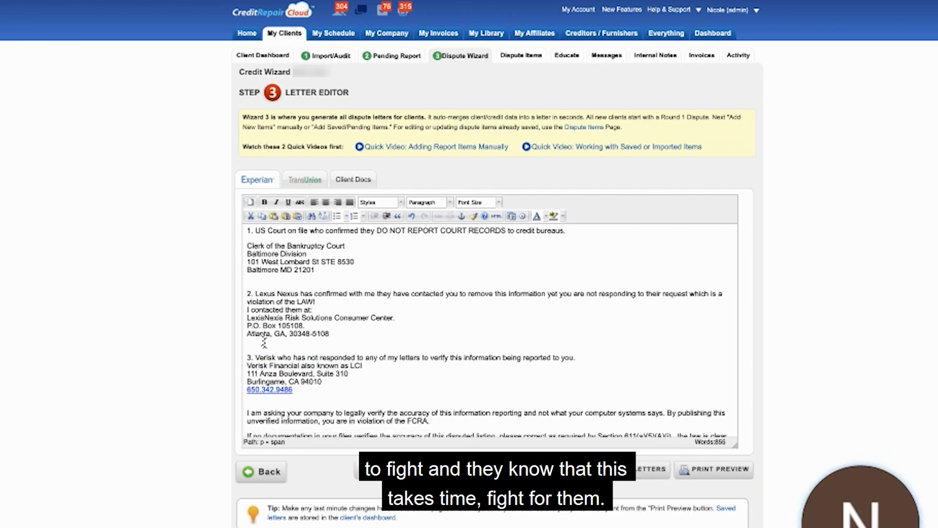
pyautogui.click(293, 341)
pyautogui.press('Return')
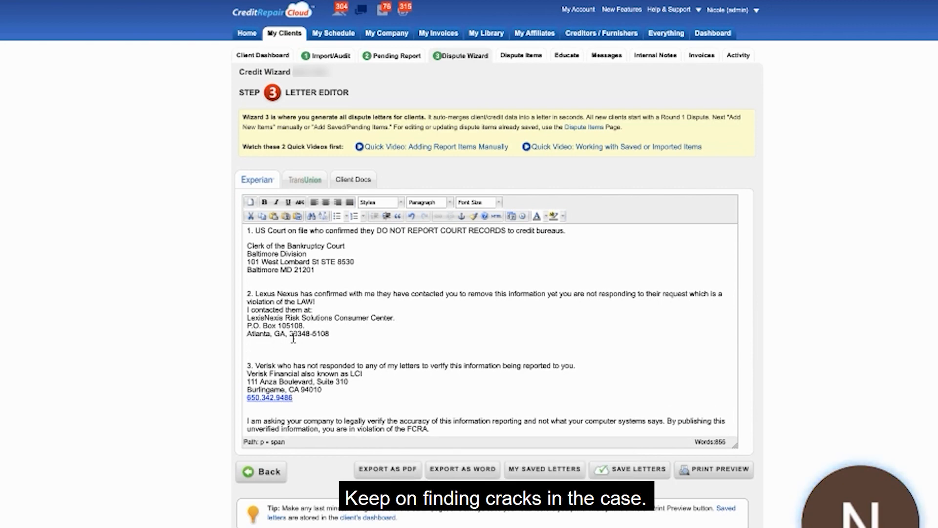
# Add a blank line before the "I am asking your company" paragraph and another before "If no documentation" in the Experian letter.
pyautogui.scroll(-1, 308, 340)
pyautogui.click(316, 345)
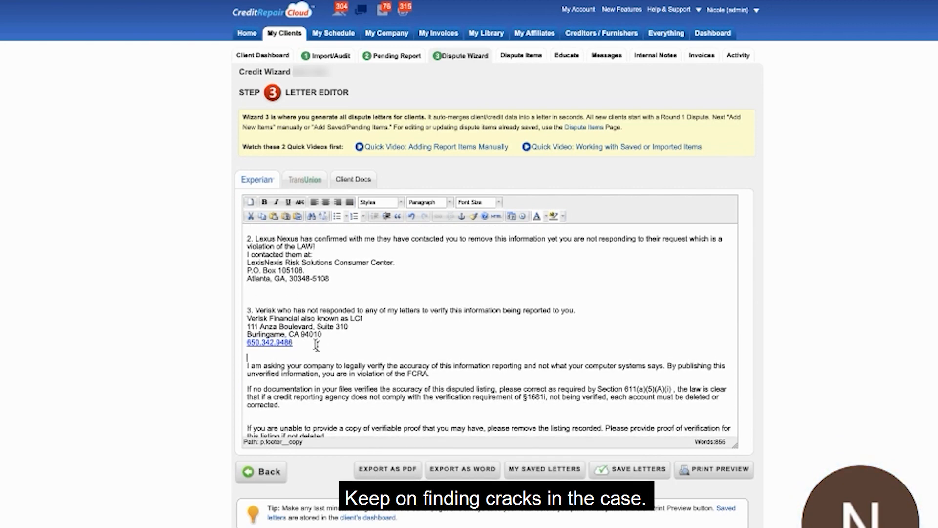
pyautogui.press('Return')
pyautogui.scroll(-2, 300, 299)
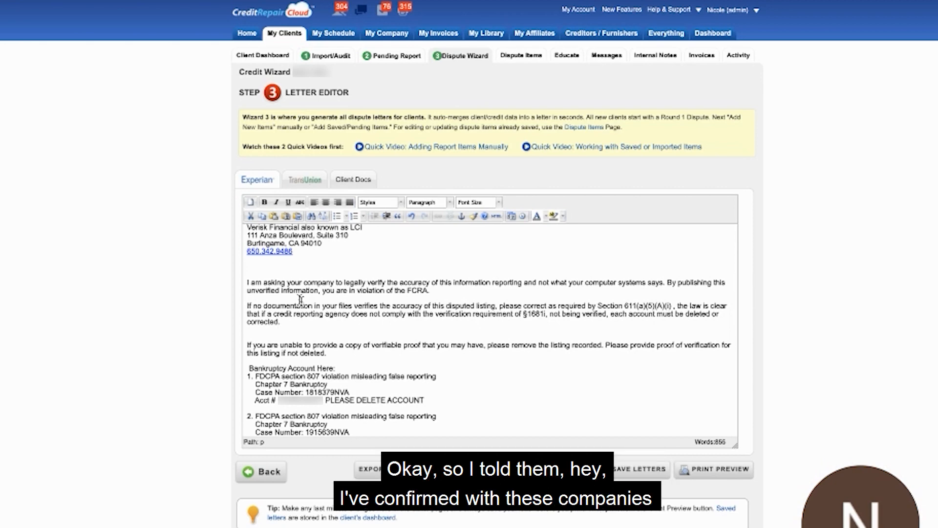
pyautogui.scroll(3, 313, 306)
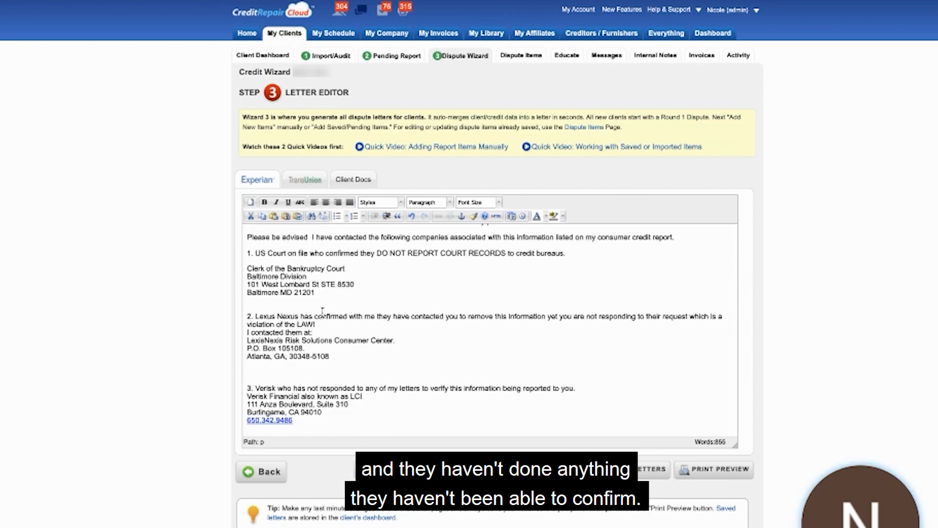
pyautogui.scroll(-3, 322, 311)
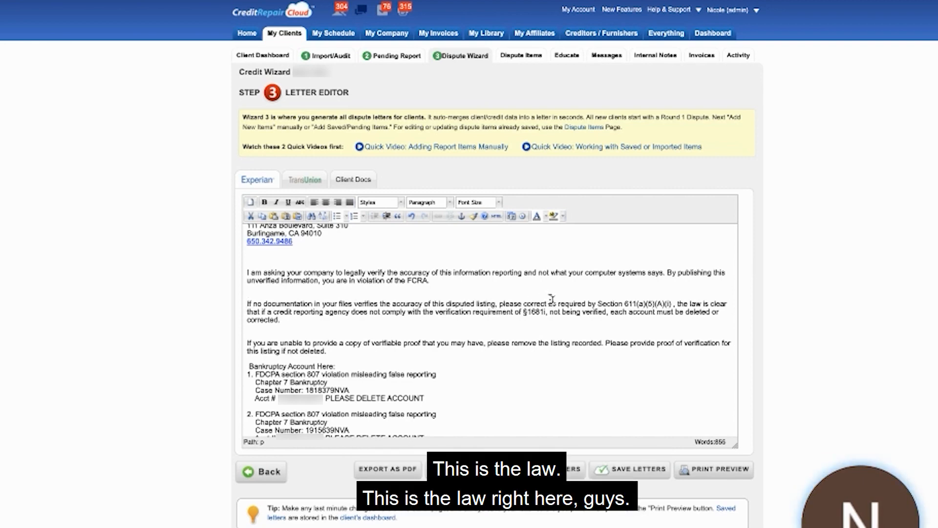
# Select the §1681i citation in the letter, search Google for "USC code §1681i" and open the Cornell Law result.
pyautogui.moveTo(548, 311); pyautogui.dragTo(523, 309)
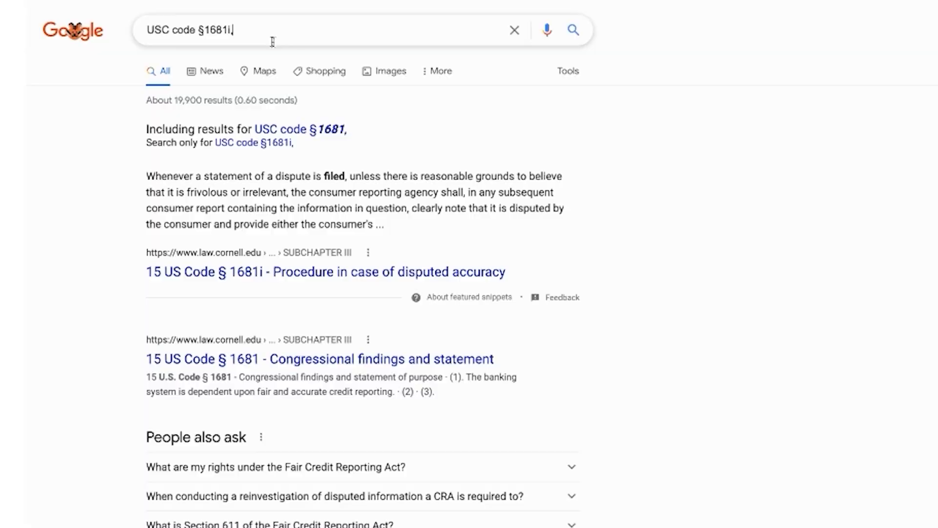
pyautogui.click(270, 40)
pyautogui.press('Return')
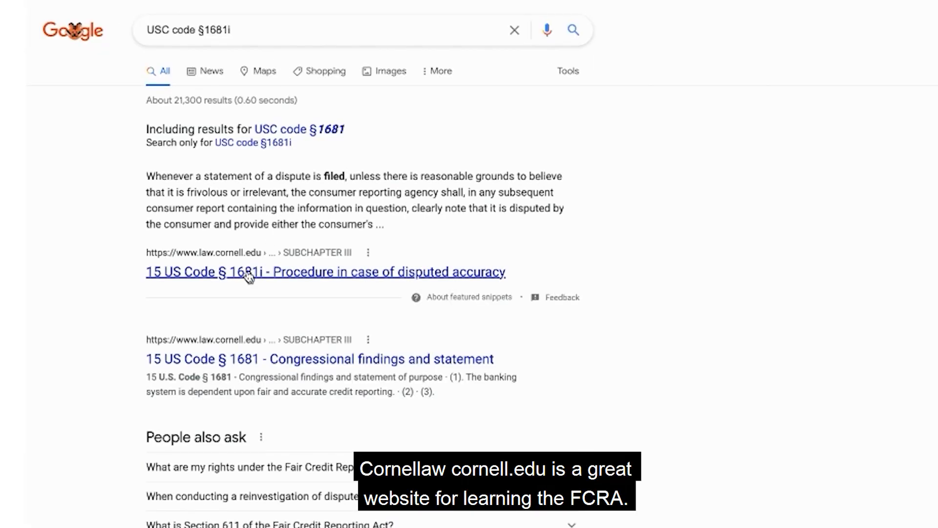
pyautogui.click(331, 260)
# Read through 15 US Code § 1681i, covering treatment of unverifiable information and requirements for reinserting previously deleted material.
pyautogui.scroll(5, 506, 246)
pyautogui.scroll(15, 506, 244)
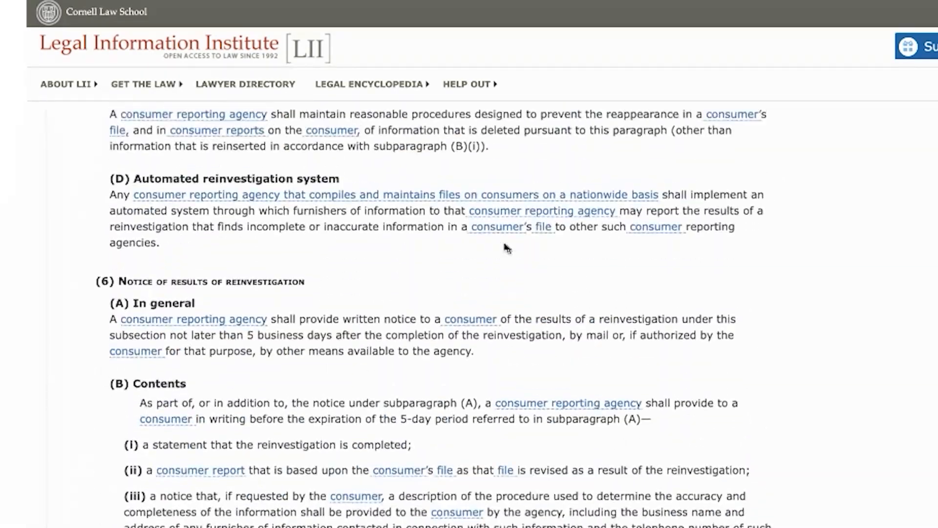
pyautogui.scroll(8, 506, 247)
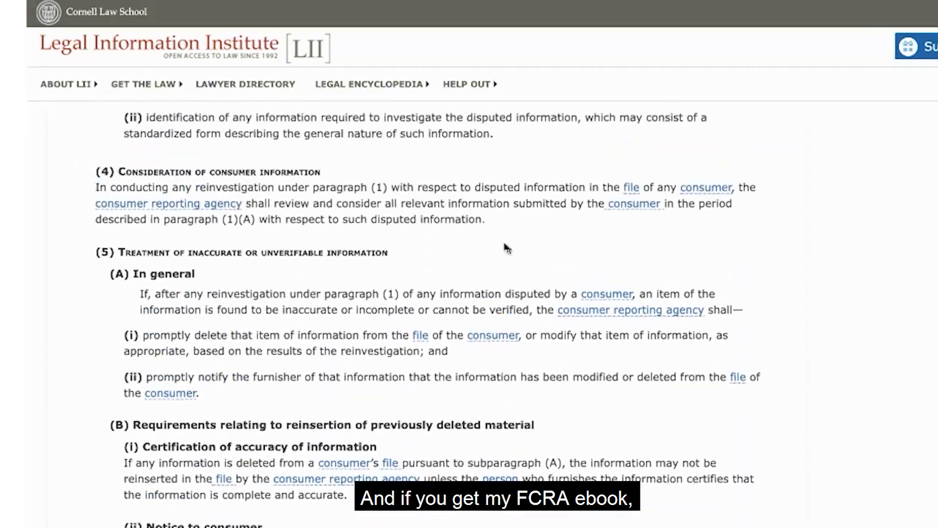
pyautogui.scroll(-20, 507, 247)
pyautogui.scroll(-5, 506, 246)
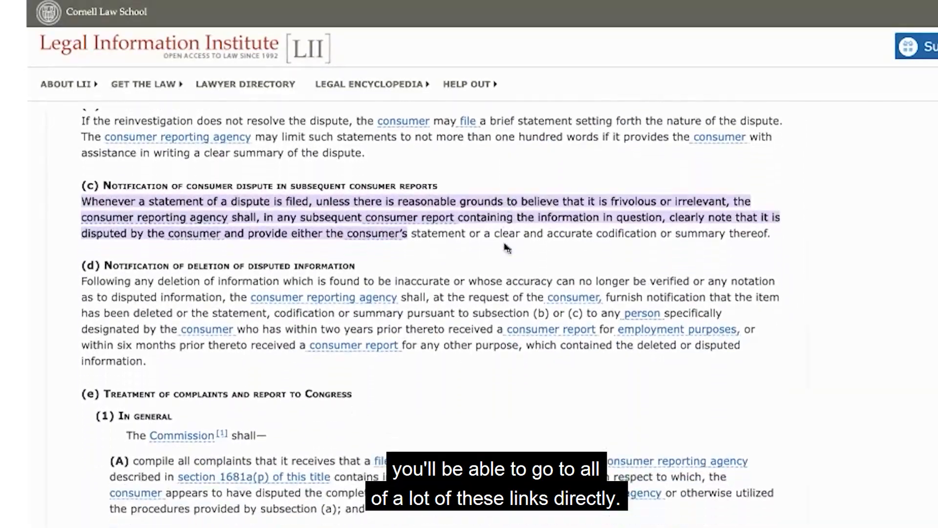
pyautogui.scroll(-7, 507, 247)
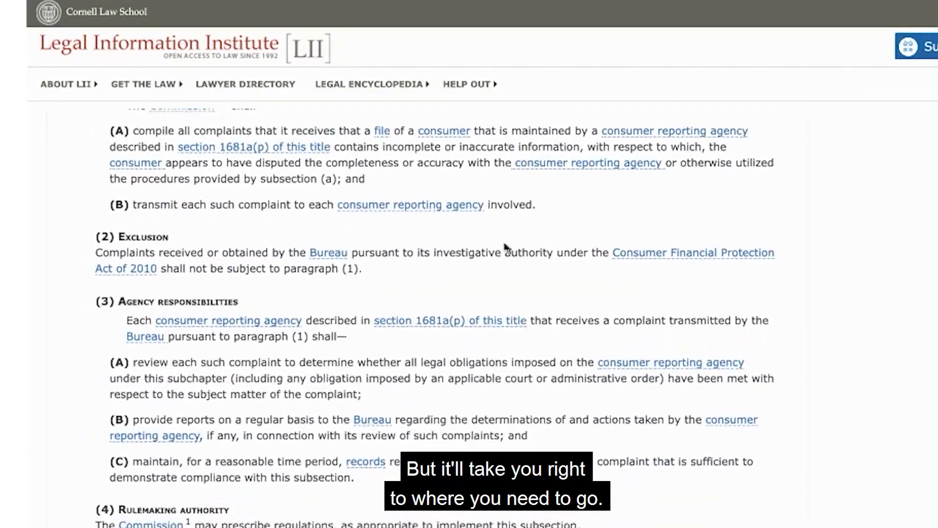
pyautogui.scroll(-12, 507, 250)
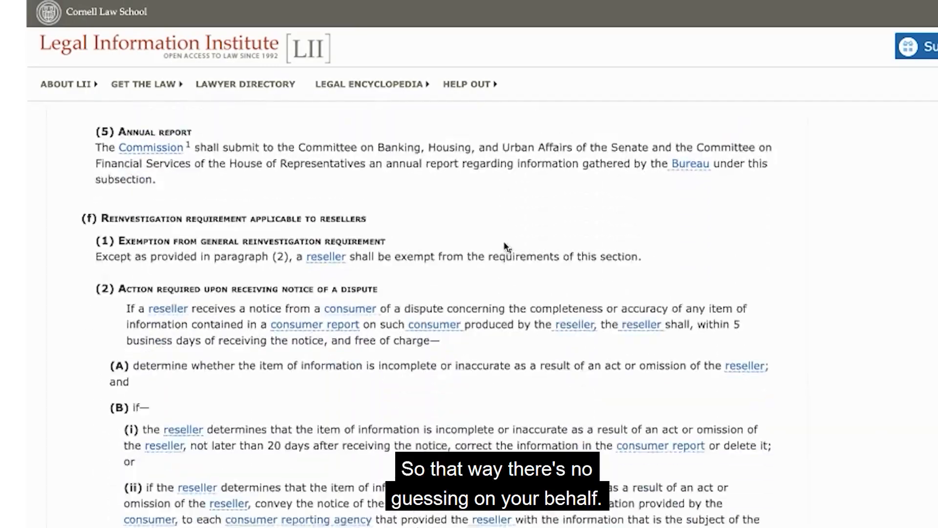
pyautogui.scroll(6, 506, 244)
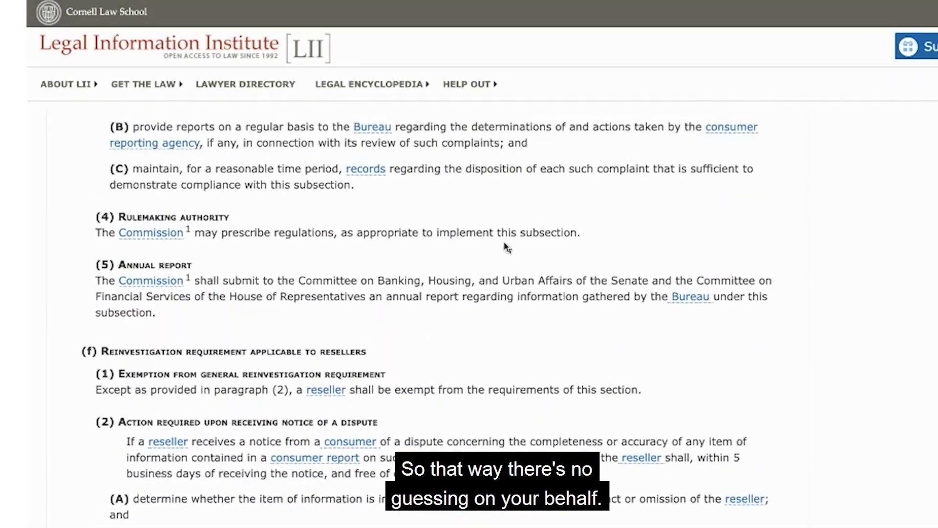
pyautogui.scroll(13, 507, 247)
pyautogui.scroll(8, 507, 248)
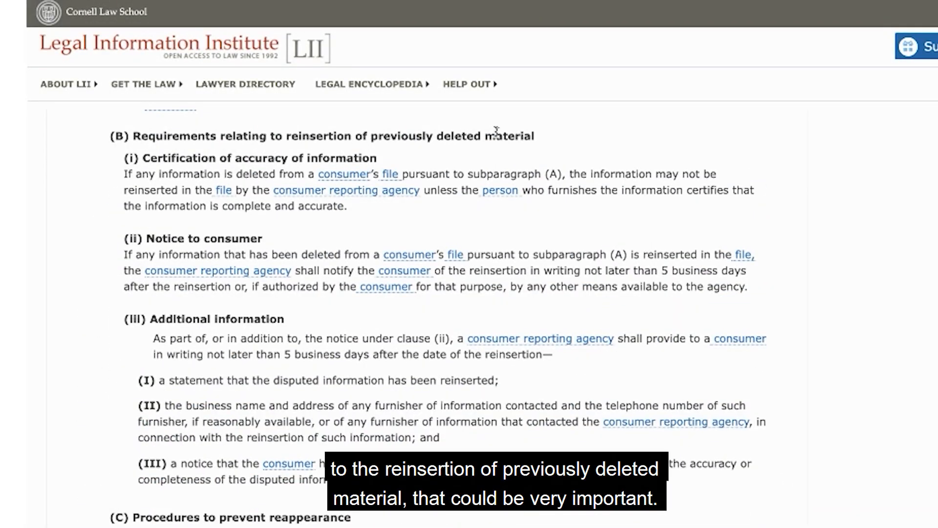
# Read on through § 1681i, covering reinsertion notices, results of reinvestigation, expedited dispute resolution, statements of dispute and notification of disputes.
pyautogui.scroll(-6, 444, 211)
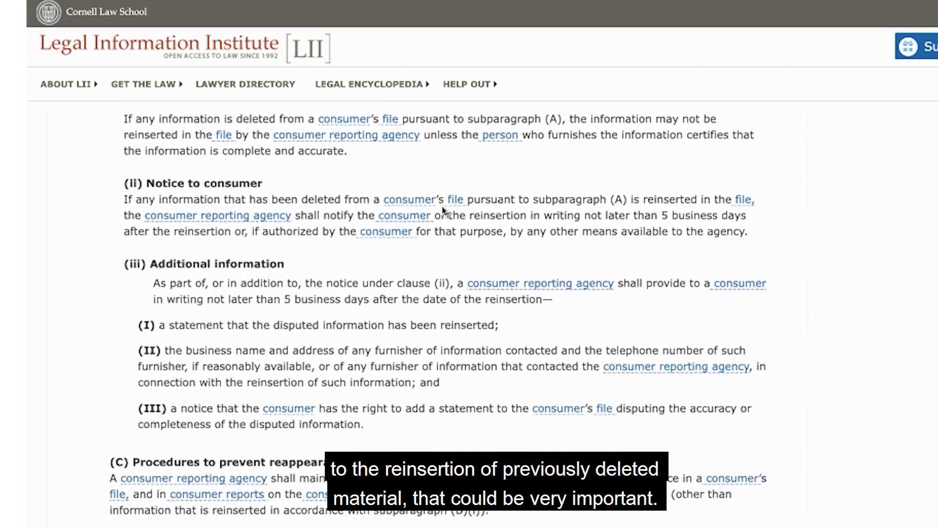
pyautogui.scroll(-3, 444, 211)
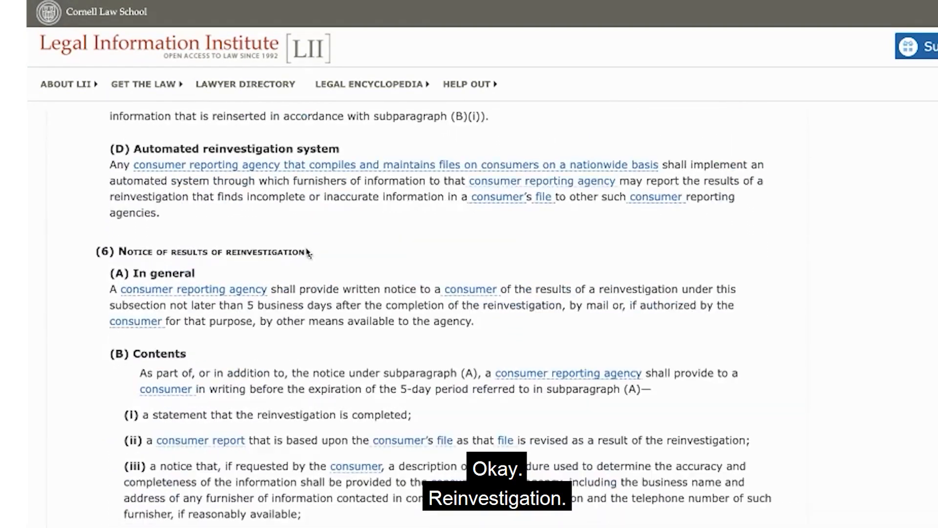
pyautogui.scroll(-2, 307, 252)
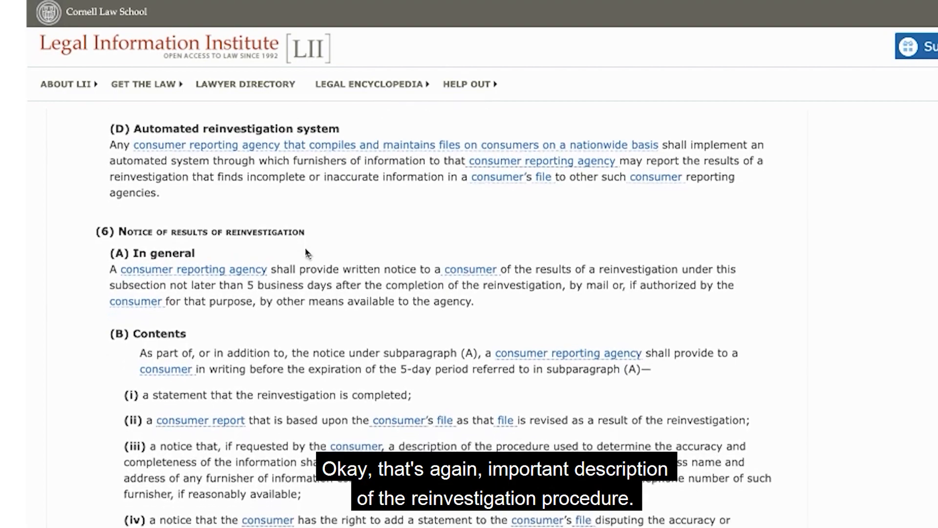
pyautogui.scroll(-3, 307, 252)
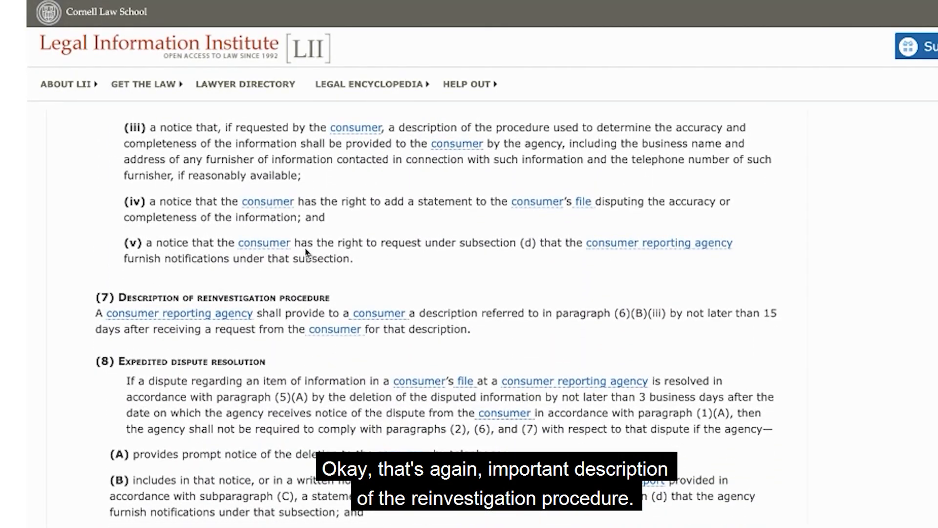
pyautogui.scroll(-1, 308, 252)
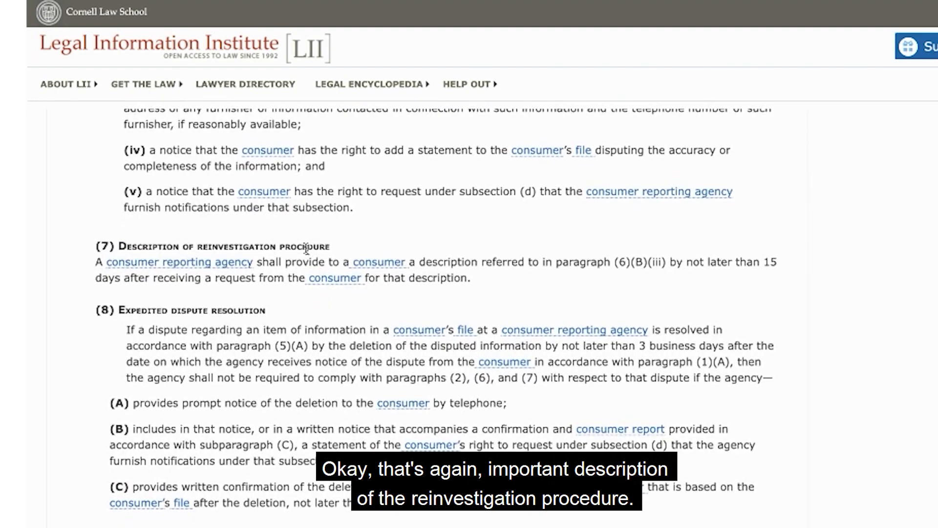
pyautogui.scroll(-3, 307, 248)
pyautogui.scroll(-2, 306, 249)
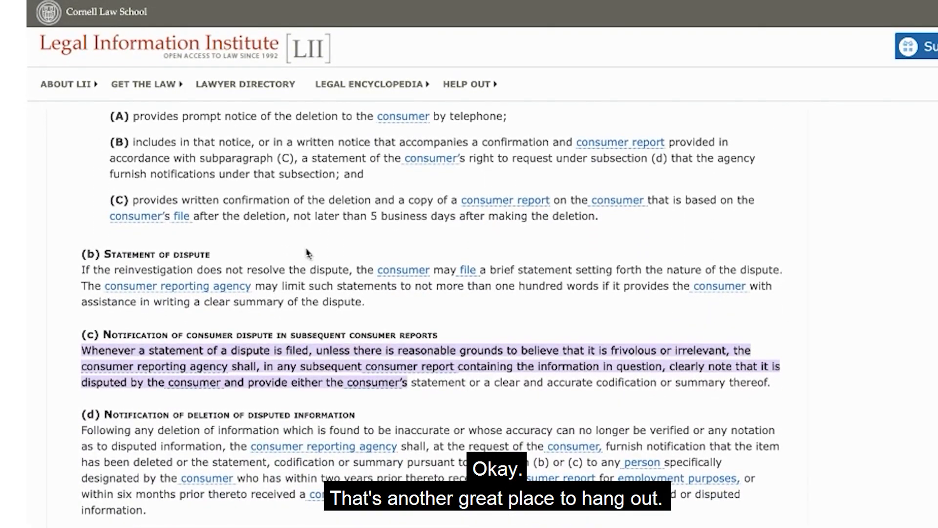
pyautogui.scroll(-2, 308, 252)
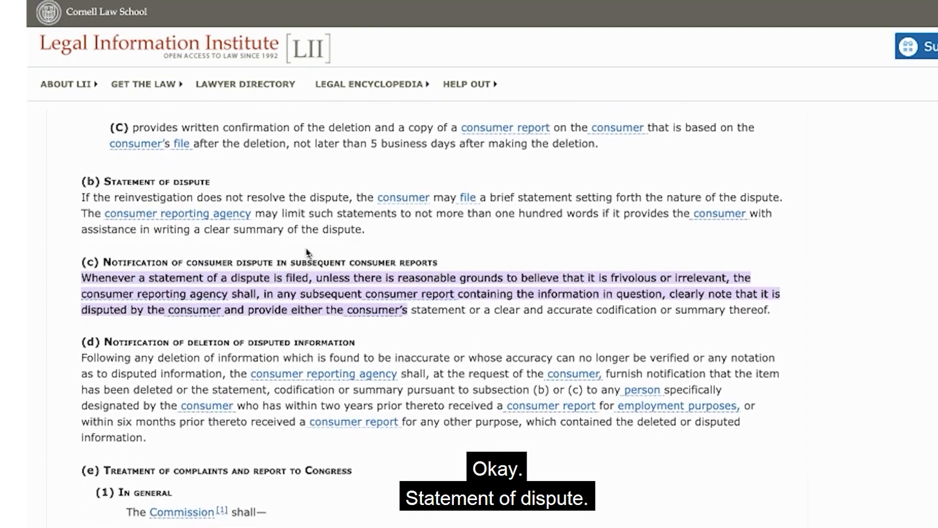
pyautogui.scroll(-3, 307, 252)
pyautogui.scroll(-10, 308, 252)
pyautogui.scroll(-12, 306, 249)
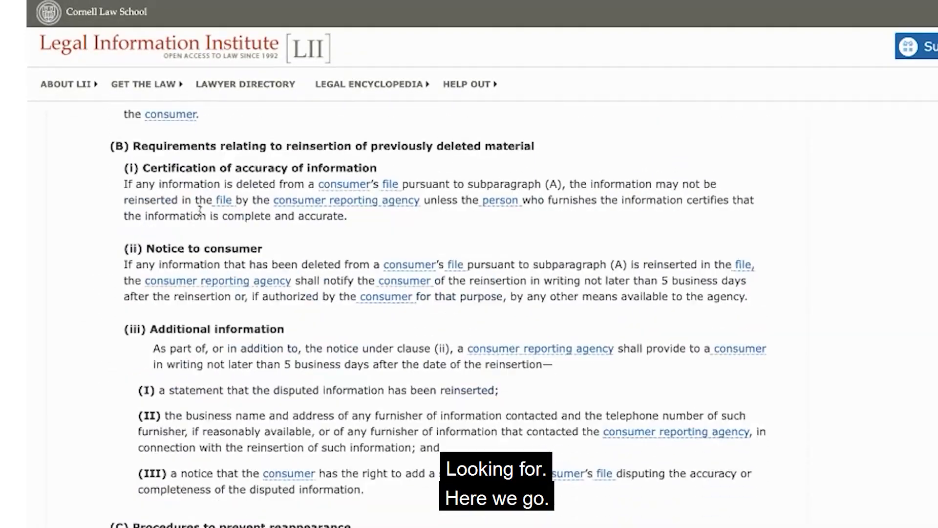
# Examine the "Certification of accuracy of information" clause in § 1681i and look up the legal definition of "person".
pyautogui.doubleClick(179, 170)
pyautogui.scroll(15, 203, 243)
pyautogui.scroll(-5, 204, 243)
pyautogui.scroll(-12, 204, 243)
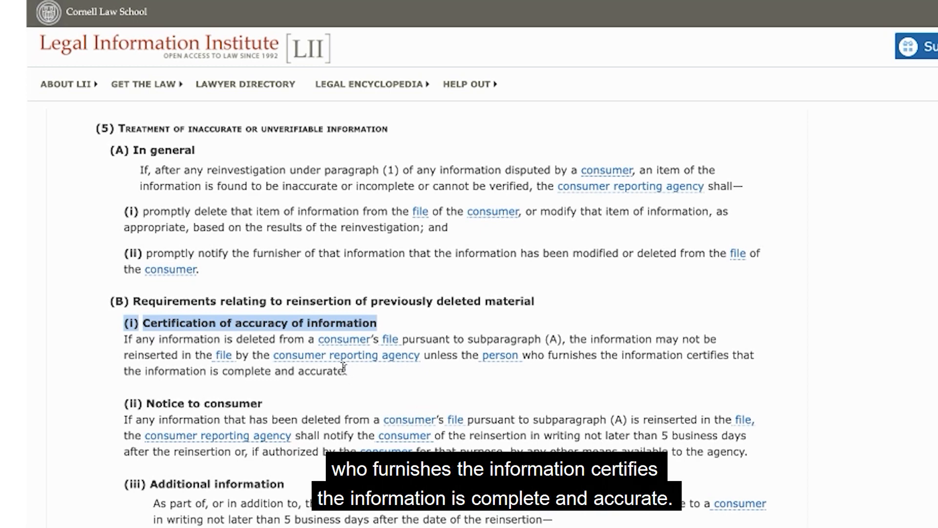
pyautogui.click(499, 356)
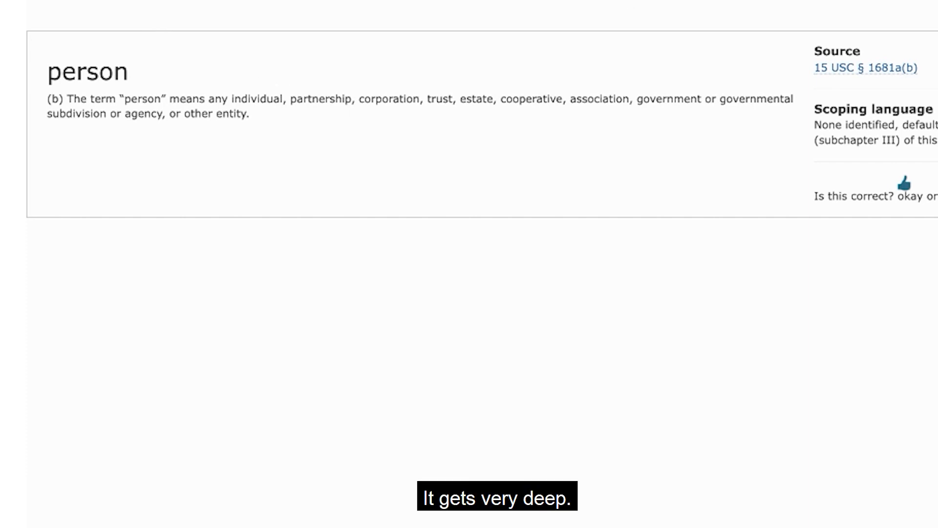
pyautogui.click(68, 1)
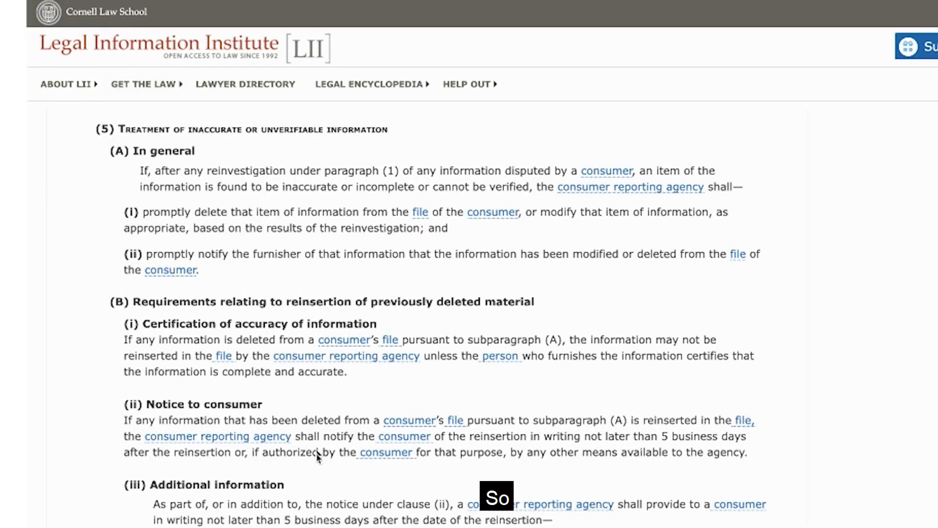
# Skim the remaining subsections of § 1681i down to the dispute process for veteran's medical debt.
pyautogui.scroll(-6, 317, 457)
pyautogui.scroll(-7, 317, 459)
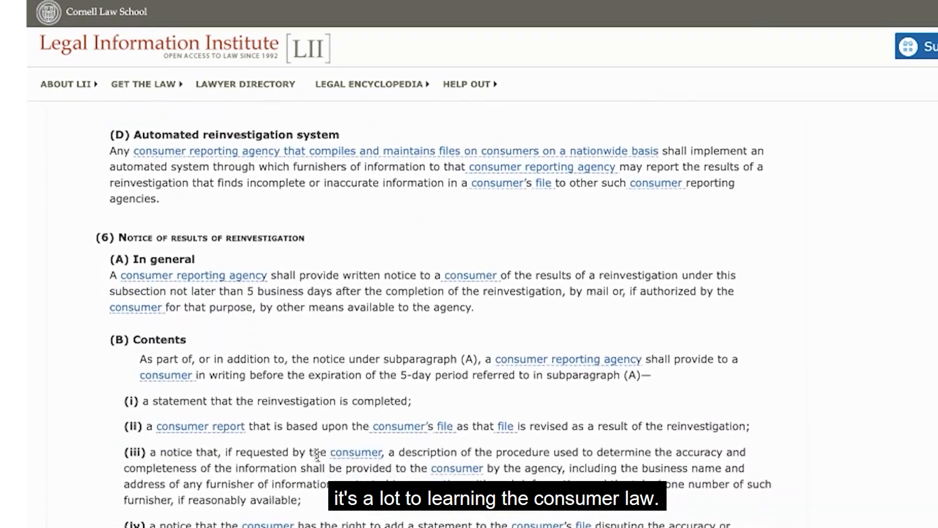
pyautogui.scroll(-8, 318, 457)
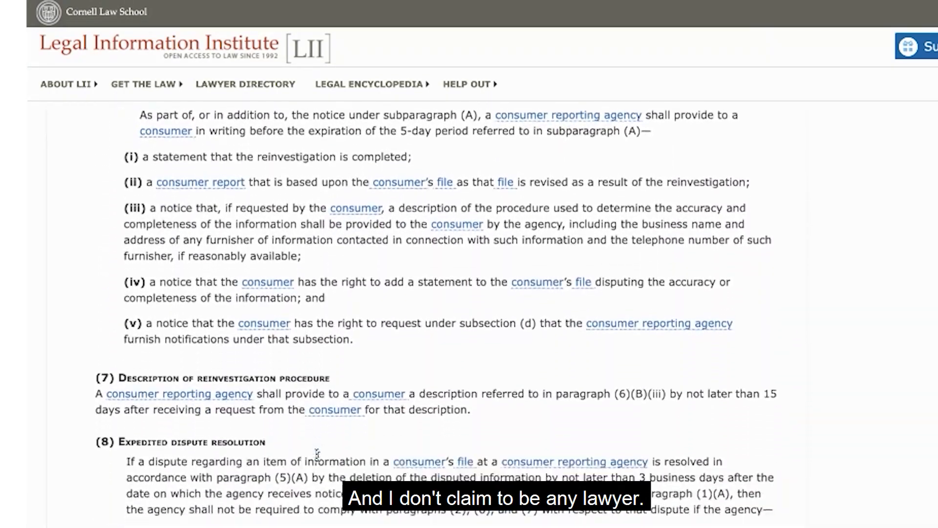
pyautogui.scroll(-5, 318, 457)
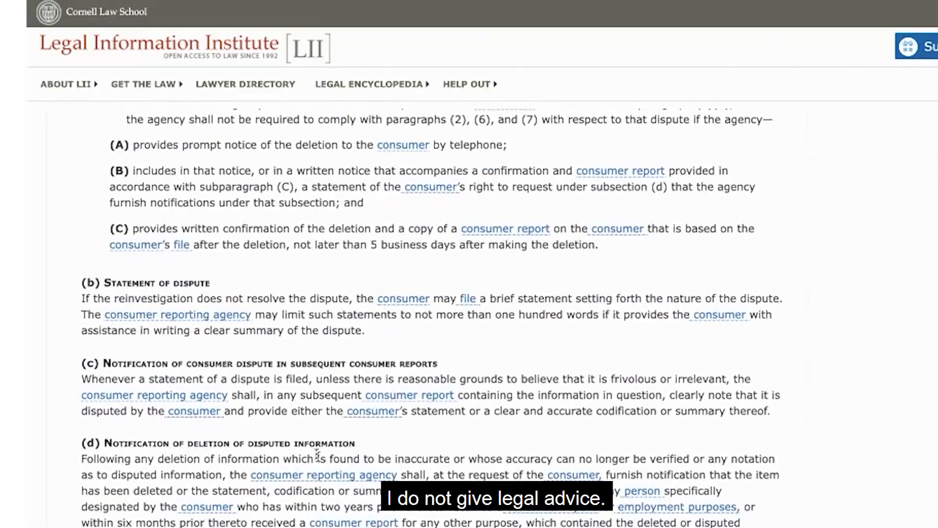
pyautogui.scroll(-15, 317, 455)
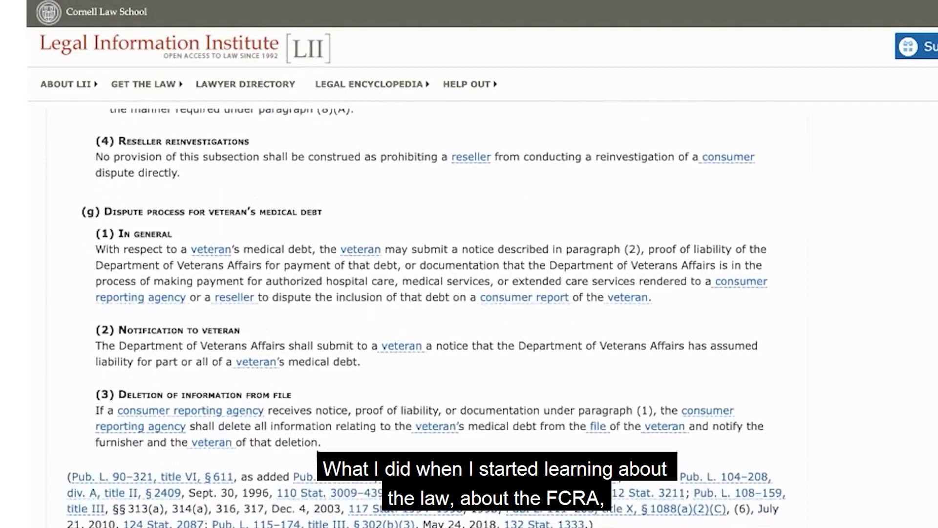
pyautogui.scroll(20, 481, 264)
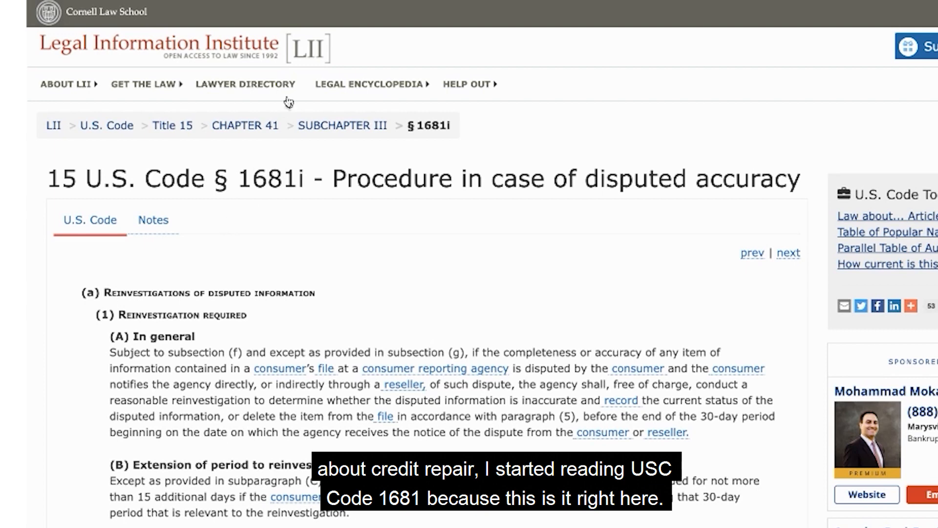
# Open 15 U.S. Code Subchapter III on credit reporting agencies and look over its list of § 1681 sections.
pyautogui.click(315, 128)
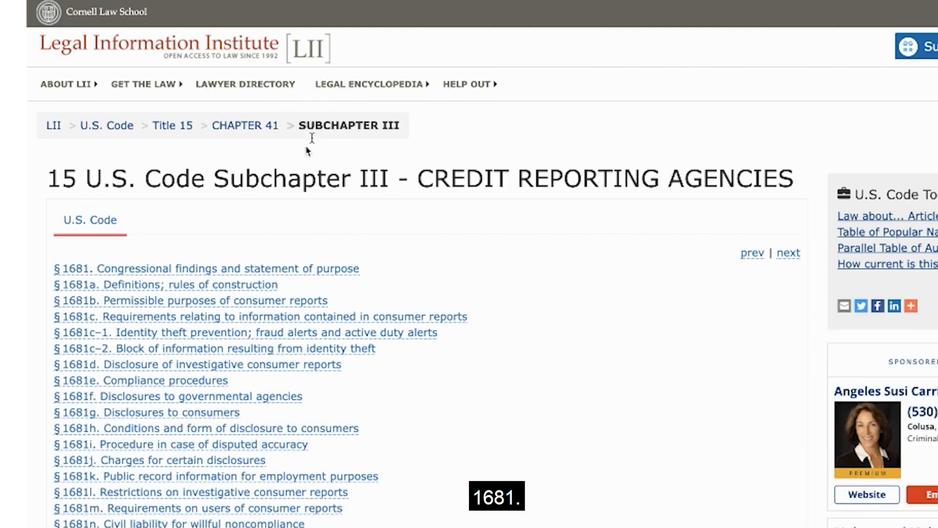
pyautogui.scroll(-2, 274, 377)
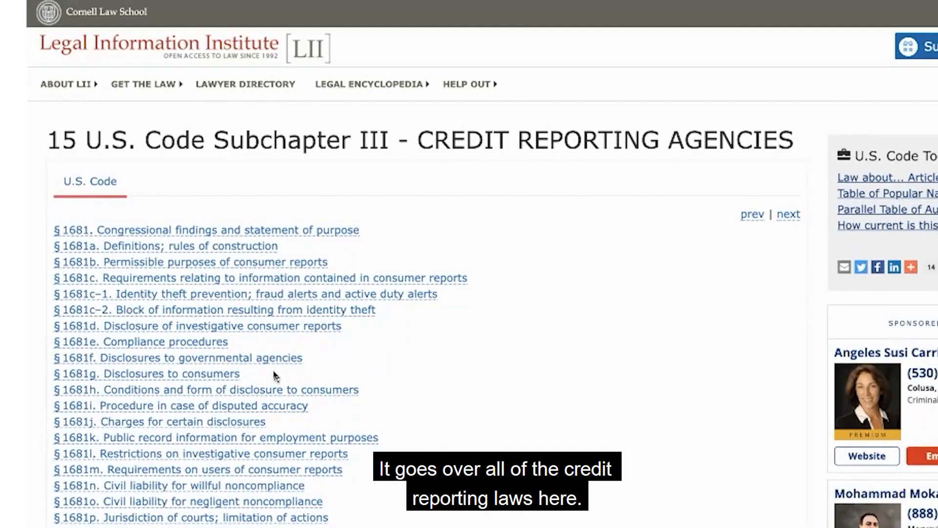
pyautogui.scroll(-3, 274, 377)
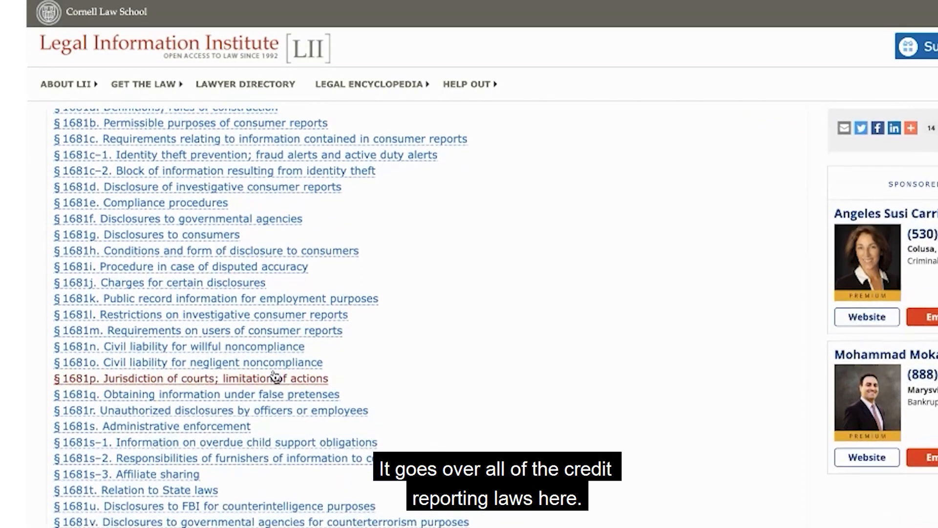
pyautogui.scroll(4, 373, 396)
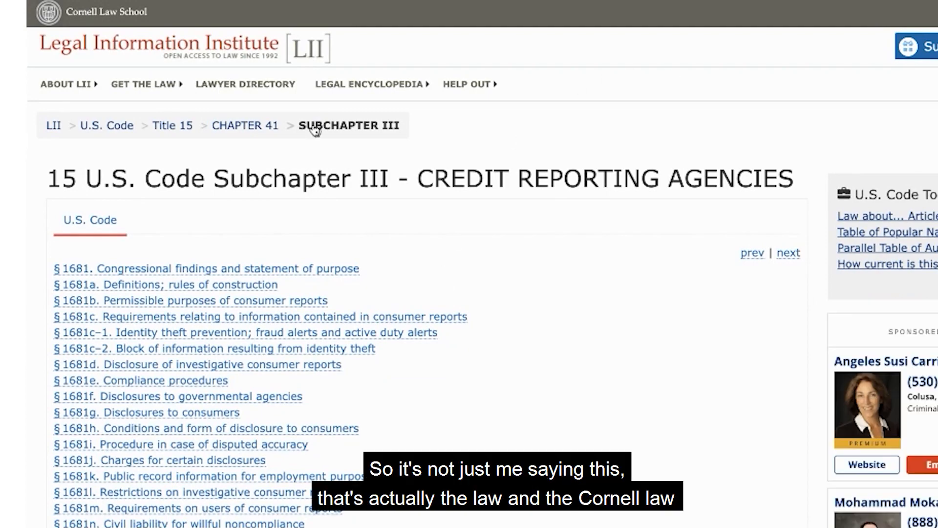
pyautogui.scroll(-2, 272, 379)
pyautogui.scroll(1, 275, 377)
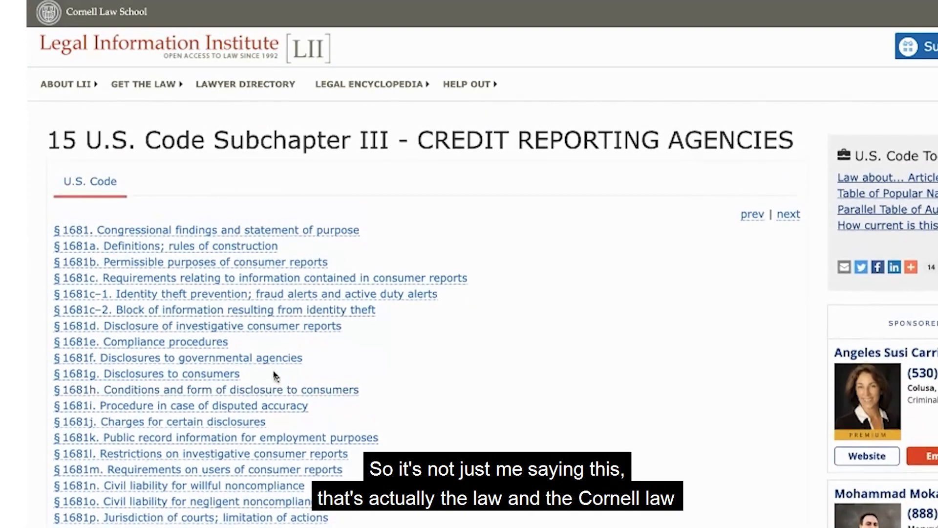
pyautogui.scroll(-3, 275, 376)
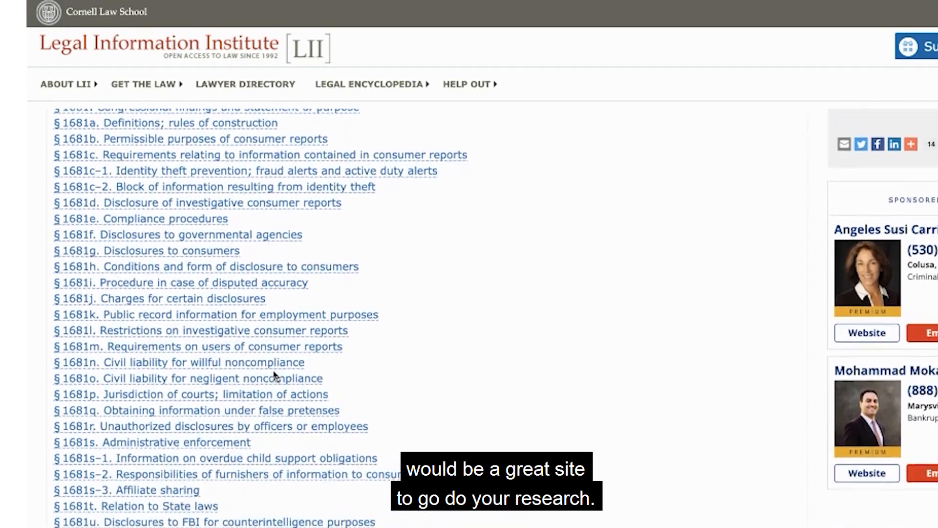
pyautogui.scroll(4, 375, 394)
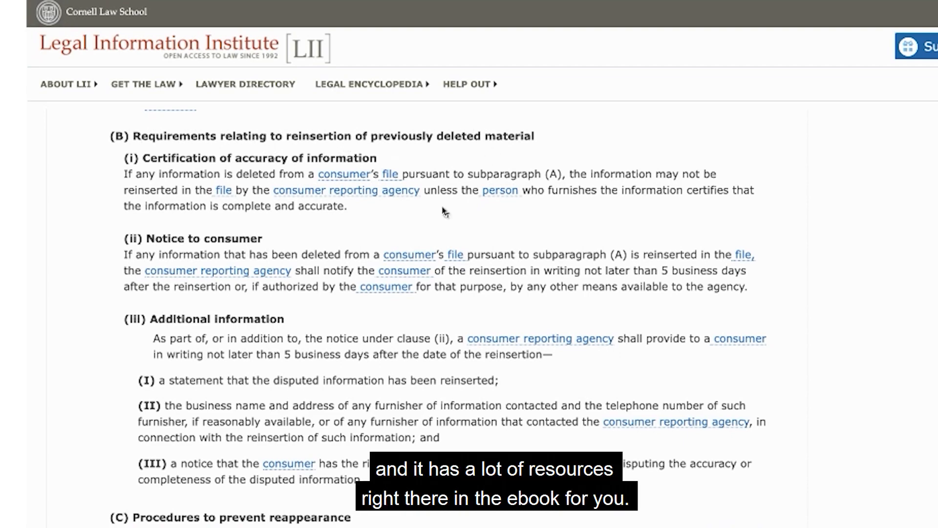
pyautogui.scroll(-6, 445, 212)
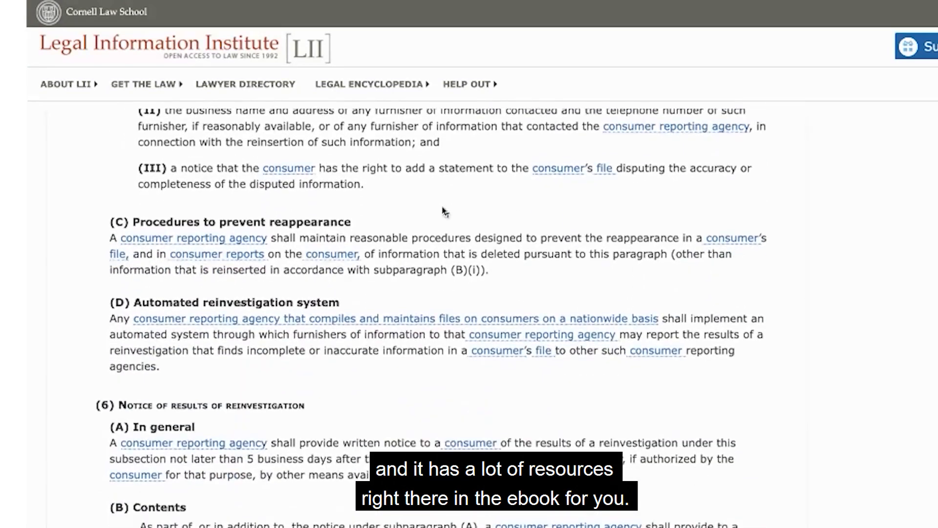
pyautogui.scroll(-2, 444, 211)
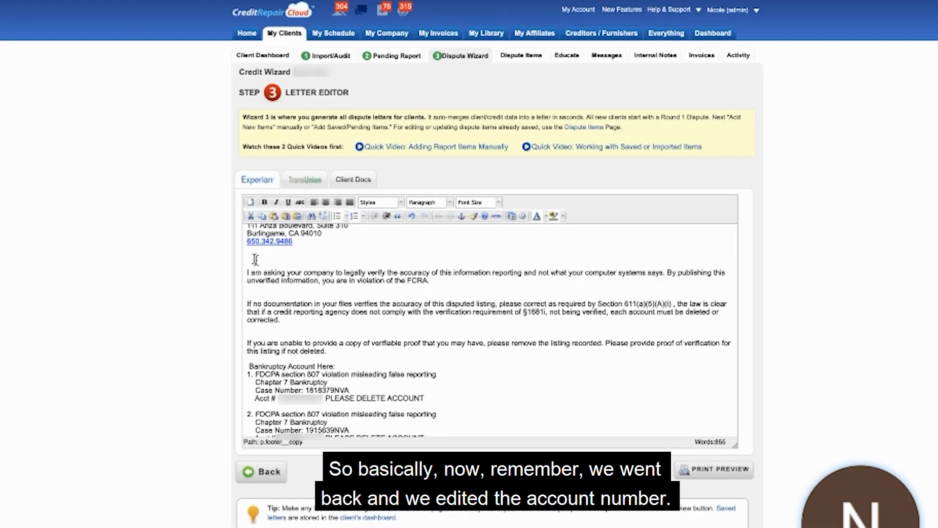
# In the Experian letter, close the extra gap above "Please investigate" and change "this item" to "these items" in that sentence.
pyautogui.scroll(-3, 255, 259)
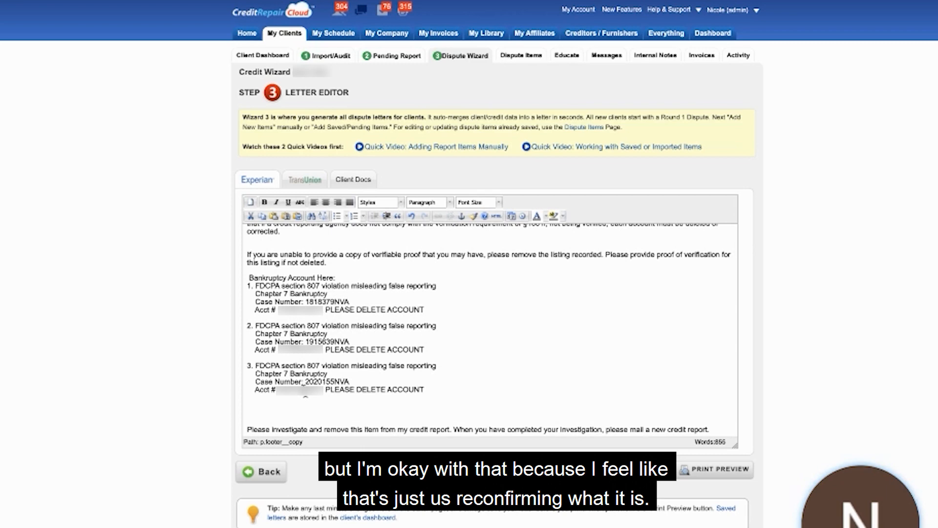
pyautogui.scroll(-3, 305, 391)
pyautogui.click(272, 259)
pyautogui.click(365, 267)
pyautogui.press('BackSpace')
pyautogui.press('BackSpace')
pyautogui.write('ese')
pyautogui.click(384, 265)
pyautogui.write('s')
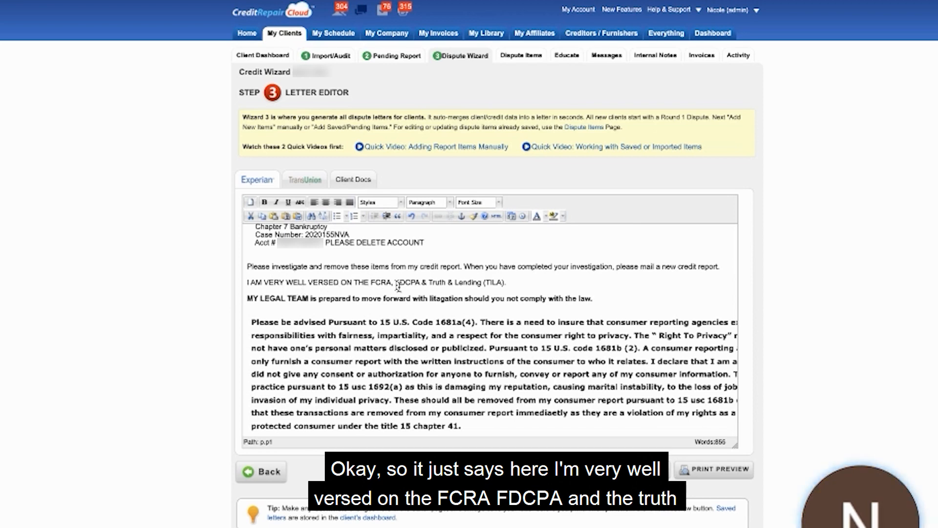
# Review the rest of the Experian letter, from the 15 U.S. Code privacy paragraph to the signature and CC list.
pyautogui.click(275, 311)
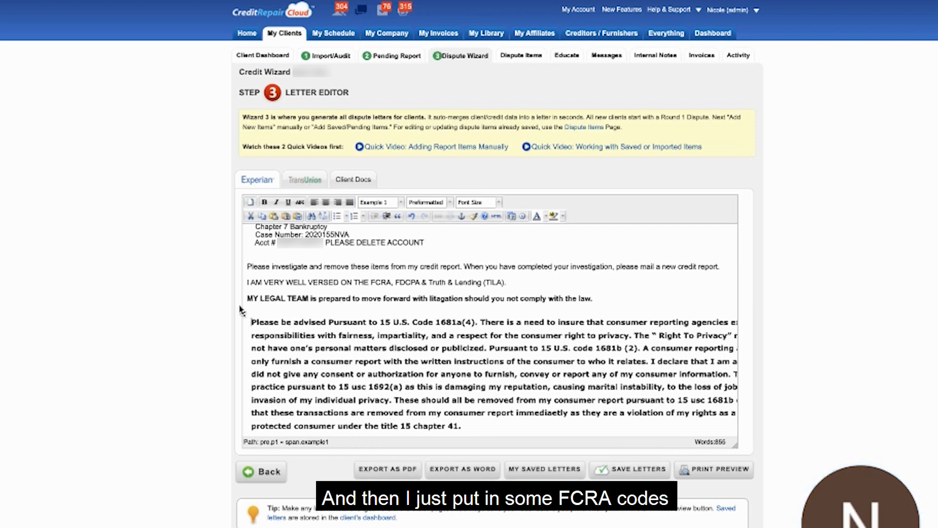
pyautogui.scroll(-10, 274, 322)
pyautogui.click(290, 339)
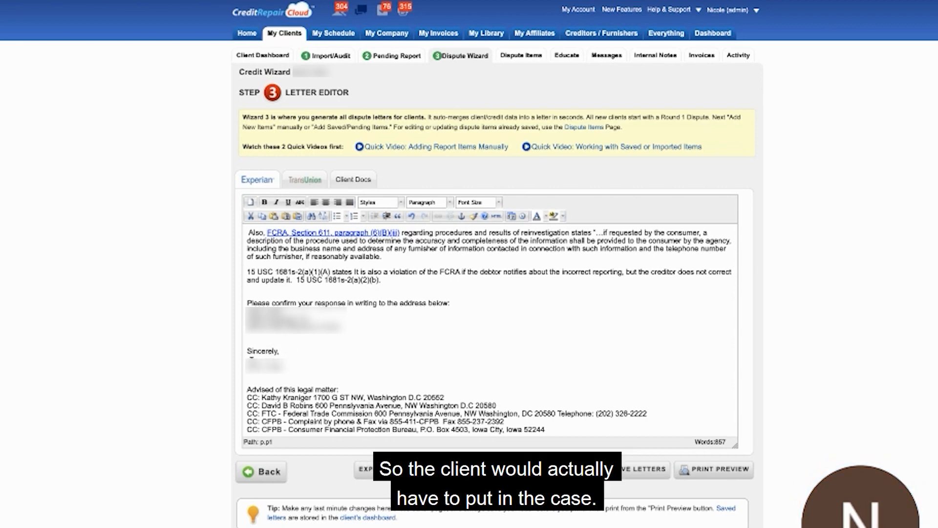
pyautogui.scroll(-1, 309, 364)
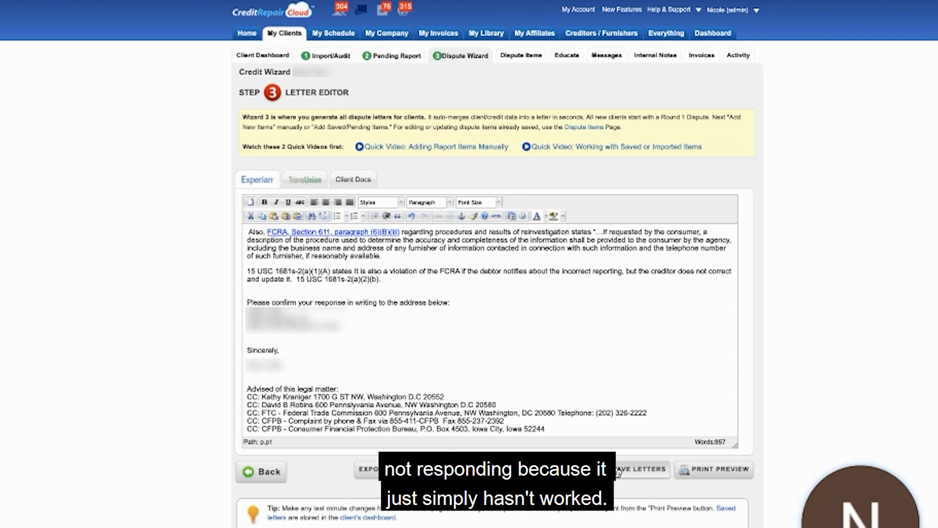
# Copy the Clerk of the Bankruptcy Court, Baltimore Division address from the Experian letter to below point 1 of the TransUnion letter.
pyautogui.click(300, 184)
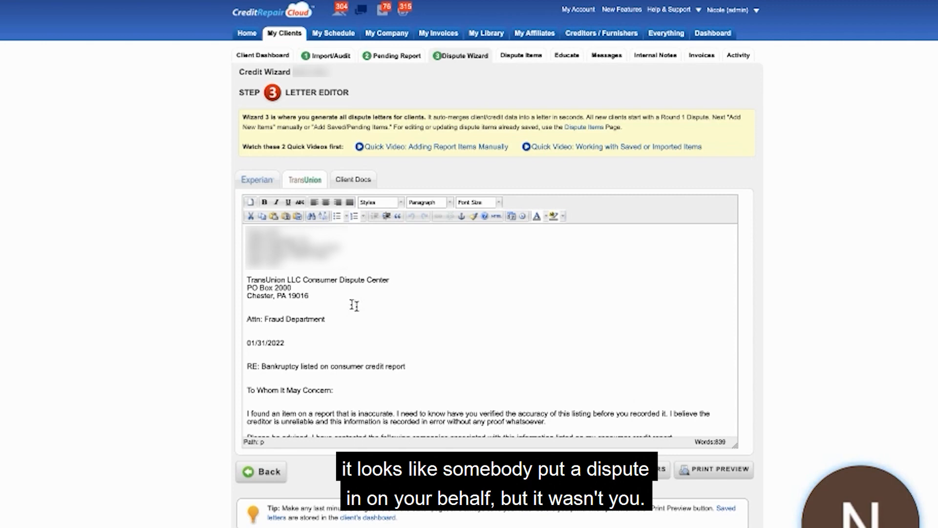
pyautogui.scroll(-5, 354, 305)
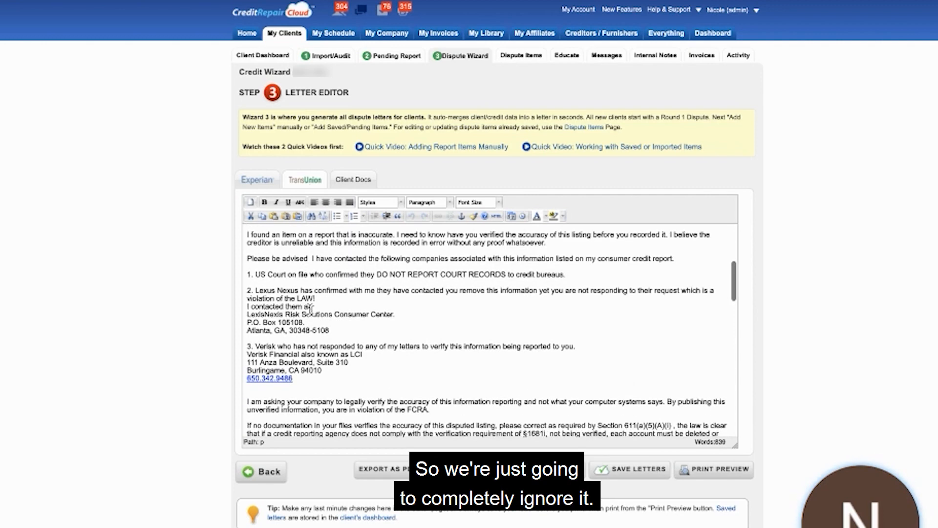
pyautogui.click(257, 180)
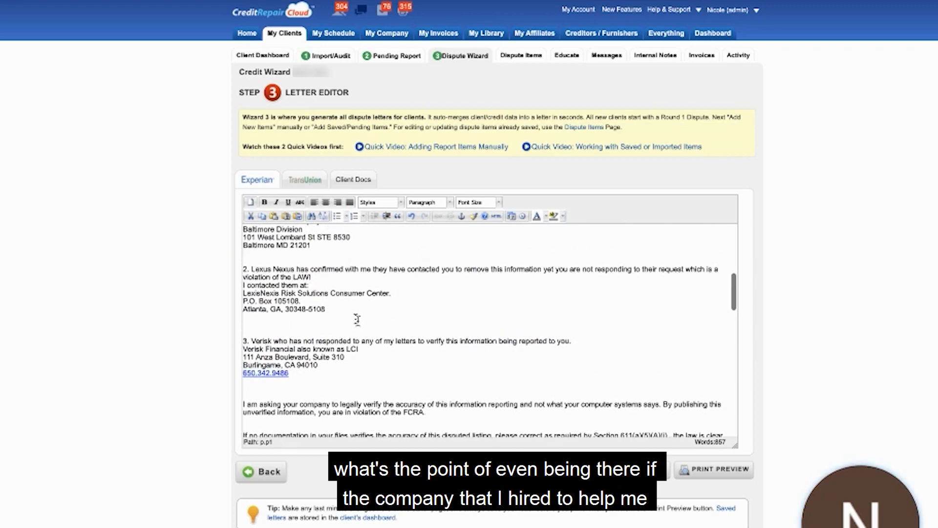
pyautogui.scroll(3, 342, 313)
pyautogui.moveTo(314, 304); pyautogui.dragTo(237, 280)
pyautogui.hotkey('ctrl', 'c')
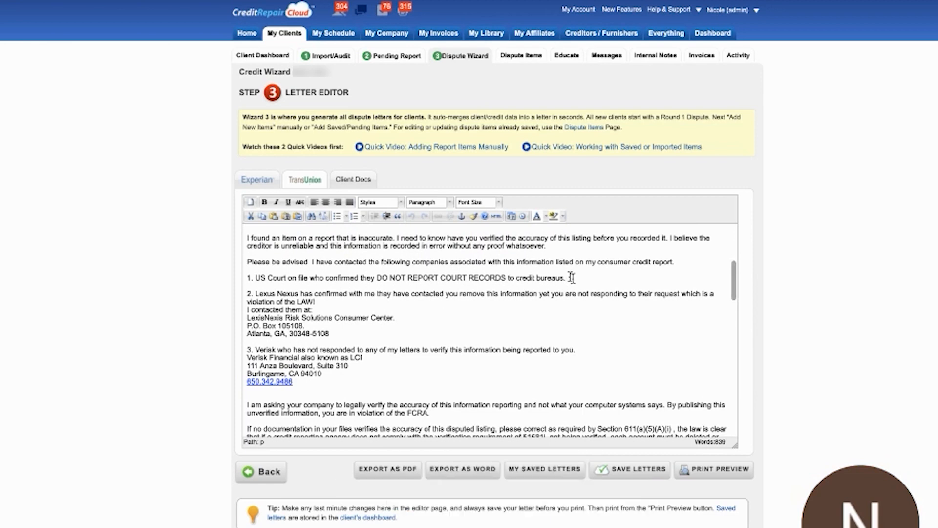
pyautogui.click(571, 278)
pyautogui.press('Return')
pyautogui.hotkey('ctrl', 'v')
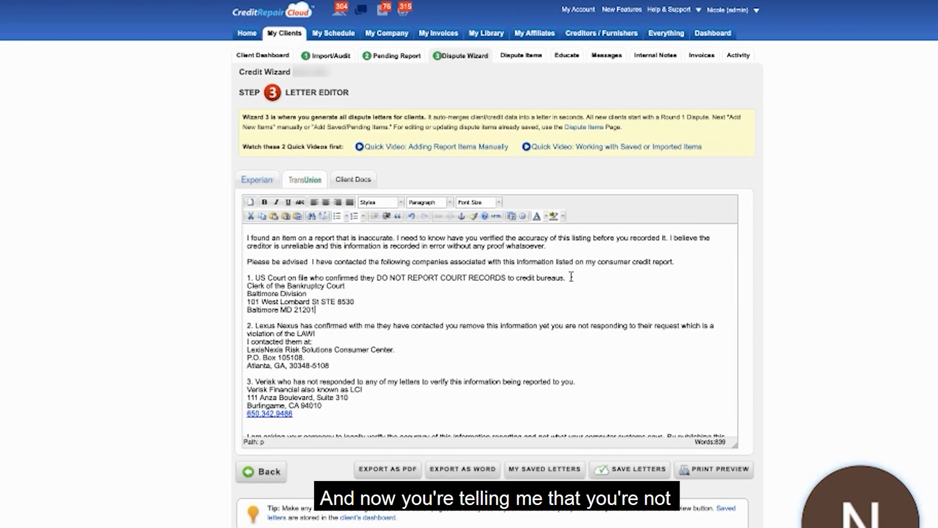
# Insert a blank line between point 1 and the Clerk of the Bankruptcy Court address in the TransUnion letter.
pyautogui.click(591, 277)
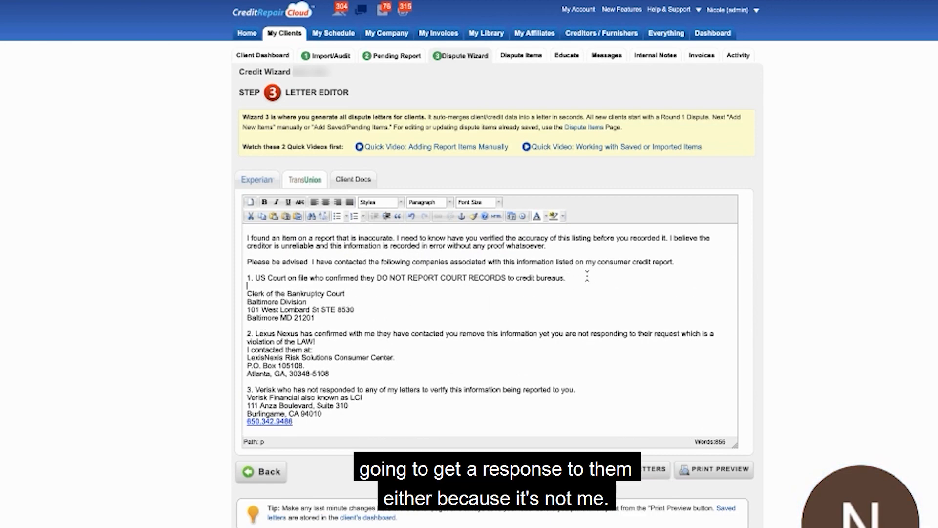
pyautogui.press('Return')
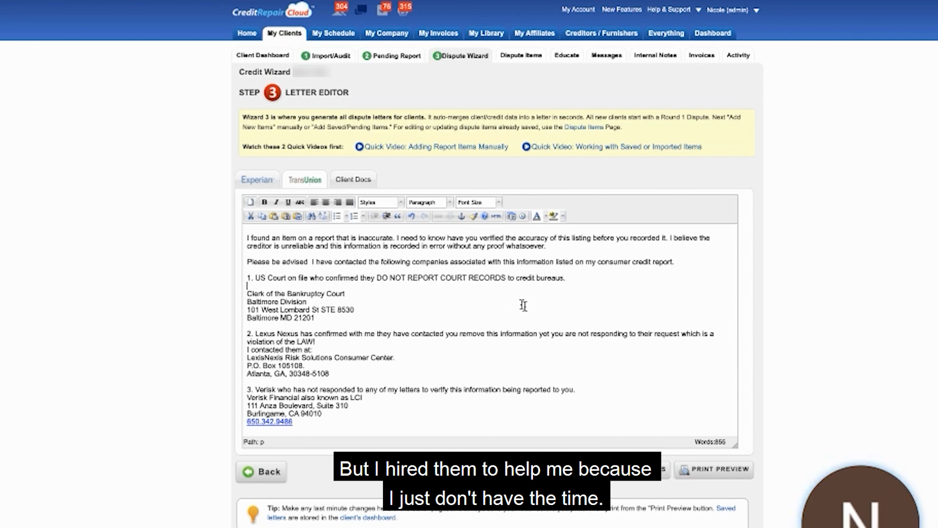
# Review the whole TransUnion letter, from the bureau address through the bankruptcy accounts to the closing and CC list.
pyautogui.scroll(1, 513, 288)
pyautogui.scroll(3, 513, 289)
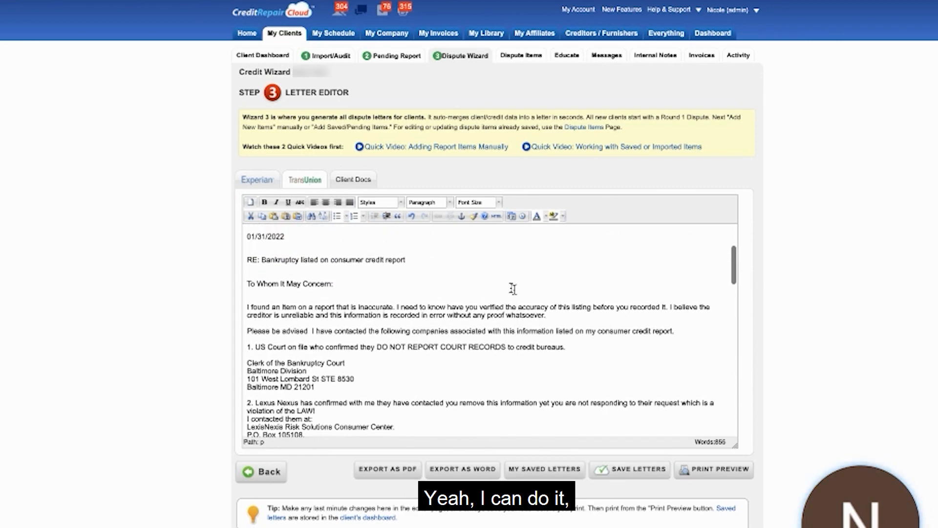
pyautogui.scroll(6, 513, 289)
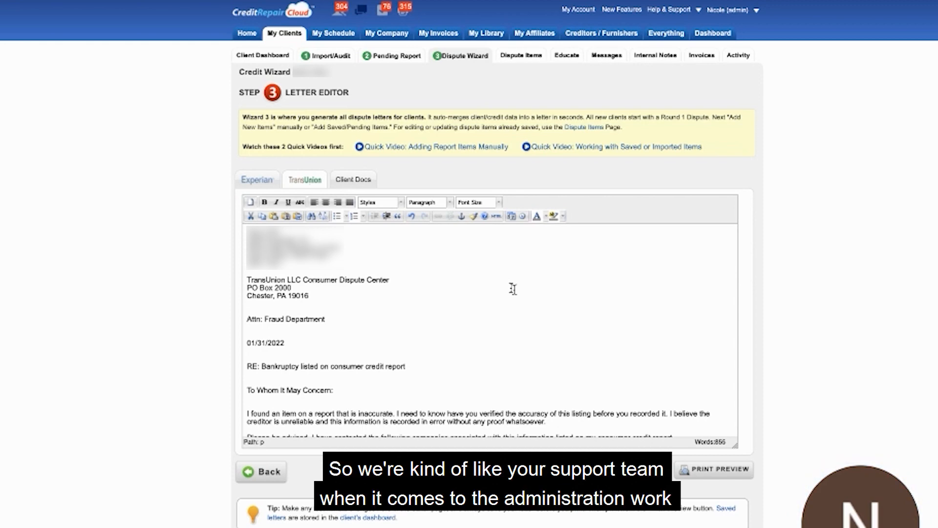
pyautogui.scroll(-3, 513, 289)
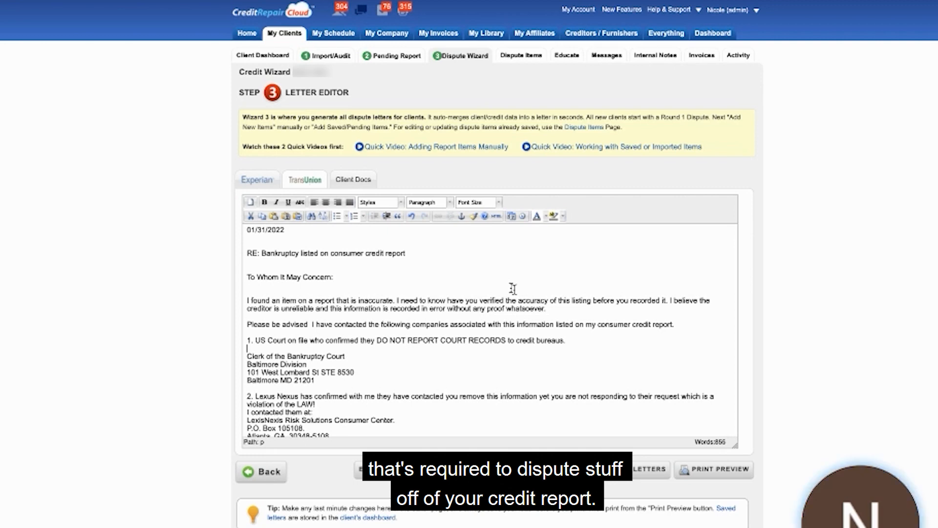
pyautogui.scroll(-2, 512, 288)
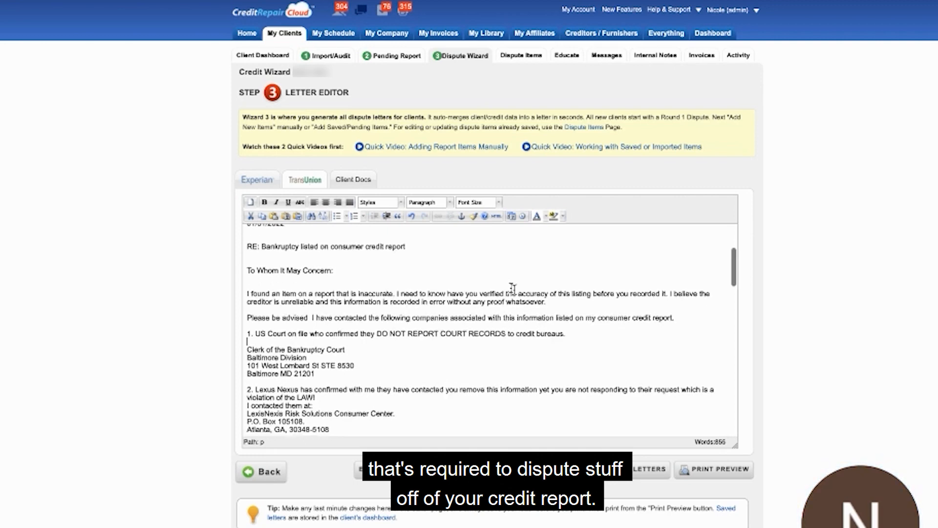
pyautogui.scroll(-5, 512, 289)
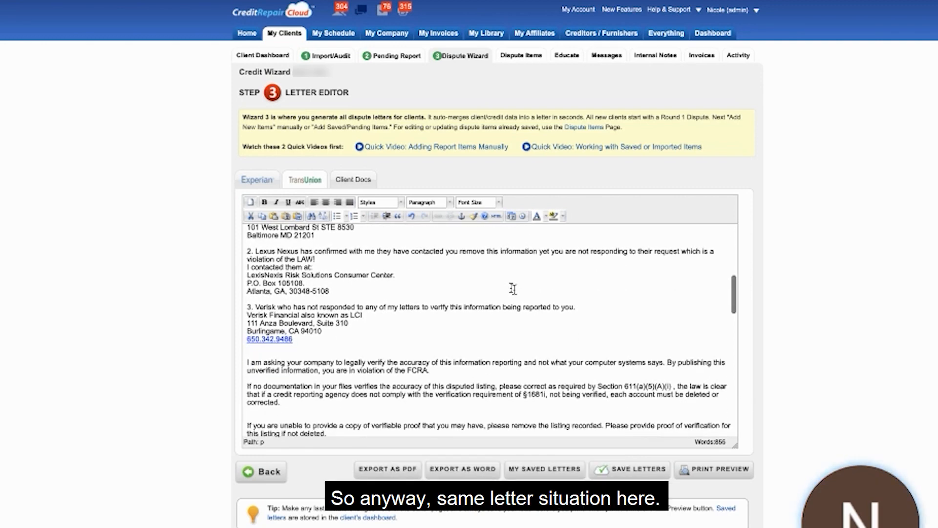
pyautogui.scroll(-9, 513, 289)
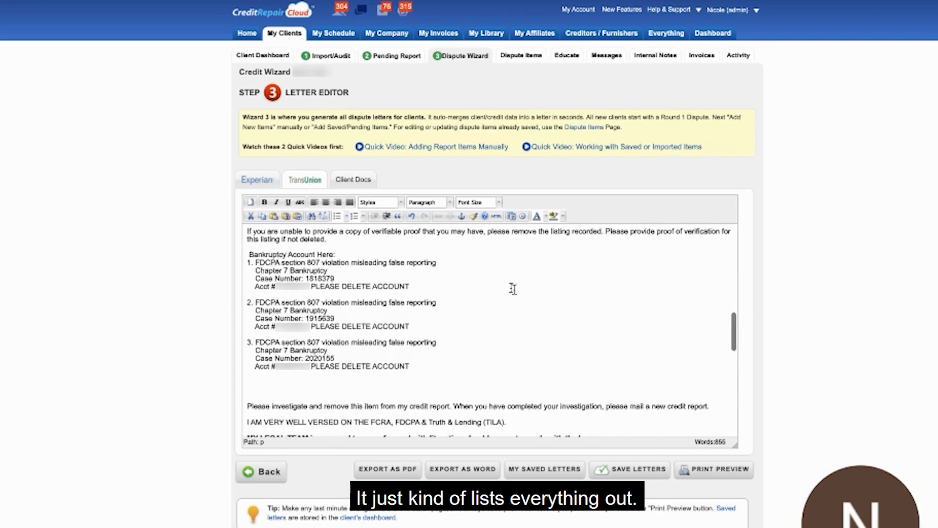
pyautogui.scroll(-10, 513, 289)
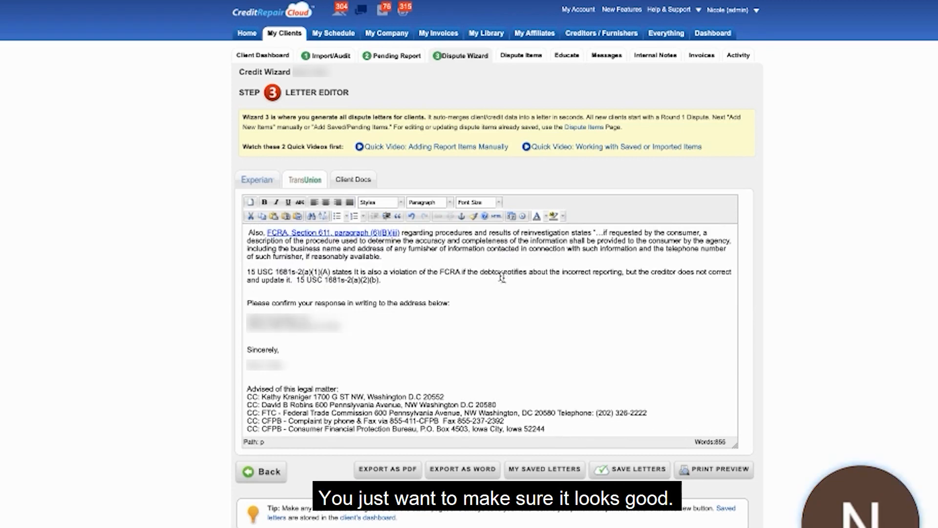
# Save both bureau letters under the name "R2 - BK" with round number 2 and the abbreviation BK.
pyautogui.click(622, 470)
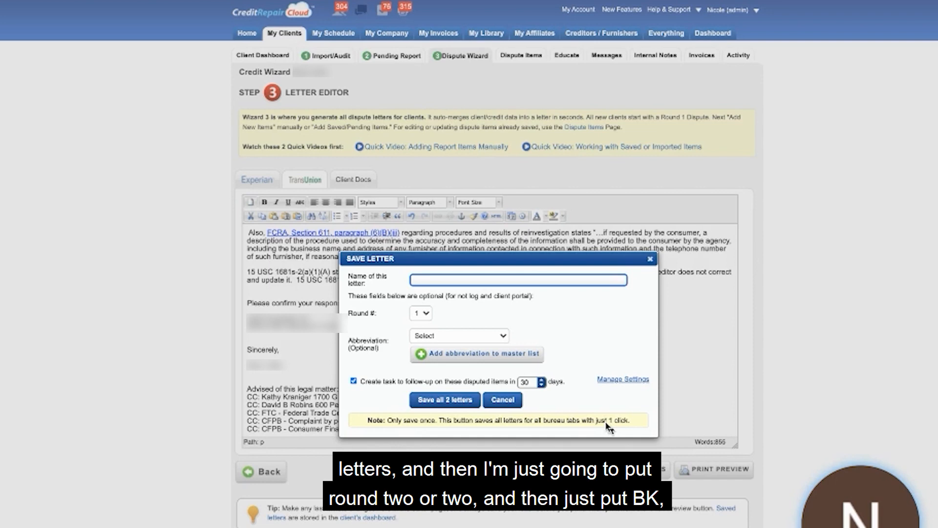
pyautogui.write('R2 - BK')
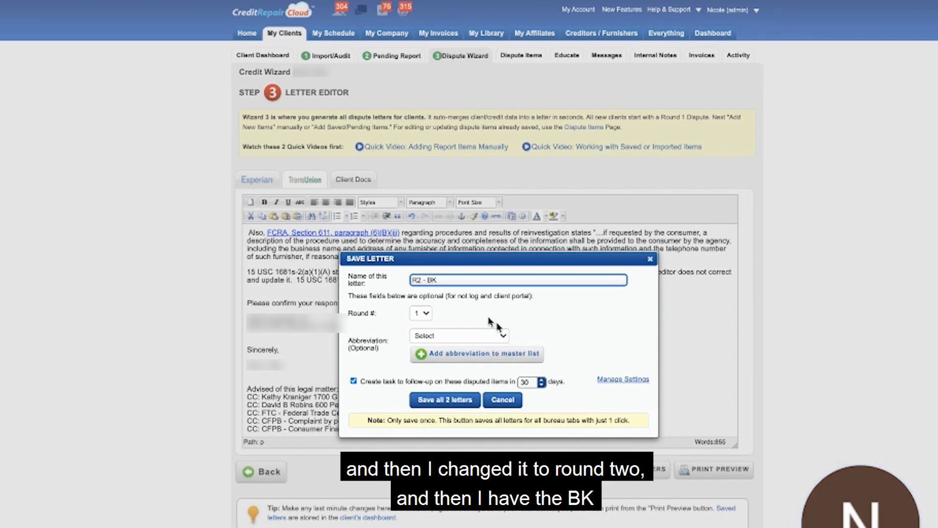
pyautogui.click(420, 313)
pyautogui.click(419, 322)
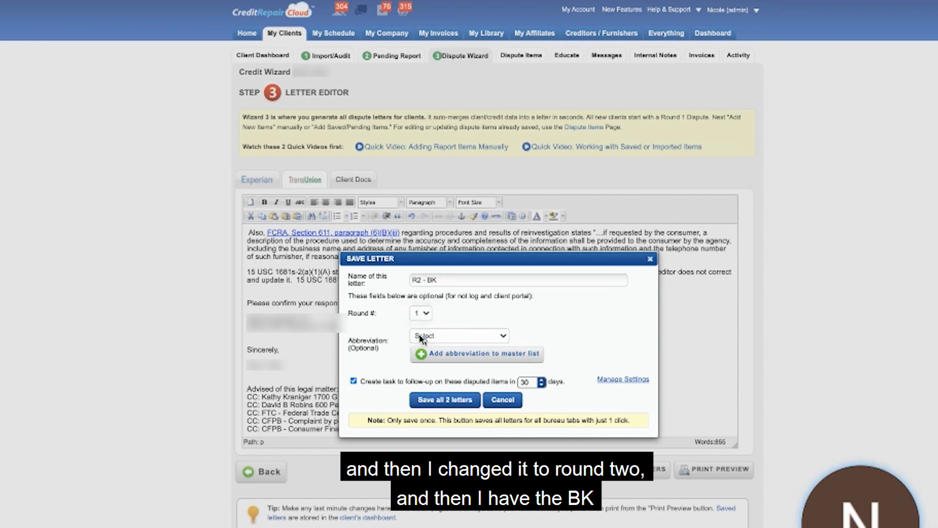
pyautogui.click(424, 337)
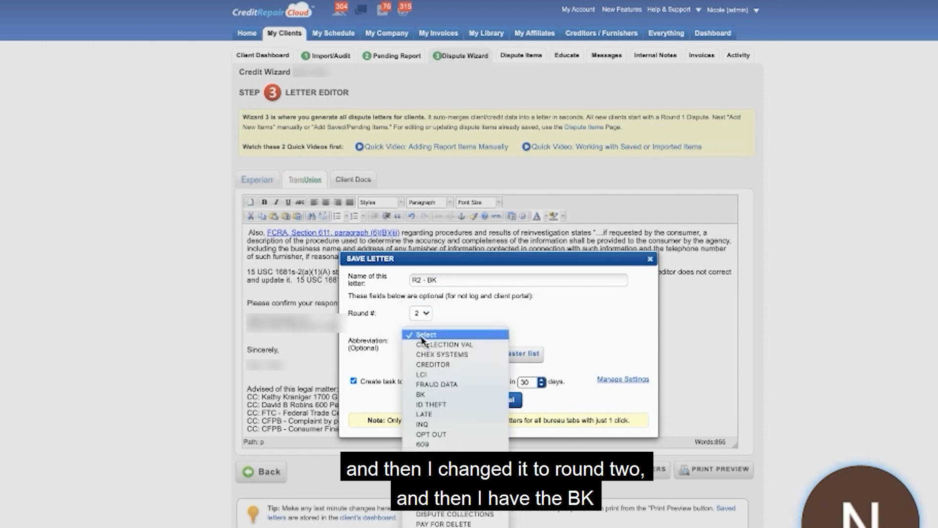
pyautogui.click(413, 394)
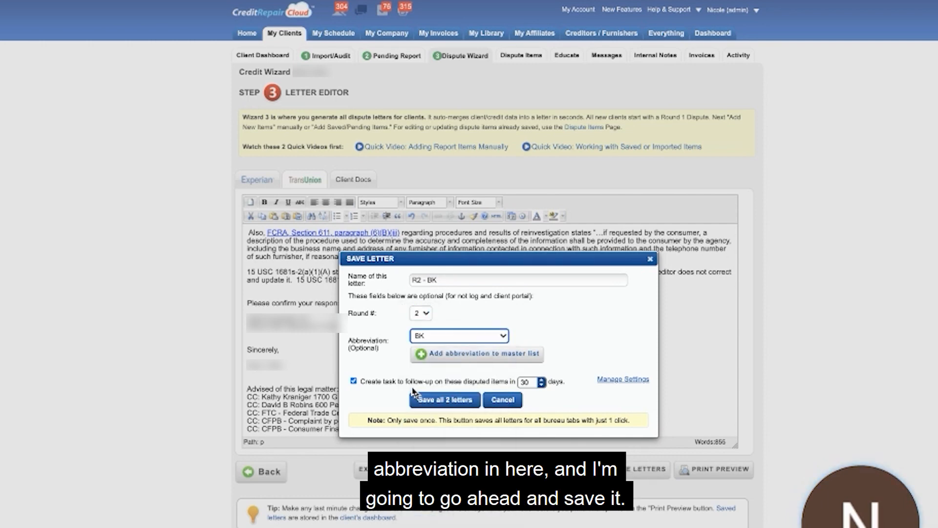
pyautogui.click(445, 399)
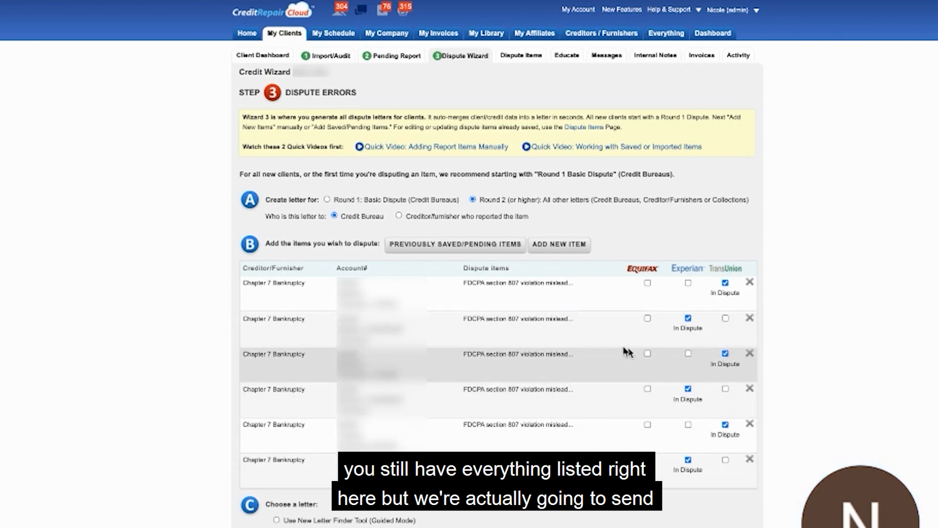
# Address the Round 2 letter to the creditor/furnisher who reported the item and choose the miscellaneous letter category.
pyautogui.click(399, 217)
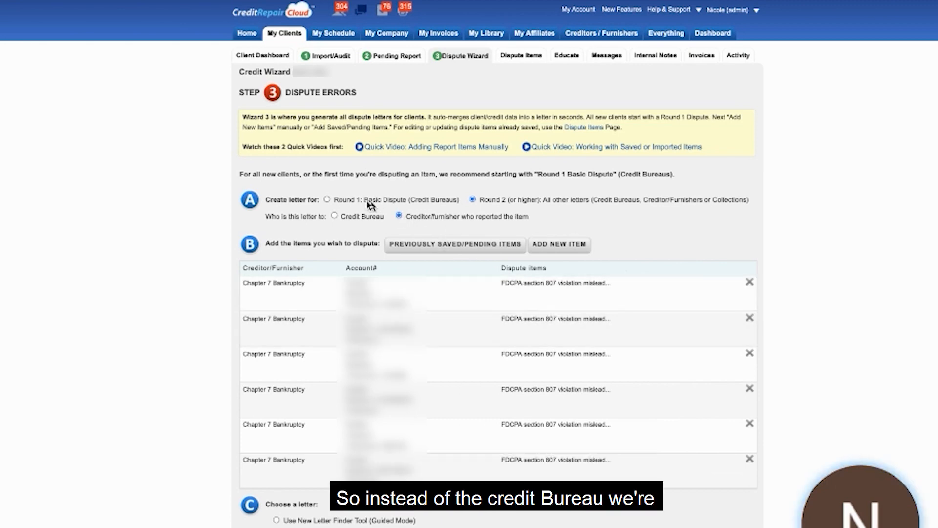
pyautogui.click(335, 216)
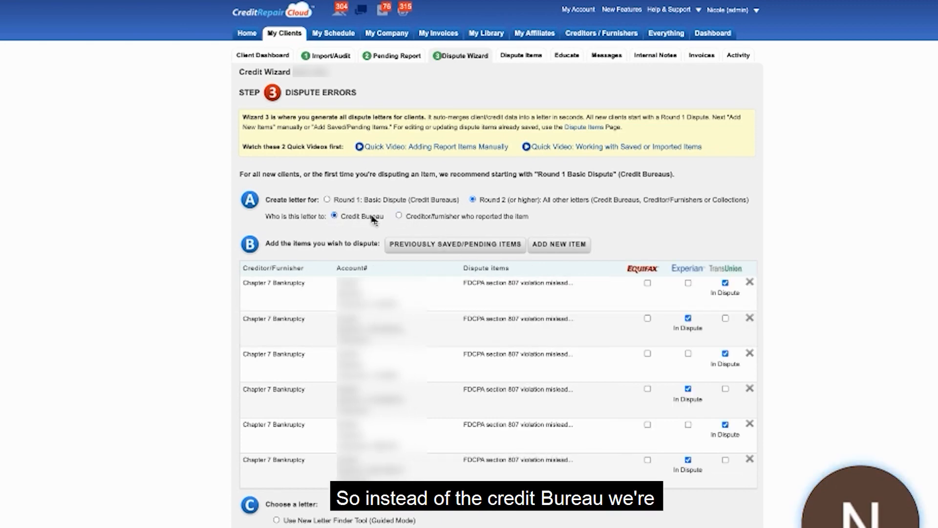
pyautogui.click(398, 216)
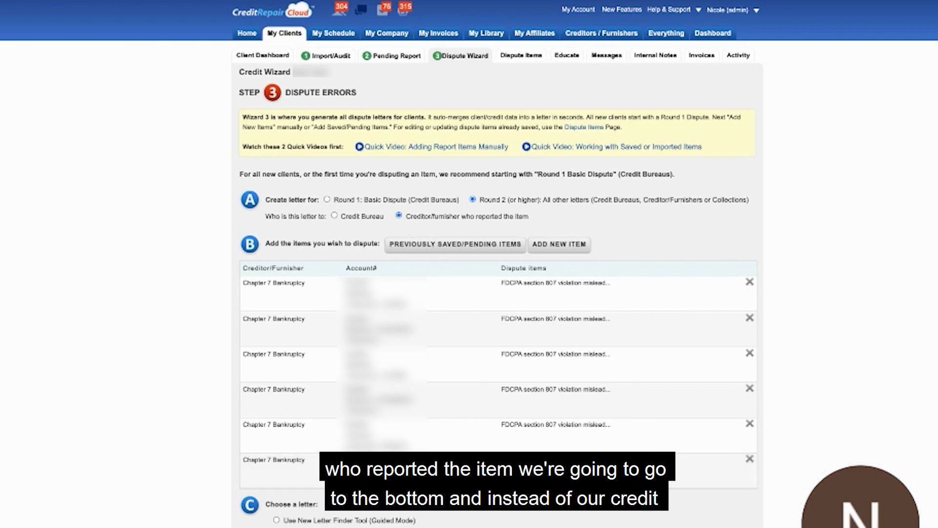
pyautogui.click(464, 526)
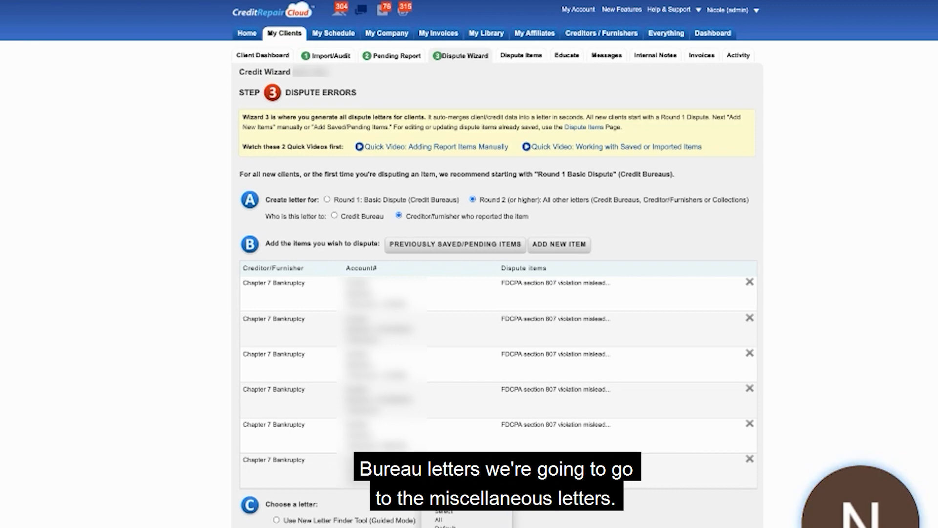
pyautogui.click(454, 527)
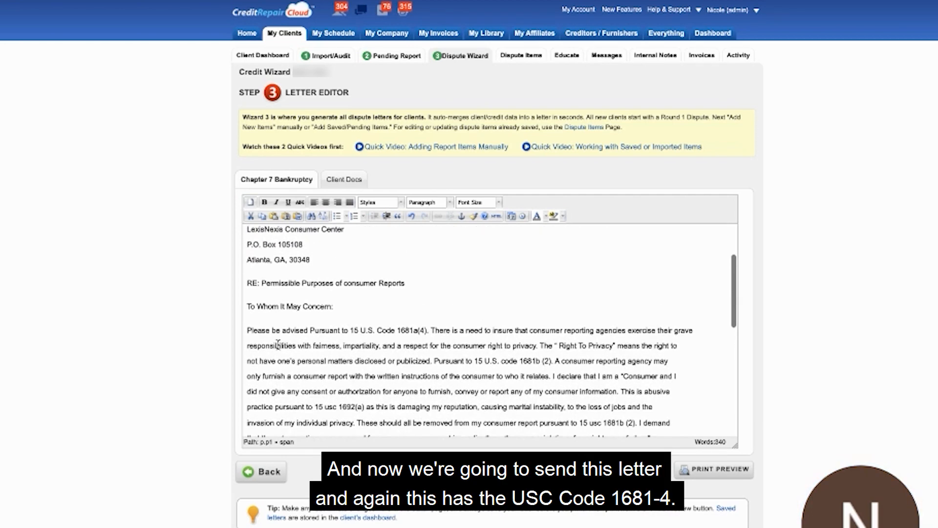
# Check the letter's 15 U.S. Code 1681a(4) citation against § 1681 on the Legal Information Institute page, including (b) Reasonable procedures.
pyautogui.scroll(-3, 277, 344)
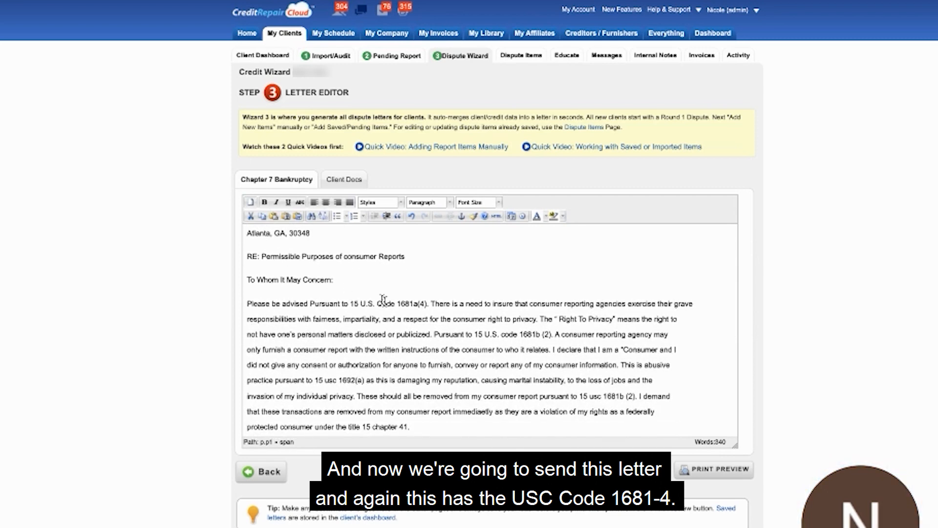
pyautogui.doubleClick(424, 303)
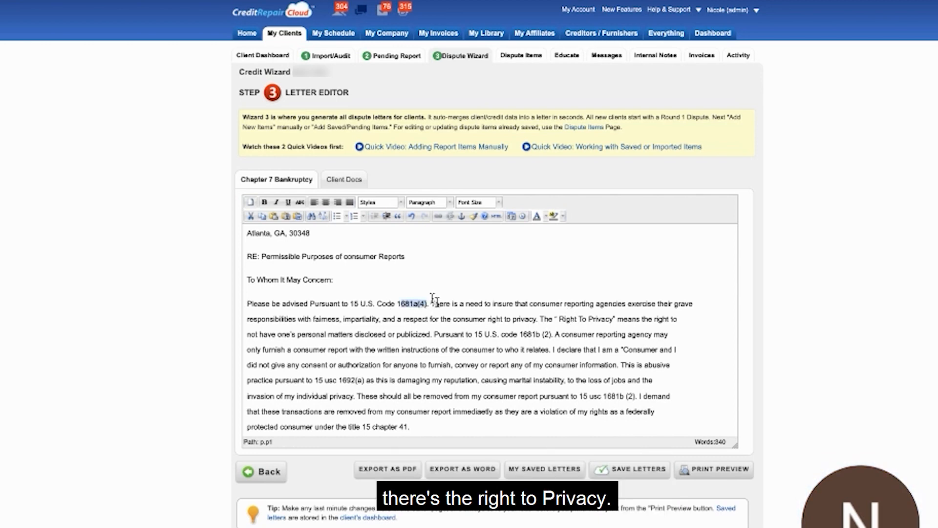
pyautogui.moveTo(427, 302); pyautogui.dragTo(350, 302)
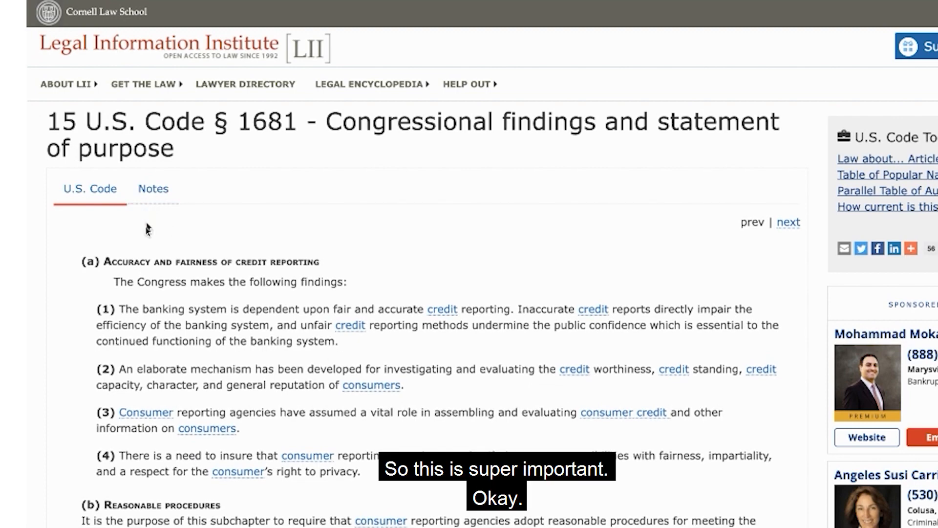
pyautogui.scroll(-1, 156, 300)
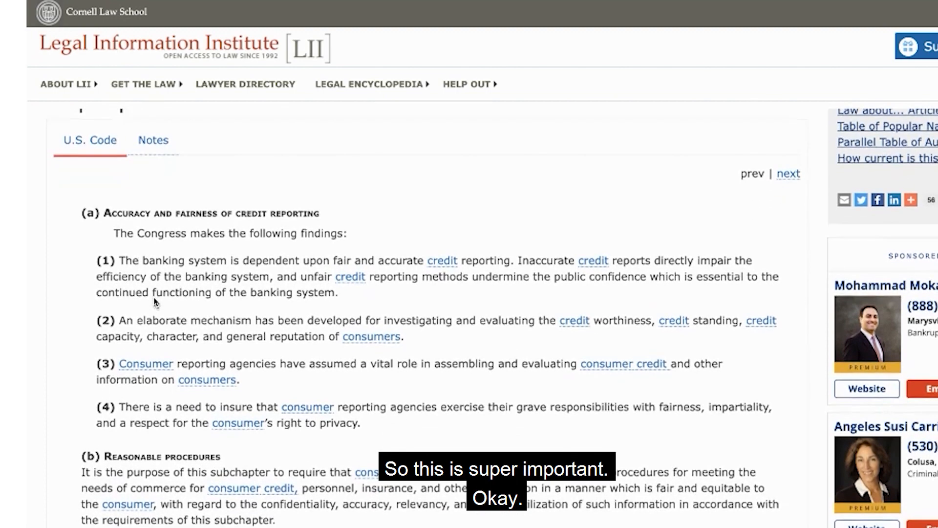
pyautogui.scroll(-1, 155, 303)
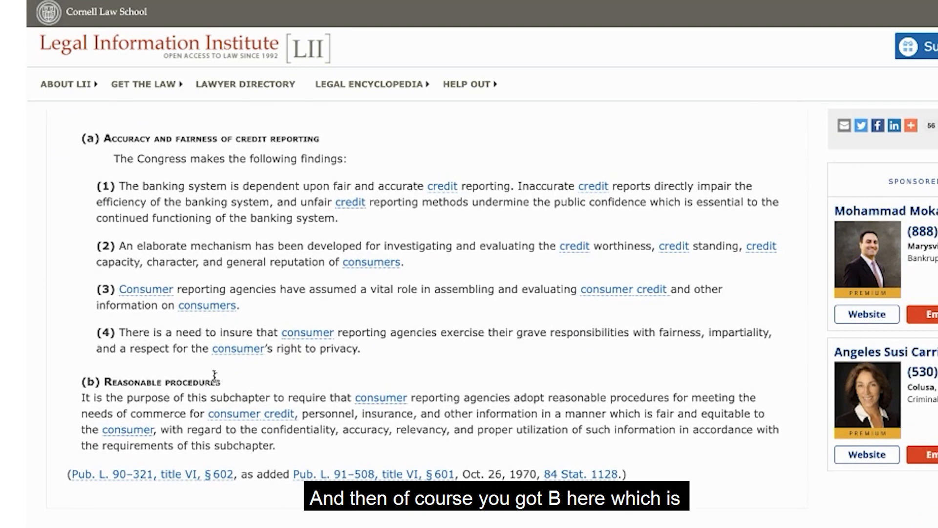
pyautogui.moveTo(223, 381); pyautogui.dragTo(104, 373)
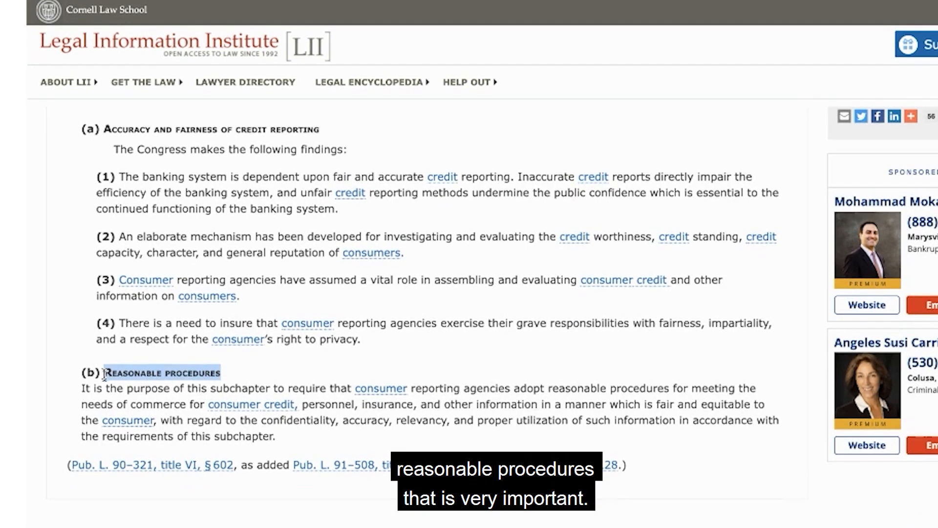
pyautogui.scroll(3, 109, 253)
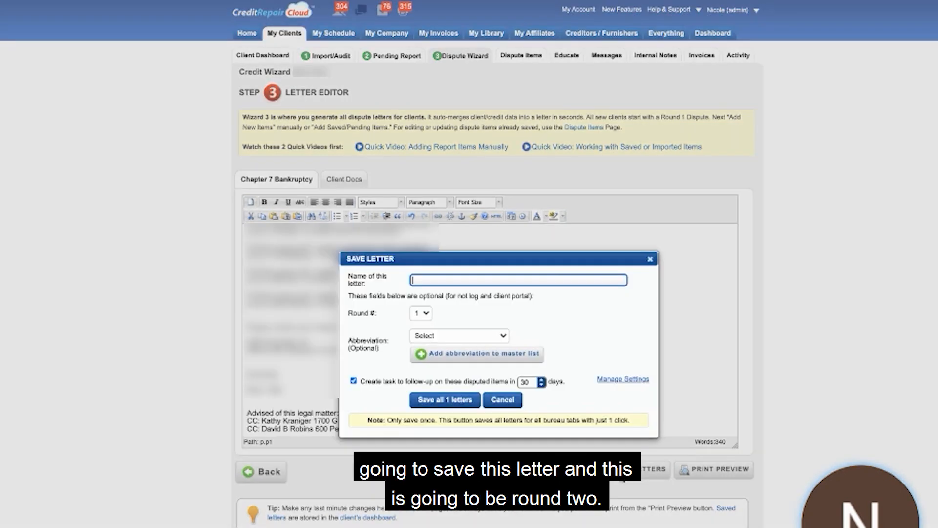
# Save the furnisher letter under the name "R2 - LN" with round number 2 and the abbreviation BK.
pyautogui.write('R')
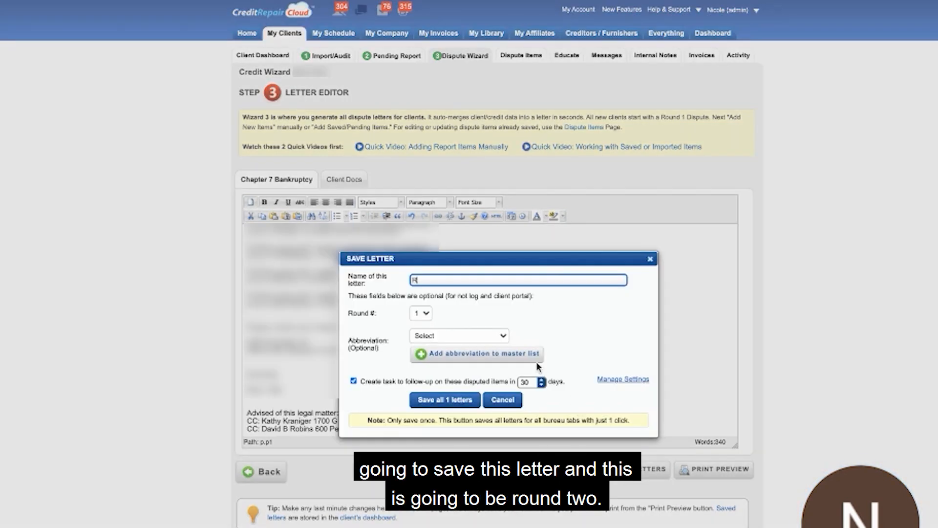
pyautogui.write('2 - LN')
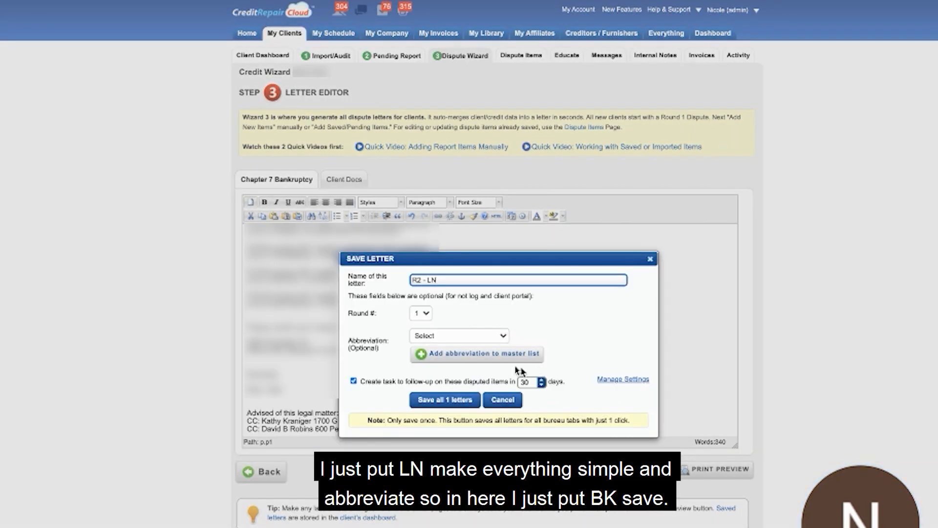
pyautogui.click(419, 317)
pyautogui.click(419, 322)
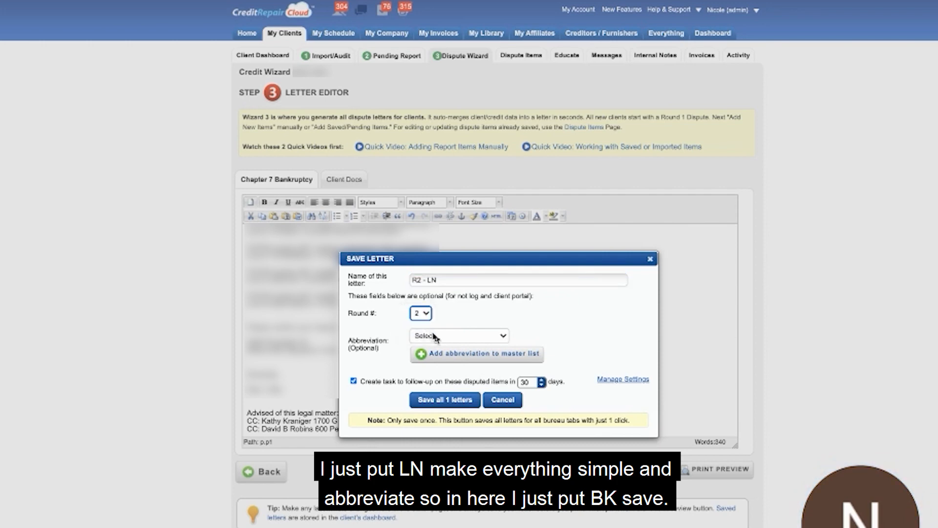
pyautogui.click(430, 335)
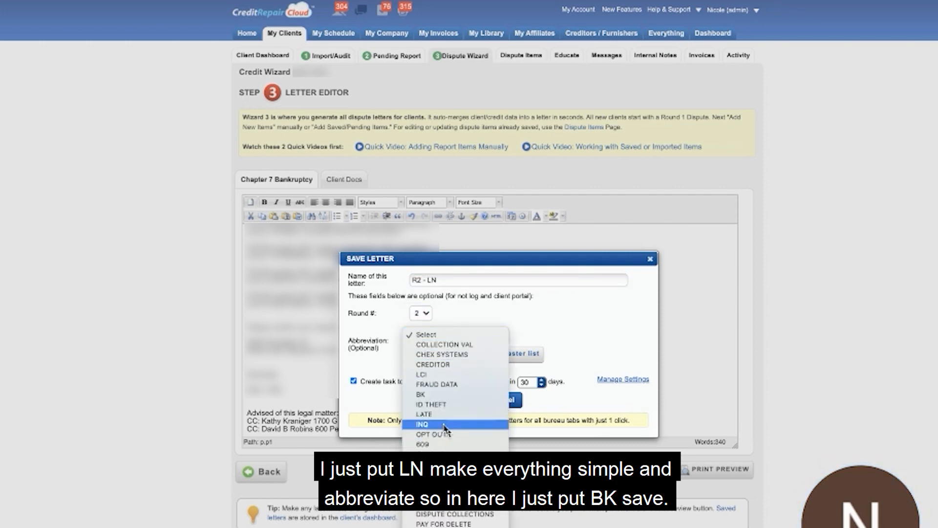
pyautogui.click(438, 395)
pyautogui.click(440, 400)
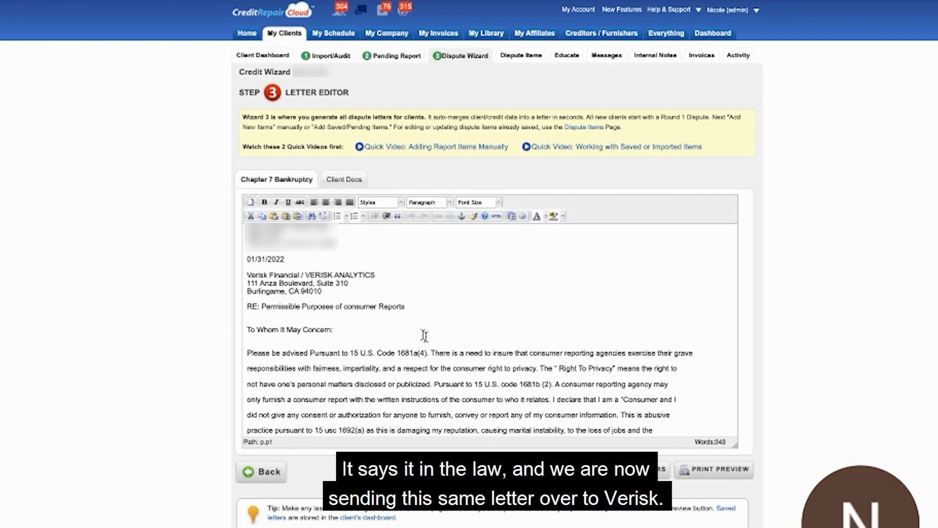
# Save the Verisk Financial letter under the name "R2 - Verisk" with round number 2 and the abbreviation LCI.
pyautogui.click(630, 469)
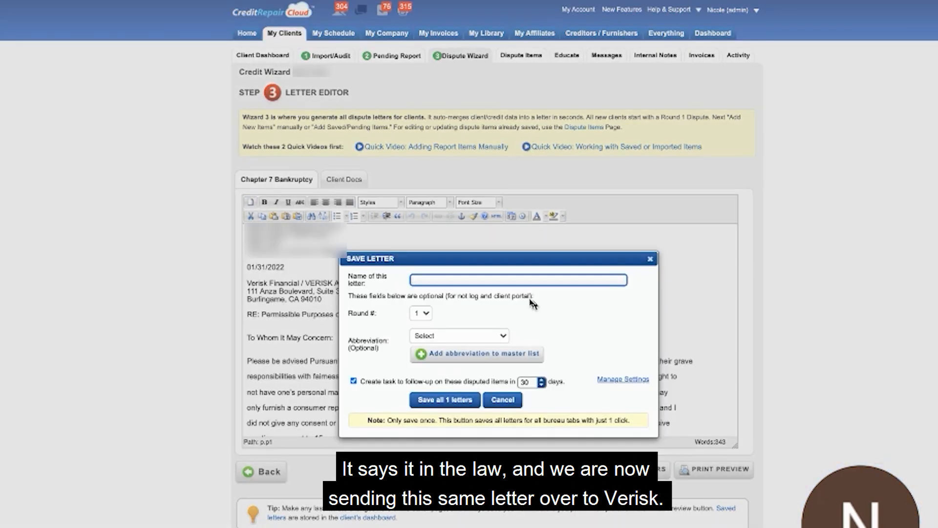
pyautogui.write('R2 - Verisk')
pyautogui.click(422, 314)
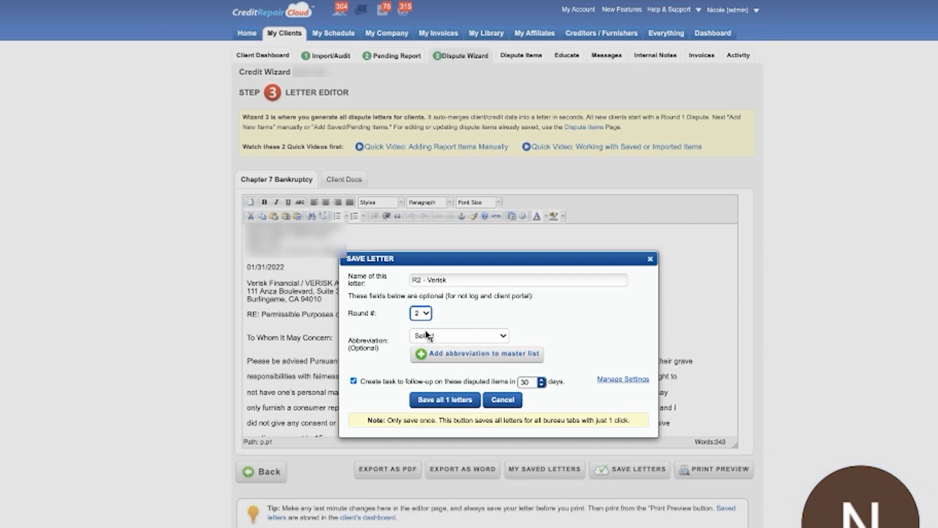
pyautogui.click(423, 323)
pyautogui.click(425, 335)
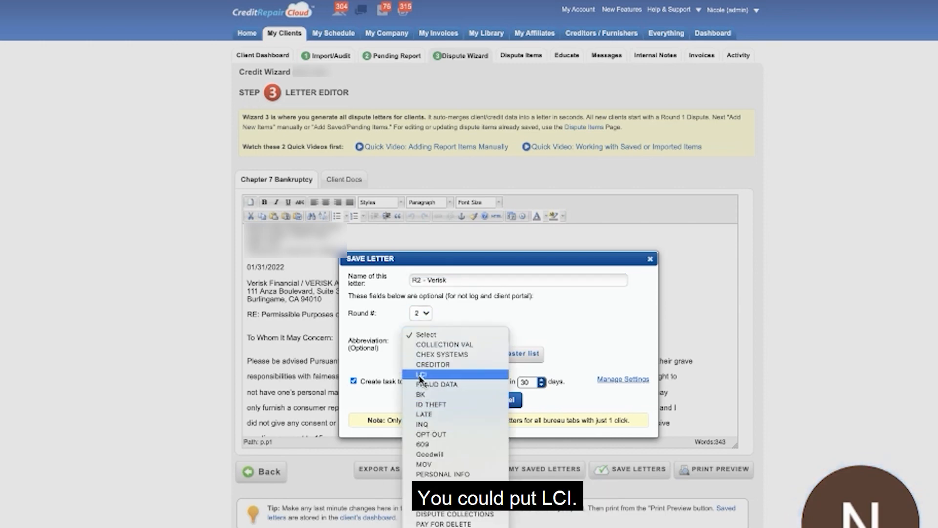
pyautogui.click(421, 374)
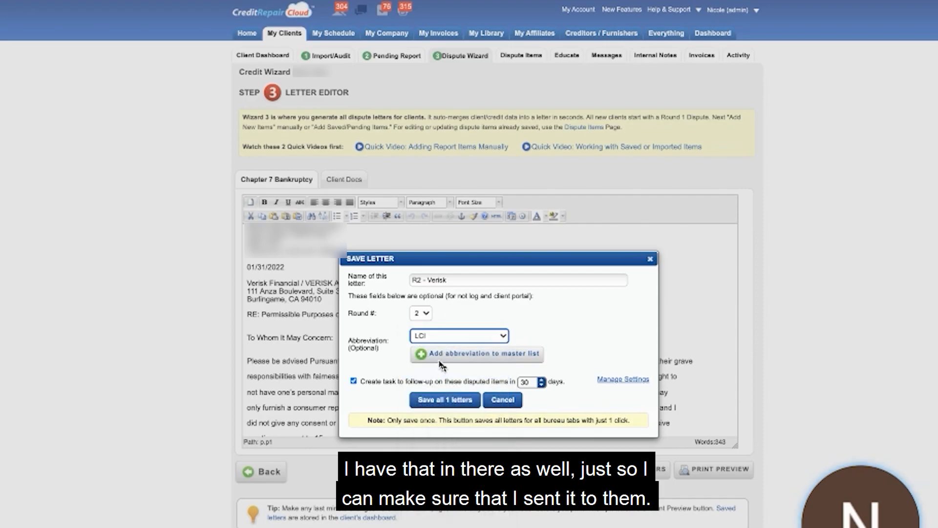
pyautogui.click(444, 400)
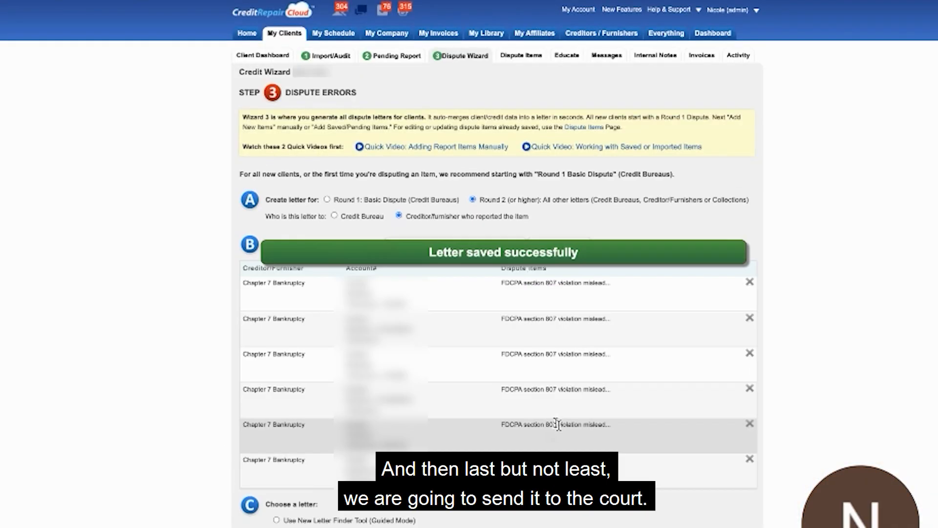
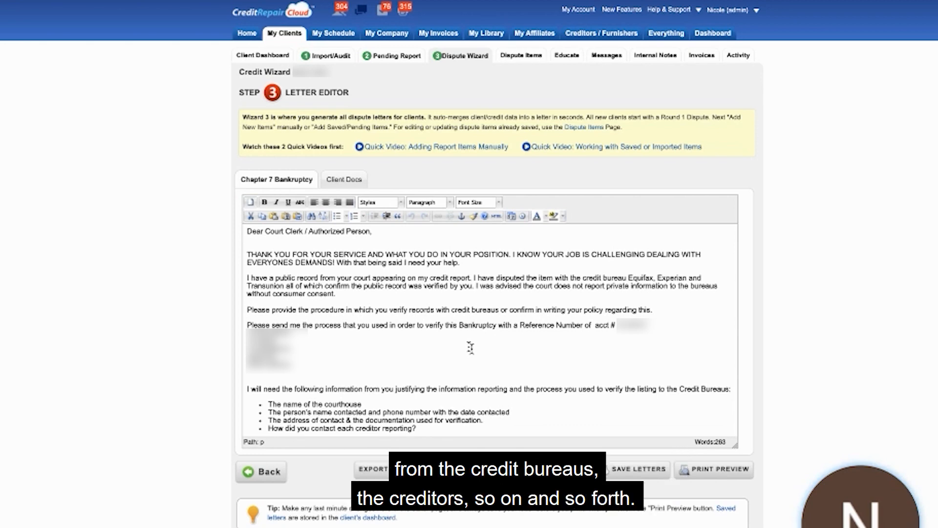
# Merge the separate case number lines onto the single RE: CASE line above the court letter's salutation.
pyautogui.scroll(5, 471, 347)
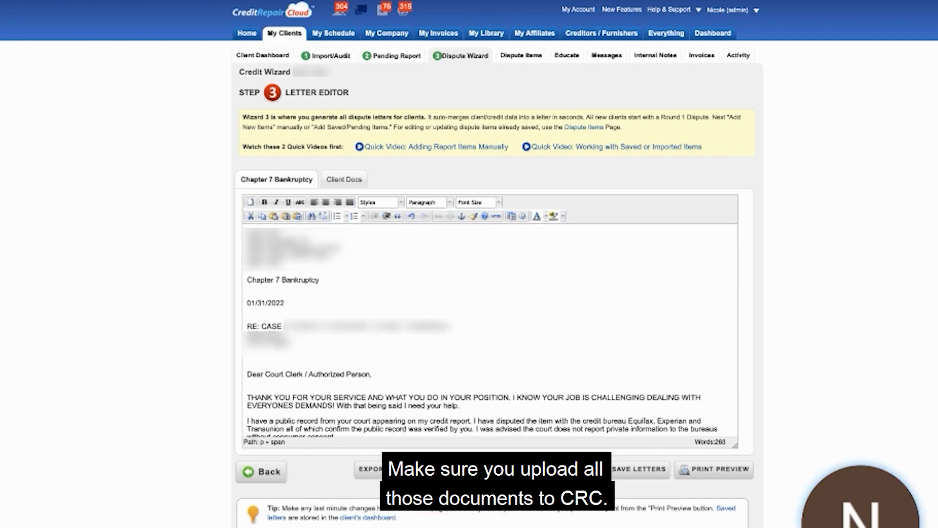
pyautogui.click(245, 331)
pyautogui.press('BackSpace')
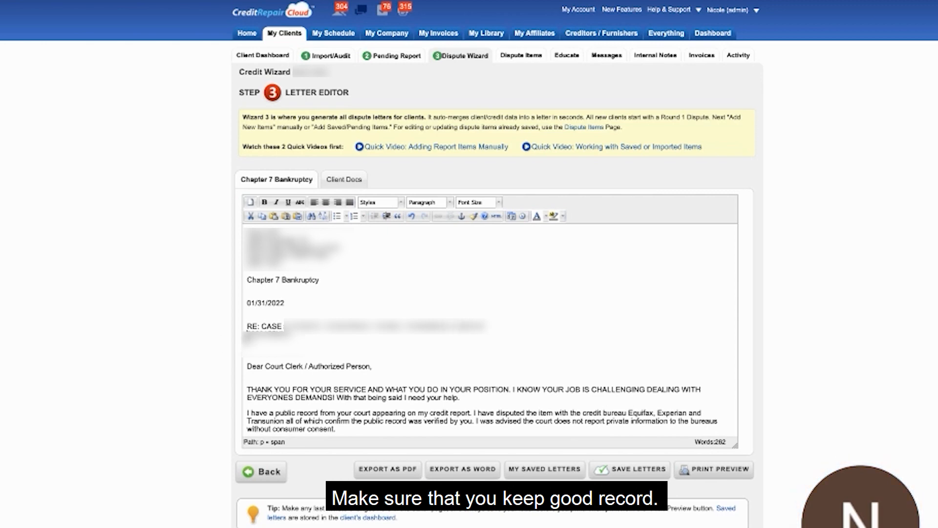
pyautogui.click(248, 336)
pyautogui.press('BackSpace')
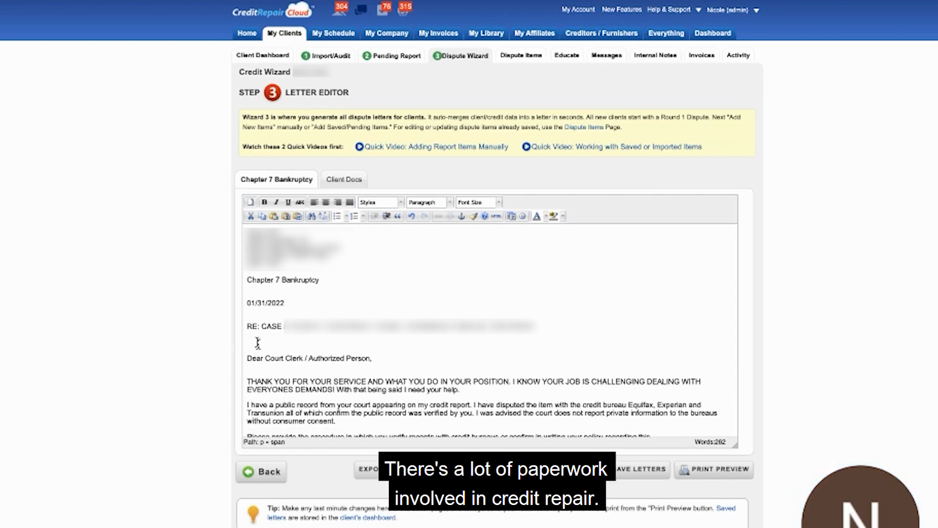
pyautogui.press('BackSpace')
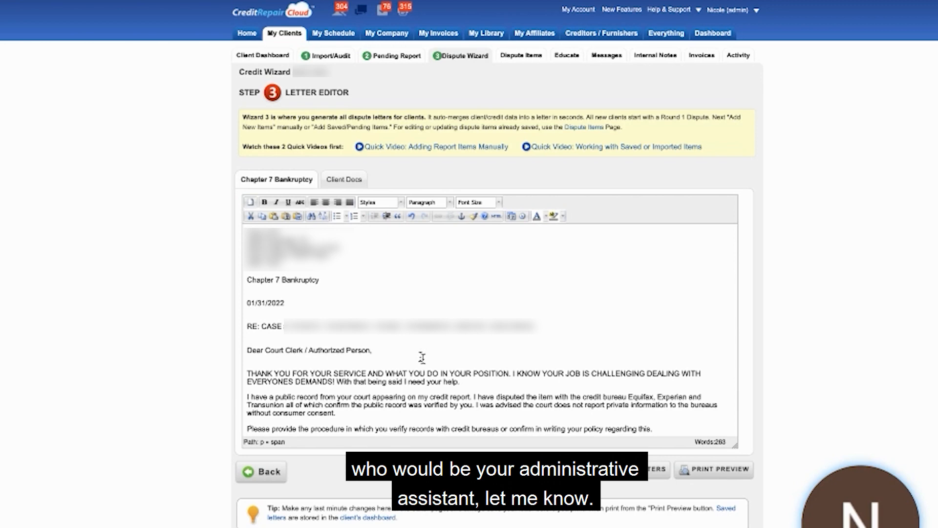
# Insert the Baltimore Division bankruptcy court clerk's mailing address beneath the Chapter 7 Bankruptcy line, staying on the page with the unsaved letter.
pyautogui.write('Clerk of the Bankruptcy Court Baltimore Division 101 West Lombard St STE 8530 Baltimore MD 21201')
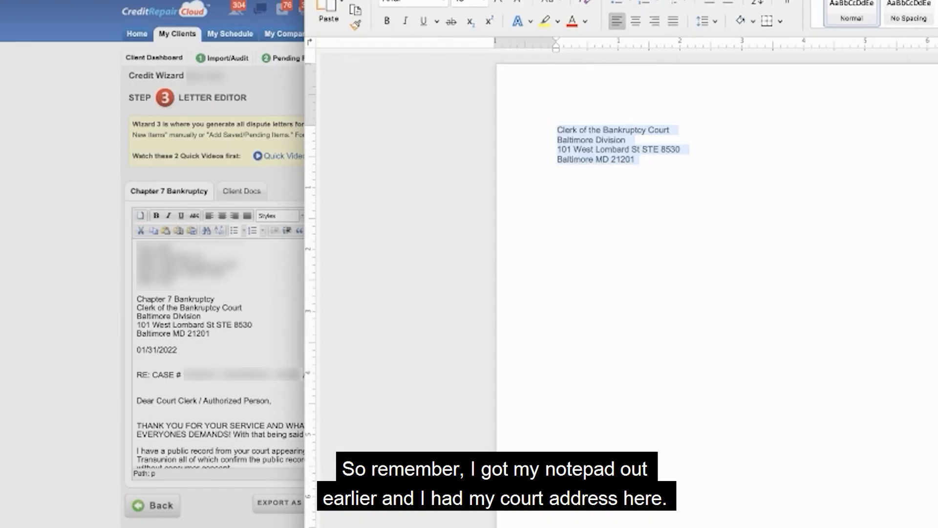
pyautogui.click(242, 295)
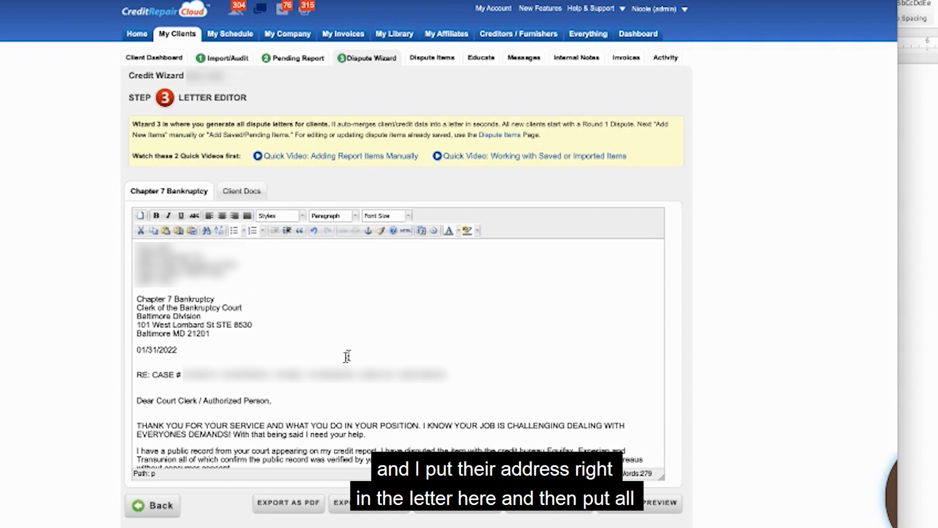
pyautogui.scroll(-3, 347, 357)
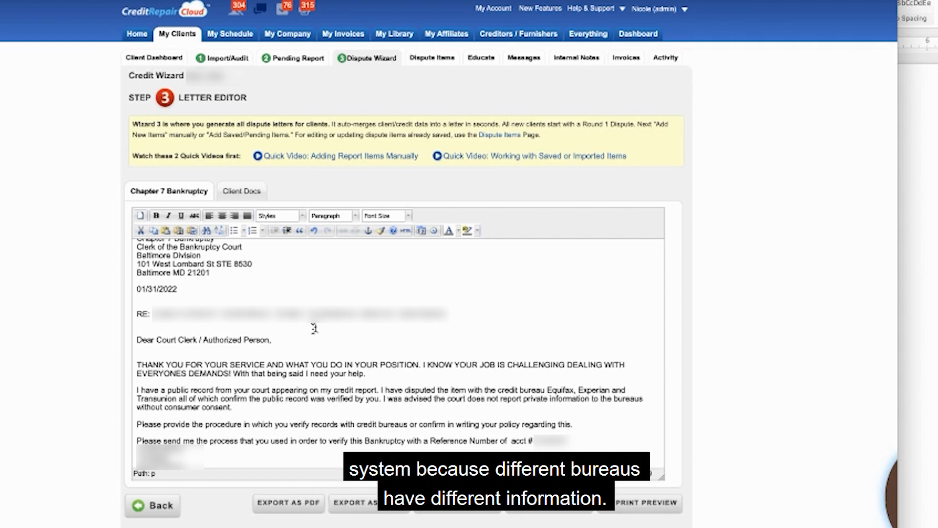
pyautogui.scroll(-3, 259, 293)
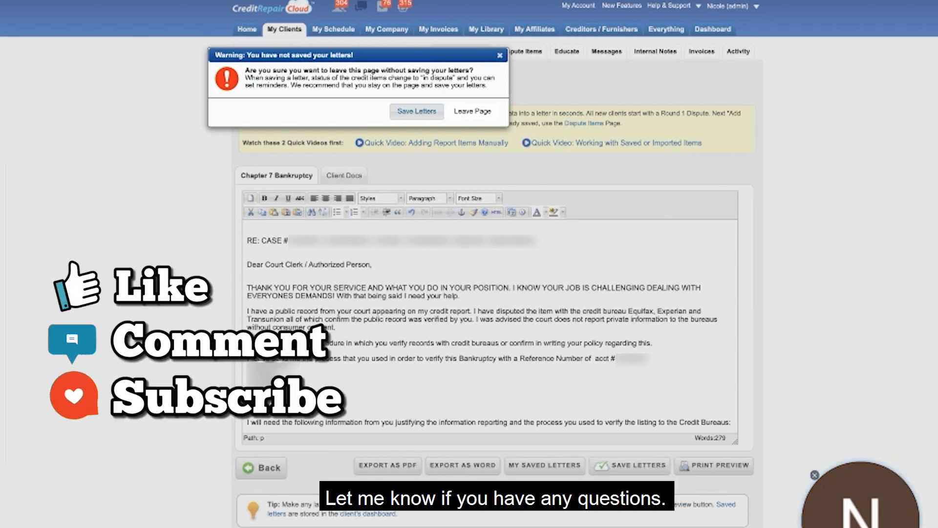
pyautogui.click(498, 56)
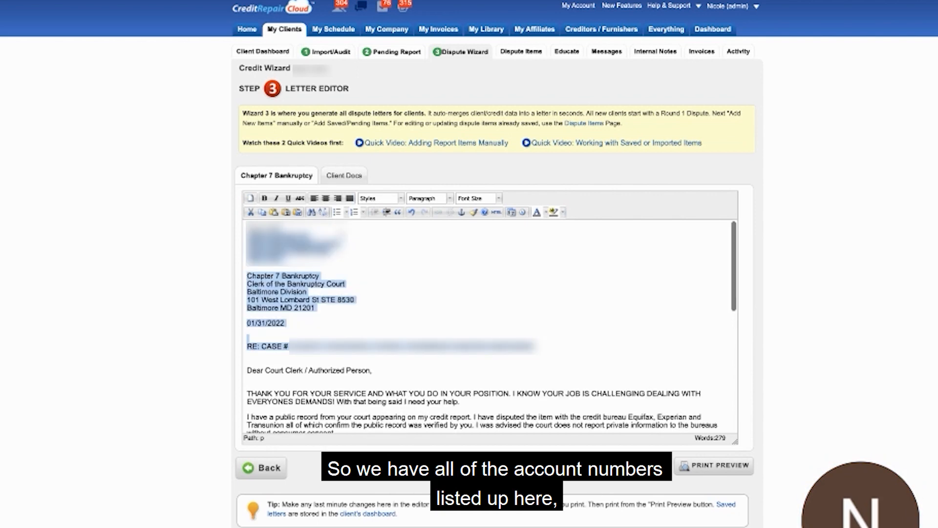
# Replace the account numbers in the bankruptcy verification paragraph with the full case number line copied from the RE: line.
pyautogui.moveTo(535, 347); pyautogui.dragTo(262, 348)
pyautogui.hotkey('ctrl', 'c')
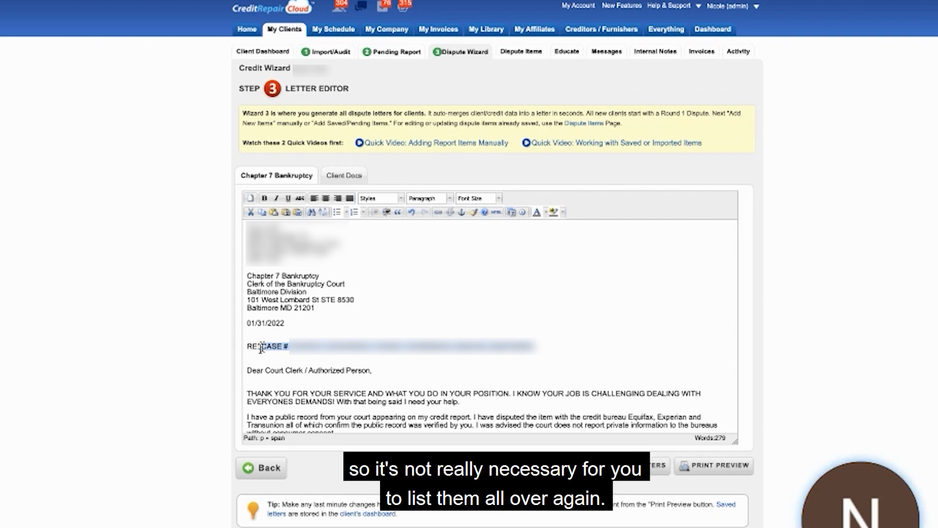
pyautogui.scroll(-3, 262, 348)
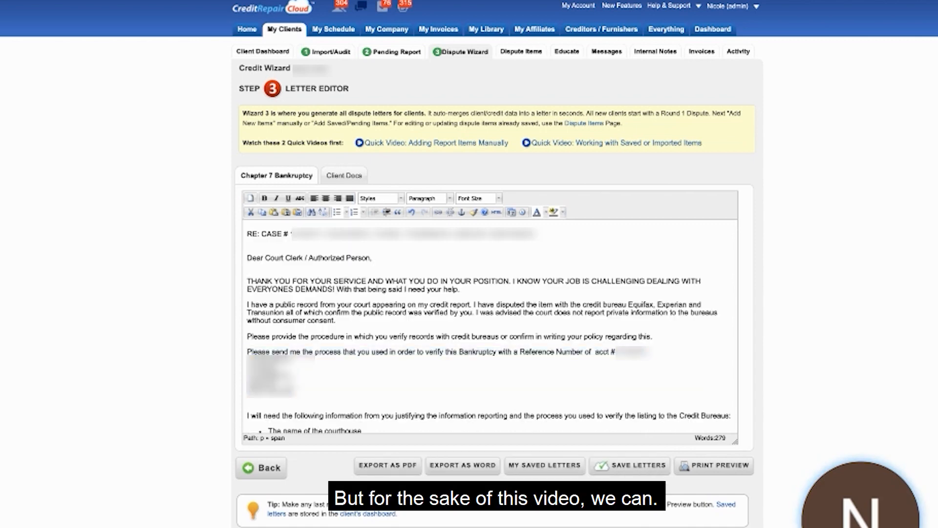
pyautogui.click(246, 358)
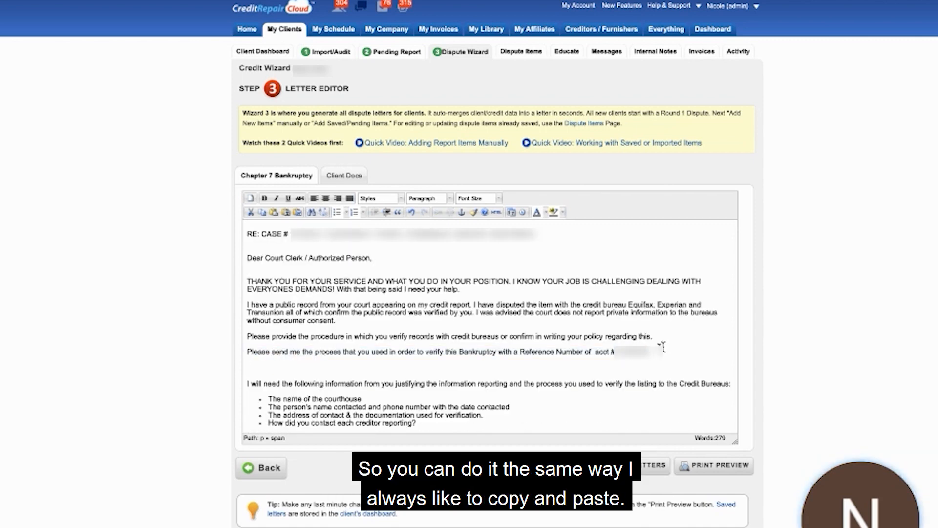
pyautogui.moveTo(650, 354); pyautogui.dragTo(615, 356)
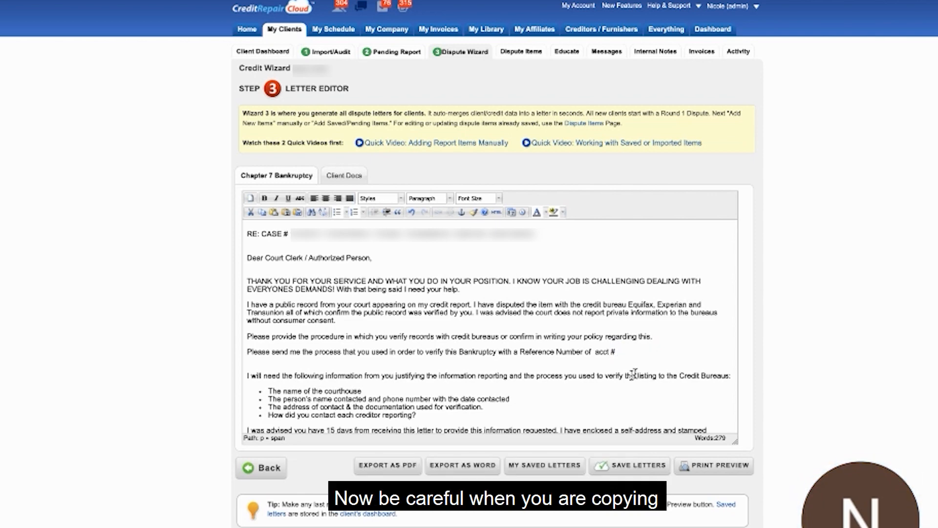
pyautogui.hotkey('ctrl', 'v')
pyautogui.press('Return')
pyautogui.scroll(2, 639, 362)
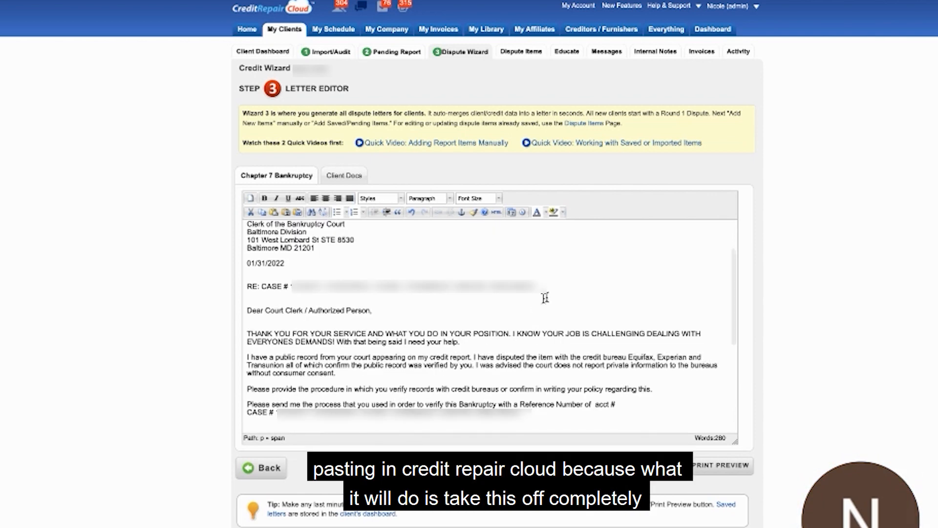
# Review the court letter down to its closing and remove the extra blank line below the case numbers in the verification paragraph.
pyautogui.moveTo(537, 290); pyautogui.dragTo(261, 286)
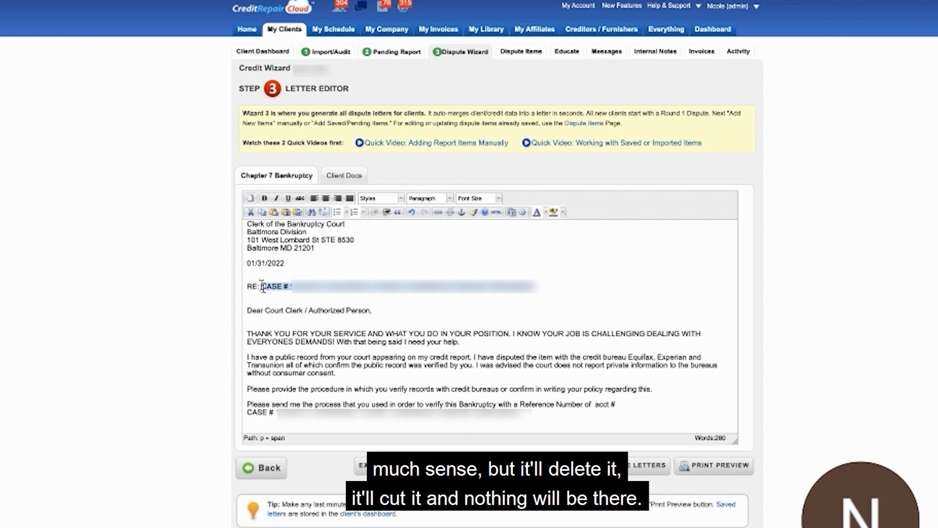
pyautogui.scroll(-2, 263, 287)
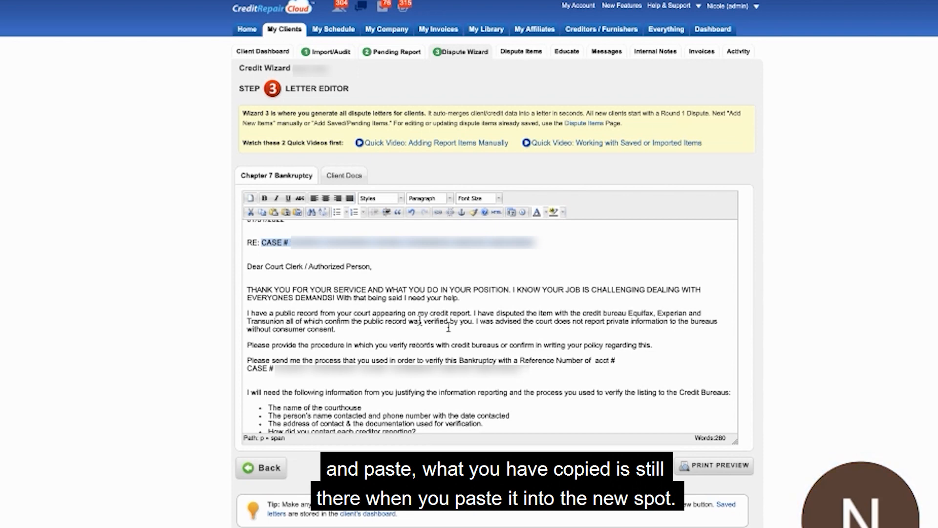
pyautogui.scroll(-3, 513, 352)
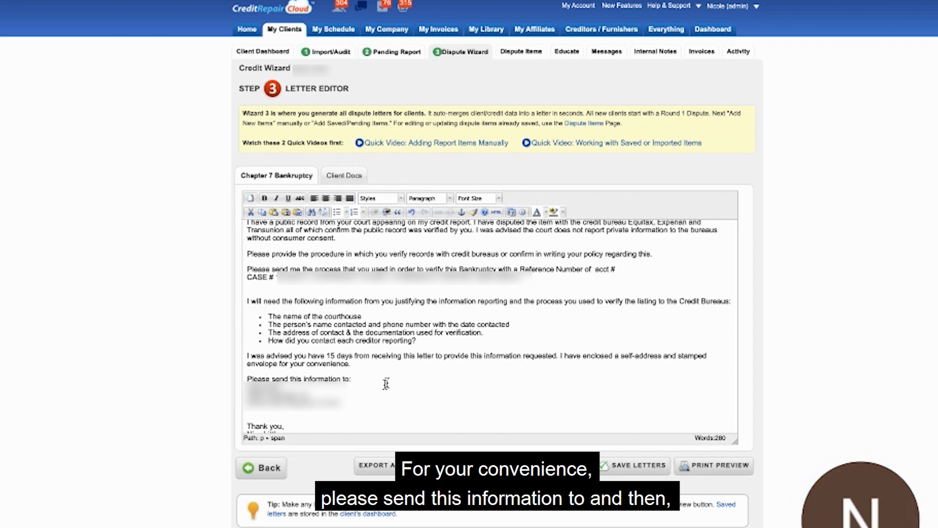
pyautogui.scroll(-2, 386, 384)
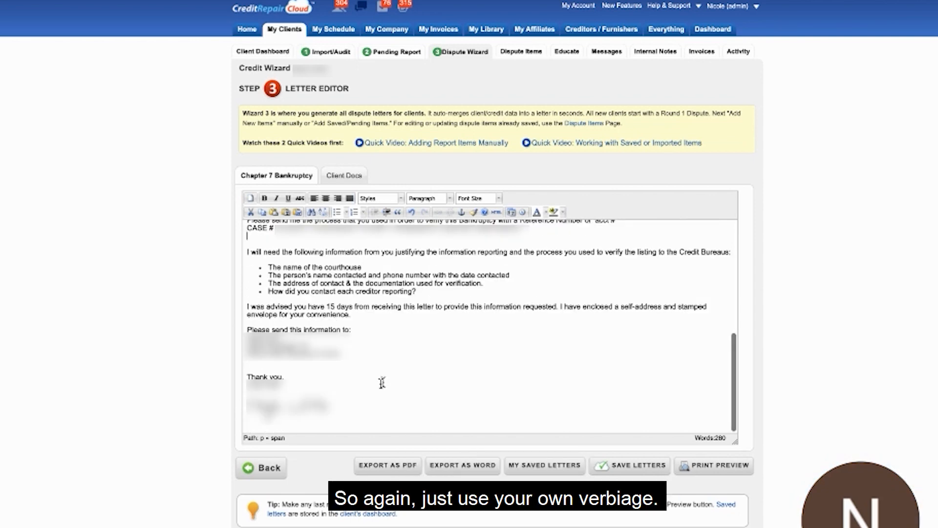
pyautogui.scroll(3, 379, 382)
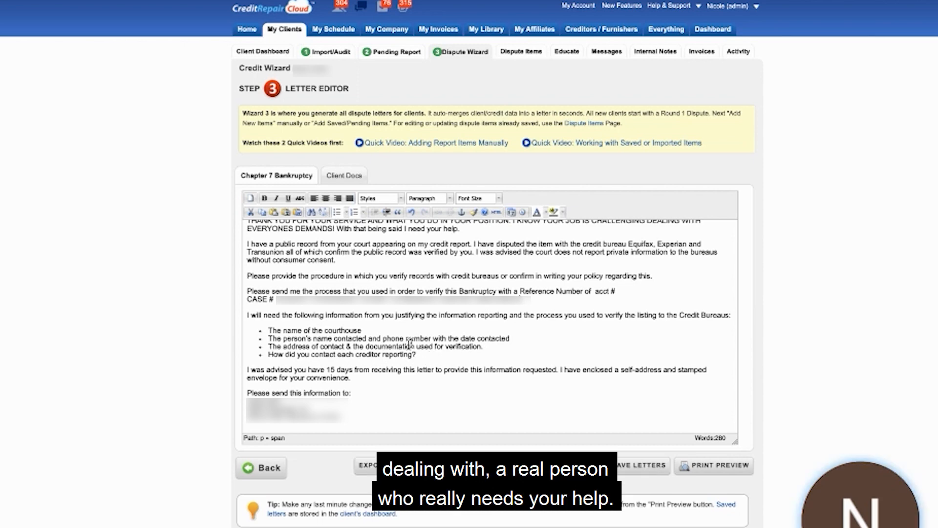
# Save the court letter under the name "R2 - Courts" with round number 2 and the abbreviation BK.
pyautogui.click(630, 466)
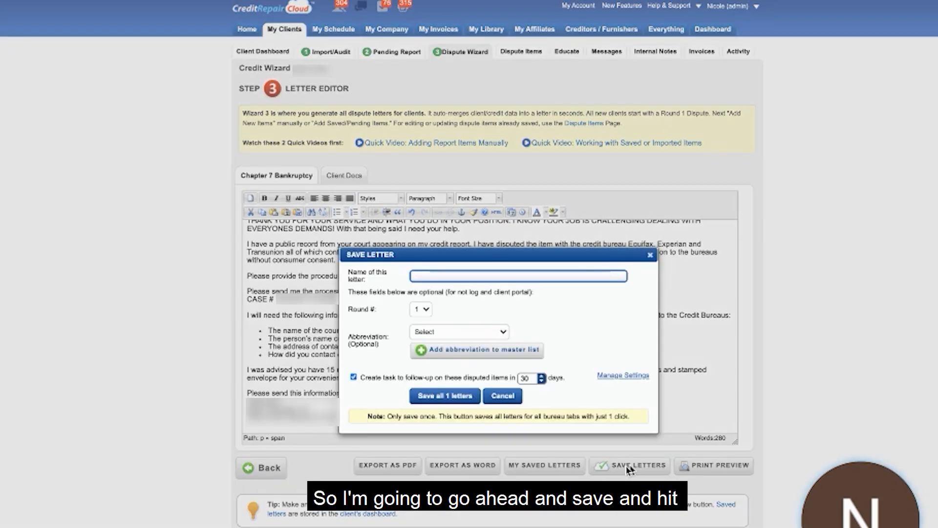
pyautogui.write('r')
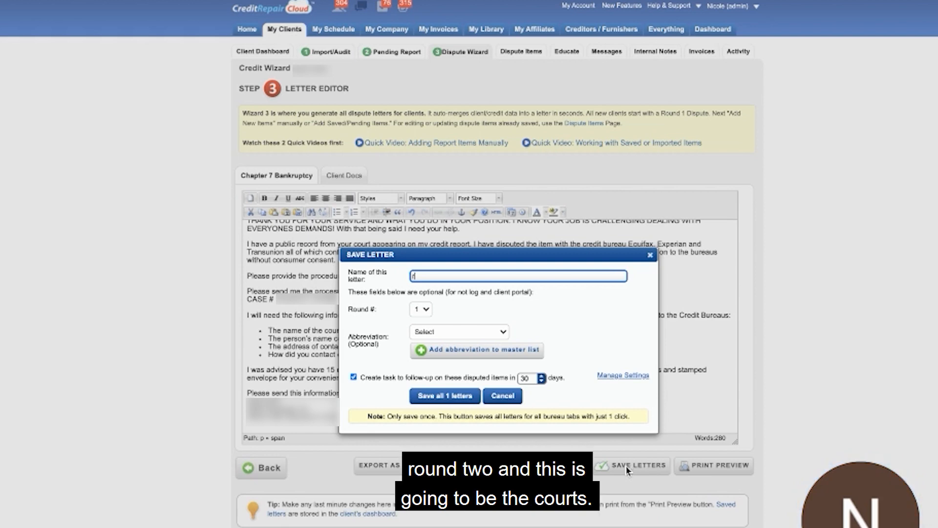
pyautogui.write('R2 - Courts')
pyautogui.click(421, 309)
pyautogui.click(419, 319)
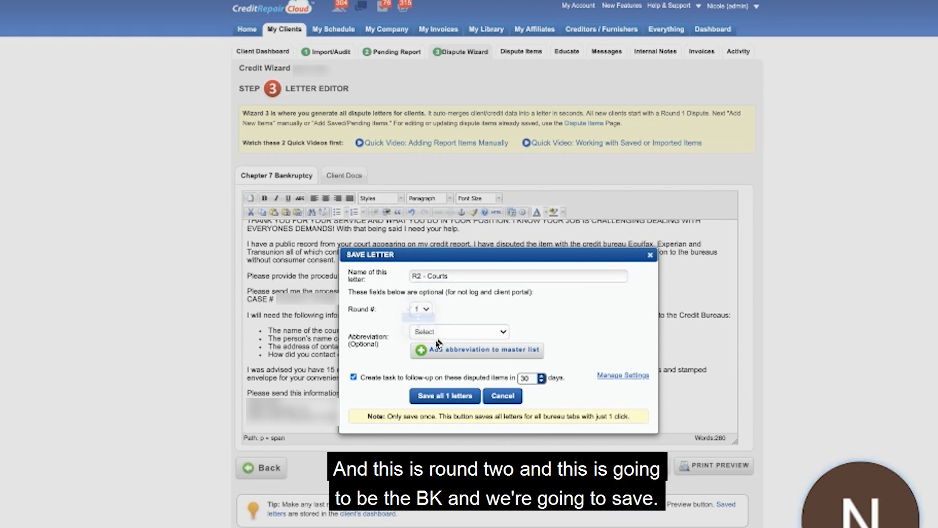
pyautogui.click(440, 333)
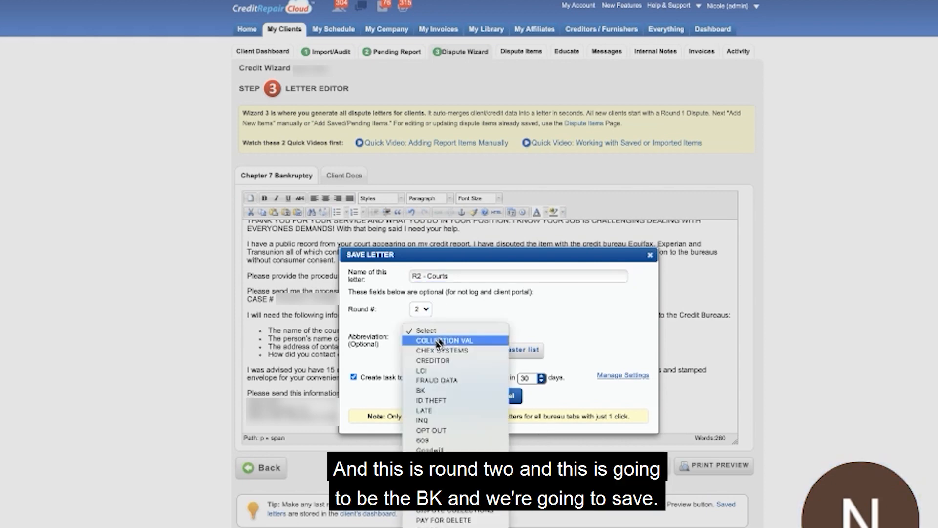
pyautogui.click(422, 391)
pyautogui.click(427, 394)
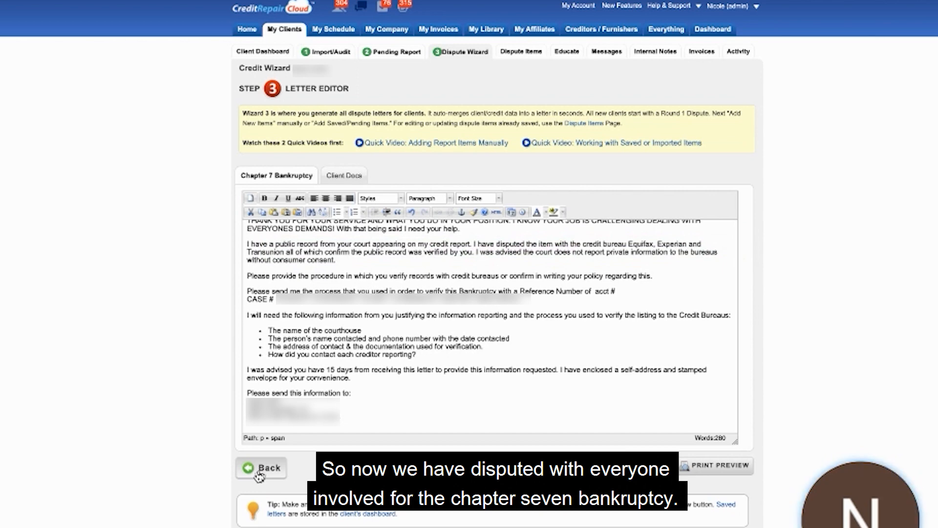
# Return to the dispute item selection and remove all the Chapter 7 Bankruptcy items from the letter.
pyautogui.click(260, 473)
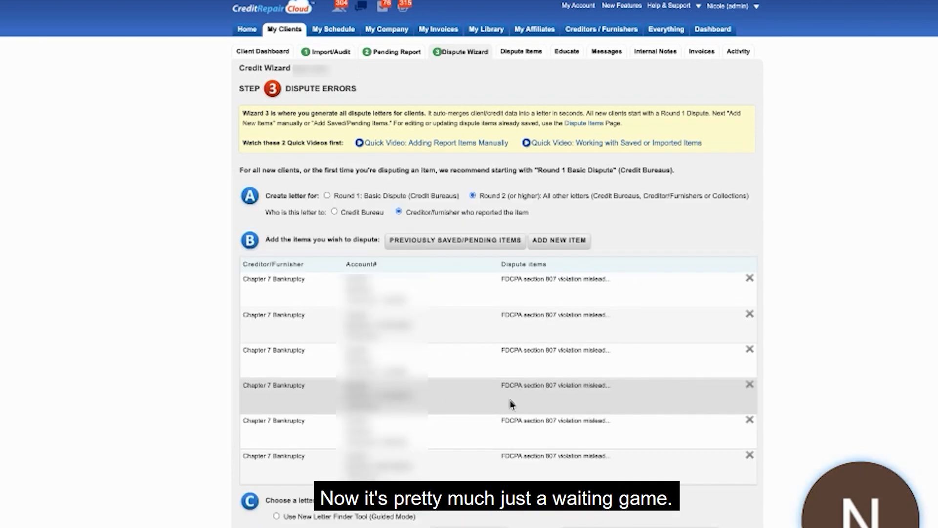
pyautogui.click(748, 283)
pyautogui.click(749, 282)
pyautogui.click(748, 282)
pyautogui.click(748, 283)
pyautogui.click(749, 283)
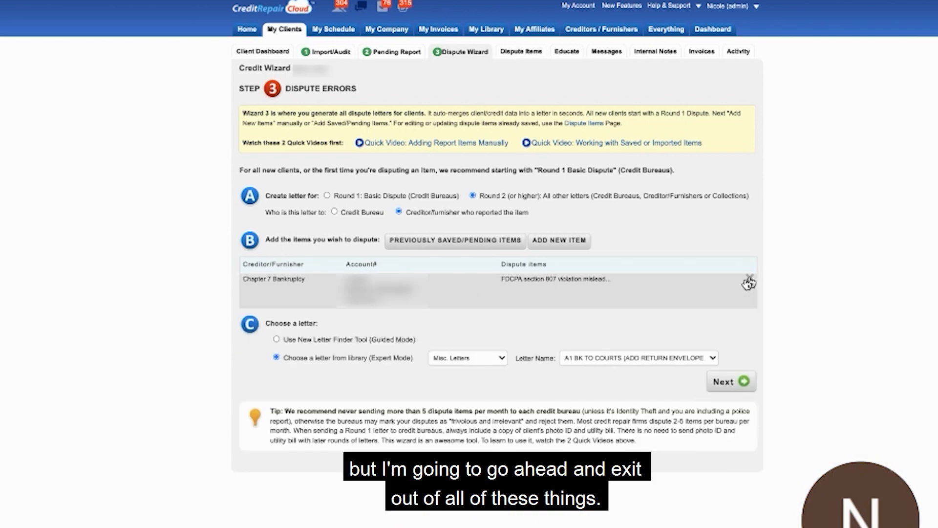
pyautogui.click(749, 283)
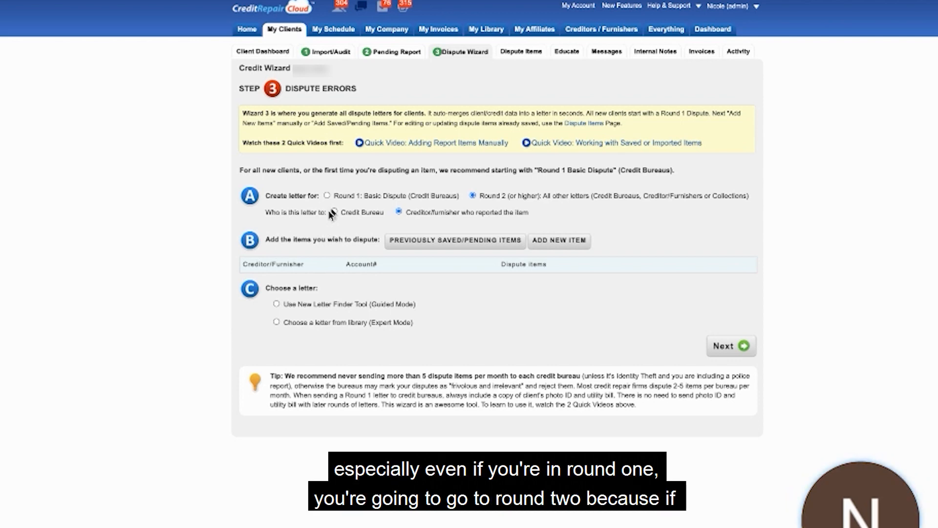
# Compare the Round 1 basic dispute option, then set the new letter to Round 2 (or higher), addressed to a credit bureau.
pyautogui.click(328, 195)
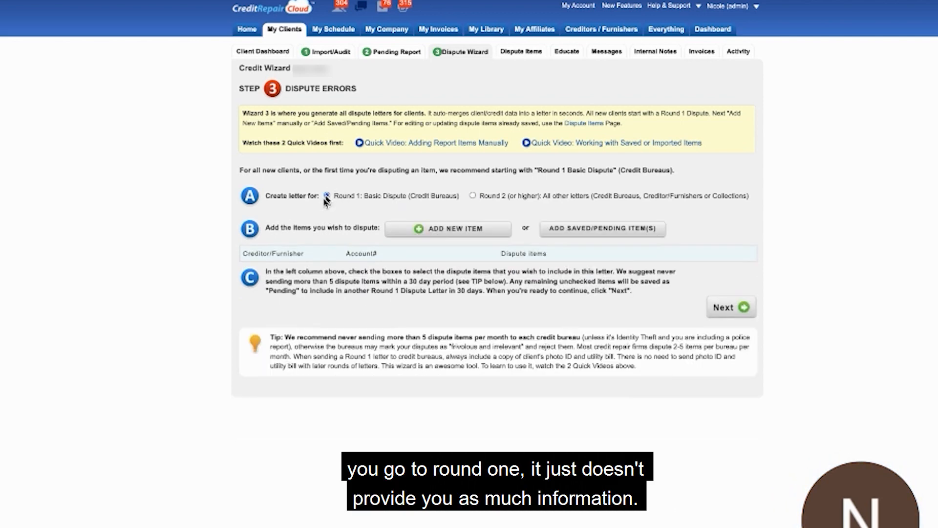
pyautogui.click(472, 196)
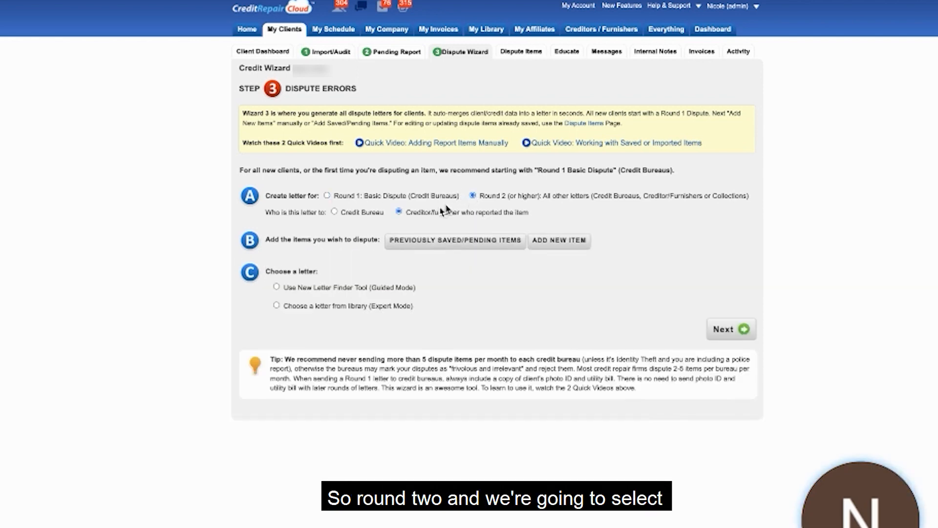
pyautogui.click(334, 212)
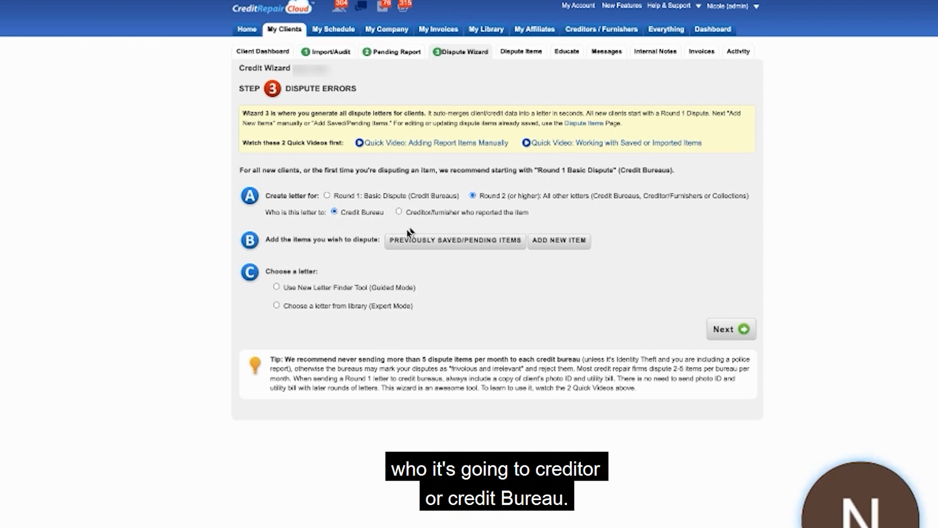
# Open the previously saved and pending items and examine the dispute status of the bankruptcy, inquiry, fraud and personal information entries.
pyautogui.click(428, 242)
pyautogui.scroll(-3, 459, 184)
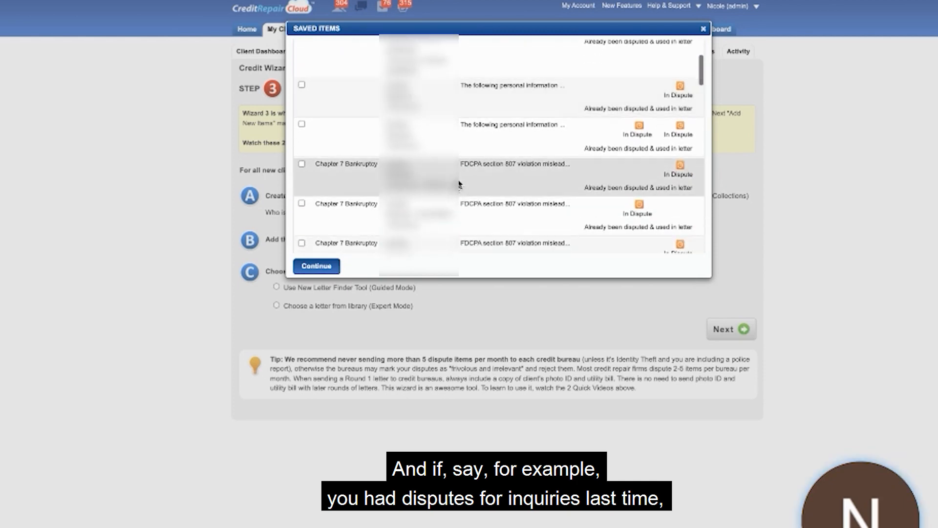
pyautogui.moveTo(459, 184)
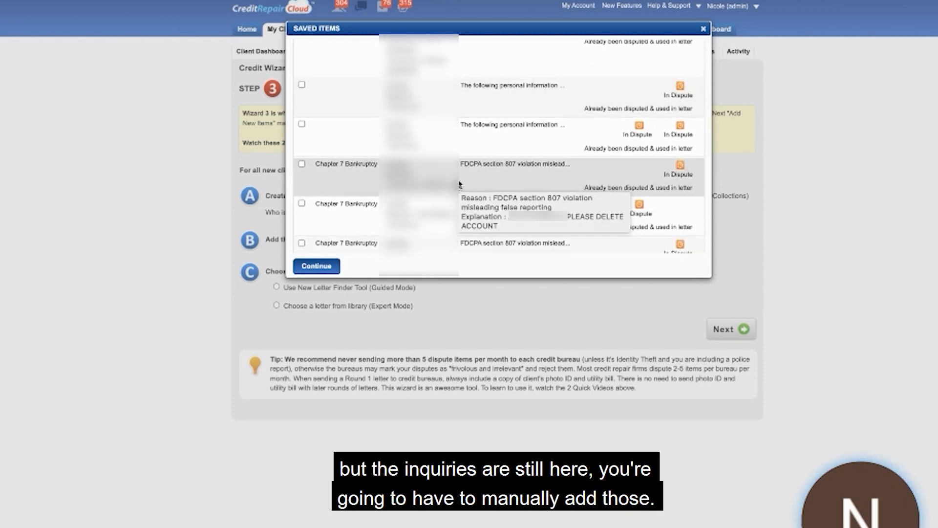
pyautogui.scroll(-10, 459, 185)
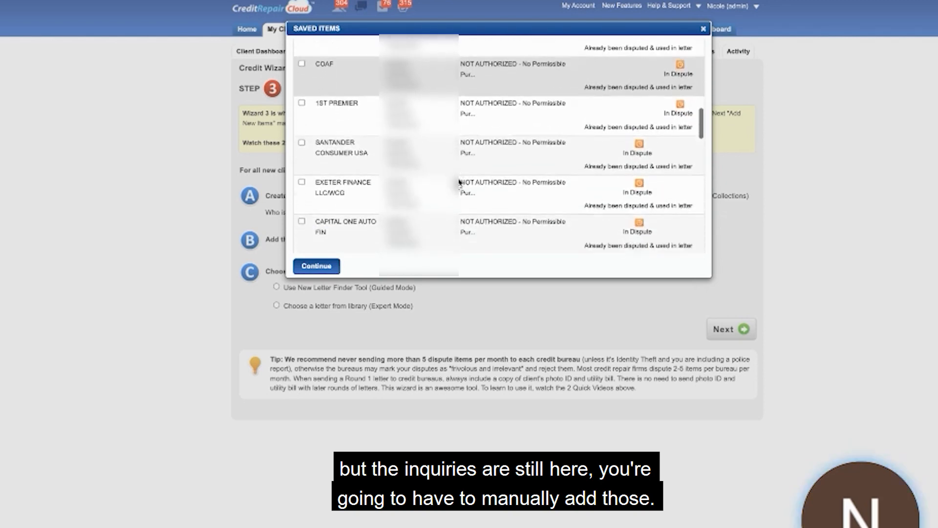
pyautogui.scroll(-8, 459, 184)
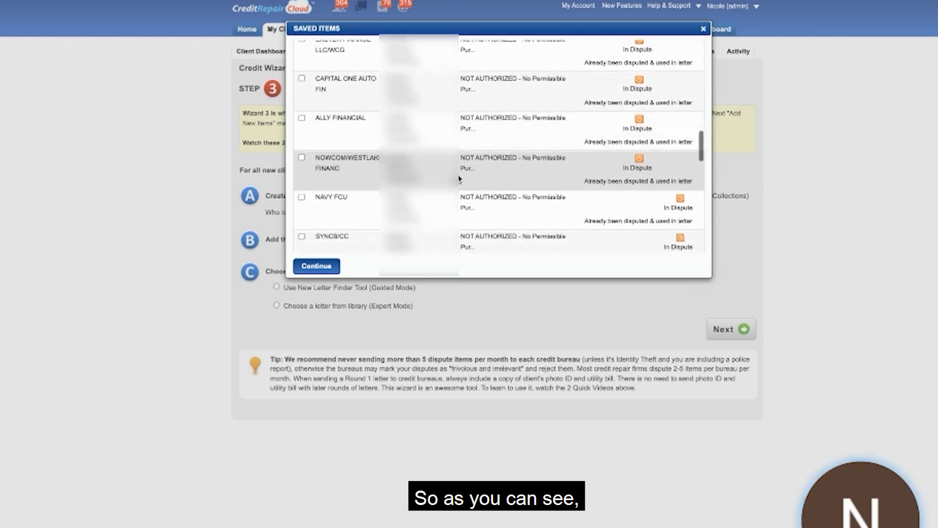
pyautogui.scroll(-10, 460, 179)
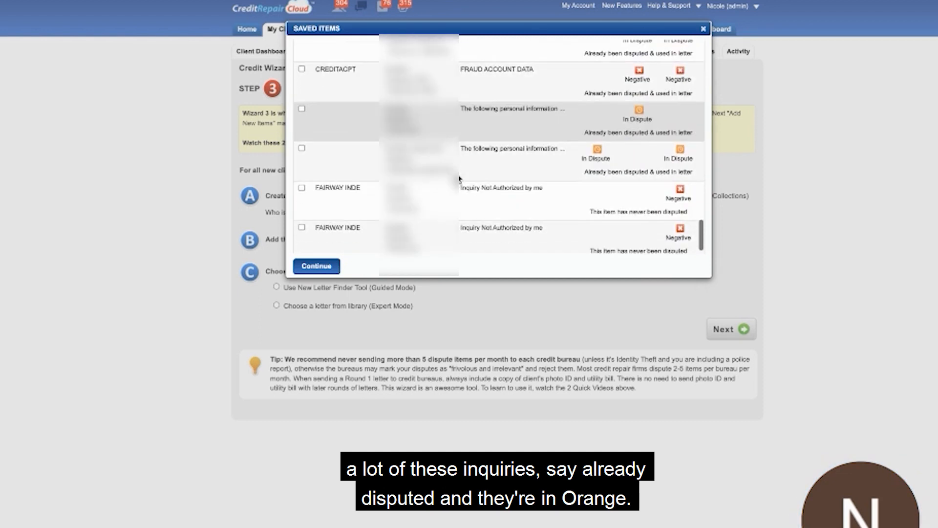
pyautogui.scroll(3, 458, 183)
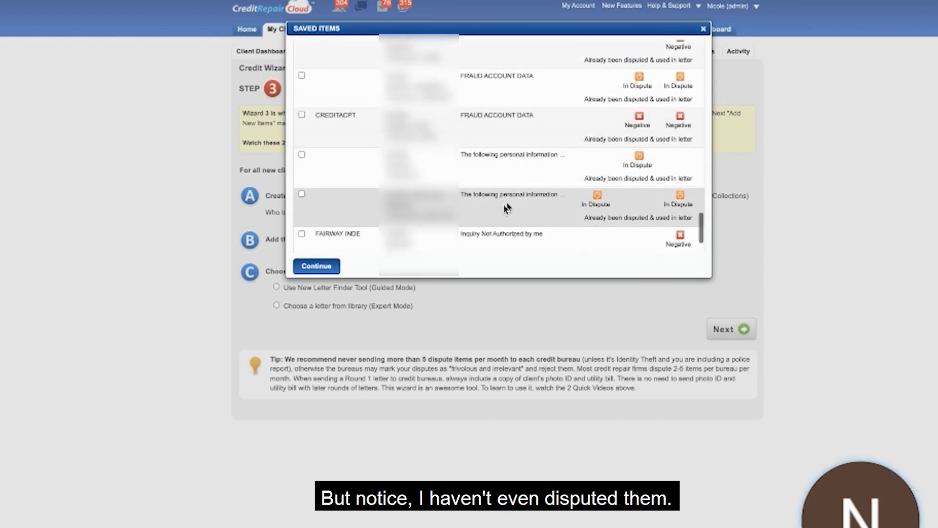
pyautogui.moveTo(567, 204)
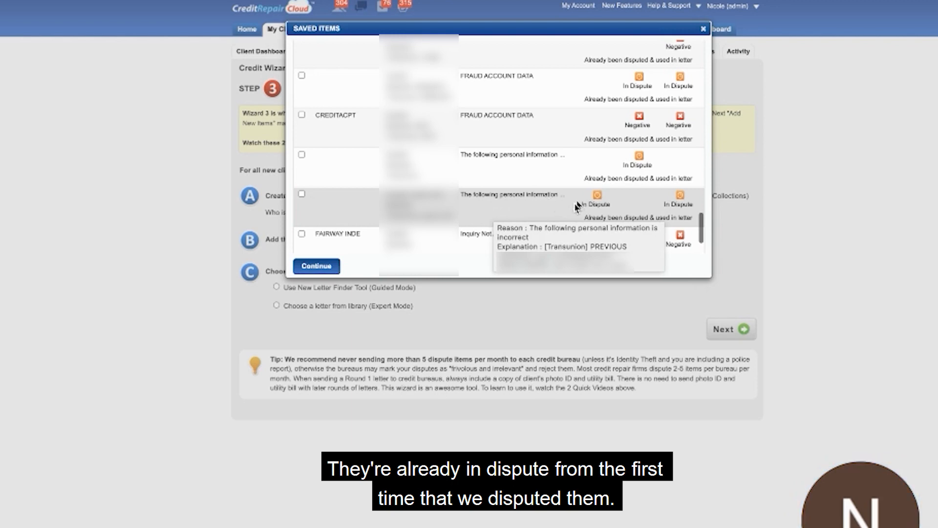
pyautogui.scroll(5, 489, 210)
pyautogui.scroll(5, 493, 210)
pyautogui.scroll(4, 494, 210)
pyautogui.scroll(-2, 492, 209)
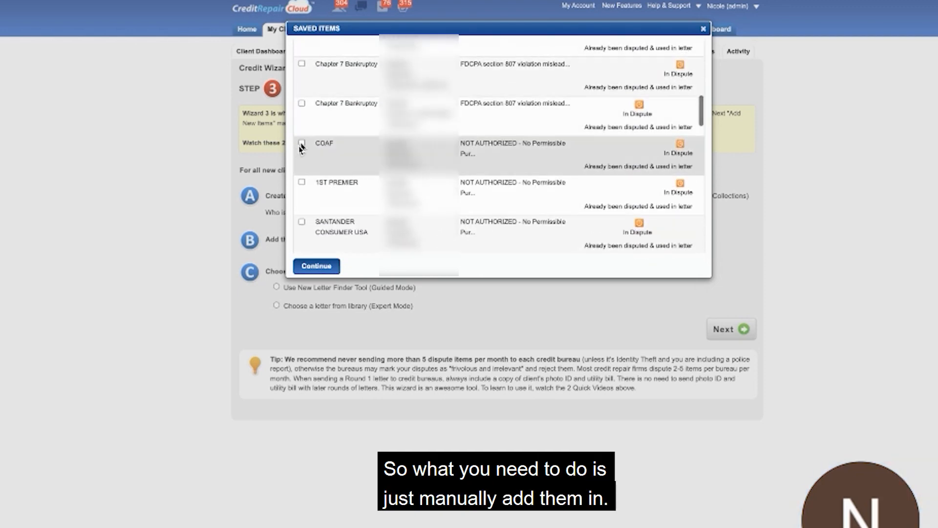
# Select the saved inquiries from COAF, 1st Premier, Santander Consumer USA, Exeter Finance LLC/WCG and Capital One Auto Fin for the letter.
pyautogui.click(302, 144)
pyautogui.scroll(-3, 317, 181)
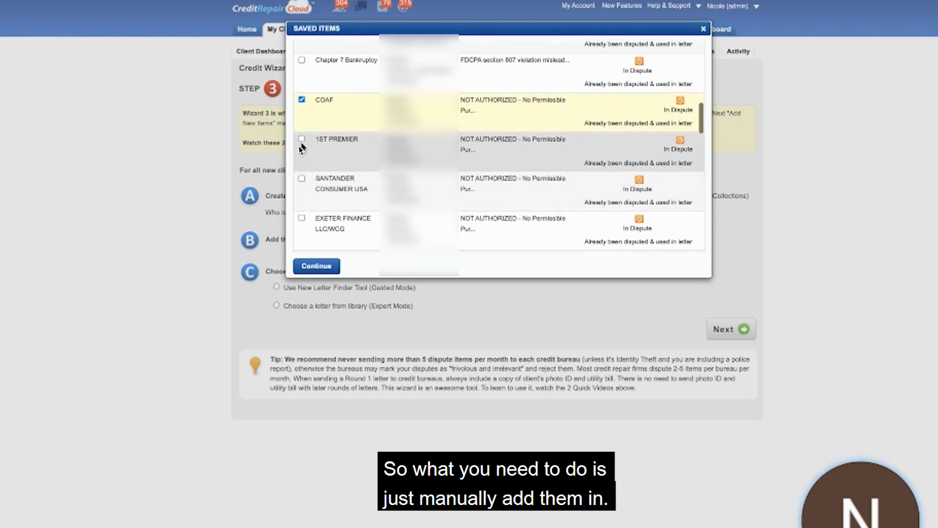
pyautogui.click(302, 139)
pyautogui.click(304, 182)
pyautogui.scroll(-2, 308, 196)
pyautogui.click(313, 152)
pyautogui.click(308, 171)
# Select the Ally Financial, Nowcom/Westlake Financ, Navy FCU, SYNCB/CC, TBOM/VERV FA and Premium CB inquiries as well.
pyautogui.scroll(-1, 313, 186)
pyautogui.click(311, 146)
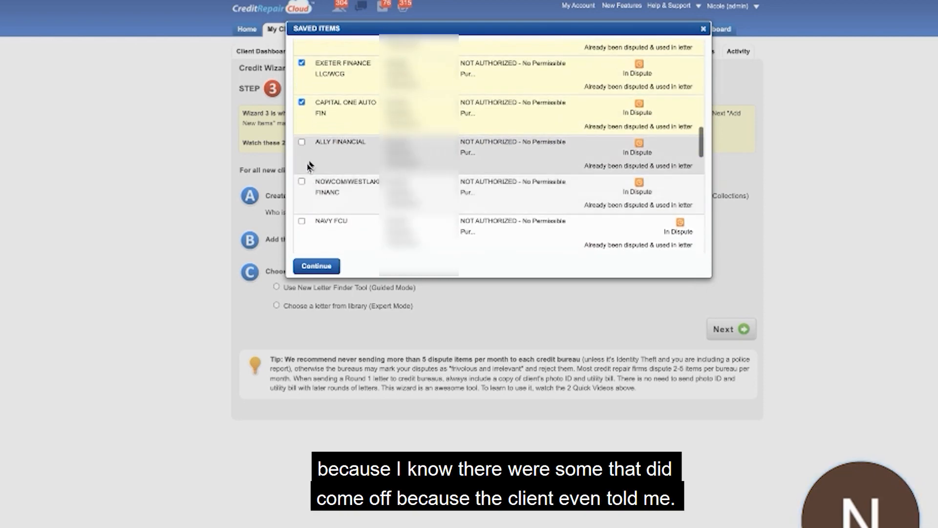
pyautogui.click(314, 195)
pyautogui.scroll(-2, 313, 196)
pyautogui.click(312, 166)
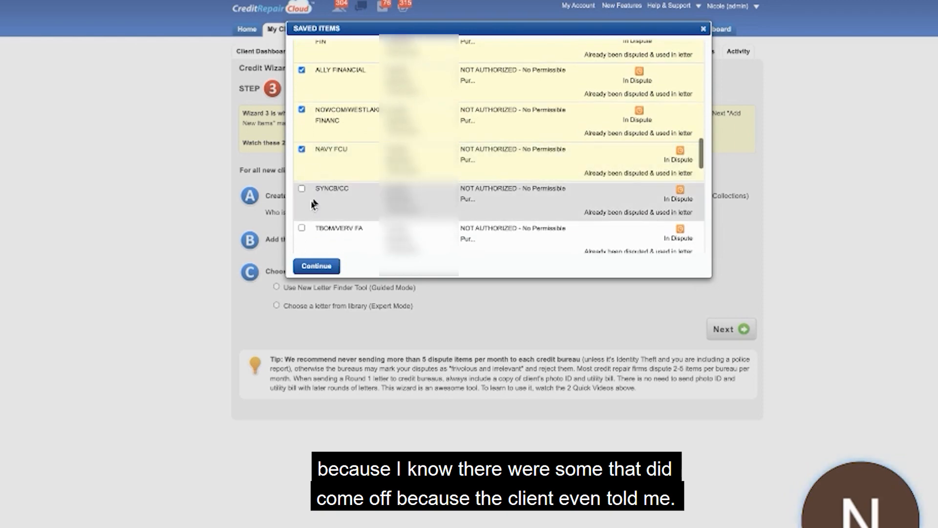
pyautogui.click(314, 203)
pyautogui.scroll(-1, 314, 204)
pyautogui.click(314, 198)
pyautogui.click(310, 205)
# Select the remaining Exeter Fin, Santander Consumer USA, COAF and Credco inquiries along with the OKNSINC item.
pyautogui.scroll(-2, 313, 176)
pyautogui.click(312, 153)
pyautogui.click(315, 190)
pyautogui.scroll(-2, 312, 147)
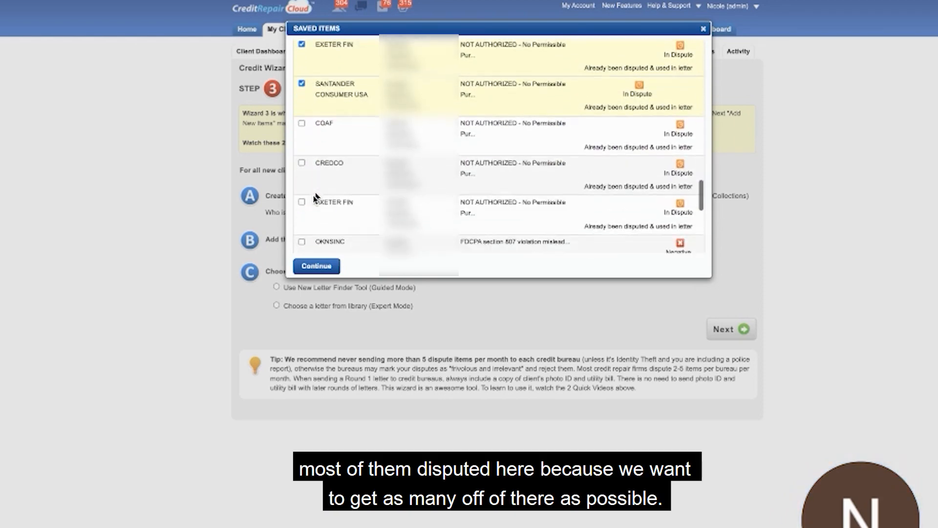
pyautogui.click(311, 134)
pyautogui.click(314, 153)
pyautogui.scroll(-2, 314, 166)
pyautogui.click(314, 149)
pyautogui.click(324, 193)
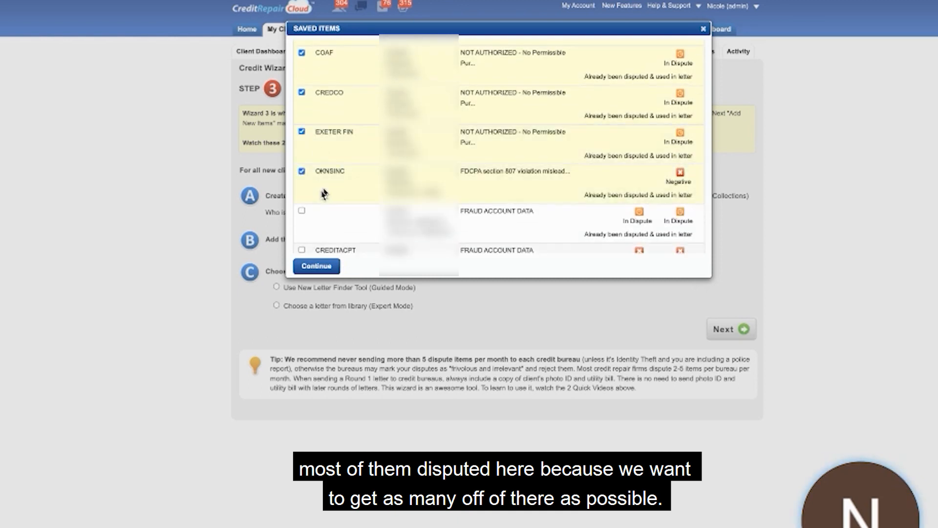
# Deselect the OKNSINC item and select both never-disputed Fairway Inde inquiries at the end of the saved items.
pyautogui.scroll(-2, 324, 194)
pyautogui.scroll(2, 324, 194)
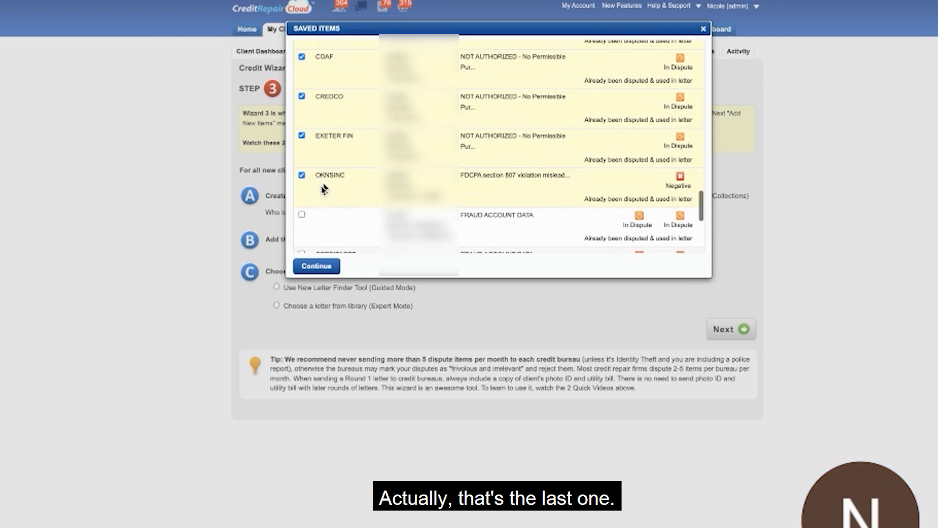
pyautogui.scroll(-4, 327, 205)
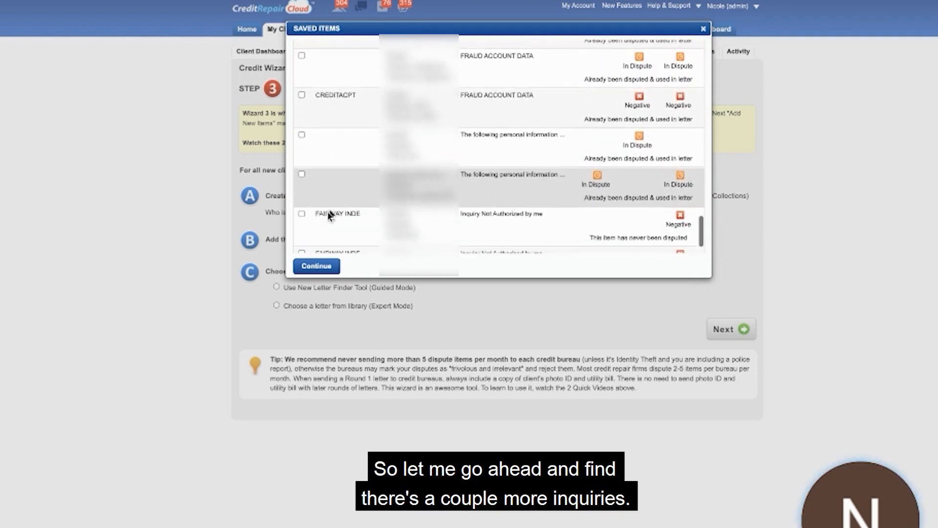
pyautogui.scroll(-1, 331, 216)
pyautogui.click(331, 211)
pyautogui.click(329, 237)
# Review the selection across the saved items and add the selected inquiries to the letter's dispute items.
pyautogui.scroll(1, 362, 217)
pyautogui.scroll(10, 498, 146)
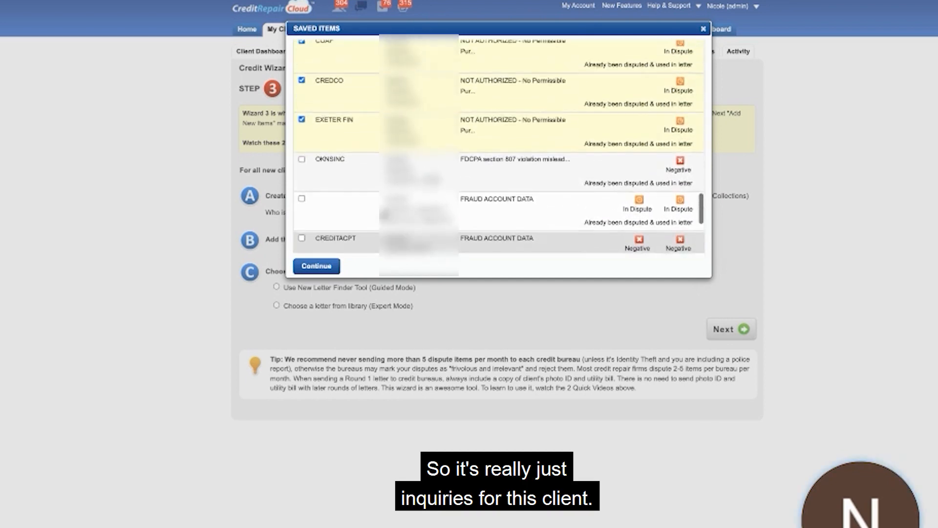
pyautogui.scroll(12, 385, 216)
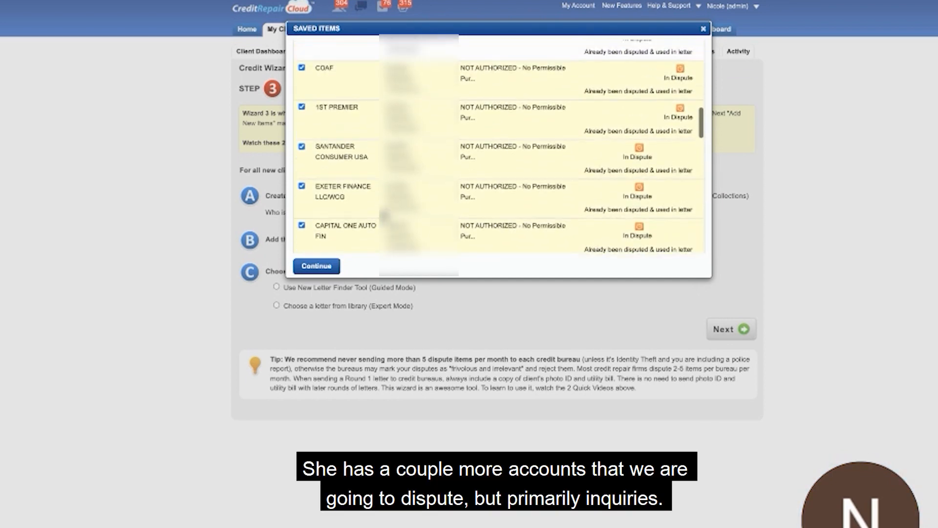
pyautogui.scroll(8, 385, 216)
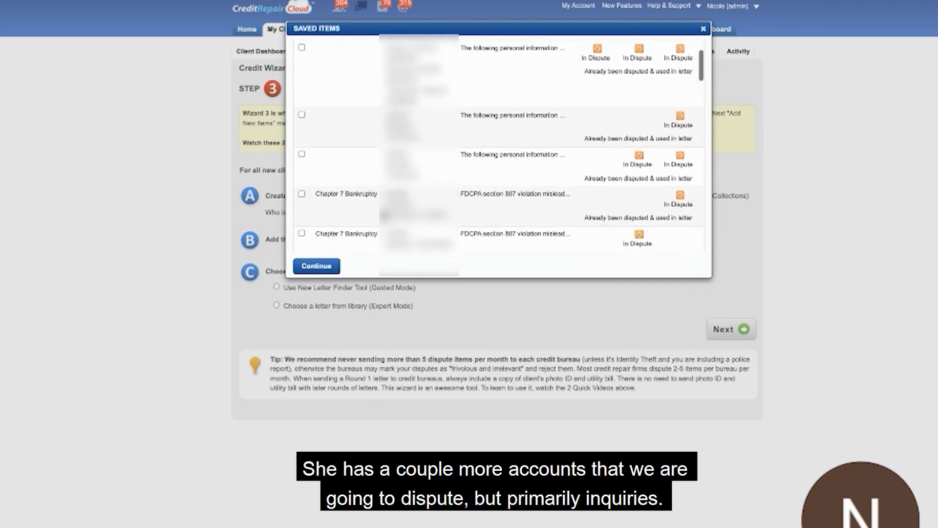
pyautogui.scroll(-5, 342, 167)
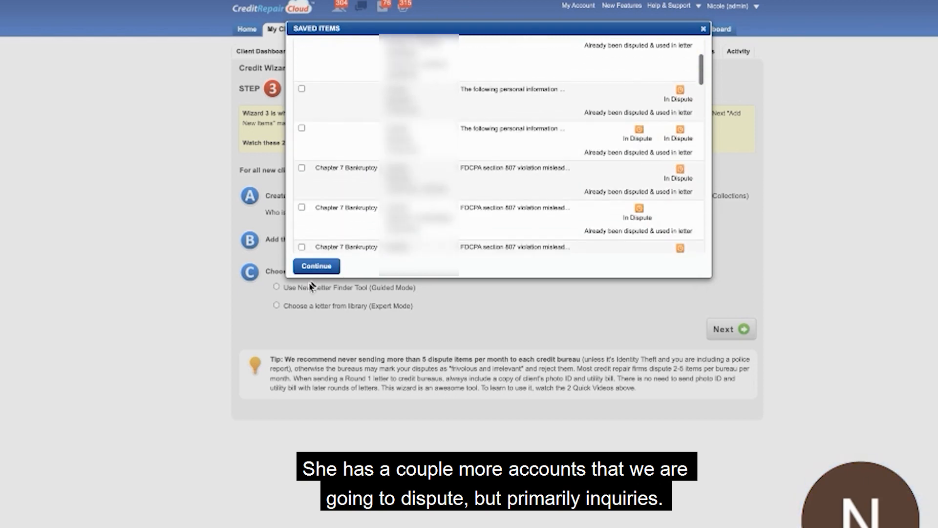
pyautogui.scroll(-10, 342, 167)
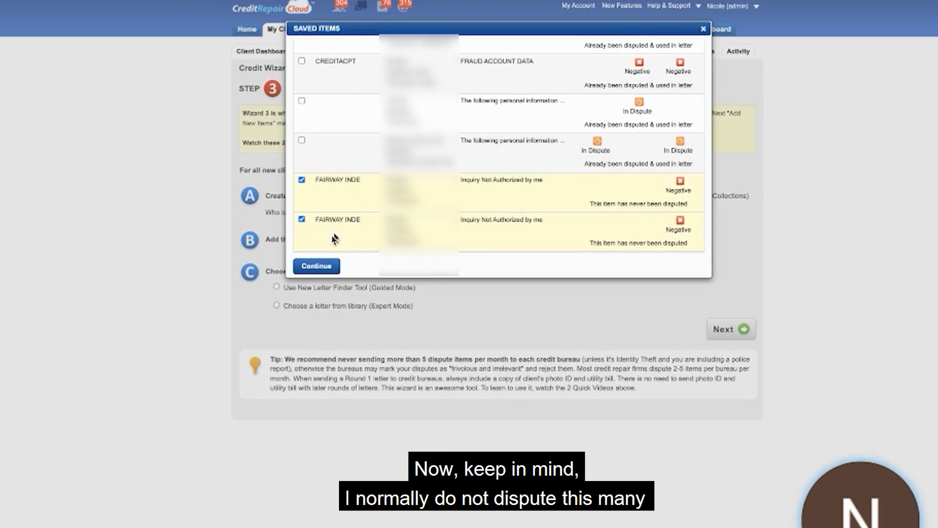
pyautogui.scroll(6, 329, 215)
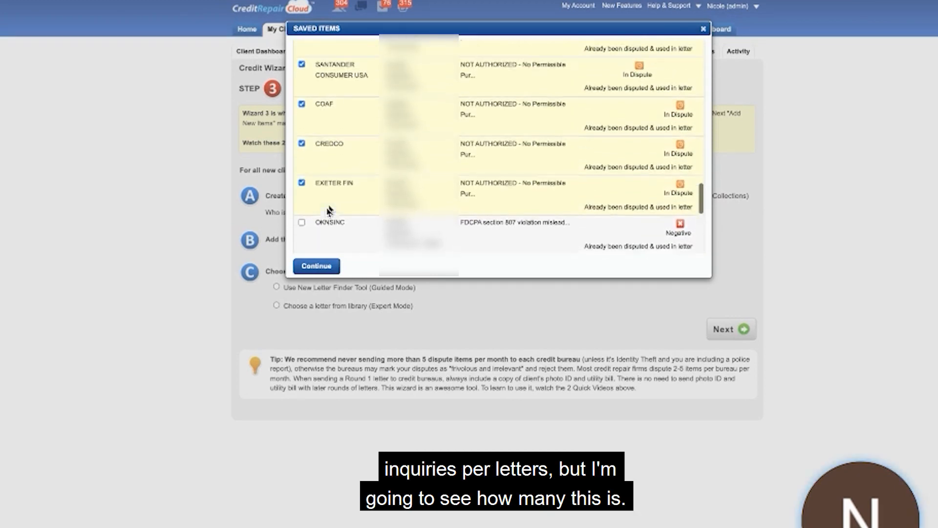
pyautogui.scroll(5, 329, 211)
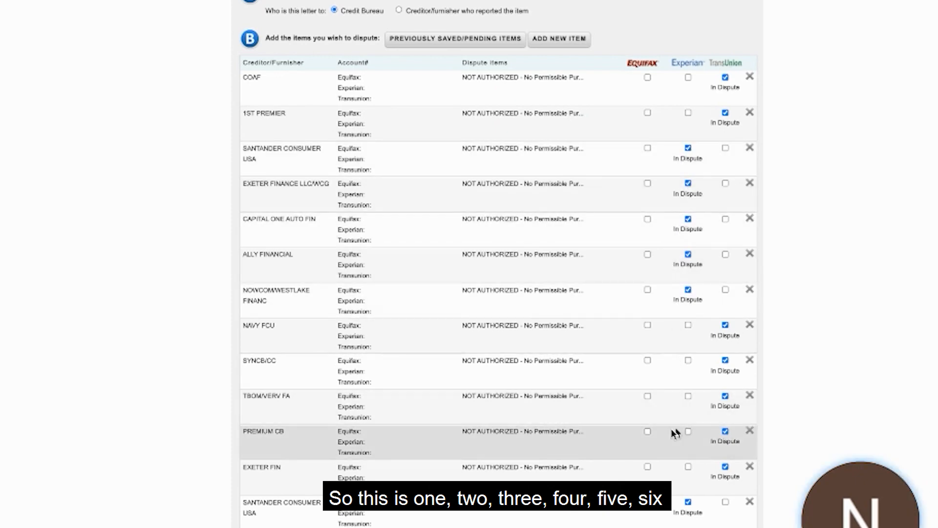
# Check the inquiries per bureau and remove Credco, the last Exeter Fin, the last COAF and both Fairway Inde entries from the letter.
pyautogui.scroll(-2, 691, 511)
pyautogui.scroll(-3, 692, 521)
pyautogui.scroll(1, 697, 481)
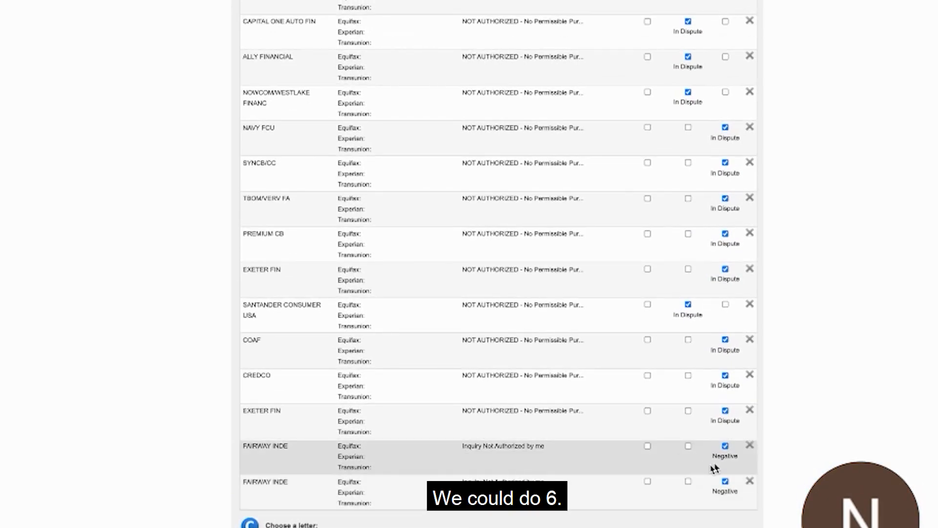
pyautogui.scroll(3, 714, 468)
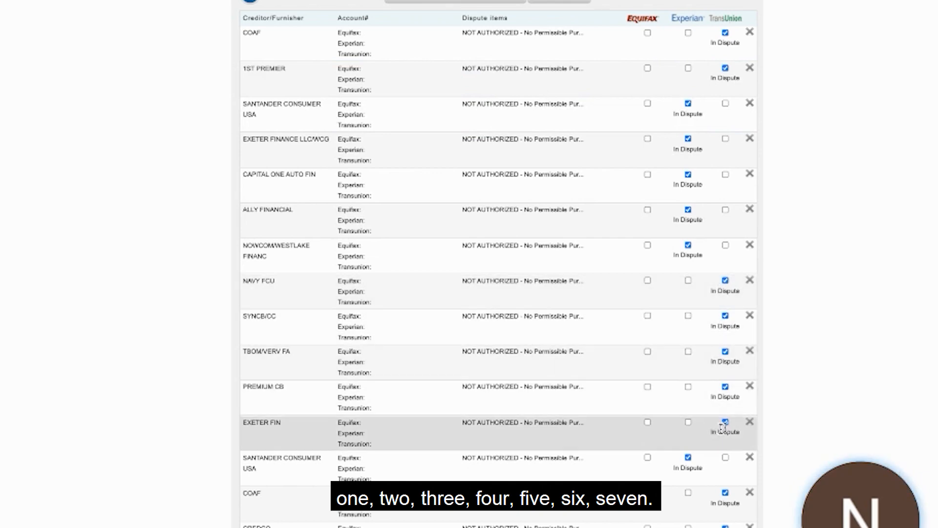
pyautogui.scroll(-3, 722, 427)
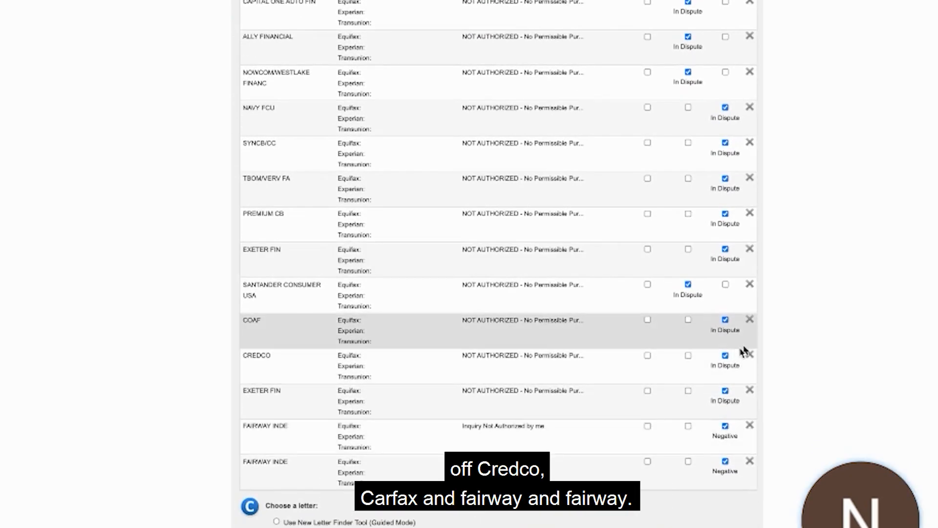
pyautogui.click(749, 357)
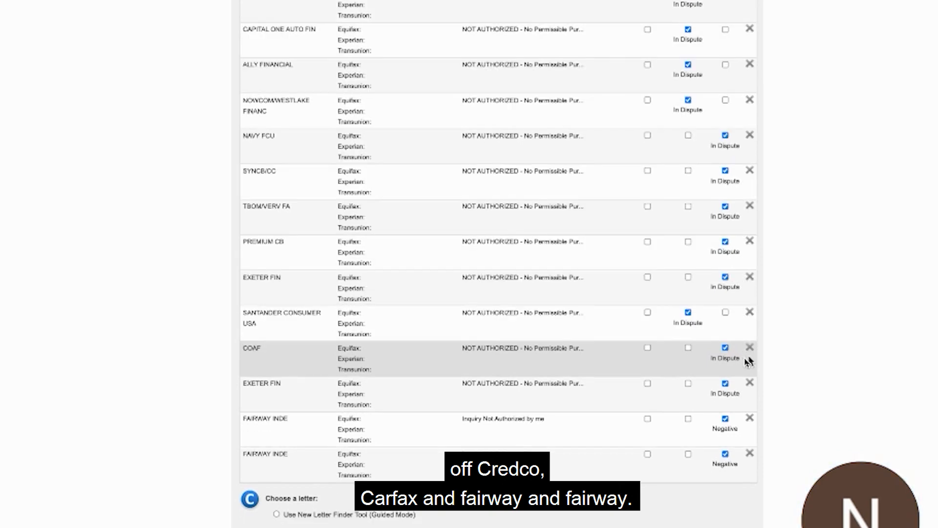
pyautogui.click(749, 384)
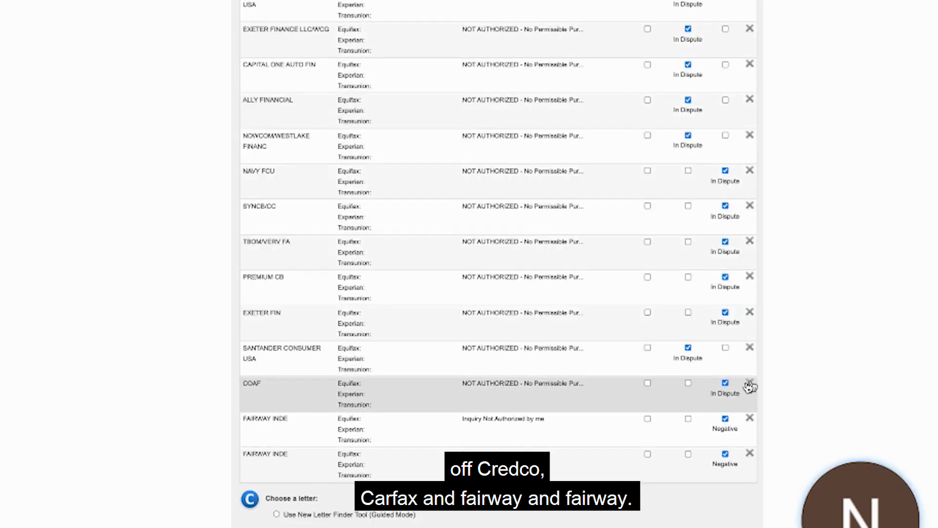
pyautogui.click(751, 387)
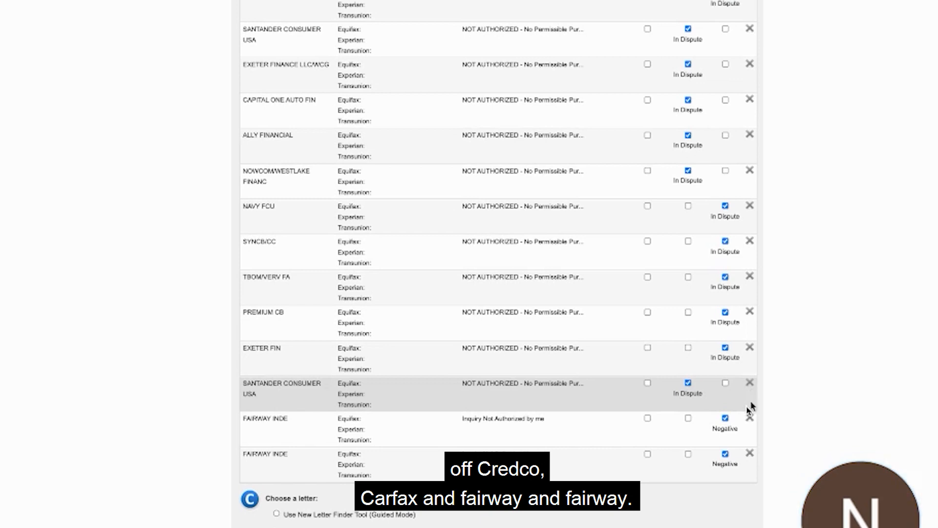
pyautogui.click(750, 419)
pyautogui.click(750, 456)
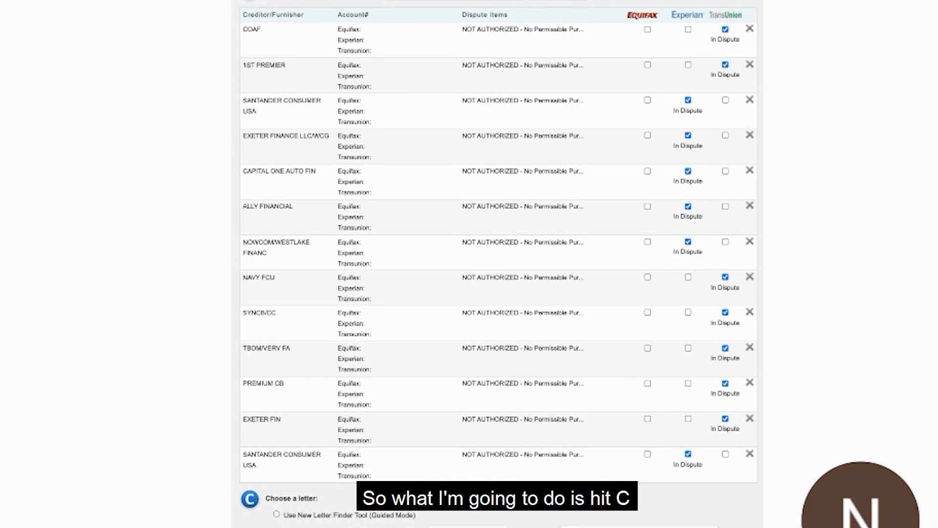
# Choose the letter "A1 Credit Inquiry Removal Request" from the library's Credit Bureau Letters, then bring up the letter names again.
pyautogui.scroll(-3, 426, 384)
pyautogui.click(456, 386)
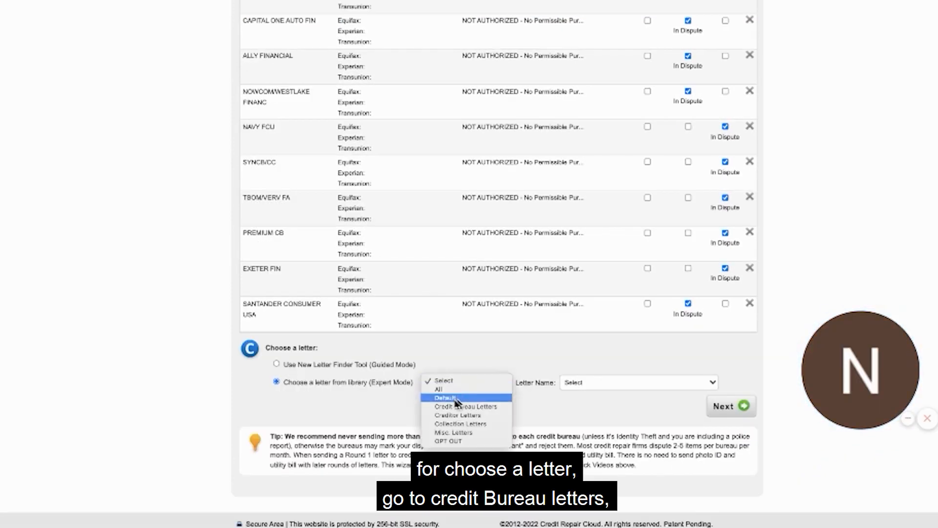
pyautogui.click(456, 408)
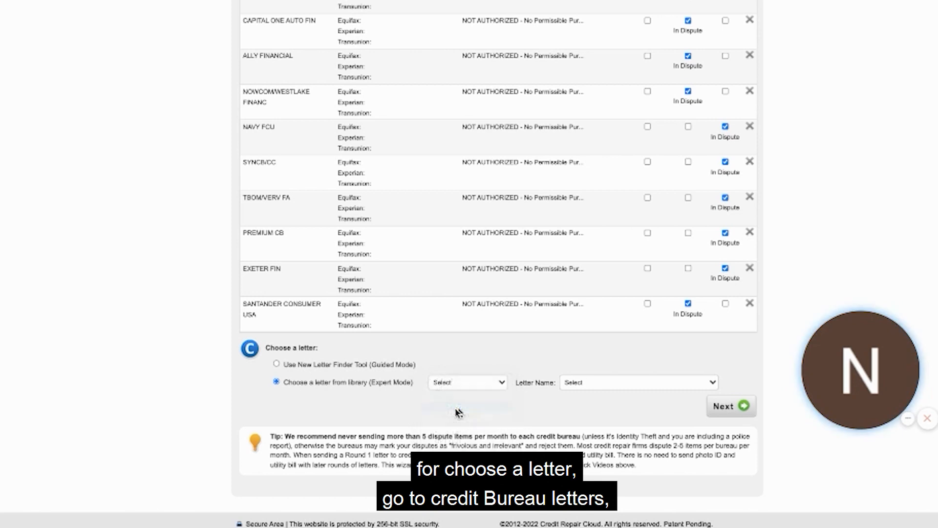
pyautogui.click(606, 384)
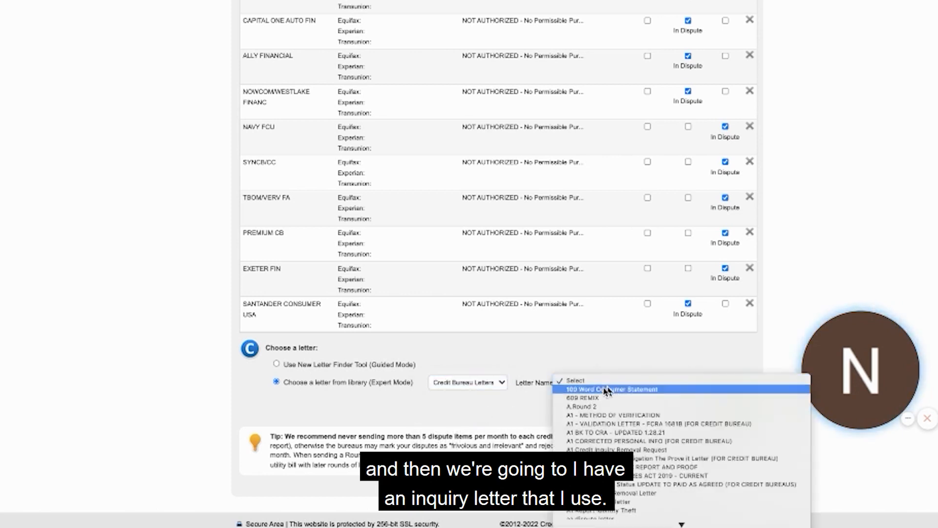
pyautogui.scroll(-5, 606, 391)
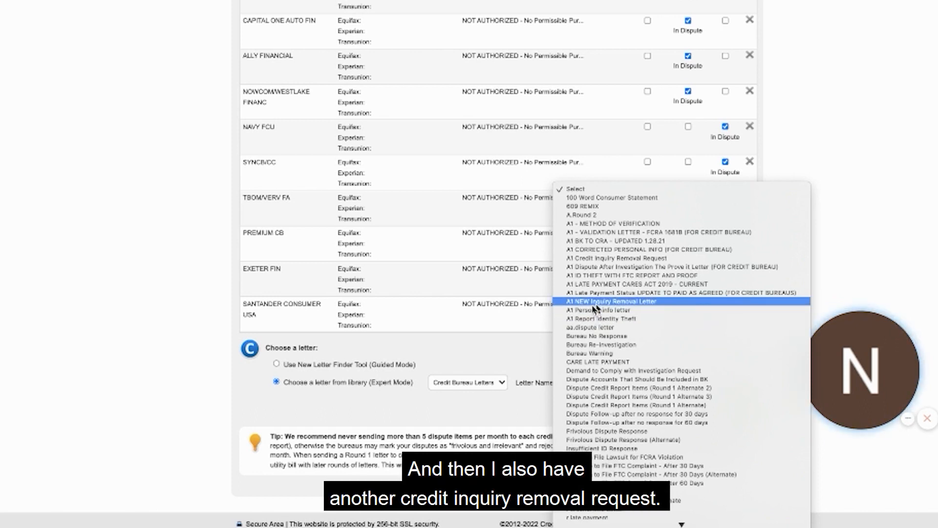
pyautogui.click(605, 258)
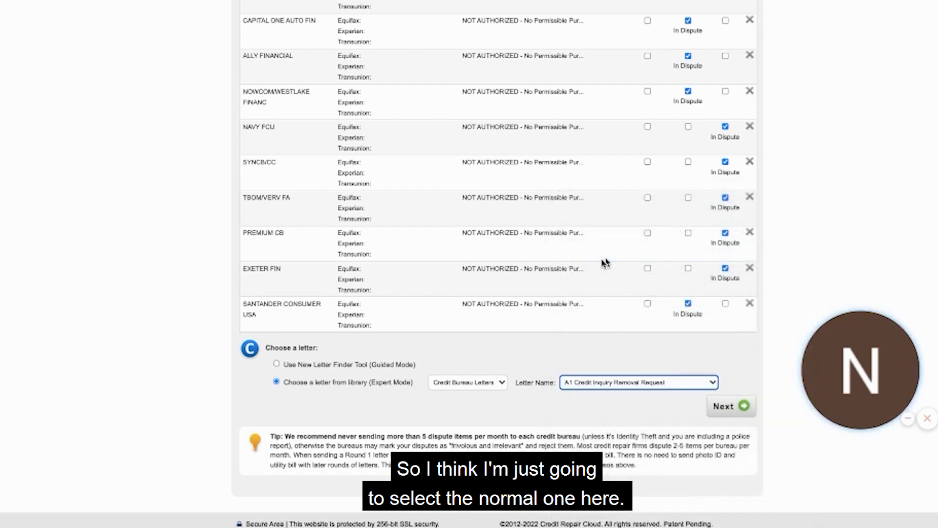
pyautogui.click(635, 383)
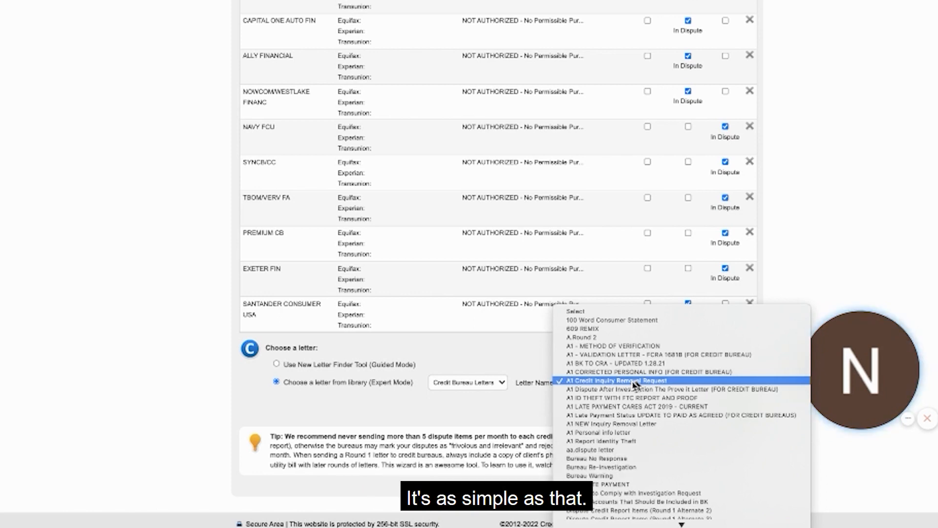
# Generate the "A1 Credit Inquiry Removal Request" letters for the selected inquiries and review the Experian and TransUnion versions.
pyautogui.click(634, 385)
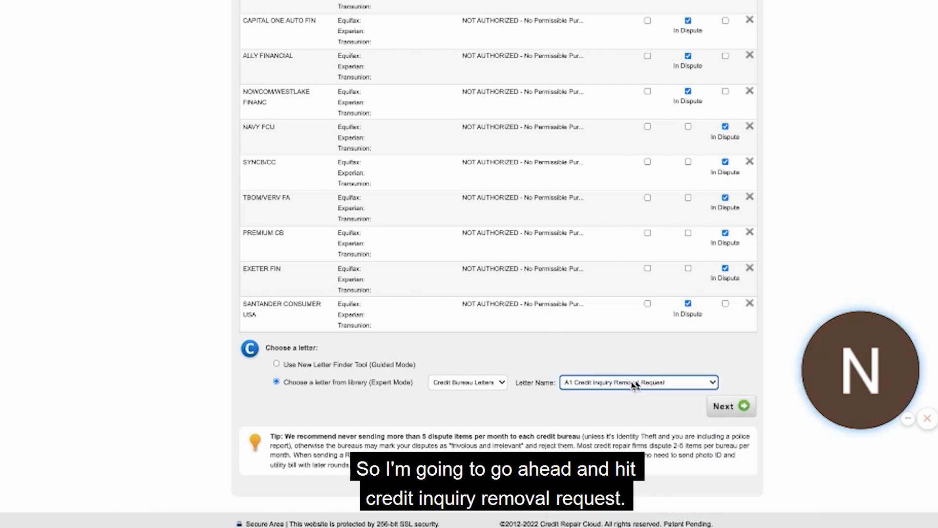
pyautogui.click(725, 408)
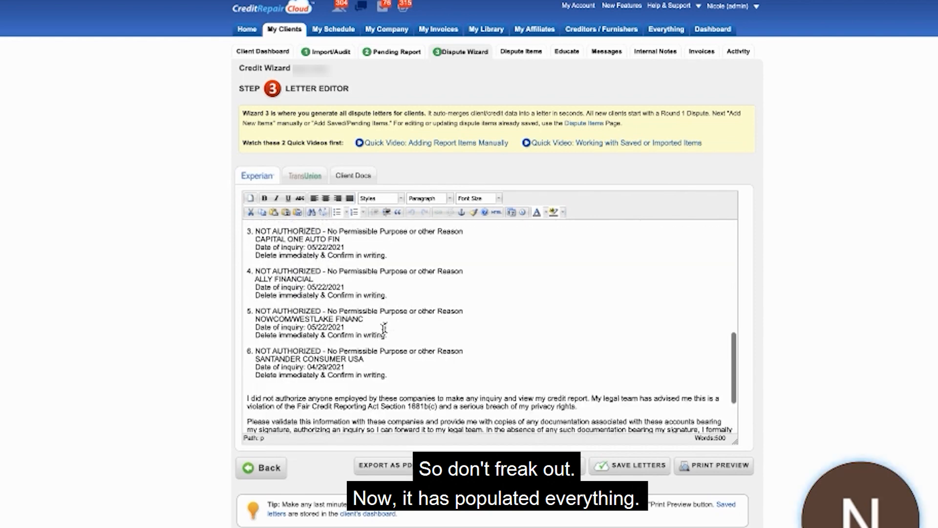
pyautogui.scroll(-3, 384, 328)
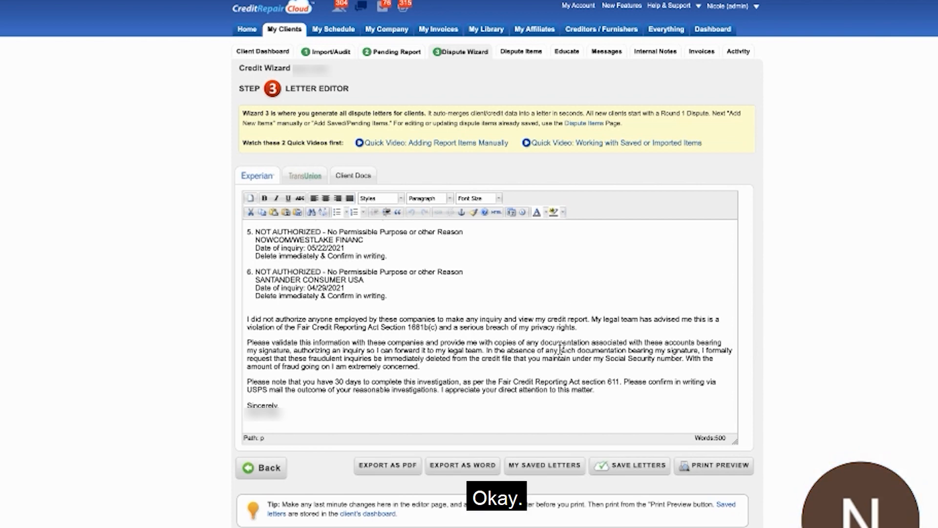
pyautogui.click(305, 175)
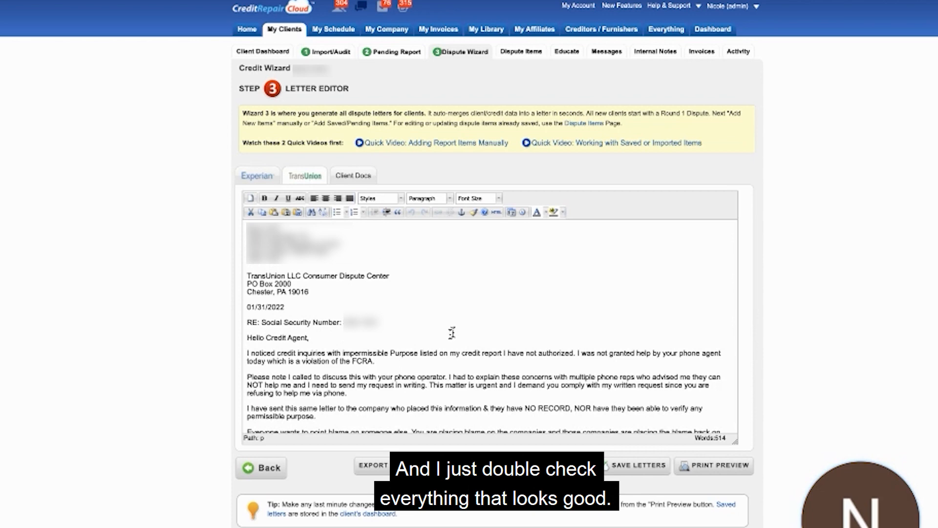
pyautogui.scroll(-15, 519, 377)
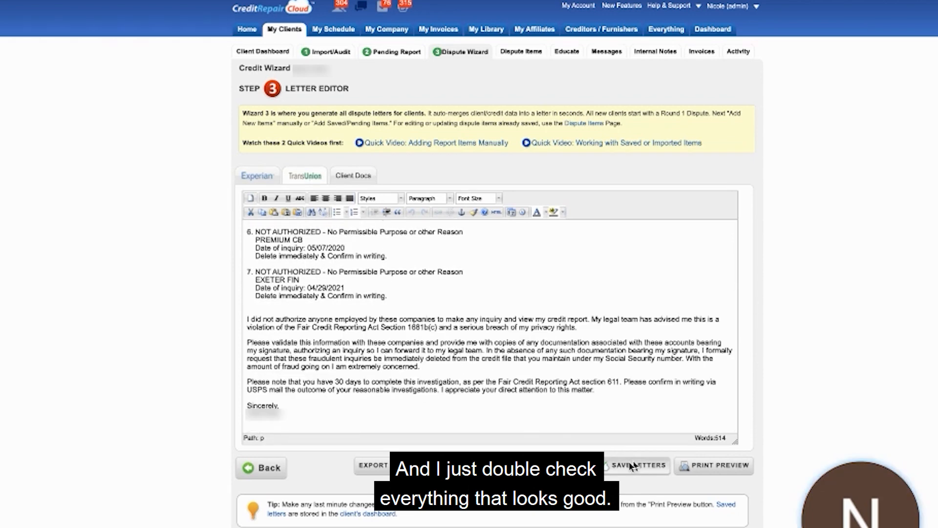
# Save both bureau letters as "R2 - INQ" with round 2 and the abbreviation INQ.
pyautogui.click(630, 465)
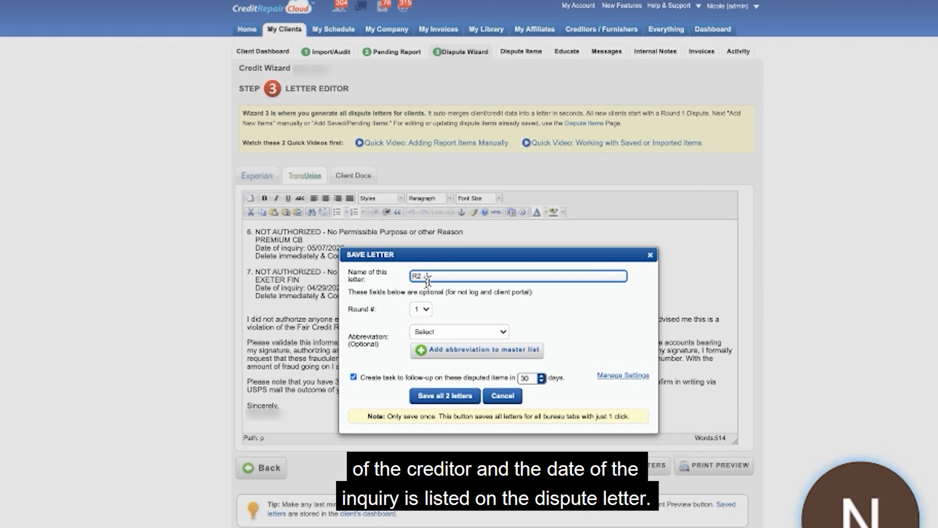
pyautogui.click(422, 309)
pyautogui.click(420, 318)
pyautogui.click(427, 332)
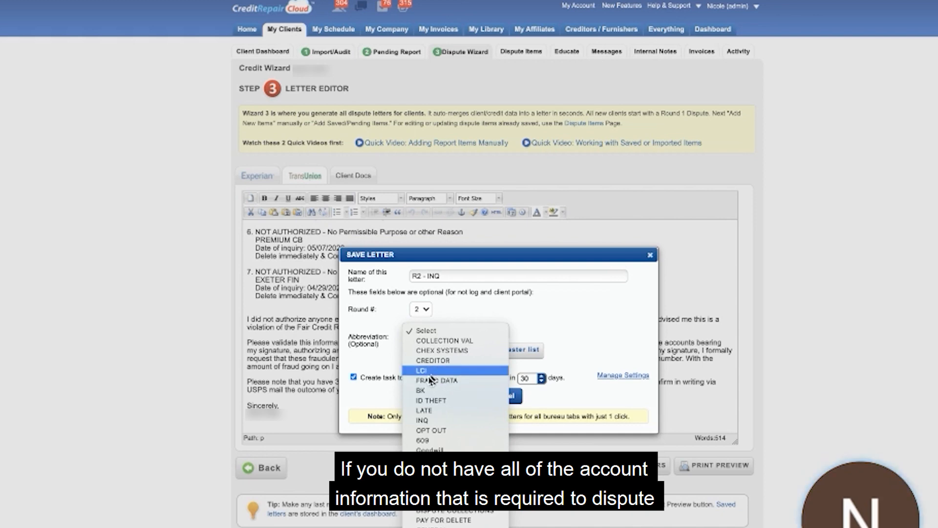
pyautogui.click(433, 420)
pyautogui.click(434, 397)
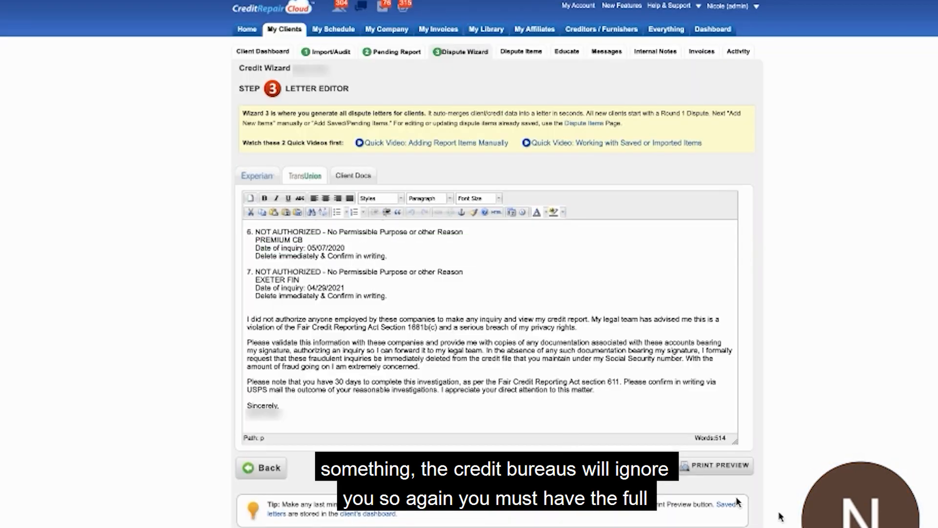
# Examine the TransUnion letter's first inquiry for the creditor name, the dispute reason and the deletion instruction.
pyautogui.scroll(5, 407, 374)
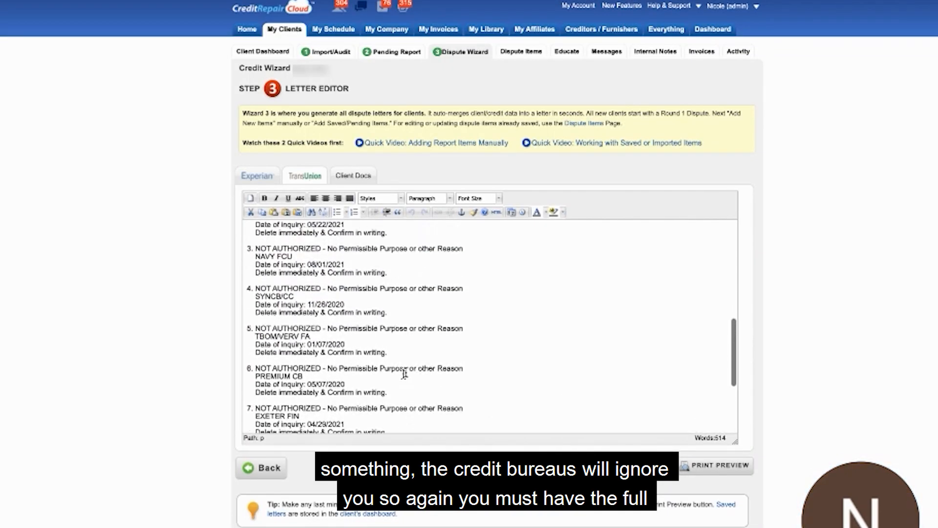
pyautogui.scroll(5, 344, 323)
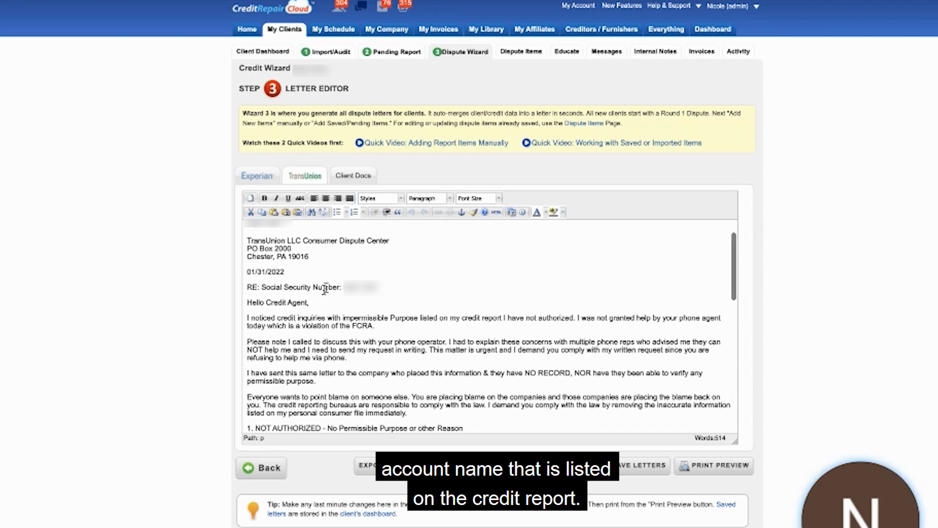
pyautogui.scroll(-5, 325, 289)
pyautogui.scroll(1, 327, 321)
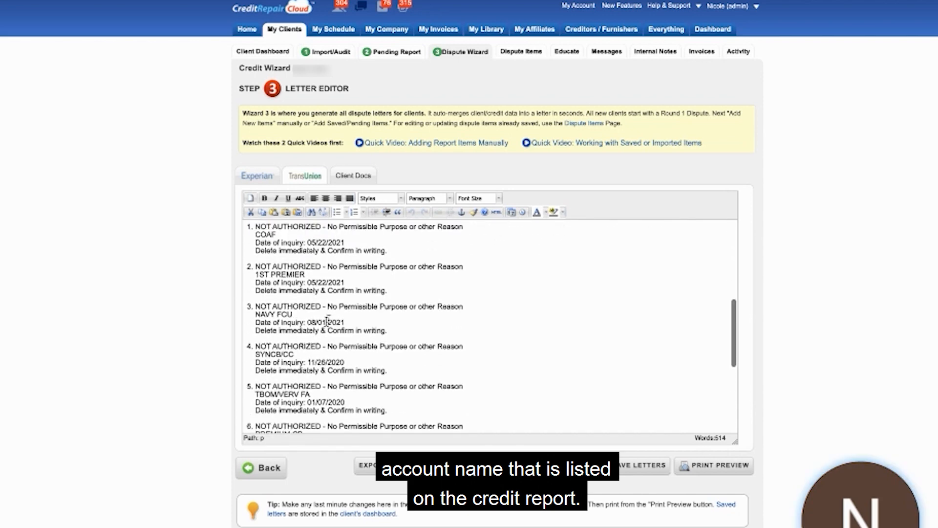
pyautogui.scroll(1, 327, 321)
pyautogui.moveTo(276, 272); pyautogui.dragTo(247, 272)
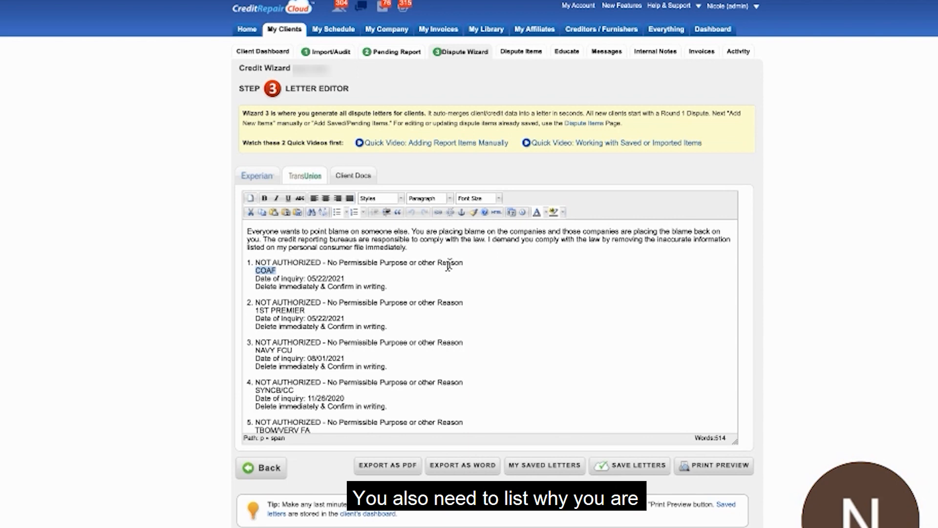
pyautogui.moveTo(461, 264); pyautogui.dragTo(273, 263)
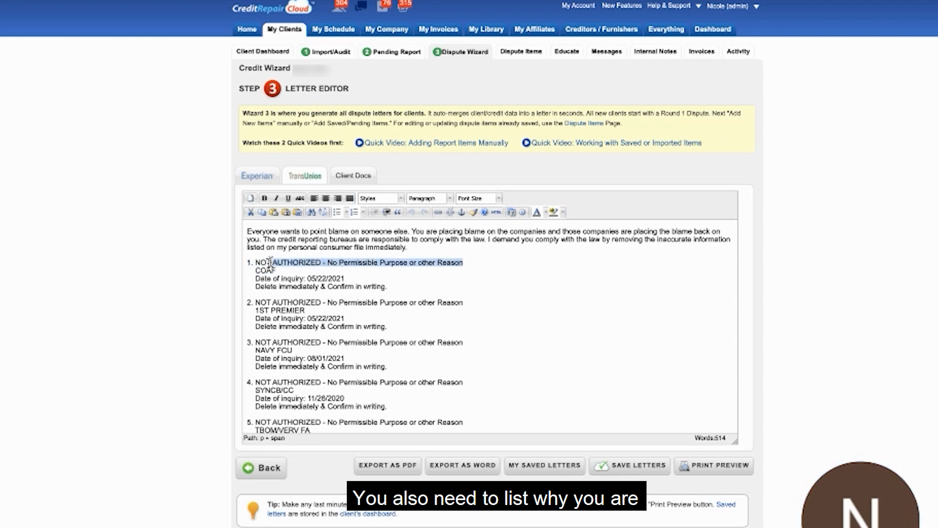
pyautogui.moveTo(391, 286); pyautogui.dragTo(259, 286)
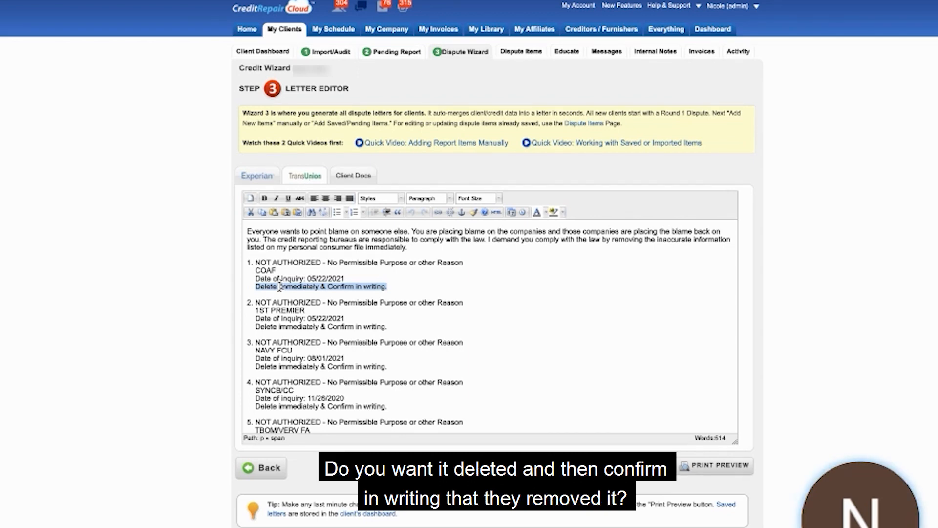
# Check the EXETER FIN inquiry at the end of the TransUnion letter for its reason, instruction, creditor name and inquiry date.
pyautogui.scroll(-5, 281, 286)
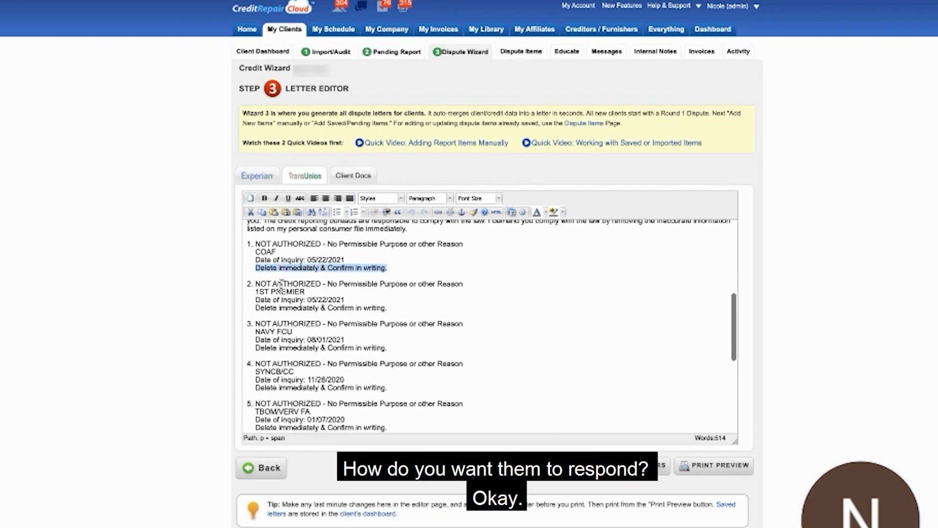
pyautogui.scroll(-6, 280, 286)
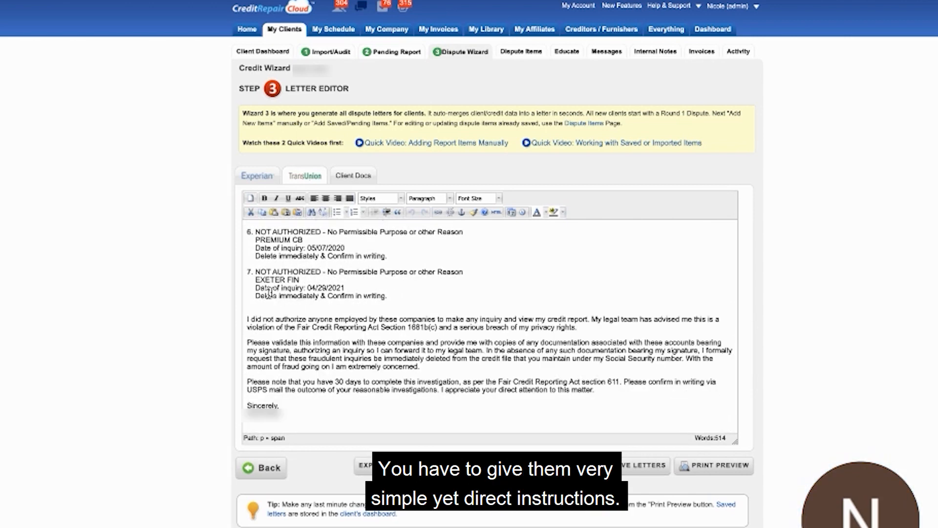
pyautogui.doubleClick(273, 270)
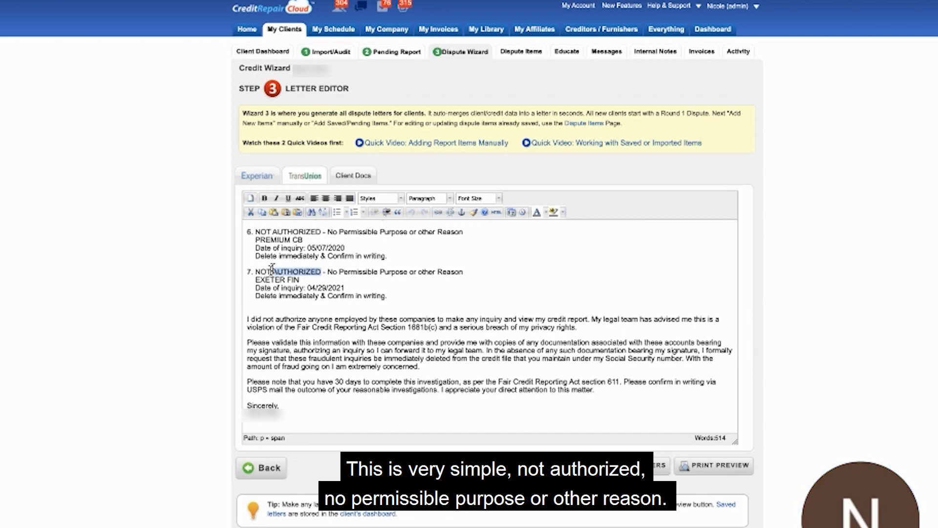
pyautogui.doubleClick(284, 297)
pyautogui.tripleClick(283, 296)
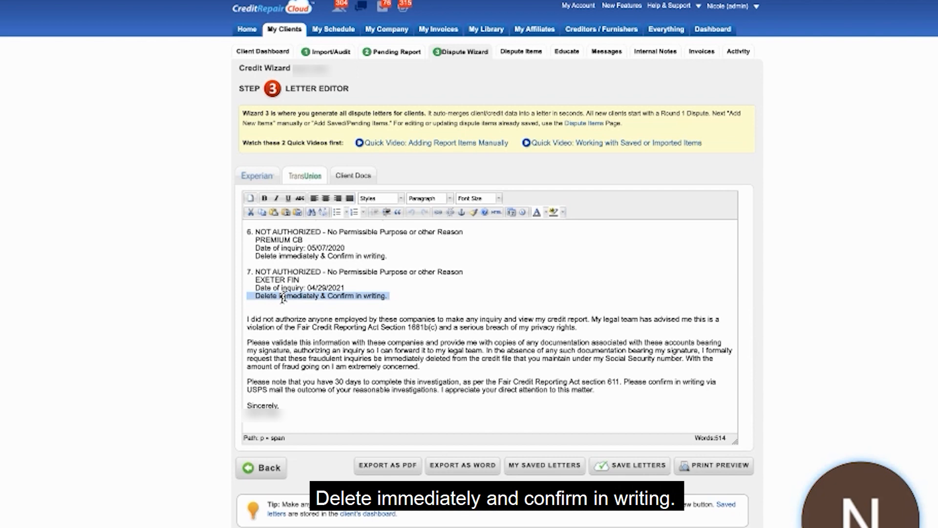
pyautogui.click(266, 281)
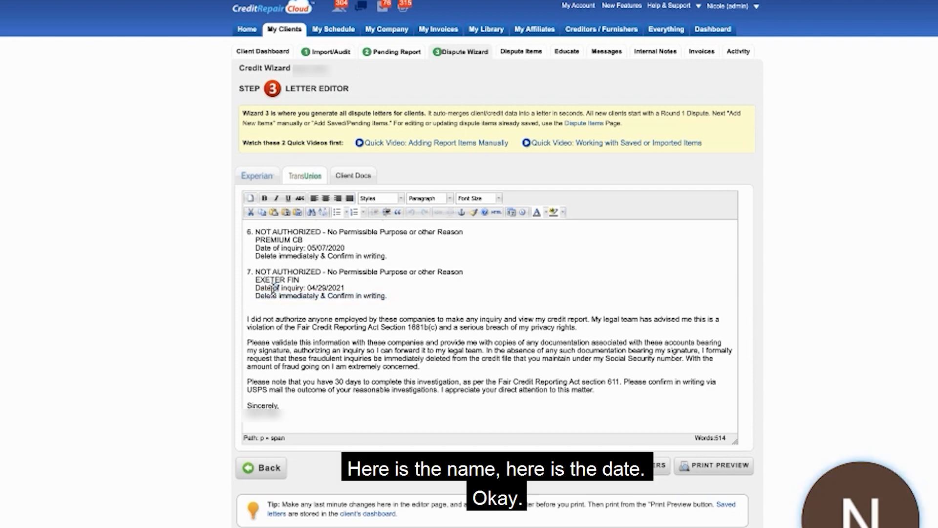
pyautogui.tripleClick(272, 288)
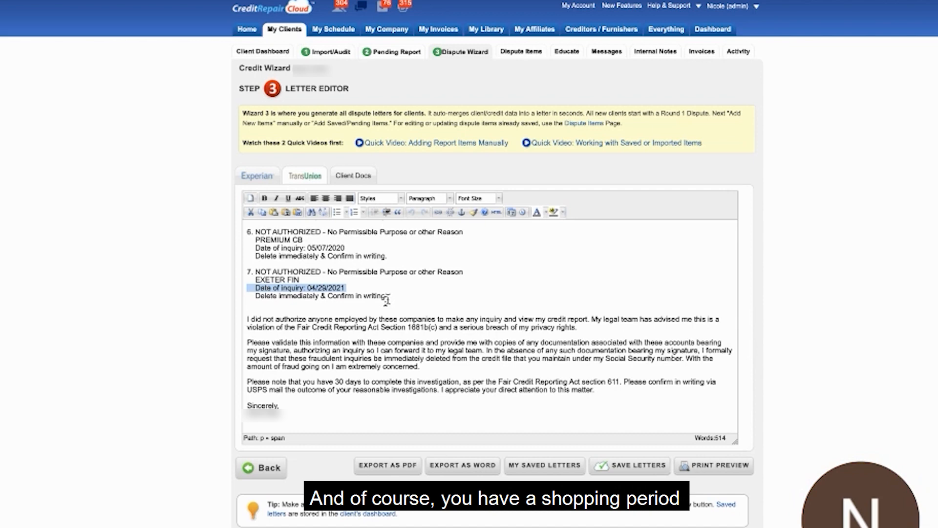
# Save the two inquiry letters again under the name "R2 - INQ", with round 2 and abbreviation INQ.
pyautogui.click(628, 471)
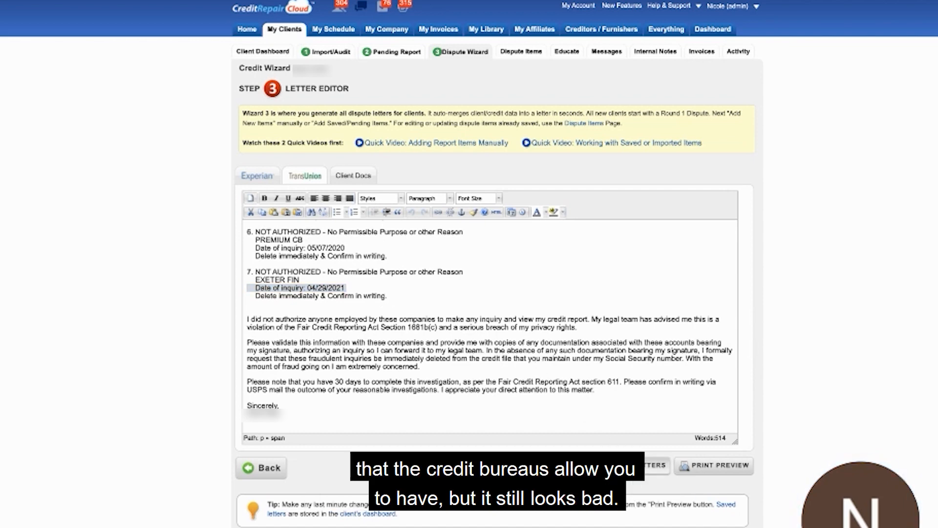
pyautogui.write('R2 - ')
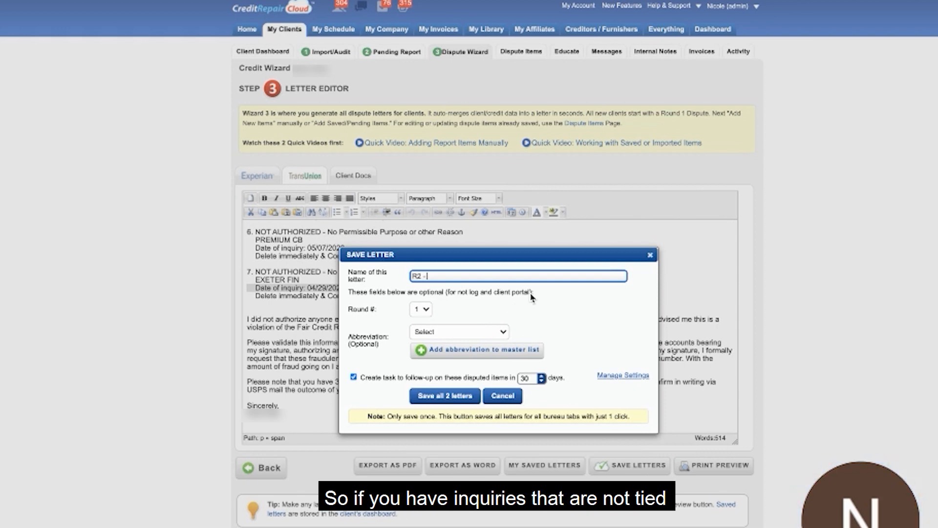
pyautogui.write('INQ')
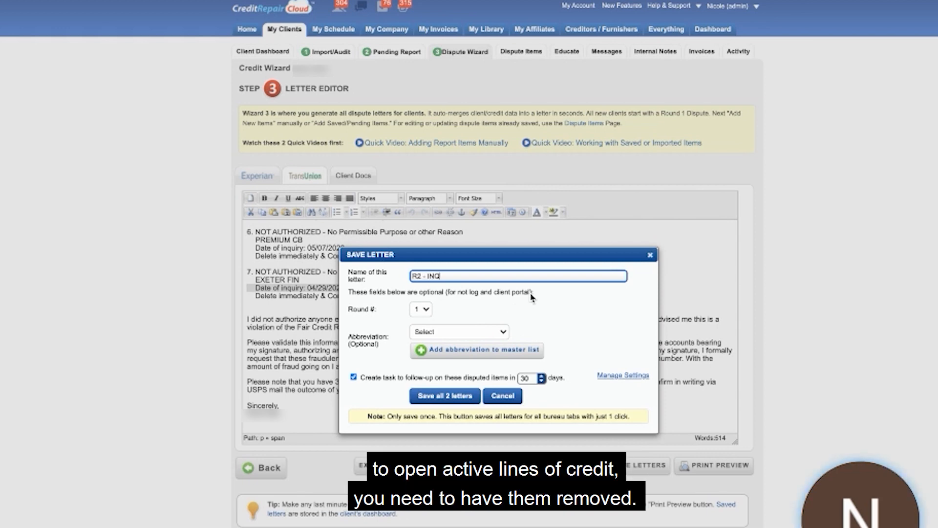
pyautogui.click(422, 310)
pyautogui.click(422, 320)
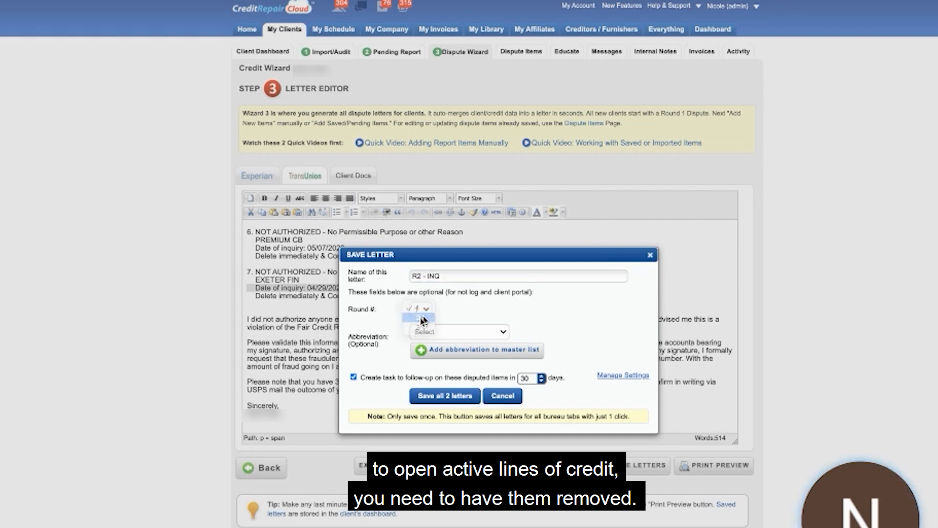
pyautogui.click(430, 328)
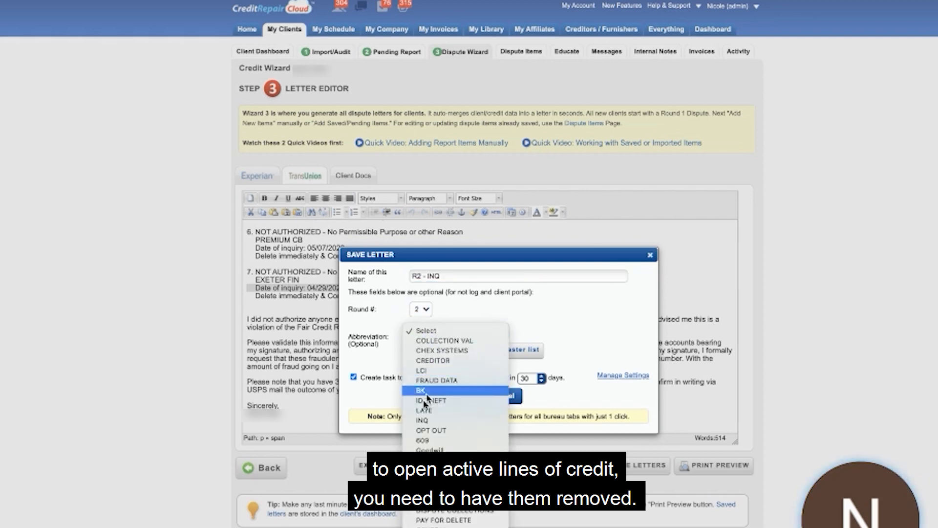
pyautogui.click(424, 420)
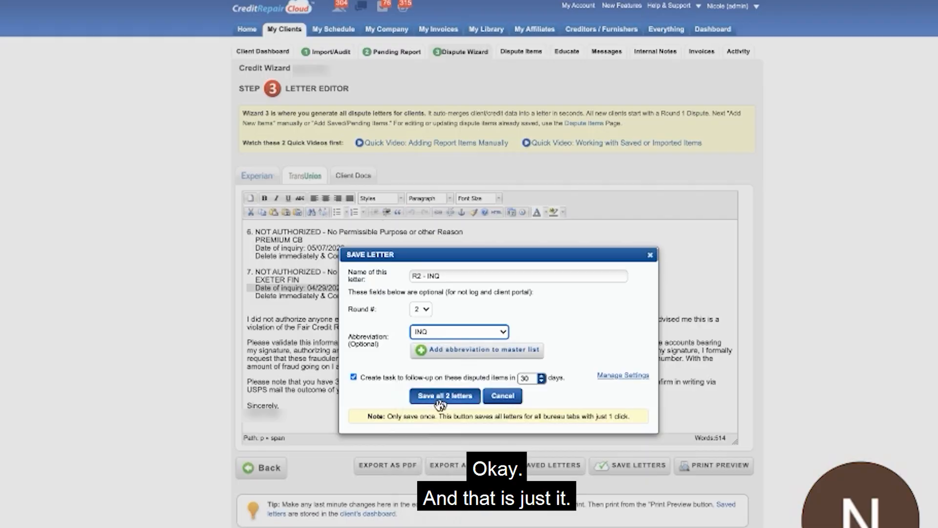
pyautogui.click(440, 397)
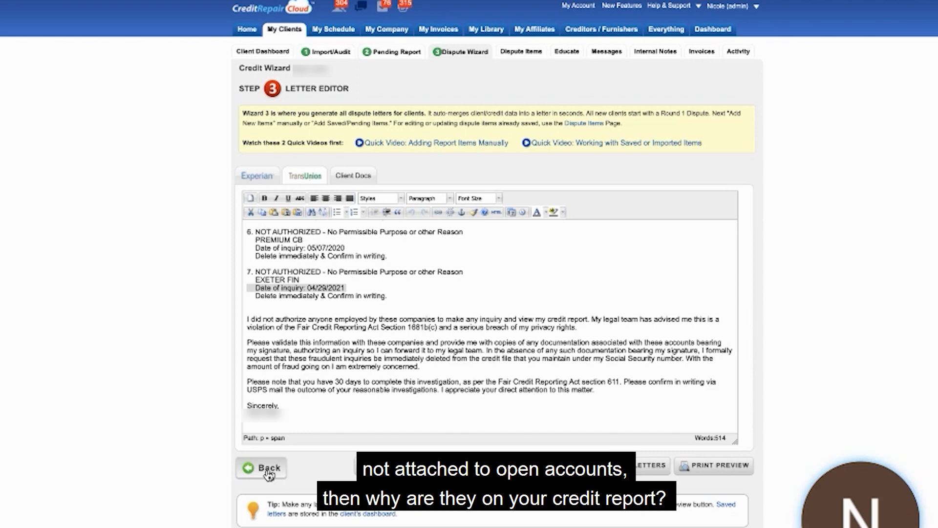
# Return to the dispute items and remove COAF, 1ST PREMIER, the first SANTANDER CONSUMER USA, EXETER FINANCE LLC/WCG and CAPITAL ONE AUTO FIN.
pyautogui.click(269, 470)
pyautogui.scroll(1, 695, 161)
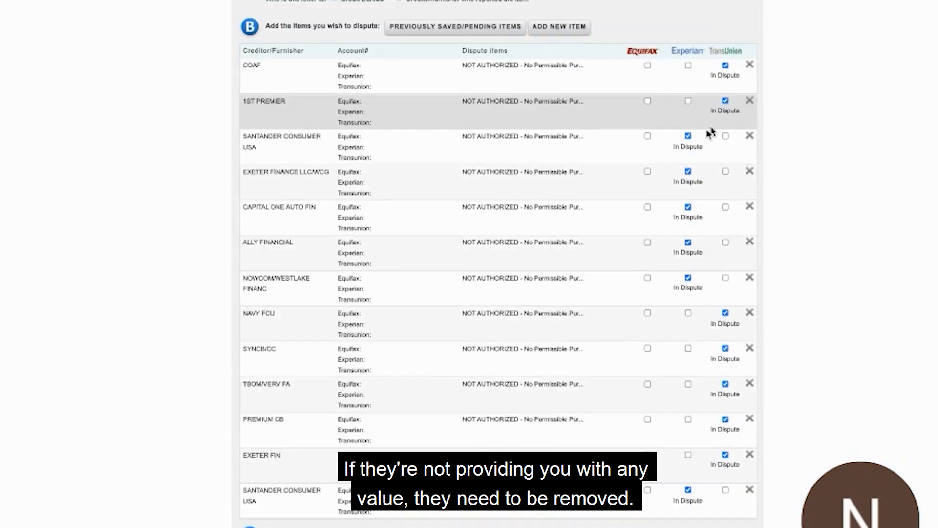
pyautogui.click(749, 65)
pyautogui.click(749, 66)
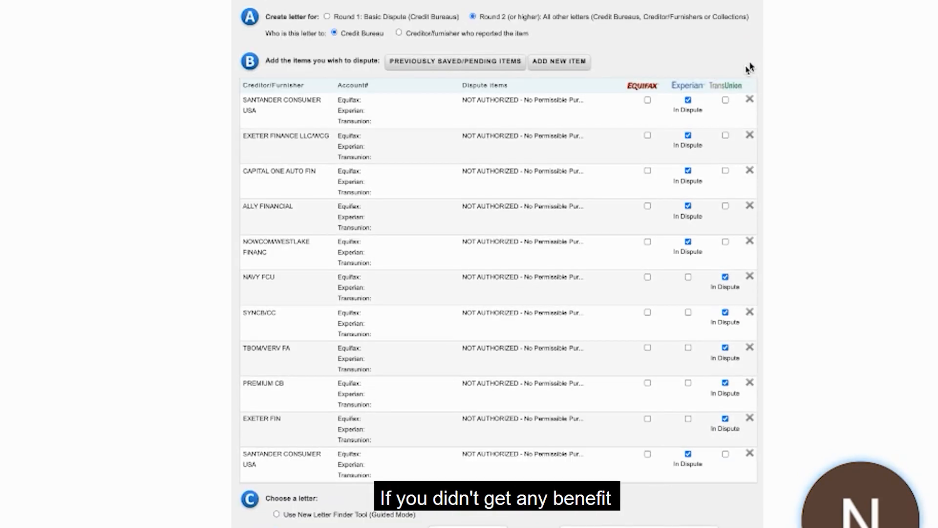
pyautogui.click(750, 104)
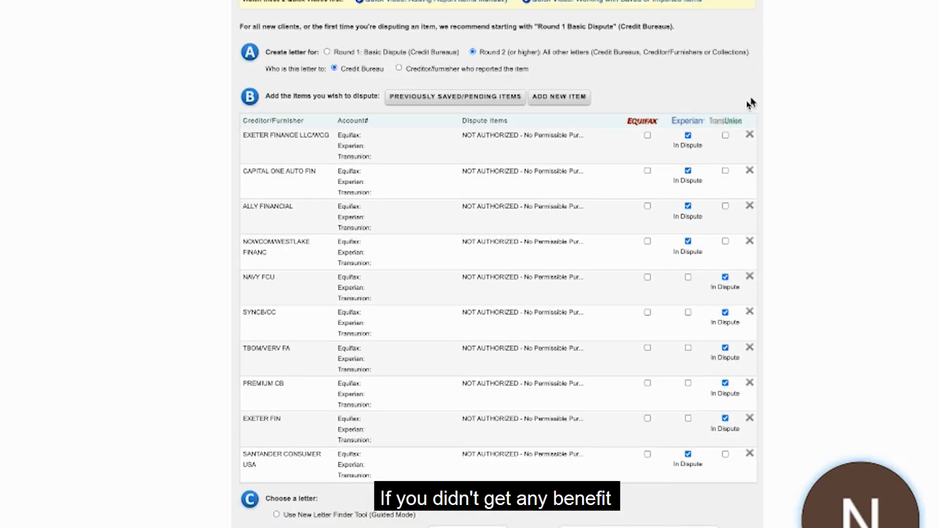
pyautogui.click(749, 139)
pyautogui.click(749, 174)
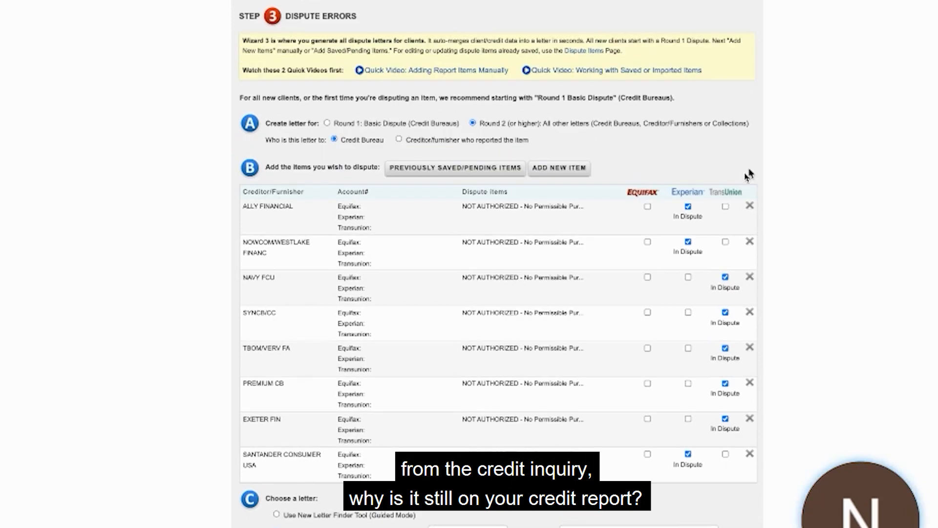
# Remove the remaining dispute items, from ALLY FINANCIAL and NOWCOM/WESTLAKE FINANC through EXETER FIN and SANTANDER CONSUMER USA.
pyautogui.click(750, 211)
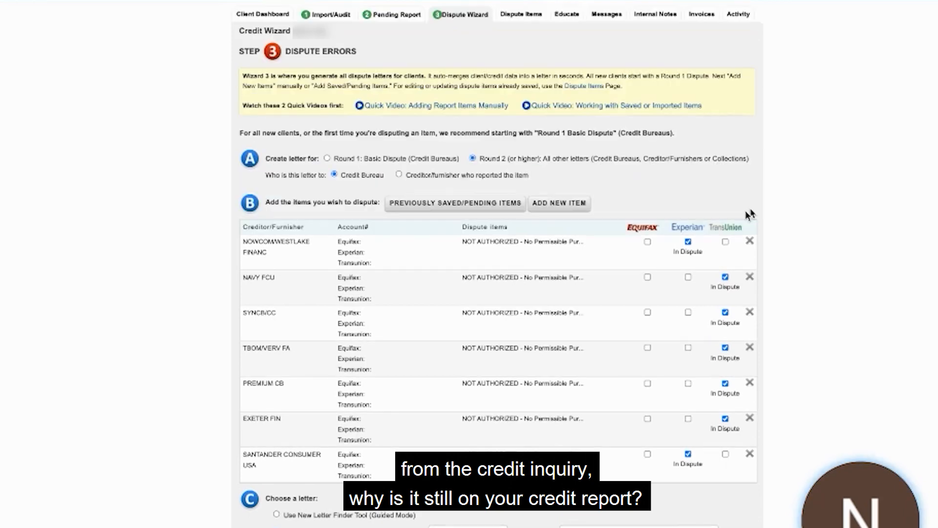
pyautogui.click(751, 243)
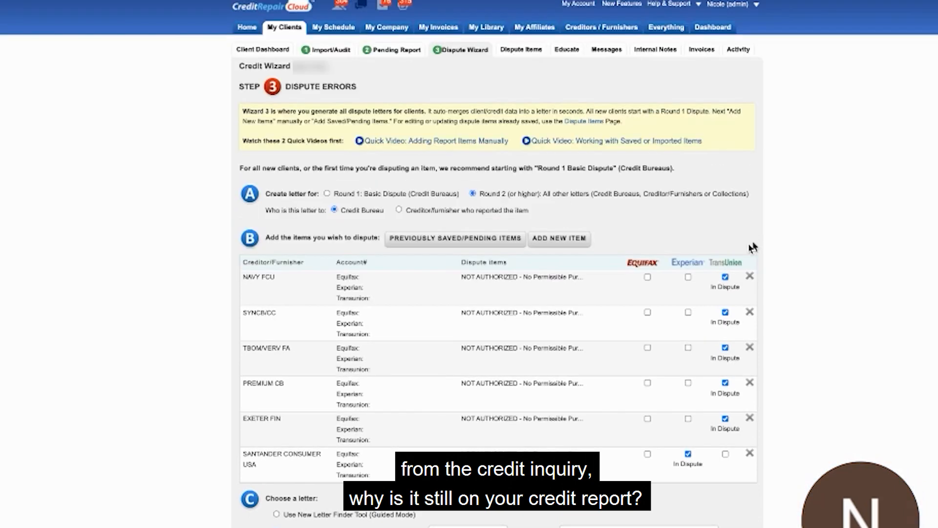
pyautogui.click(749, 283)
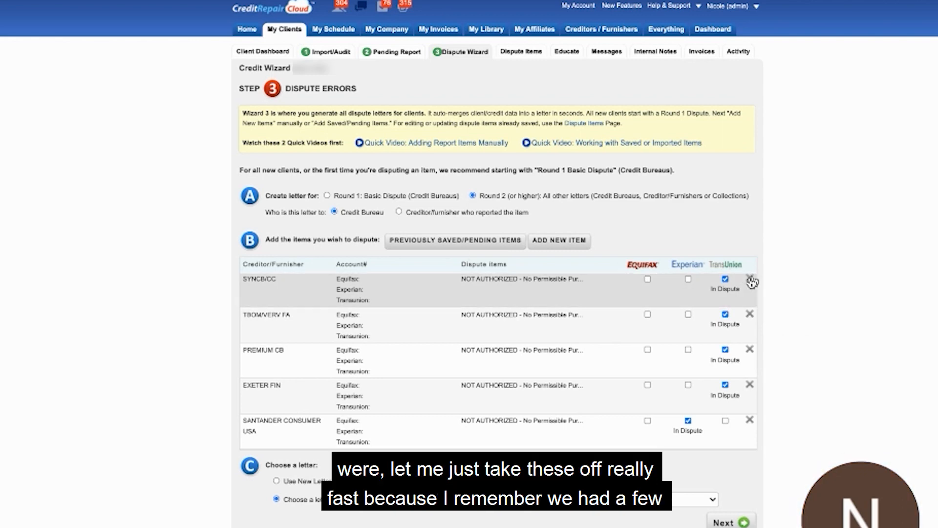
pyautogui.click(750, 279)
pyautogui.click(750, 279)
pyautogui.click(751, 279)
pyautogui.click(750, 279)
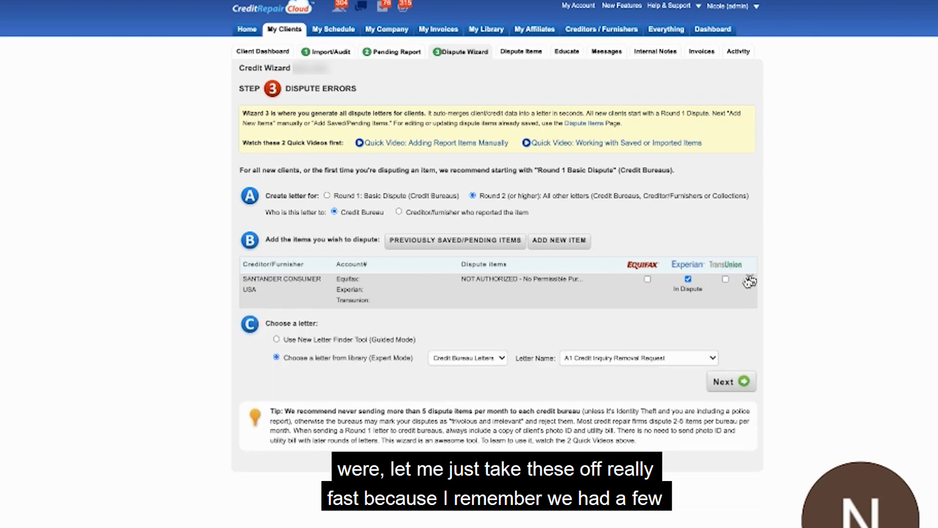
pyautogui.click(750, 279)
# Select the last EXETER FIN, CREDCO, COAF and the SANTANDER CONSUMER USA directly above them from the previously saved items.
pyautogui.click(442, 243)
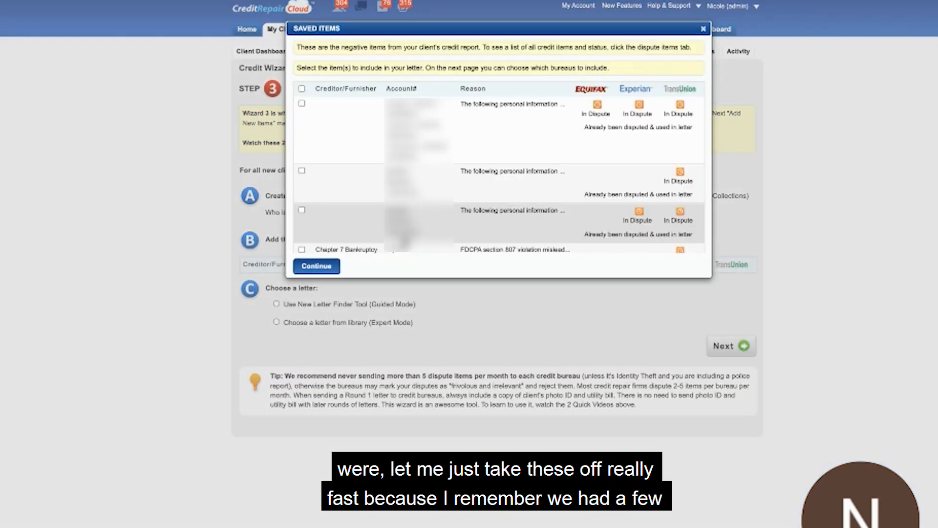
pyautogui.scroll(-10, 404, 235)
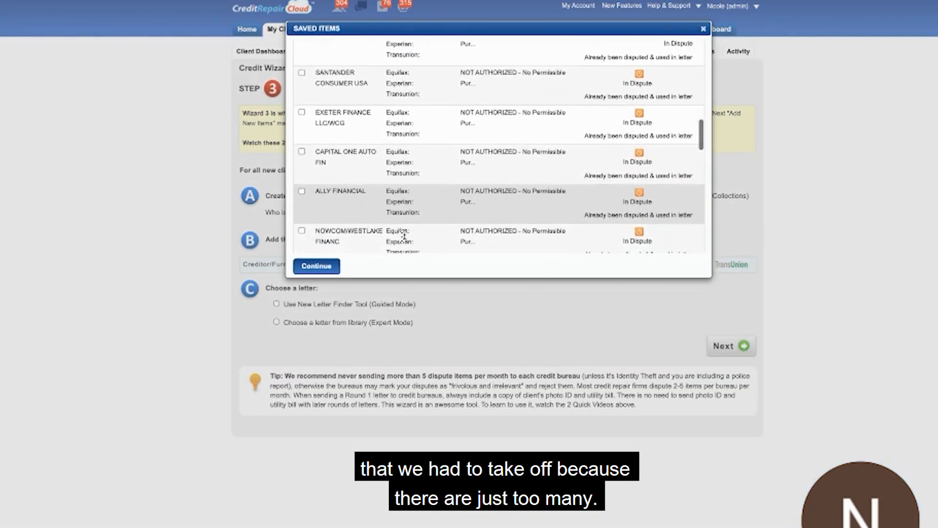
pyautogui.scroll(-5, 404, 234)
pyautogui.scroll(-6, 323, 206)
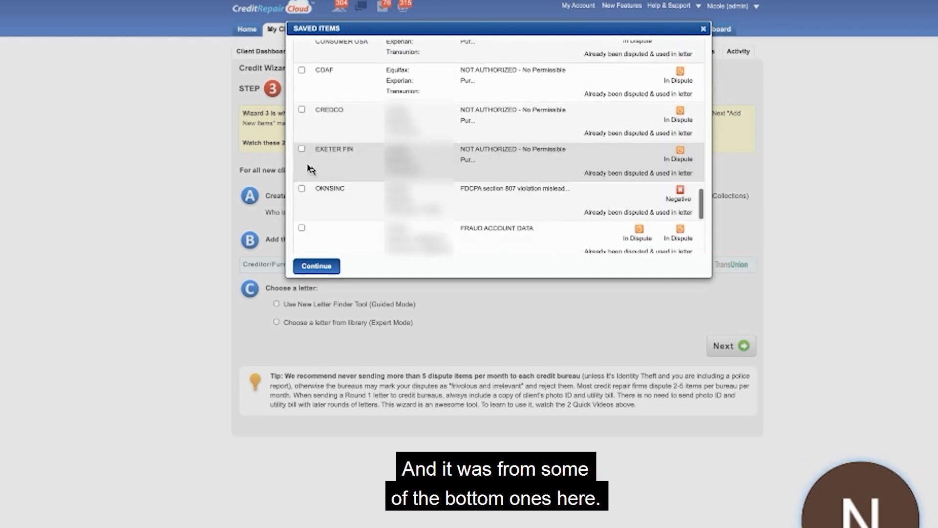
pyautogui.click(308, 167)
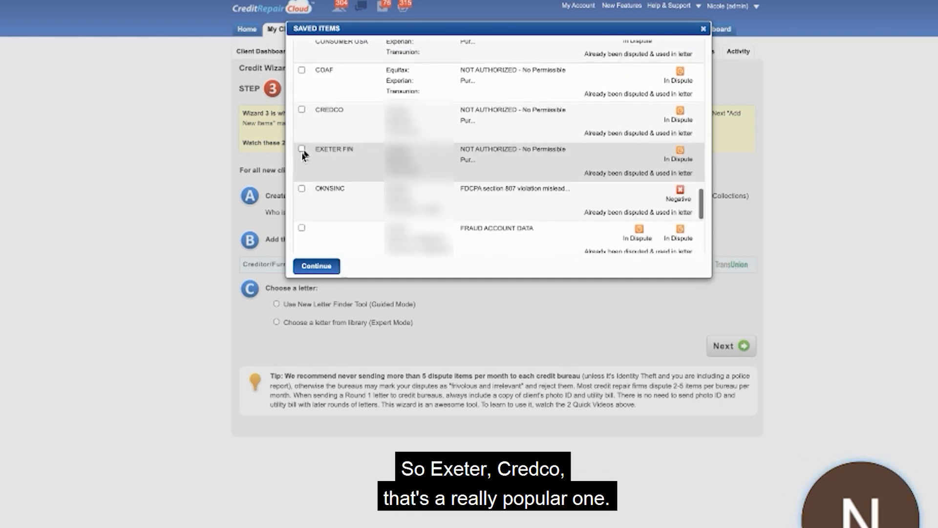
pyautogui.click(305, 125)
pyautogui.scroll(2, 305, 125)
pyautogui.click(305, 126)
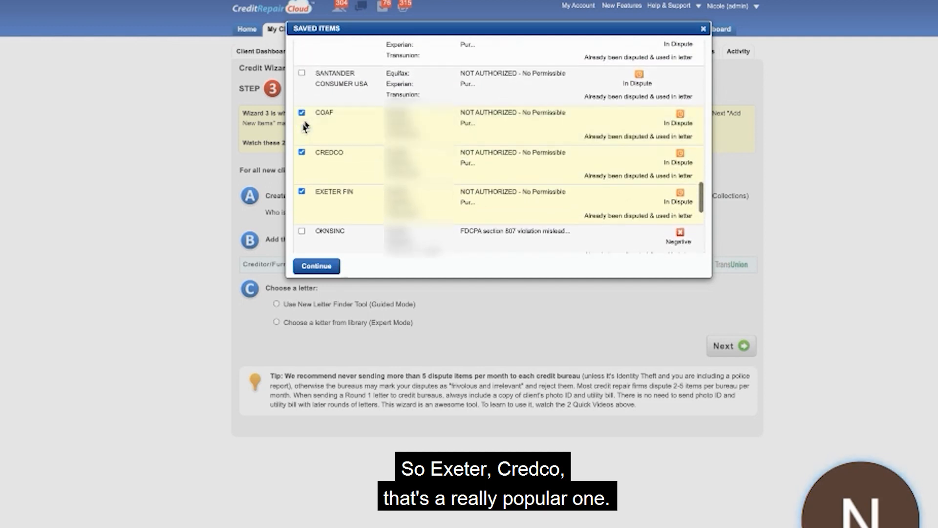
pyautogui.scroll(1, 305, 126)
pyautogui.click(305, 126)
pyautogui.scroll(1, 305, 127)
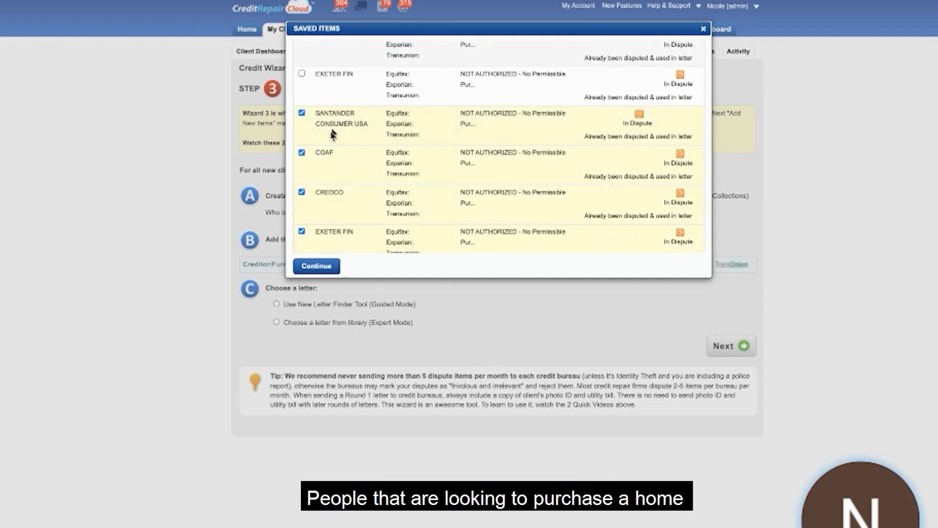
# Check the selection against the neighbouring saved items and add the four selected inquiries to the letter.
pyautogui.scroll(2, 336, 134)
pyautogui.scroll(-4, 336, 134)
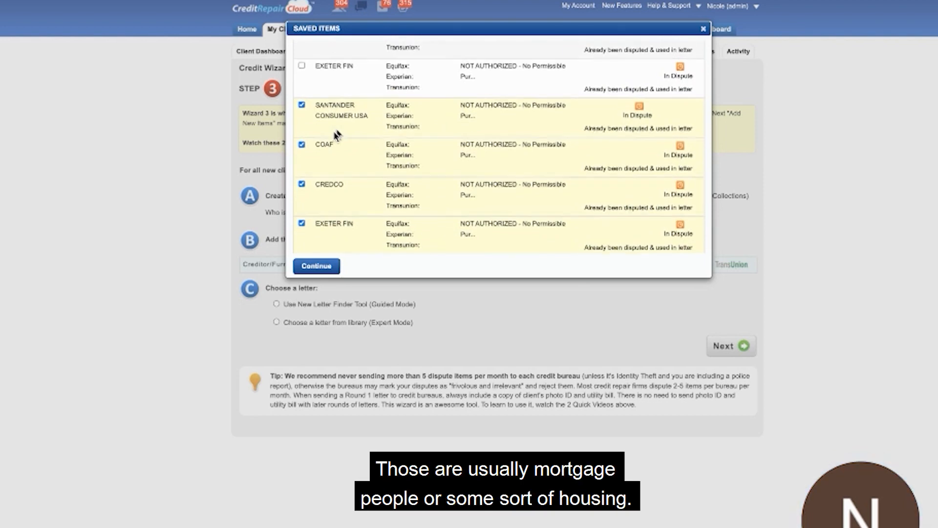
pyautogui.scroll(1, 336, 135)
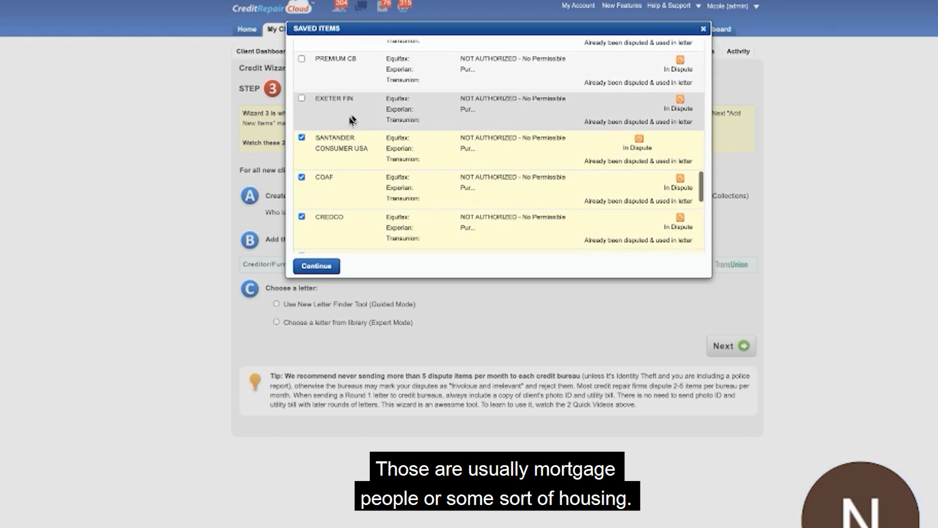
pyautogui.scroll(-3, 352, 175)
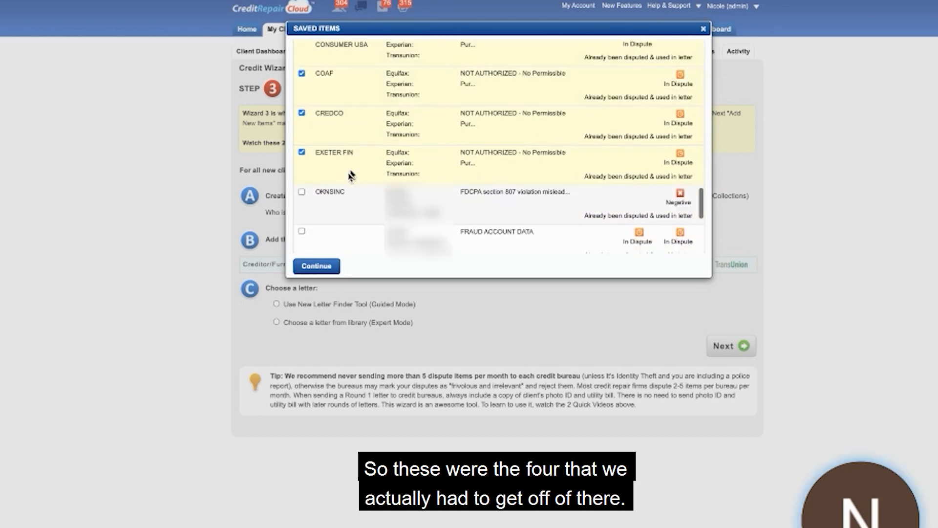
pyautogui.click(317, 267)
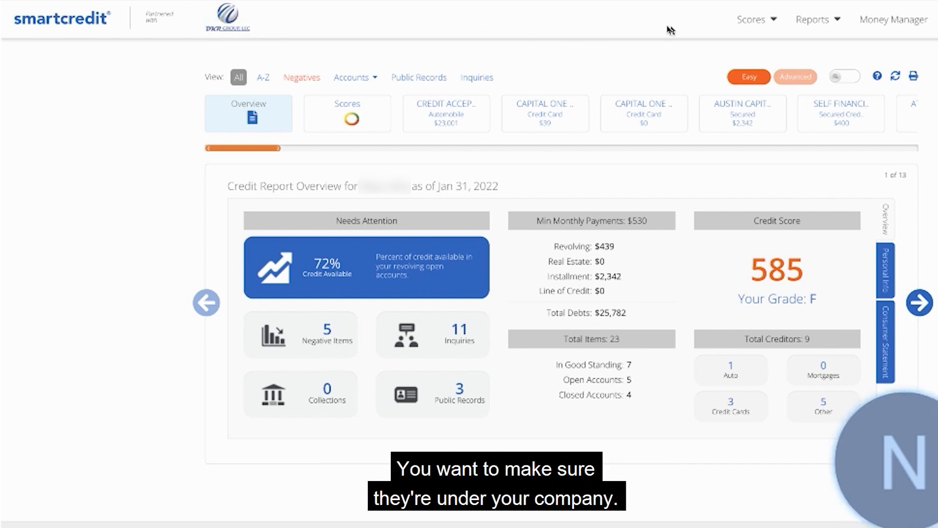
# In SmartCredit, open the client's 3B report and scores and change it to the classic view.
pyautogui.click(814, 23)
pyautogui.click(786, 98)
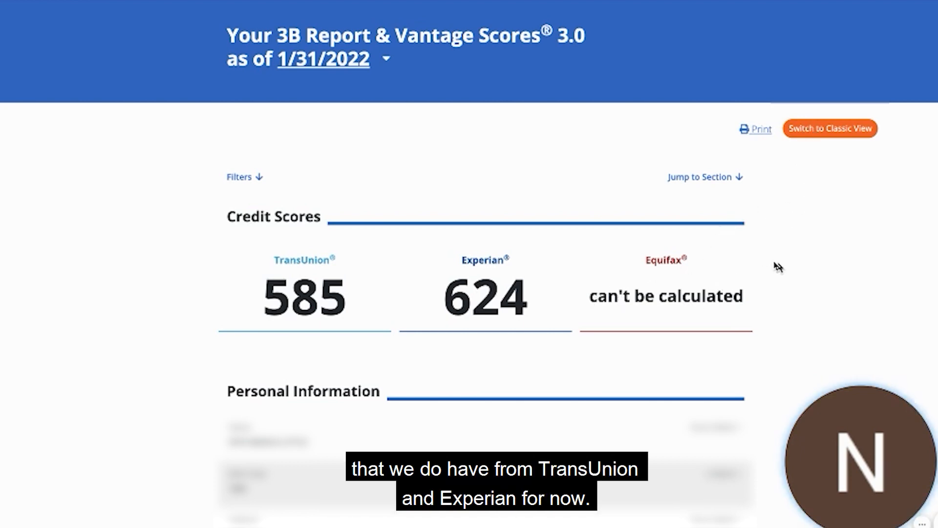
pyautogui.click(812, 131)
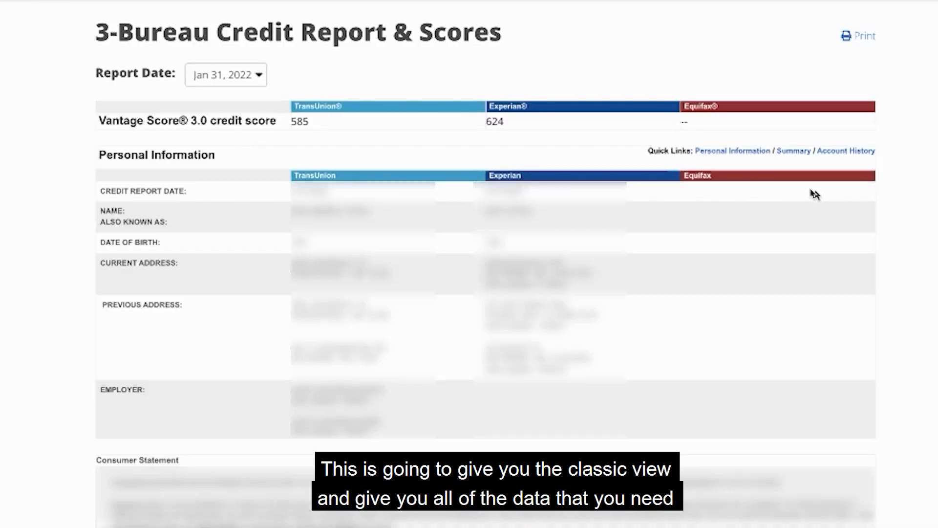
# Look through the report's accounts and public records, and check which credit bureaus the listed inquiries belong to.
pyautogui.scroll(-10, 815, 194)
pyautogui.scroll(-5, 815, 195)
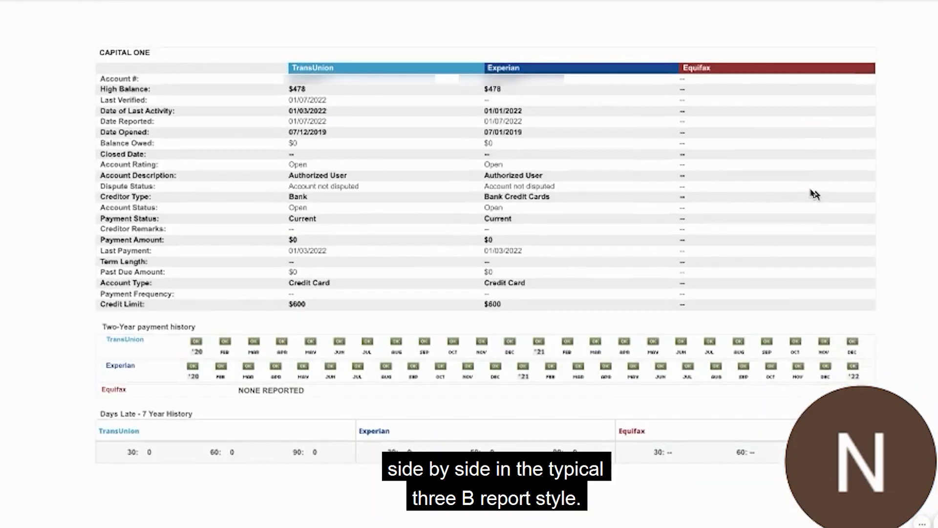
pyautogui.scroll(-7, 671, 500)
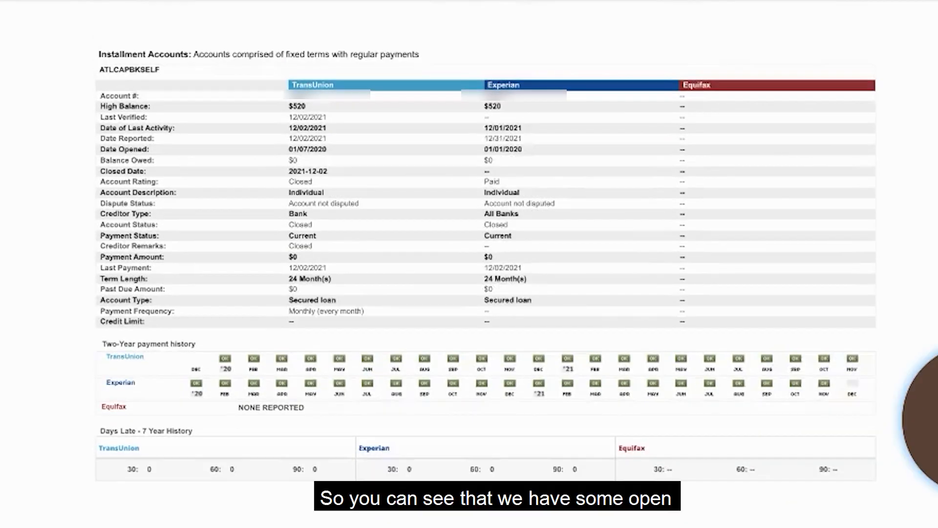
pyautogui.scroll(-7, 486, 244)
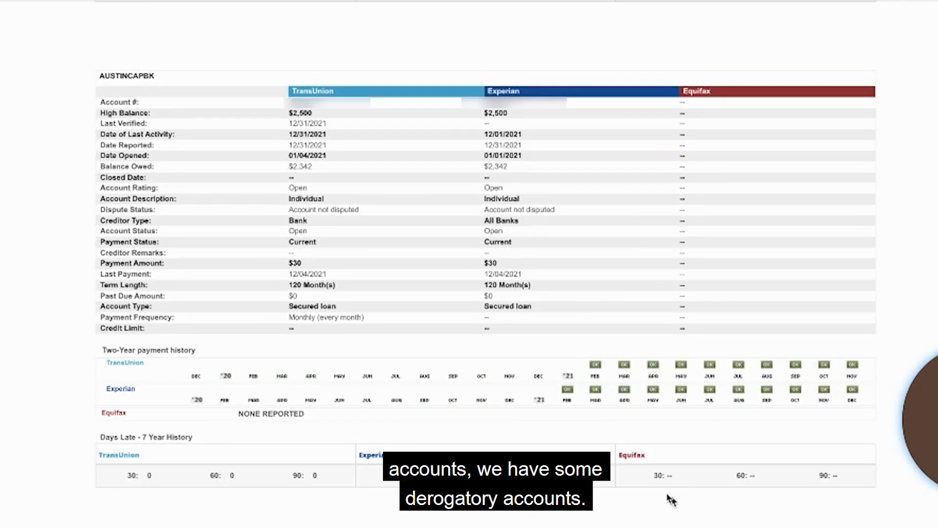
pyautogui.scroll(-7, 670, 498)
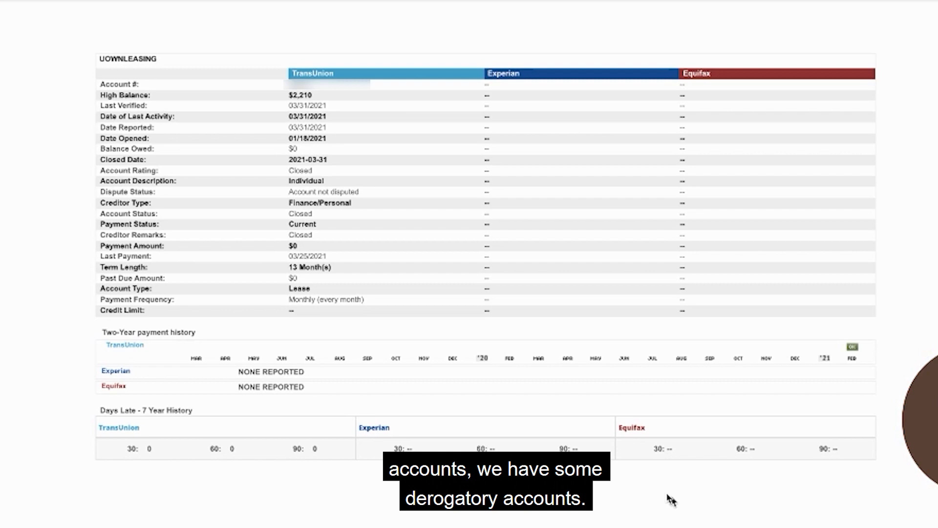
pyautogui.scroll(-7, 671, 499)
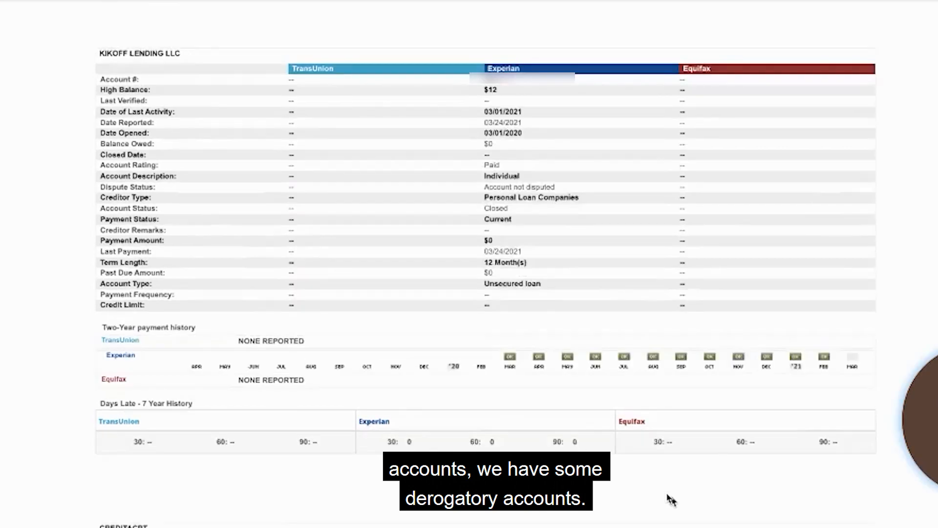
pyautogui.scroll(-7, 670, 499)
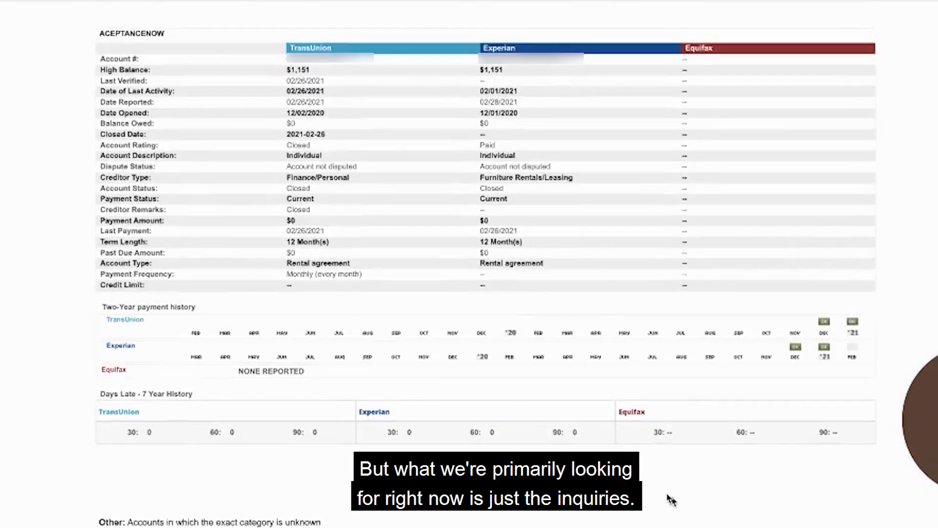
pyautogui.scroll(-8, 670, 498)
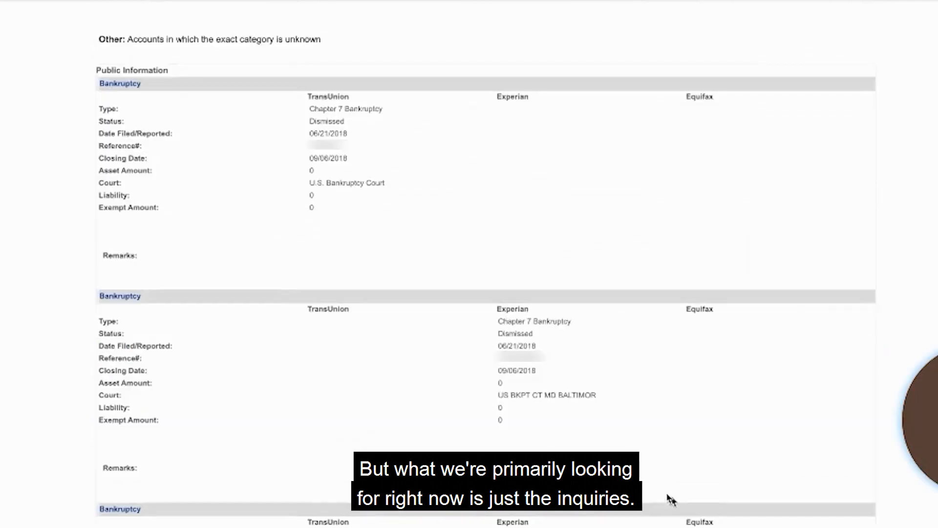
pyautogui.scroll(-7, 670, 498)
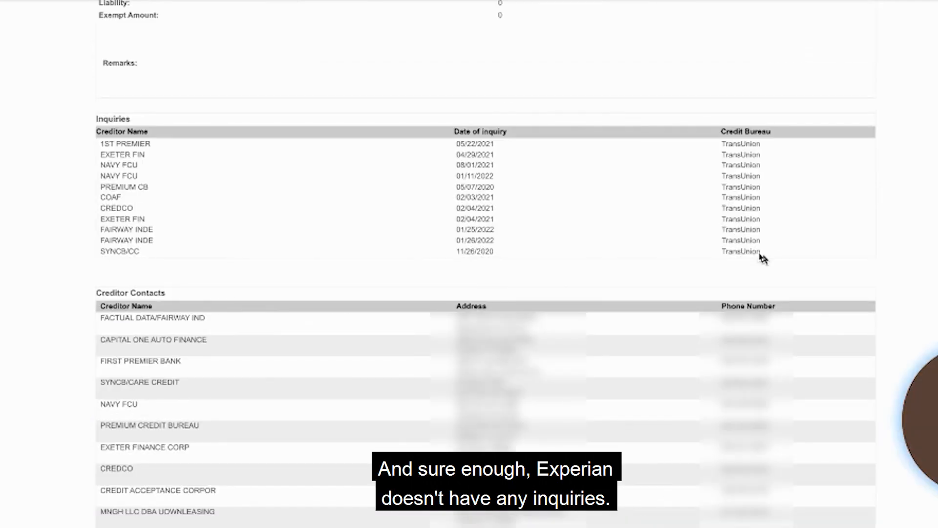
pyautogui.moveTo(917, 378)
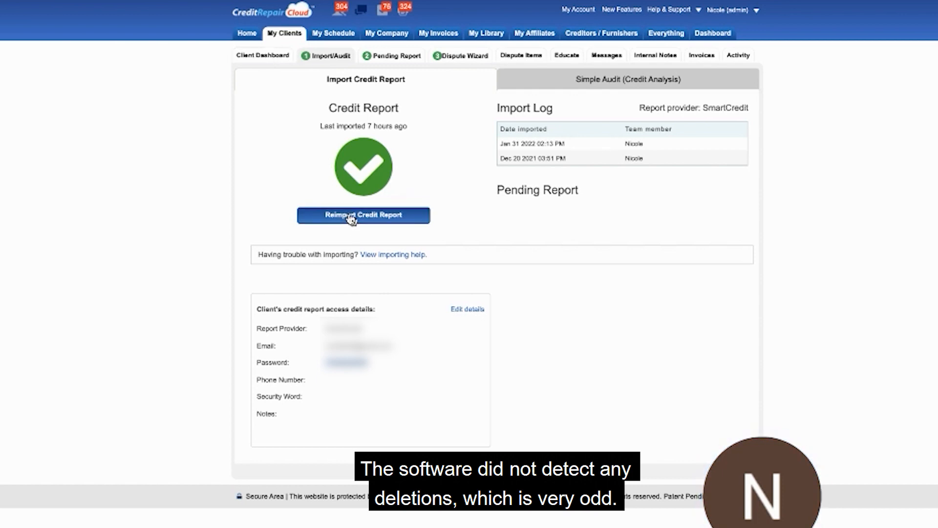
# Switch to Credit Repair Cloud and review the bureau status of the inquiries among all the client's dispute items.
pyautogui.click(519, 57)
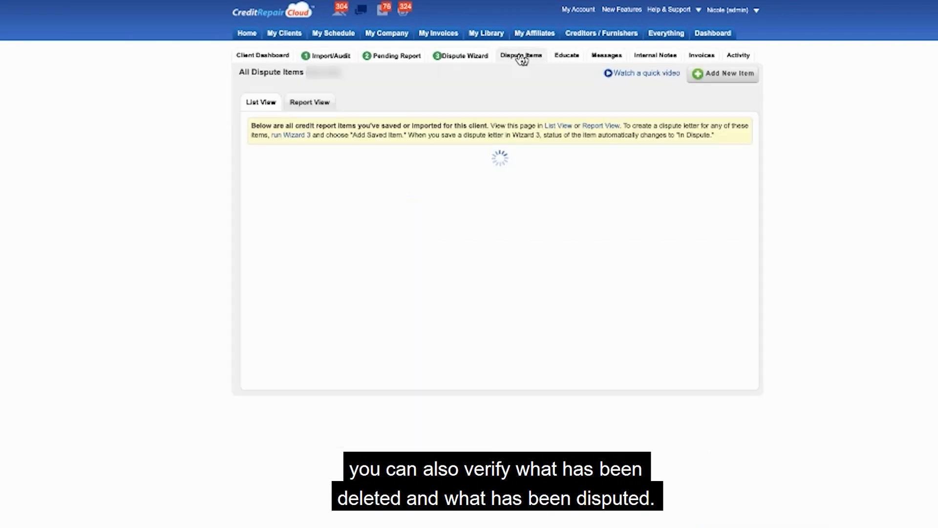
pyautogui.scroll(-4, 534, 226)
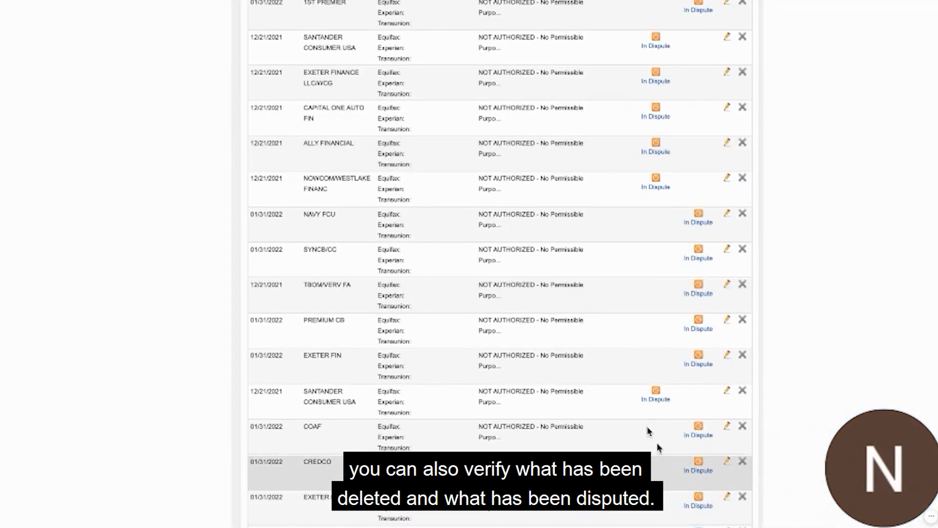
pyautogui.scroll(5, 619, 367)
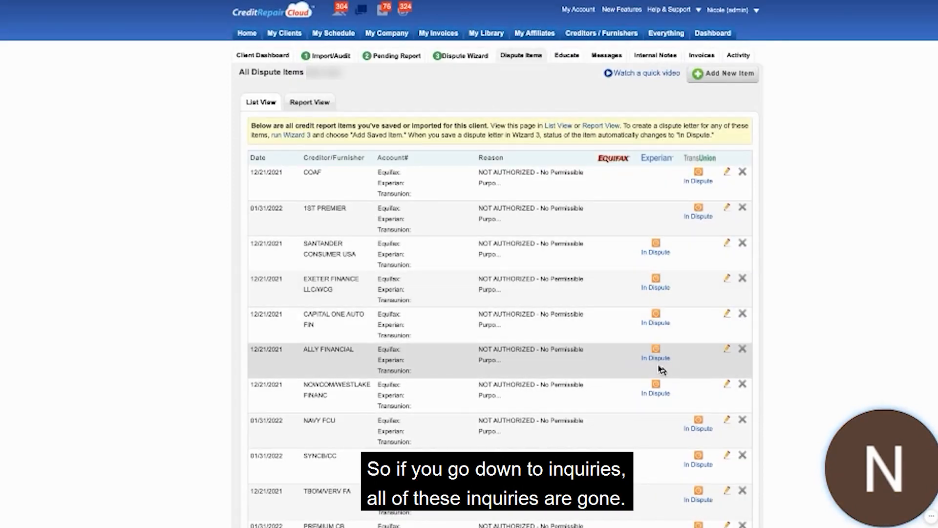
pyautogui.scroll(-9, 657, 389)
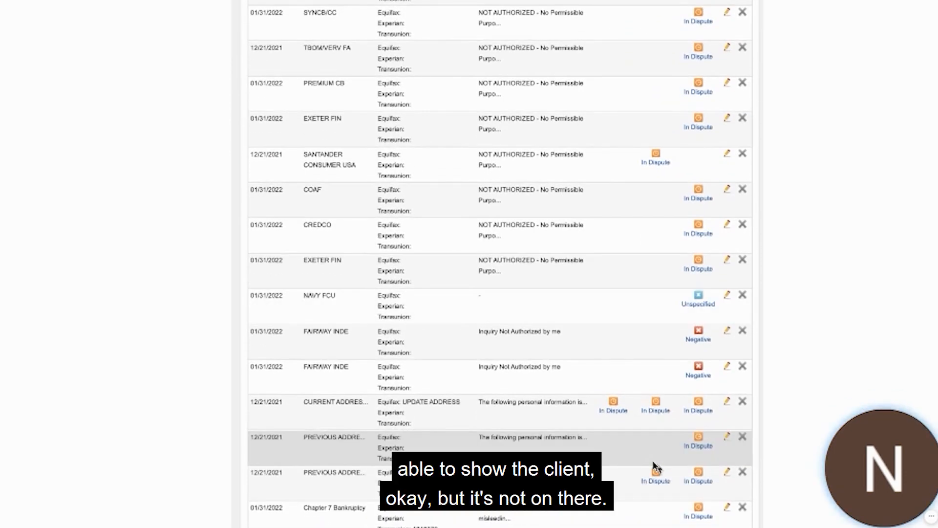
pyautogui.scroll(-10, 656, 468)
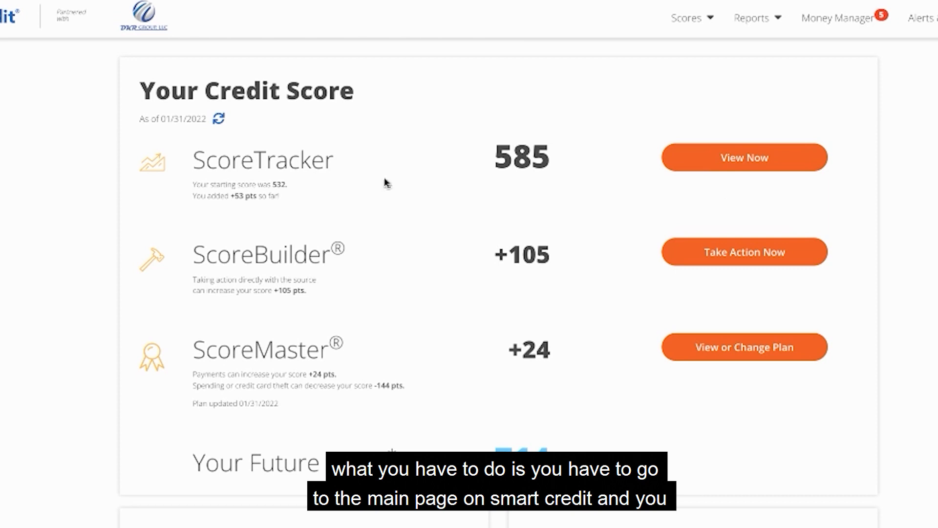
# Switch to SmartCredit, request an update of the client's credit report and open the report.
pyautogui.click(219, 122)
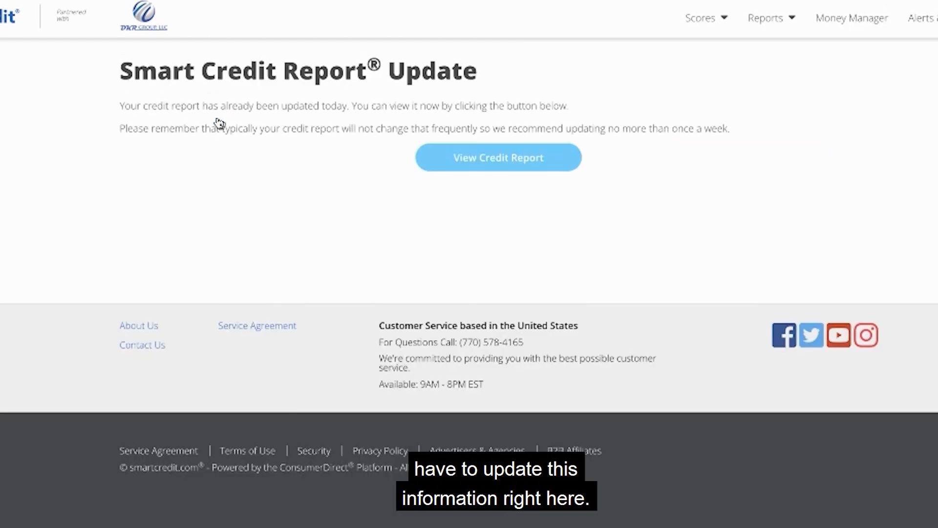
pyautogui.click(510, 162)
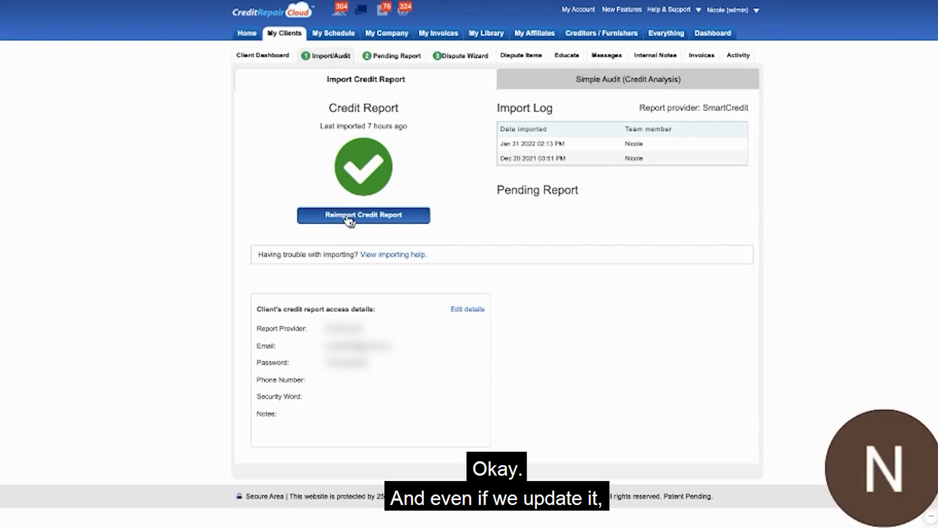
# Reimport the client's credit report into Credit Repair Cloud, continuing with the duplicate report, and bring up the reimport summary.
pyautogui.click(347, 218)
pyautogui.click(468, 155)
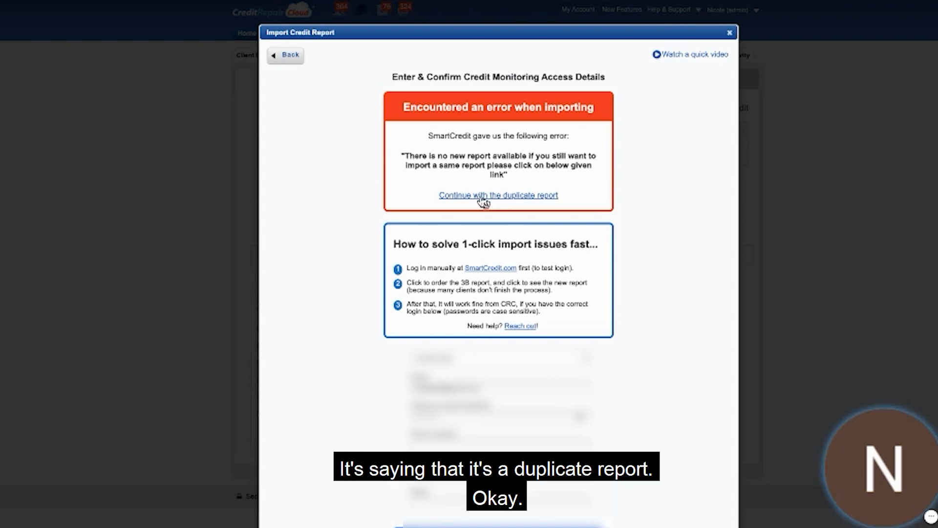
pyautogui.click(484, 197)
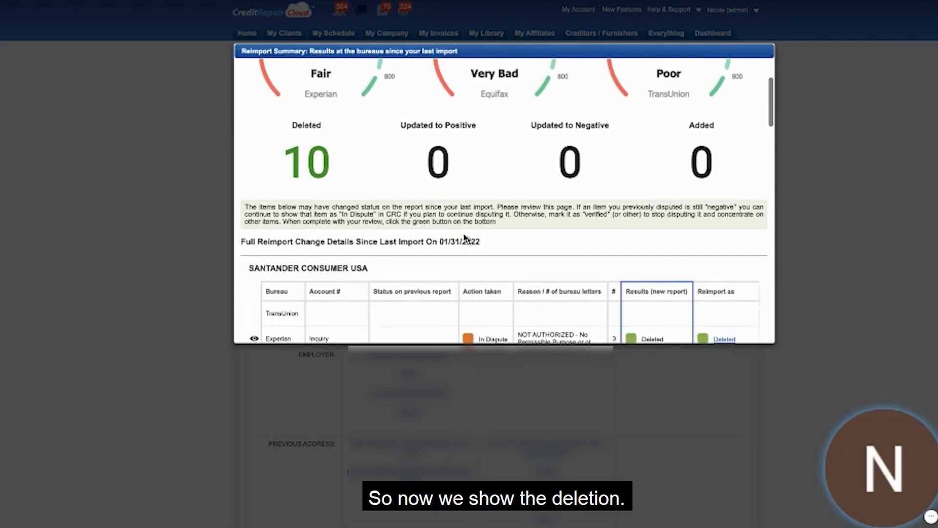
pyautogui.scroll(-5, 464, 238)
pyautogui.scroll(8, 465, 238)
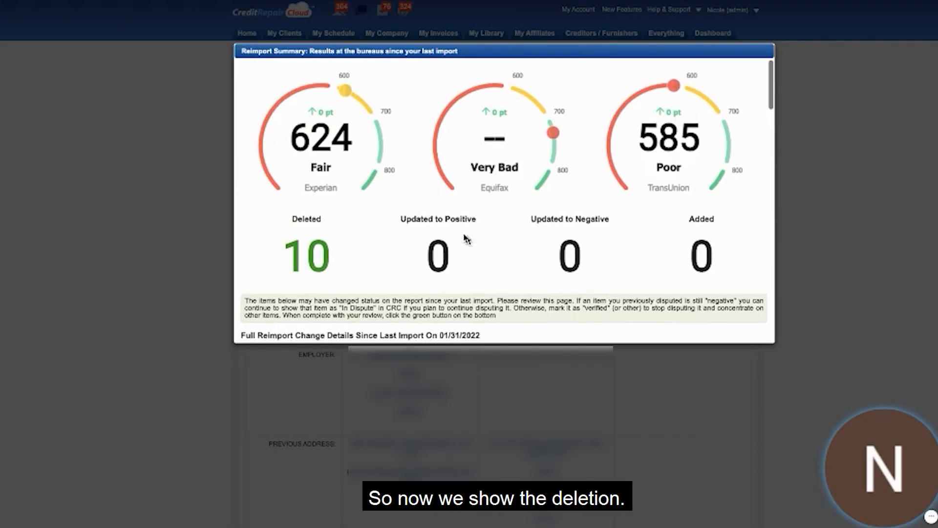
# Review the deleted items and the per-bureau results for each creditor throughout the reimport summary.
pyautogui.scroll(-5, 465, 238)
pyautogui.scroll(4, 465, 238)
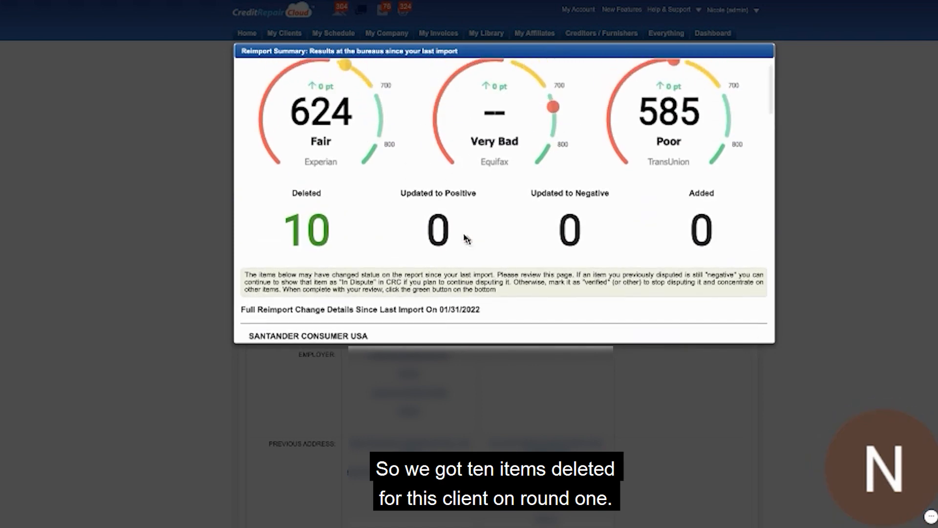
pyautogui.scroll(-2, 465, 238)
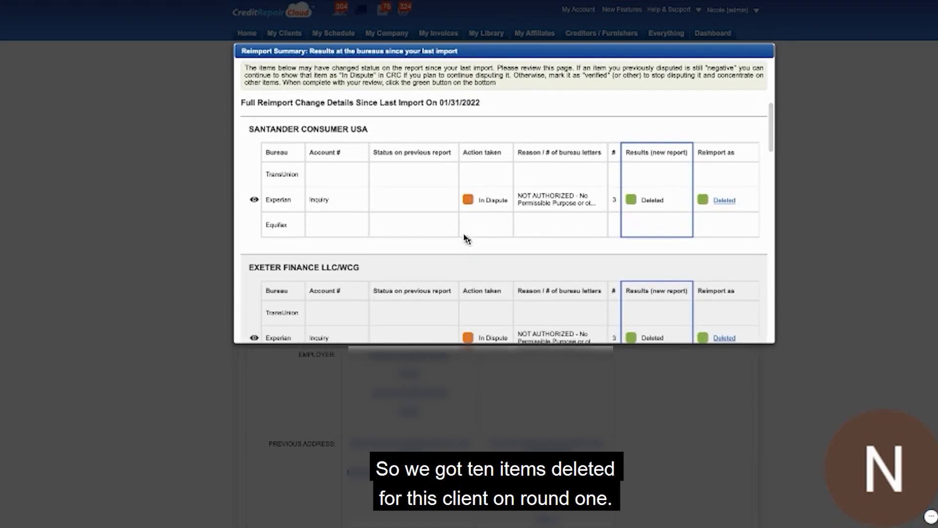
pyautogui.scroll(-1, 571, 193)
pyautogui.scroll(-2, 572, 194)
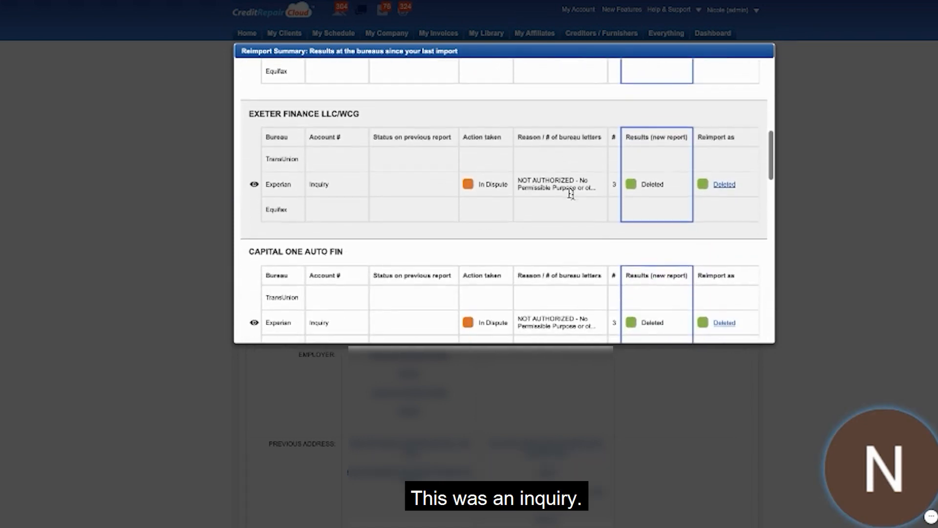
pyautogui.scroll(-2, 572, 198)
pyautogui.scroll(-4, 572, 198)
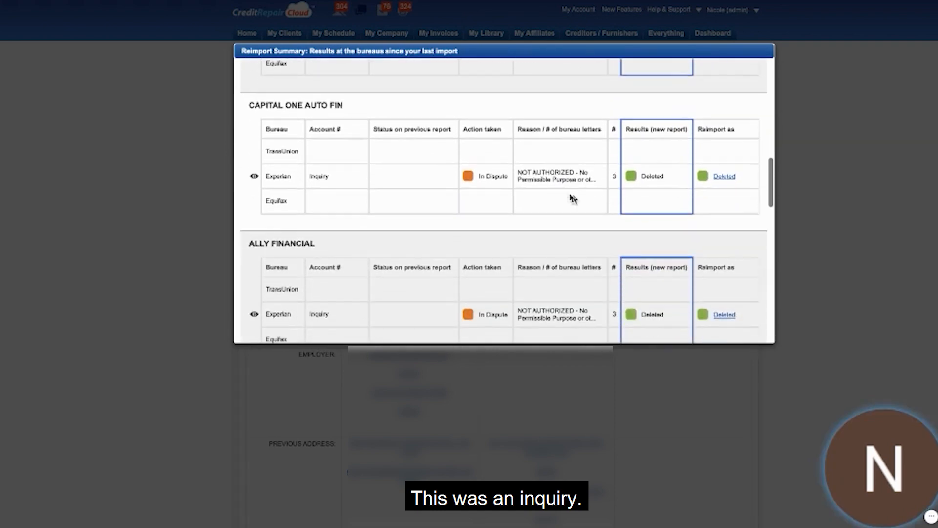
pyautogui.scroll(-6, 573, 198)
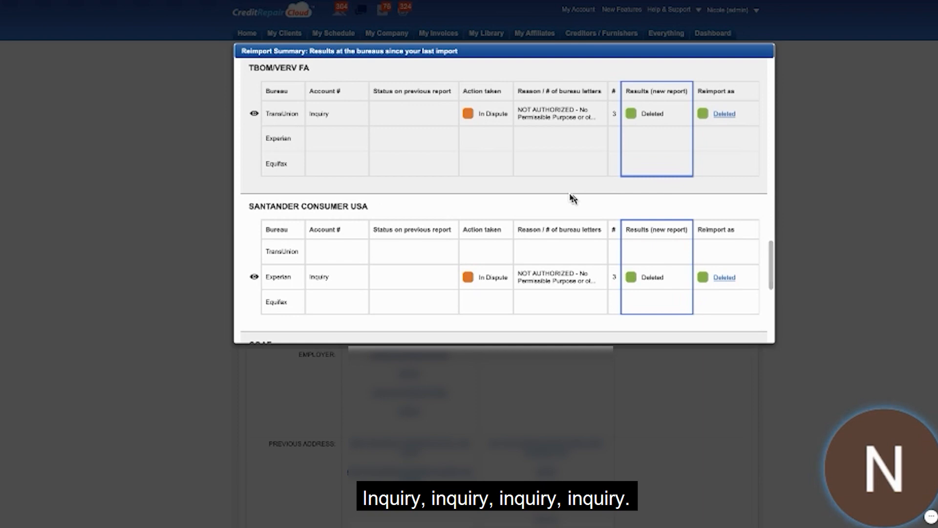
pyautogui.scroll(-5, 573, 198)
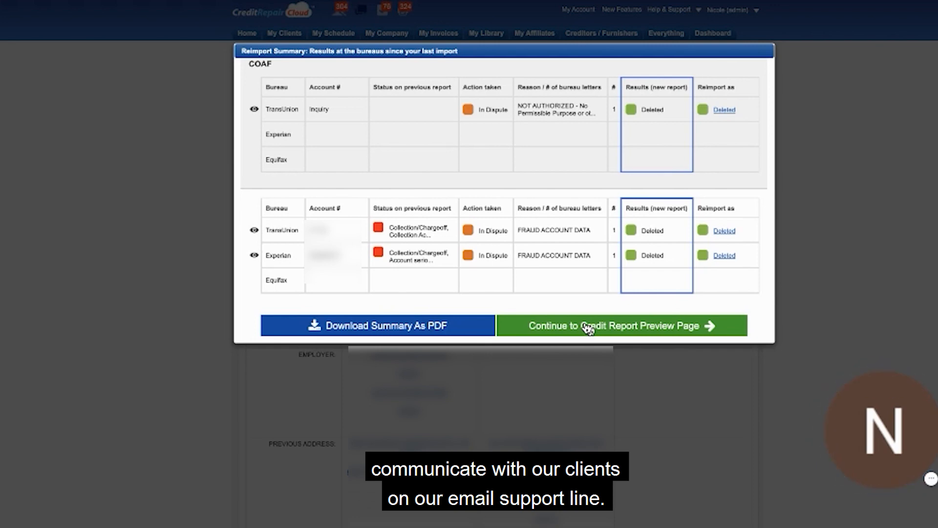
# Continue to the credit report preview and check the client's personal profile and credit summary.
pyautogui.click(549, 326)
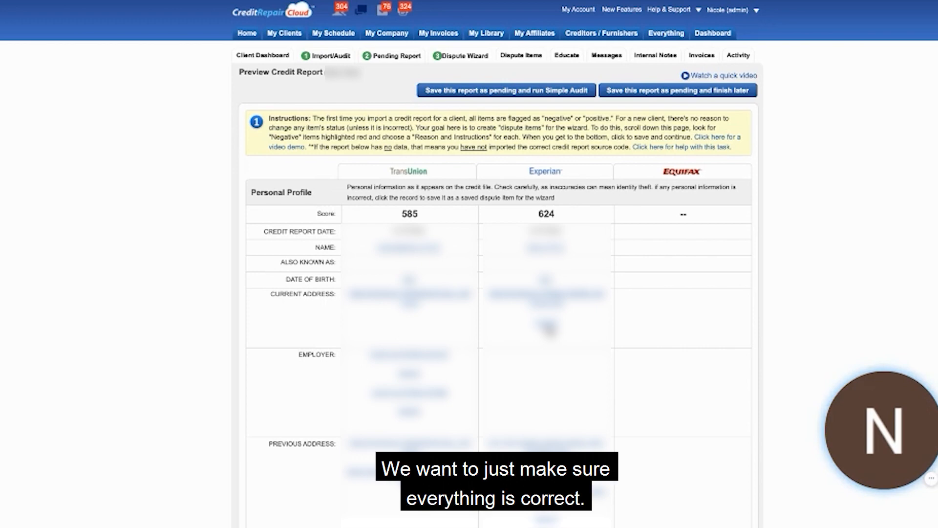
pyautogui.scroll(-3, 548, 326)
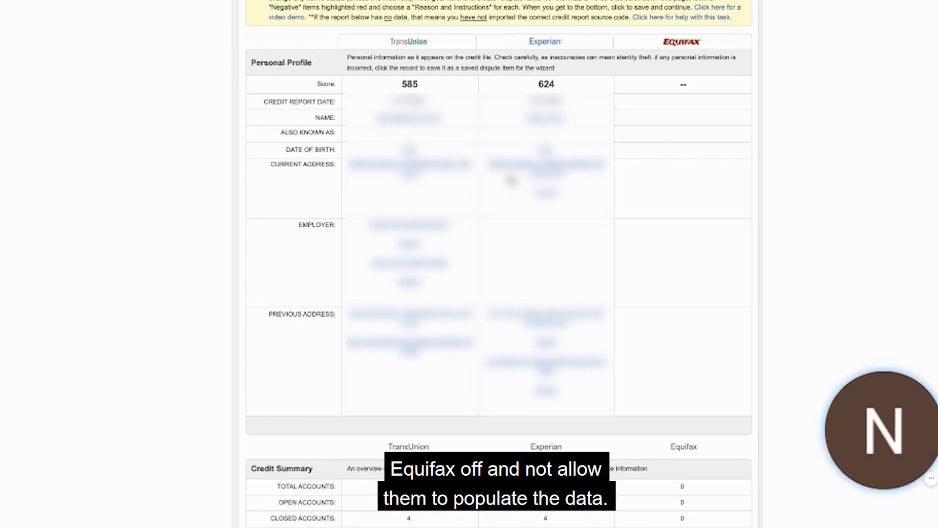
pyautogui.scroll(-1, 513, 217)
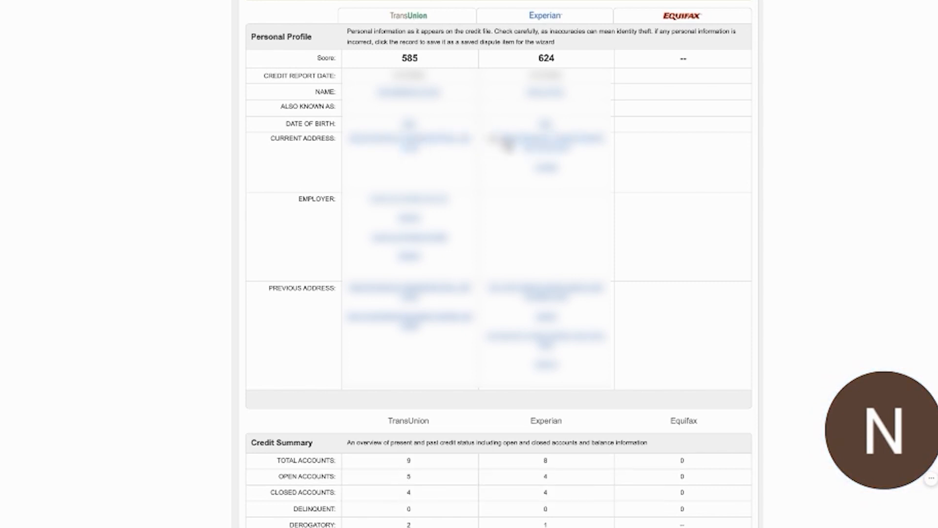
pyautogui.scroll(-1, 407, 264)
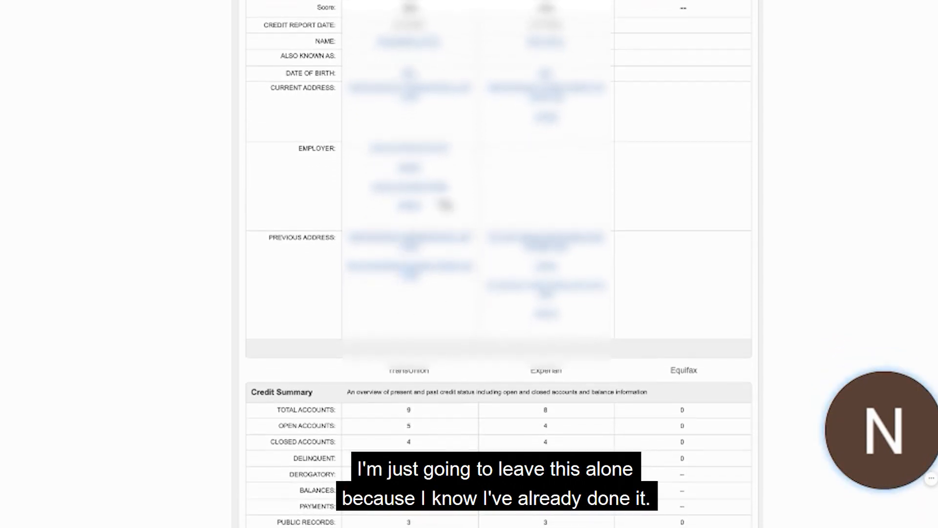
pyautogui.scroll(-1, 499, 287)
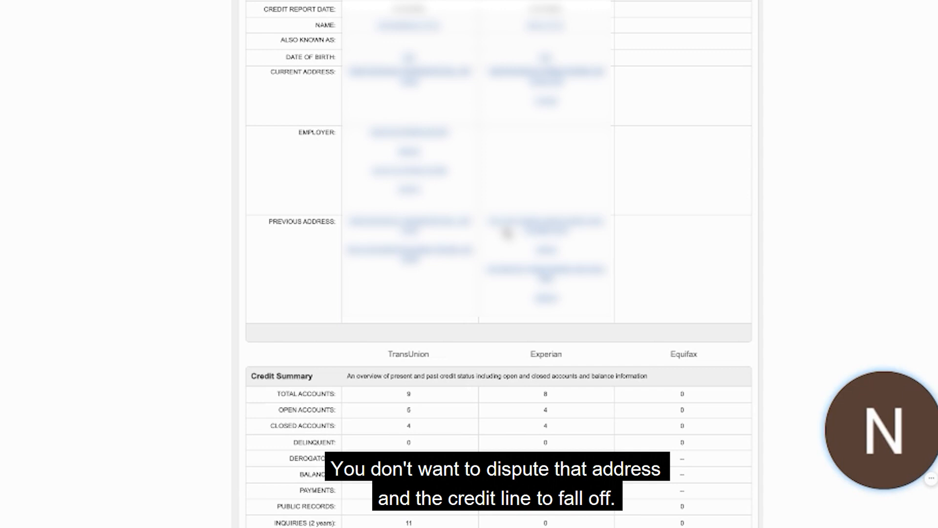
# Mark the two TransUnion FAIRWAY INDE inquiries dated 01/25/2022 and 01/26/2022 for dispute.
pyautogui.scroll(-10, 532, 226)
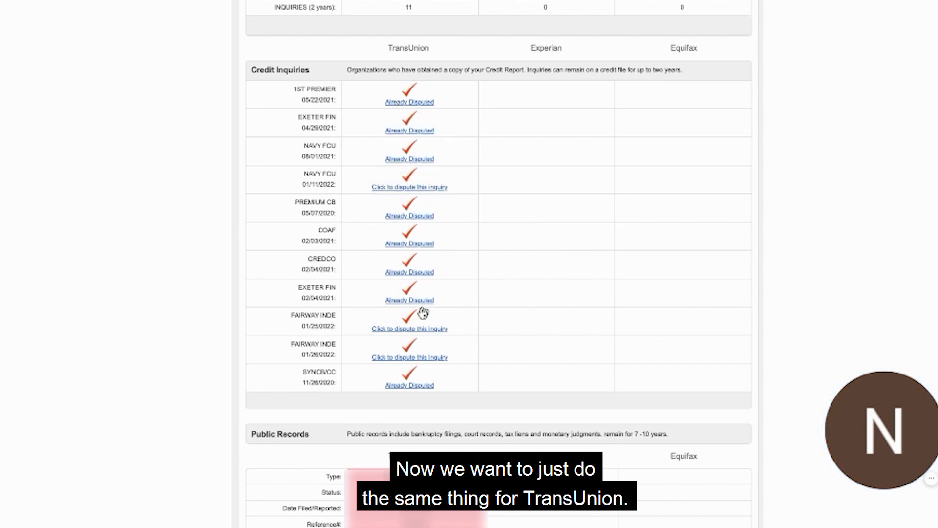
pyautogui.click(419, 335)
pyautogui.click(412, 358)
pyautogui.scroll(-1, 424, 412)
# Give the marked inquiries the reason "NOT AUTHORIZED - No Permissible Purpose or other Reason" and the instruction "Delete immediately & Confirm in writing.".
pyautogui.click(415, 394)
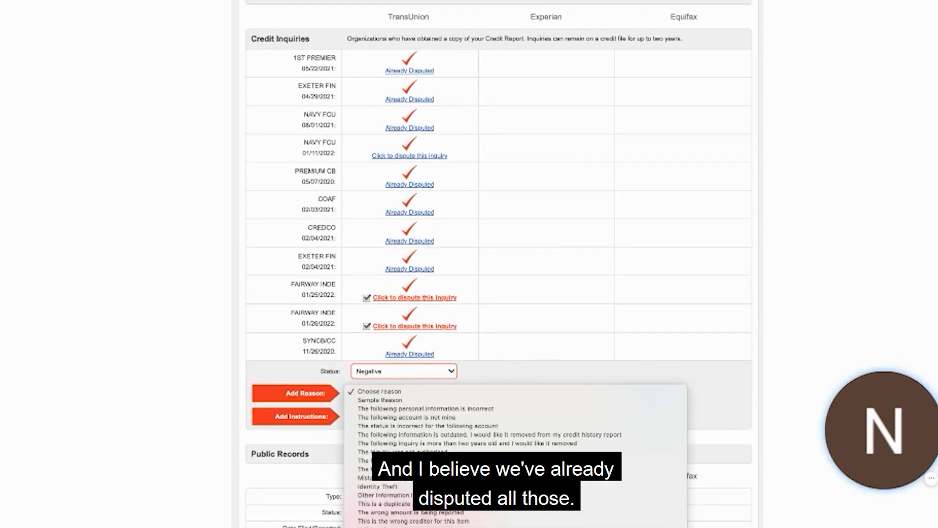
pyautogui.scroll(-3, 517, 460)
pyautogui.scroll(-3, 516, 377)
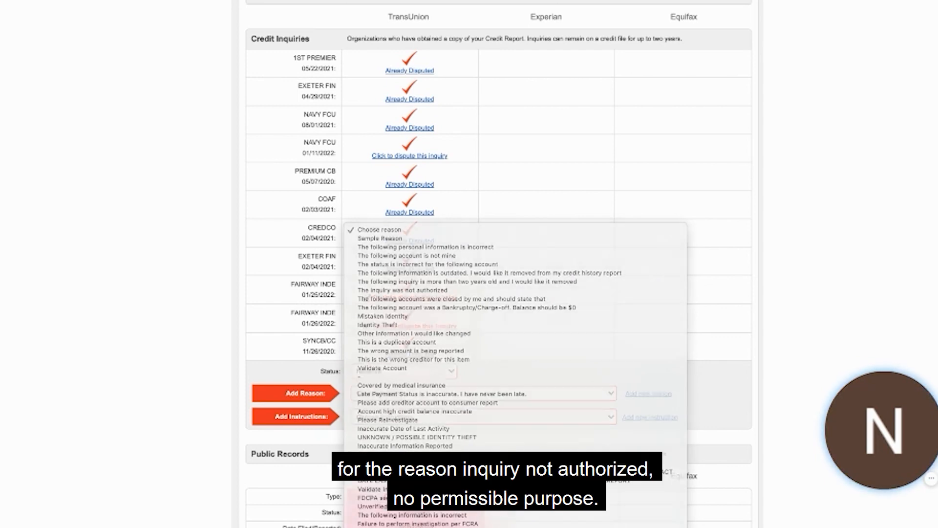
pyautogui.click(402, 397)
pyautogui.click(402, 393)
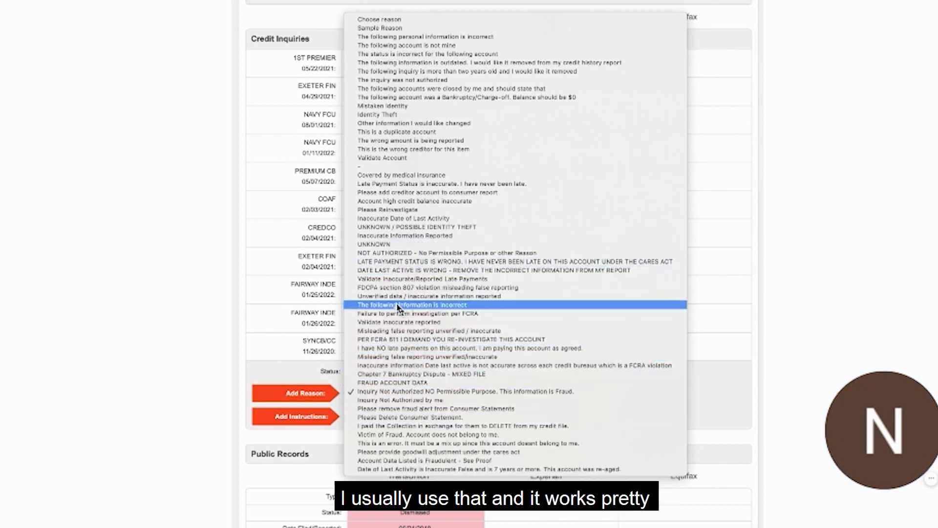
pyautogui.click(393, 253)
pyautogui.click(386, 416)
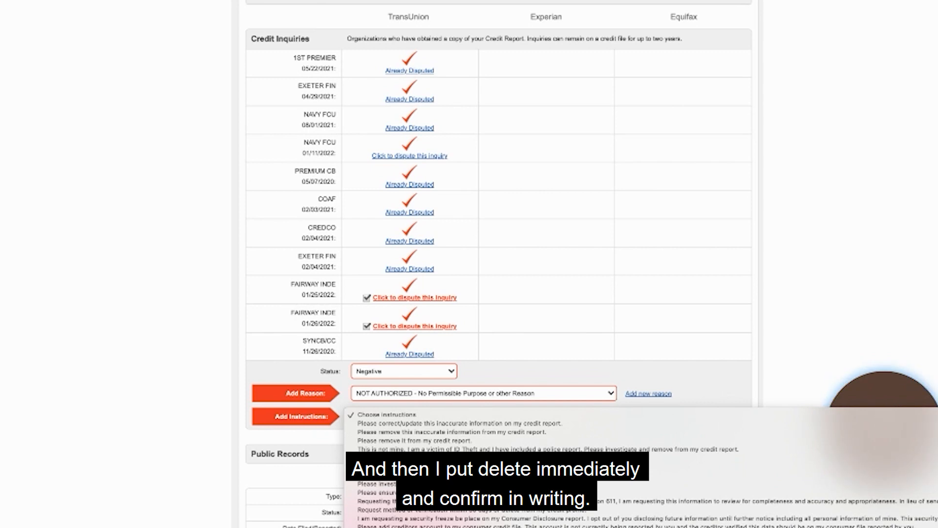
pyautogui.click(391, 467)
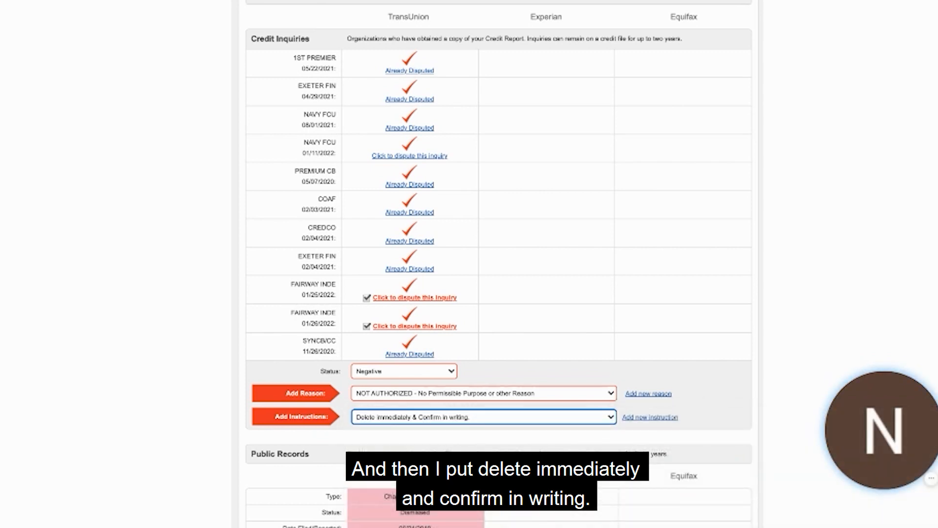
pyautogui.scroll(-7, 380, 351)
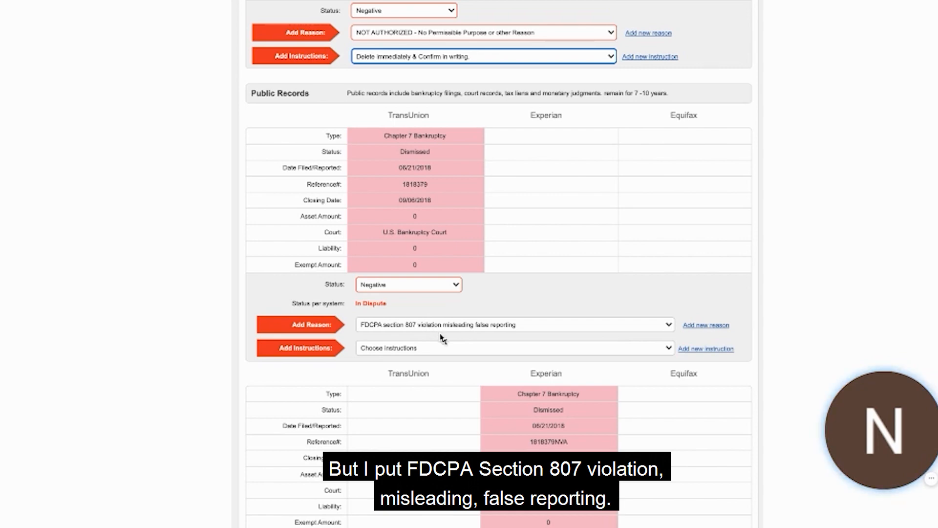
pyautogui.click(447, 348)
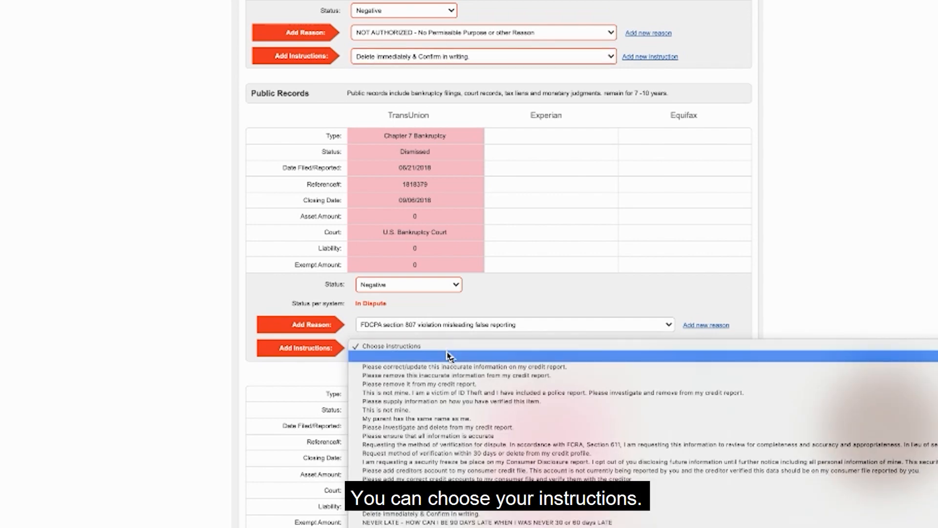
pyautogui.click(377, 328)
pyautogui.click(376, 329)
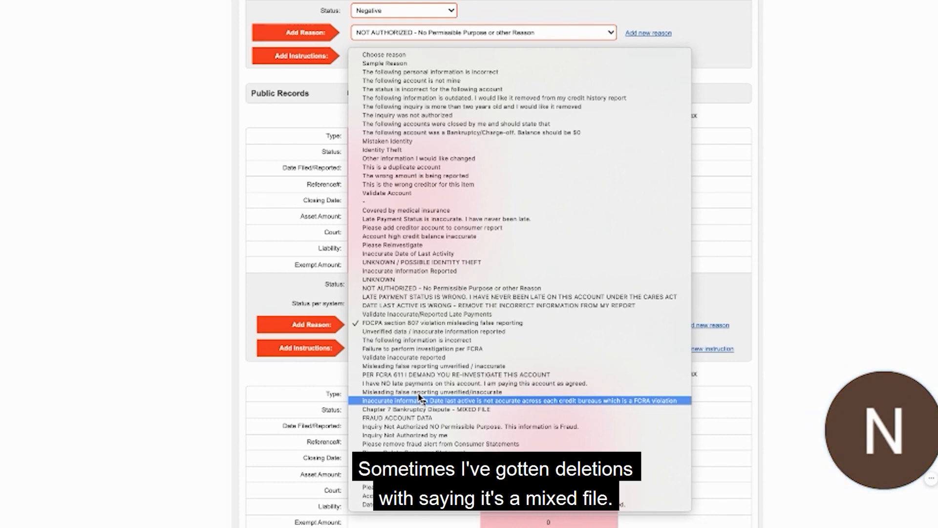
pyautogui.press('Escape')
# Write the TransUnion 06/21/2018 bankruptcy's custom reason: "Violation of 15 U.S. Code 1681(a) 4 - Congressional findings and statement of purpose - consumer's right to privacy.".
pyautogui.click(711, 325)
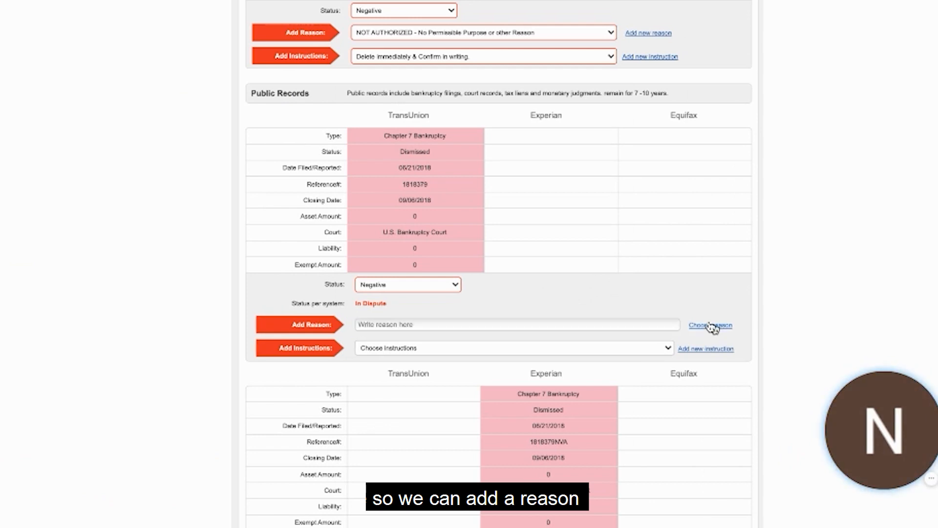
pyautogui.click(483, 322)
pyautogui.write('15 U.S. Code § 1681 - Congressional findings and statement of purpose')
pyautogui.press('Home')
pyautogui.write('Vio')
pyautogui.write('tion of')
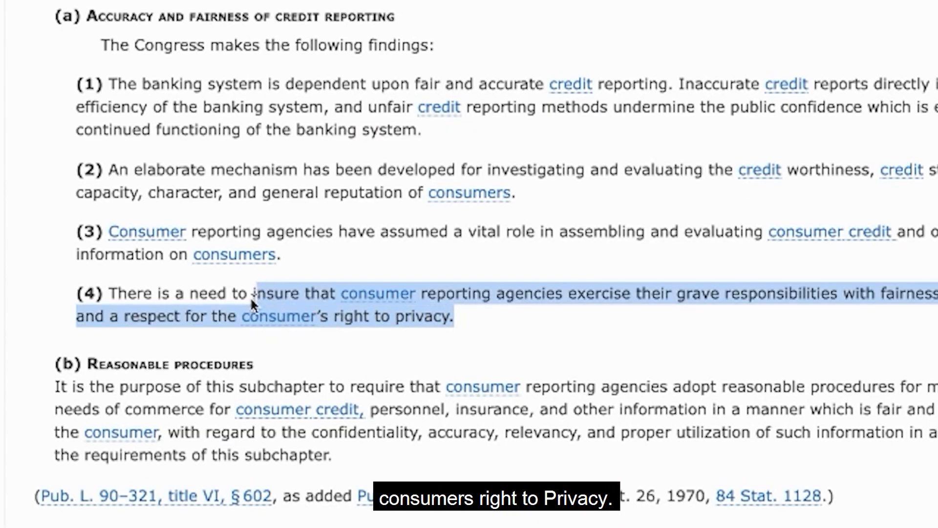
pyautogui.moveTo(253, 303); pyautogui.dragTo(237, 313)
pyautogui.hotkey('ctrl', 'c')
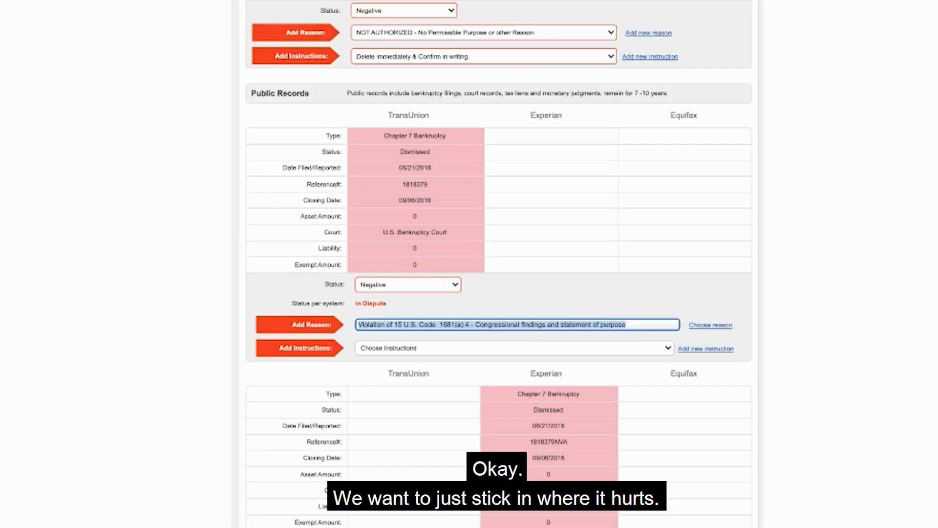
pyautogui.click(638, 325)
pyautogui.write('-')
pyautogui.hotkey('ctrl', 'v')
# Copy the finished dispute reason and paste it into the Word notes document below the bankruptcy court's address.
pyautogui.hotkey('ctrl', 'a')
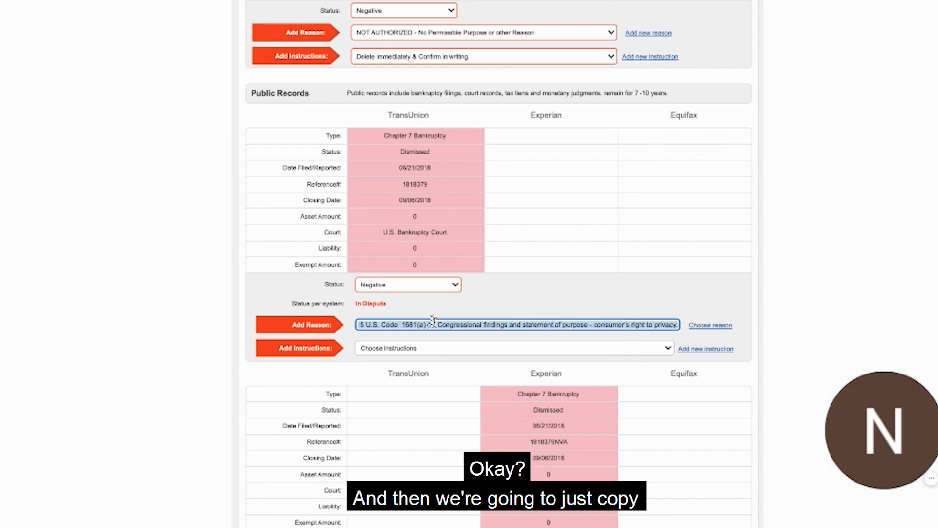
pyautogui.scroll(1, 434, 319)
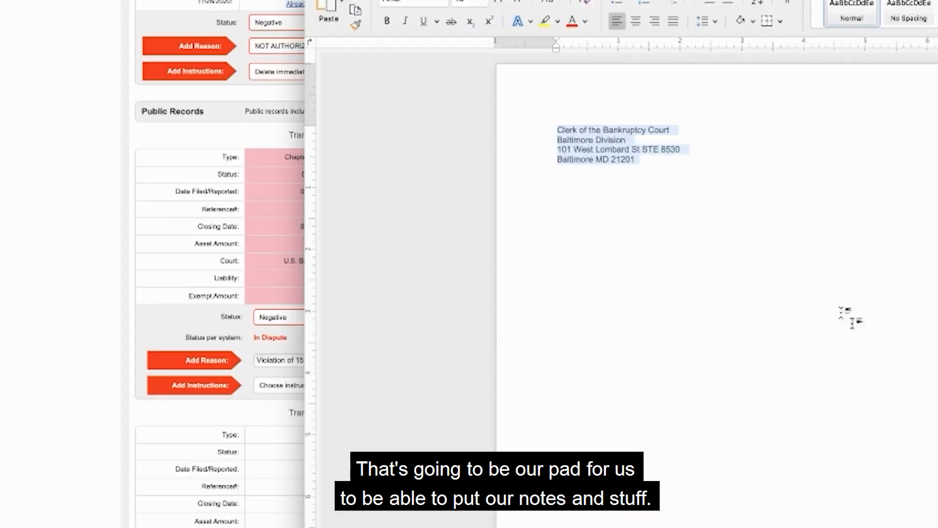
pyautogui.click(786, 183)
pyautogui.press('Return')
pyautogui.press('Return')
pyautogui.write('Violation of 15 U.S. Code  1681(a) 4 - Congressional findings and statement of purpose - consumers right to privacy.')
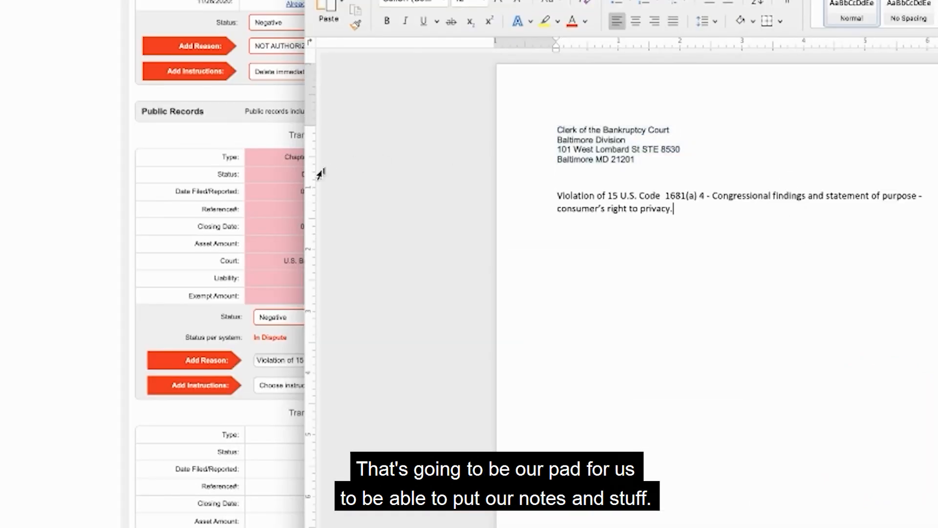
# Return to Credit Repair Cloud and set the TransUnion 06/21/2018 bankruptcy's instruction to "PLEASE DELETE ACCOUNT".
pyautogui.click(91, 319)
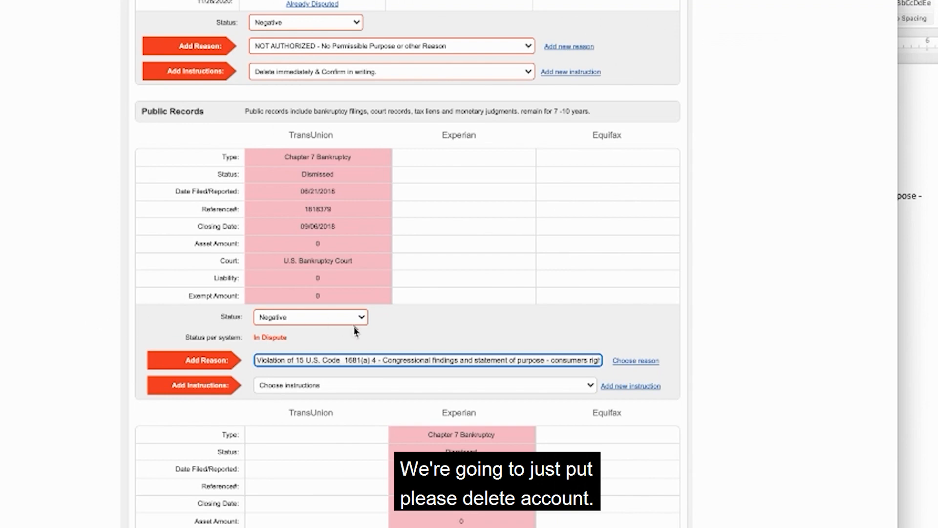
pyautogui.click(422, 386)
pyautogui.scroll(-4, 422, 385)
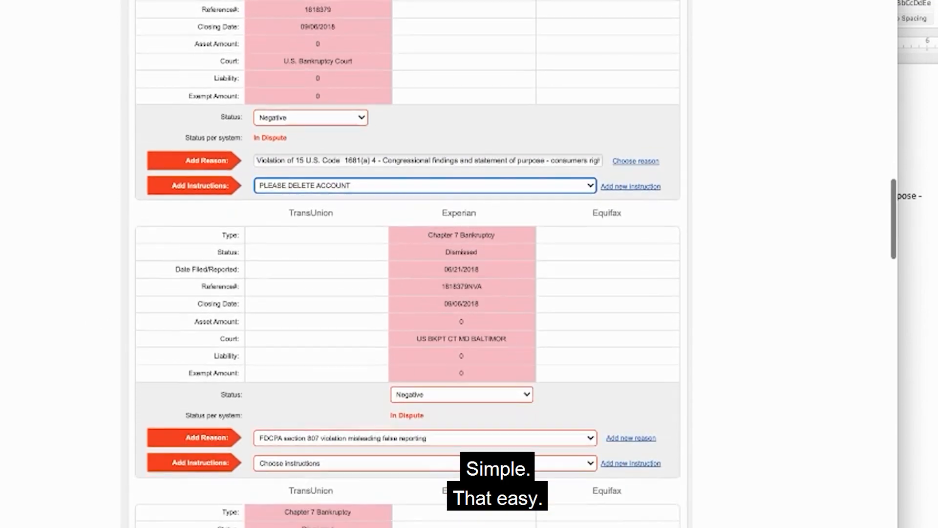
# Paste the copied 15 U.S. Code 1681(a) 4 violation reason for the Experian bankruptcy filed 06/21/2018 and choose the instruction "PLEASE DELETE ACCOUNT".
pyautogui.scroll(-1, 327, 470)
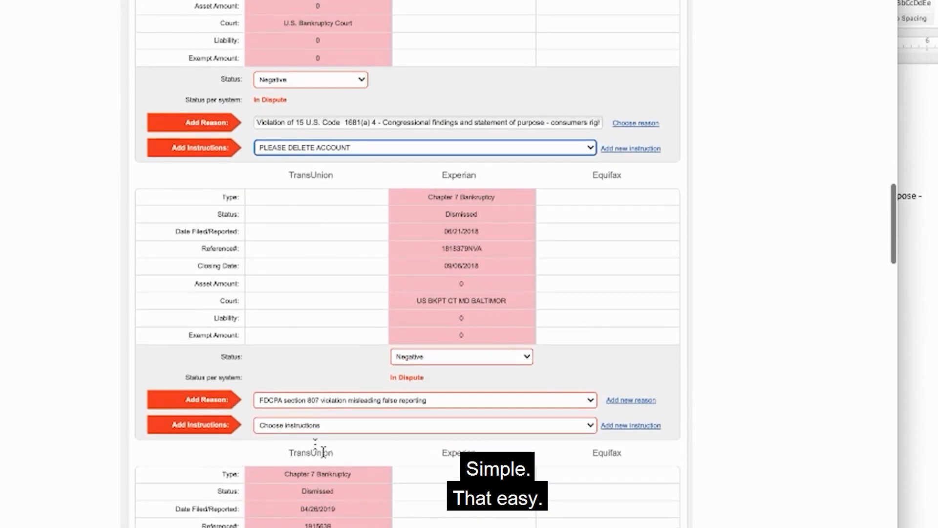
pyautogui.click(633, 400)
pyautogui.click(474, 398)
pyautogui.write("Violation of 15 U.S. Code 1681(a) 4 - Congressional findings and statement of purpose - consumer's right to privacy")
pyautogui.click(432, 426)
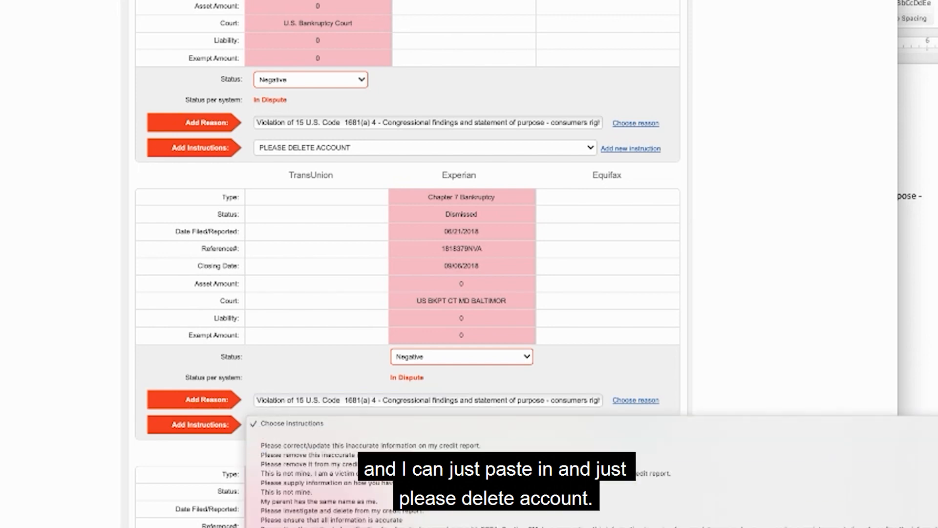
pyautogui.click(306, 525)
# Paste the copied 15 U.S. Code 1681(a) 4 violation reason for the TransUnion bankruptcy filed 04/26/2019 and choose the instruction "PLEASE DELETE ACCOUNT".
pyautogui.scroll(-3, 306, 459)
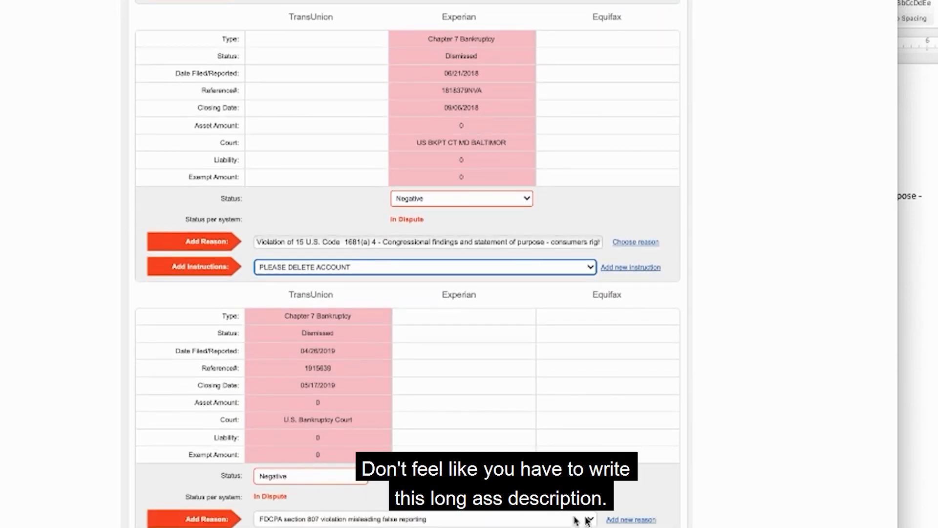
pyautogui.click(631, 520)
pyautogui.click(426, 519)
pyautogui.write("Violation of 15 U.S. Code 1681(a) 4 - Congressional findings and statement of purpose - consumer's right to privacy")
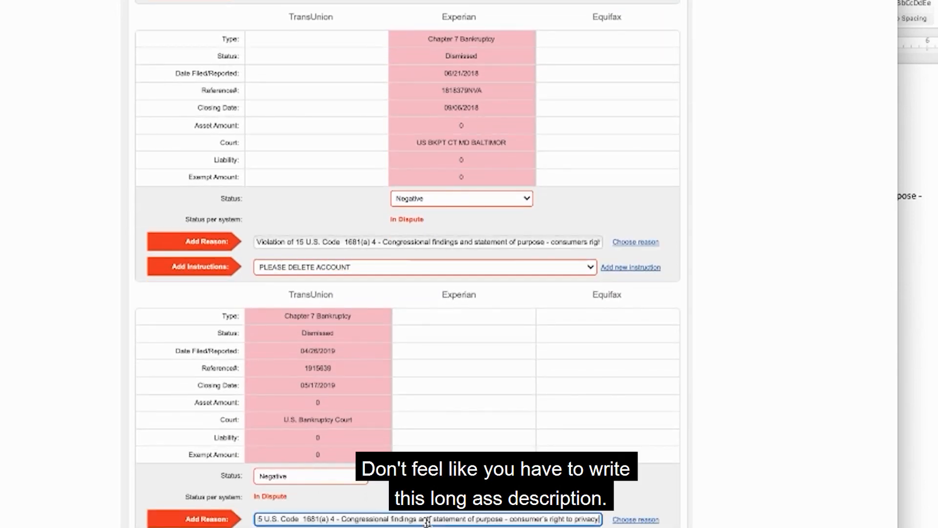
pyautogui.scroll(-3, 427, 522)
pyautogui.click(307, 413)
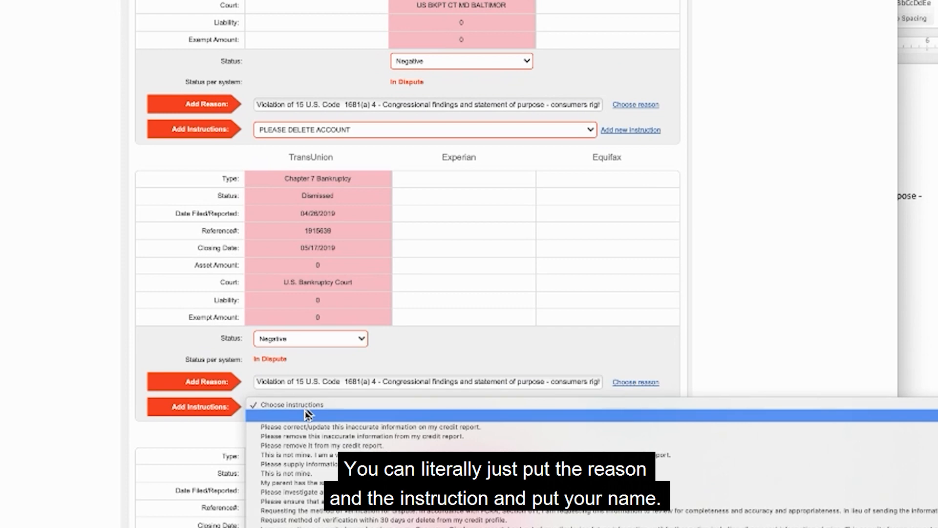
pyautogui.click(295, 524)
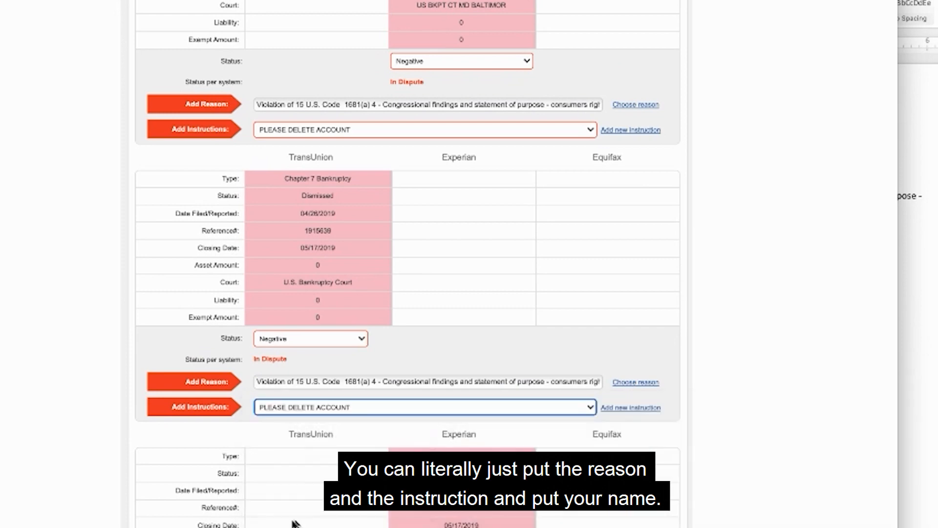
# Paste the copied 15 U.S. Code 1681(a) 4 violation reason for the Experian bankruptcy filed 04/26/2019 and choose the instruction "PLEASE DELETE ACCOUNT".
pyautogui.scroll(-6, 295, 524)
pyautogui.click(303, 377)
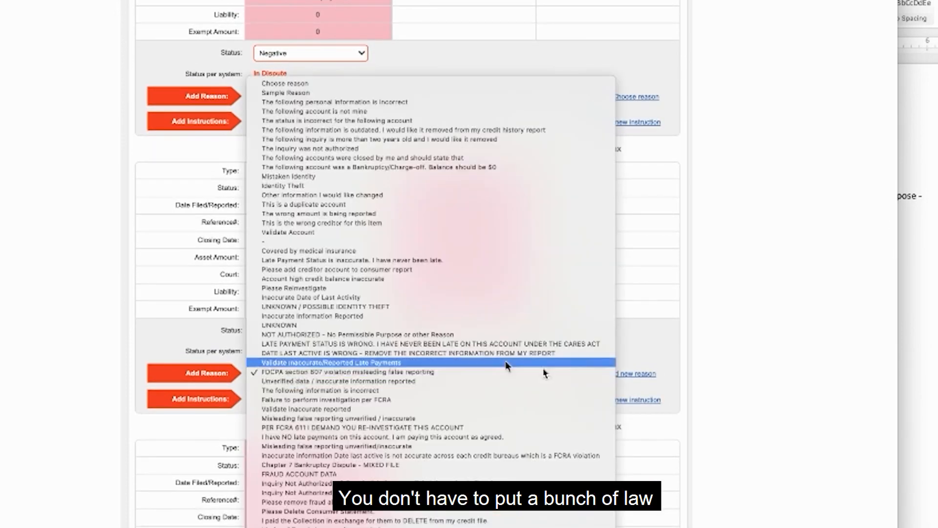
pyautogui.click(646, 378)
pyautogui.click(635, 374)
pyautogui.click(481, 373)
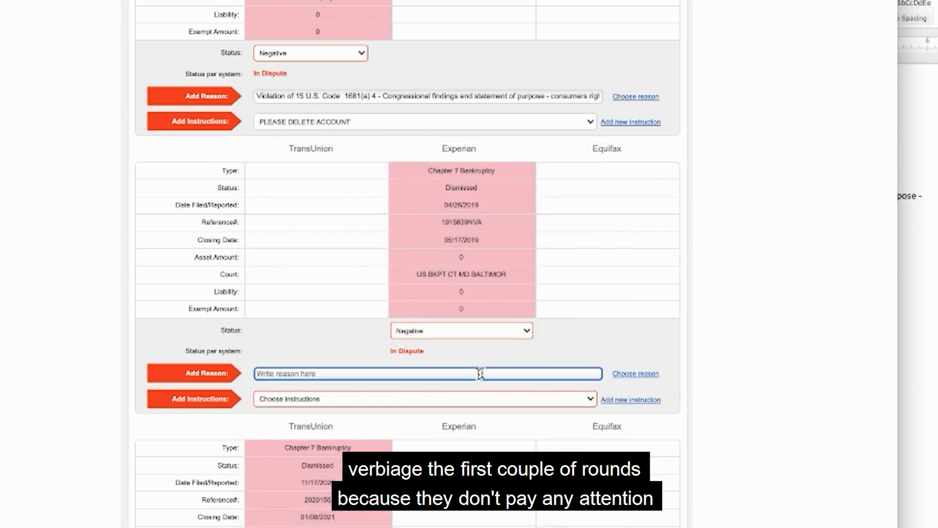
pyautogui.press('super+v')
pyautogui.click(360, 399)
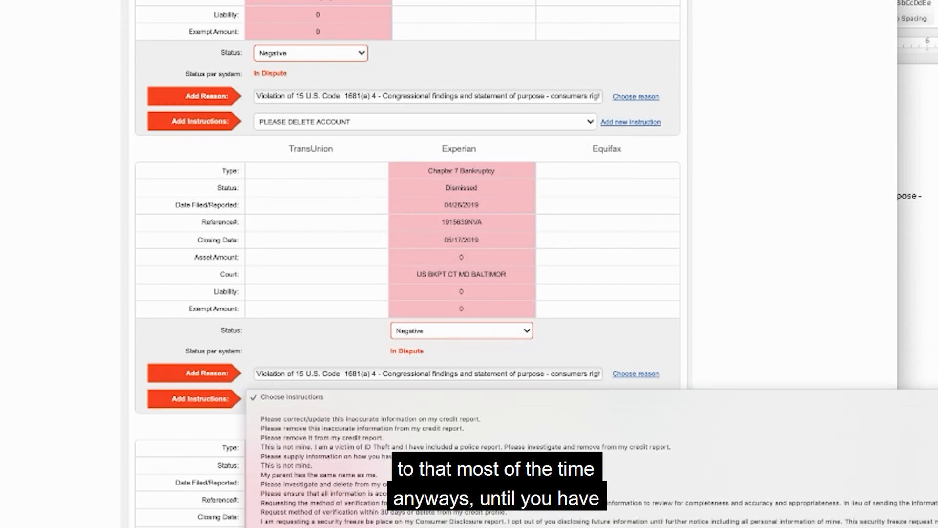
pyautogui.click(384, 511)
# Paste the copied 15 U.S. Code 1681(a) 4 violation reason for the TransUnion bankruptcy filed 11/17/2020 and choose the instruction "PLEASE DELETE ACCOUNT".
pyautogui.scroll(-5, 327, 398)
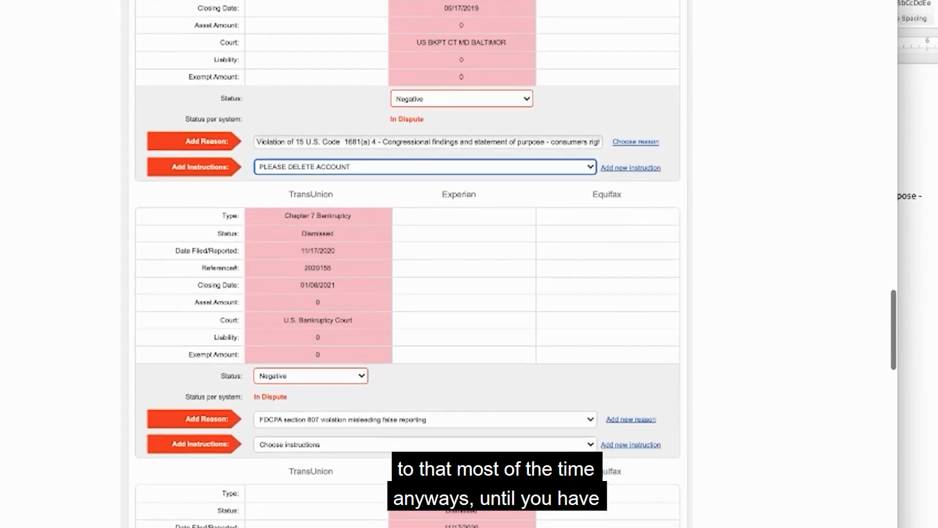
pyautogui.click(312, 415)
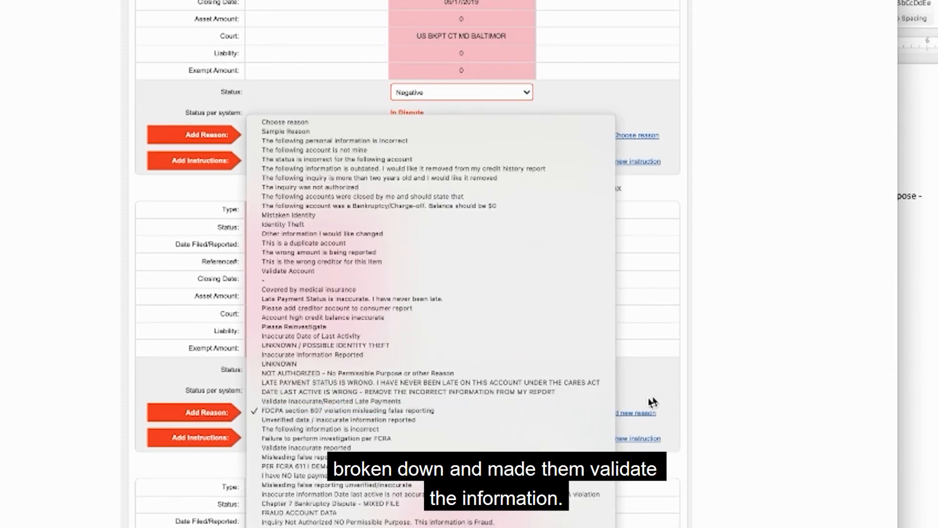
pyautogui.click(330, 410)
pyautogui.click(634, 413)
pyautogui.click(314, 412)
pyautogui.hotkey('ctrl', 'v')
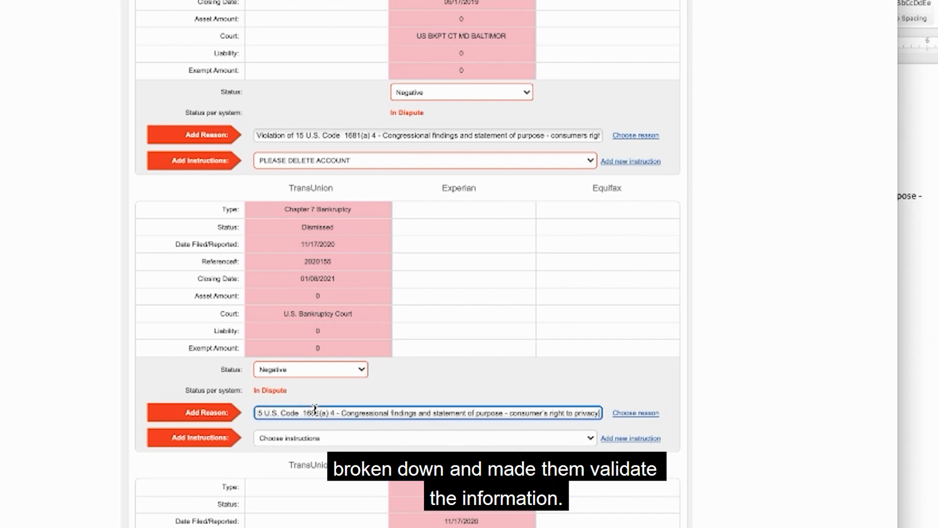
pyautogui.click(617, 439)
pyautogui.click(361, 437)
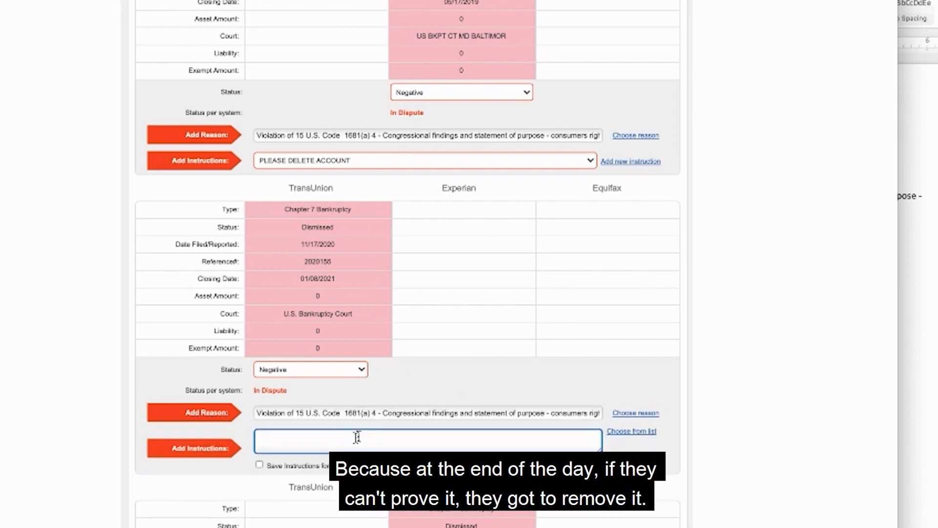
pyautogui.click(623, 432)
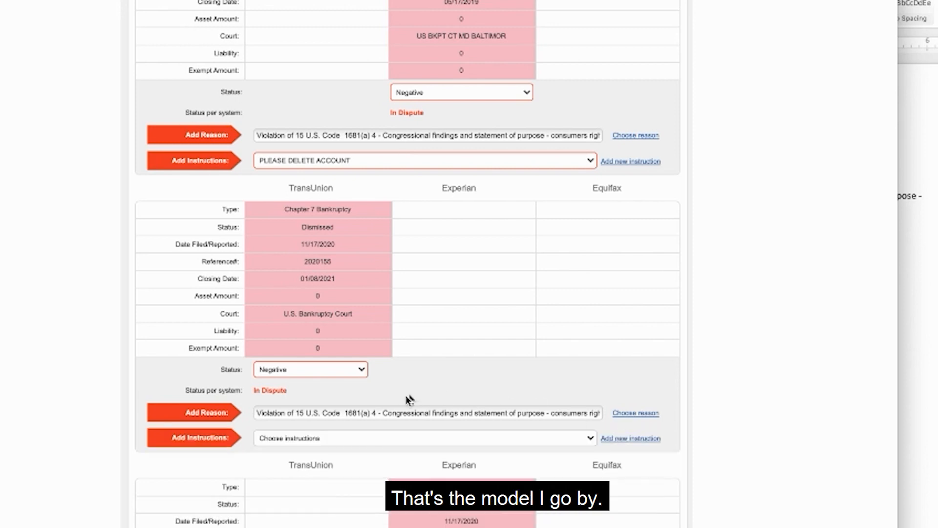
pyautogui.click(368, 433)
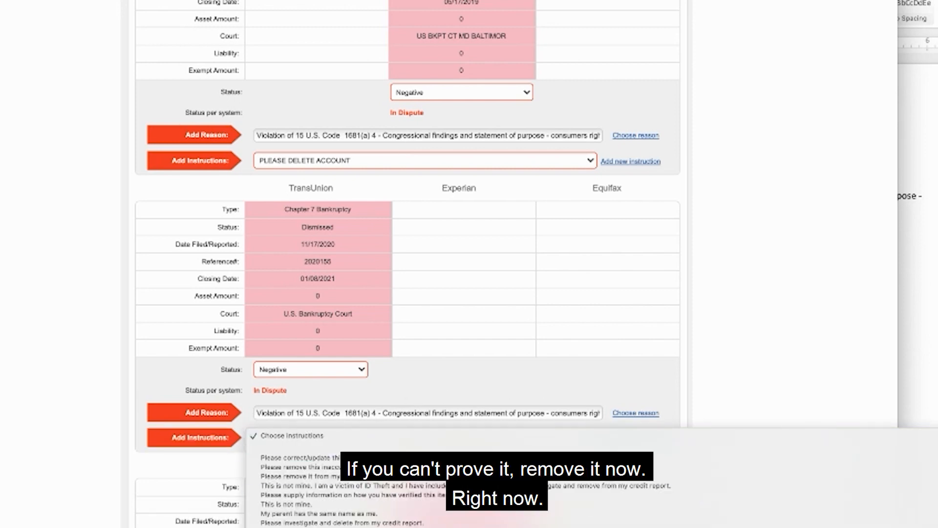
pyautogui.click(342, 526)
# Paste the copied 15 U.S. Code 1681(a) 4 violation reason for the Experian bankruptcy filed 11/17/2020 and choose the instruction "PLEASE DELETE ACCOUNT".
pyautogui.scroll(-2, 408, 342)
pyautogui.scroll(-4, 353, 381)
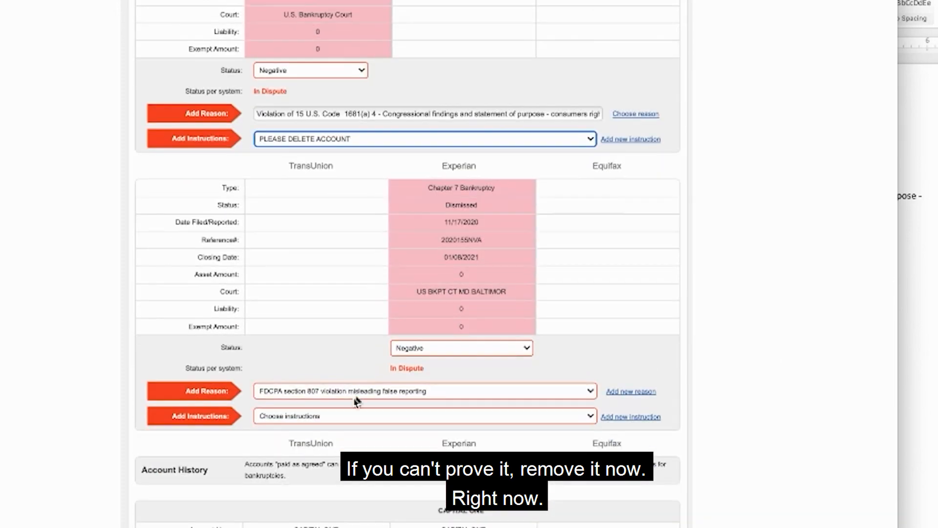
pyautogui.click(356, 396)
pyautogui.click(658, 397)
pyautogui.click(648, 393)
pyautogui.click(489, 393)
pyautogui.write("Violation of 15 U.S. Code 1681(a) 4 - Congressional findings and statement of purpose - consumer's right to privacy")
pyautogui.click(560, 415)
pyautogui.click(562, 474)
# Review the positive accounts in Account History and expand the SELFINC/LEAD details to check the balance against the credit limit.
pyautogui.scroll(-3, 608, 235)
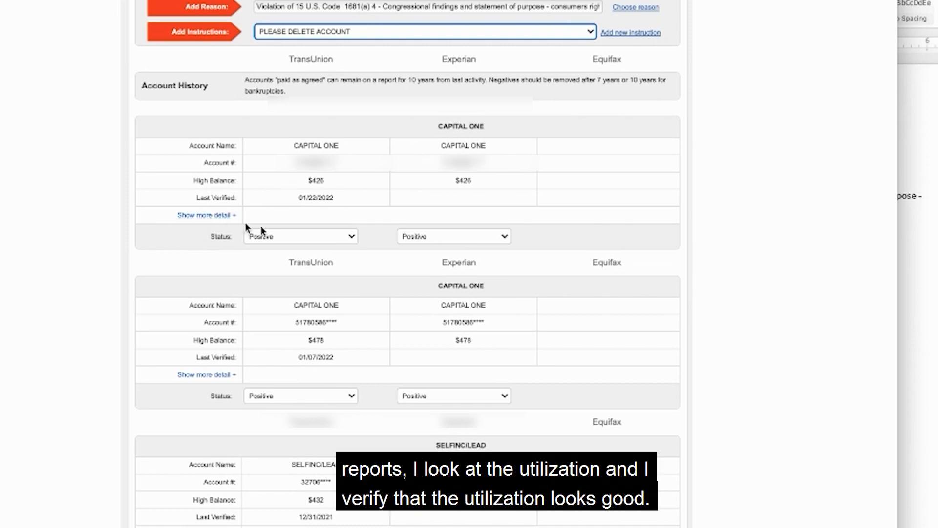
pyautogui.scroll(-5, 350, 244)
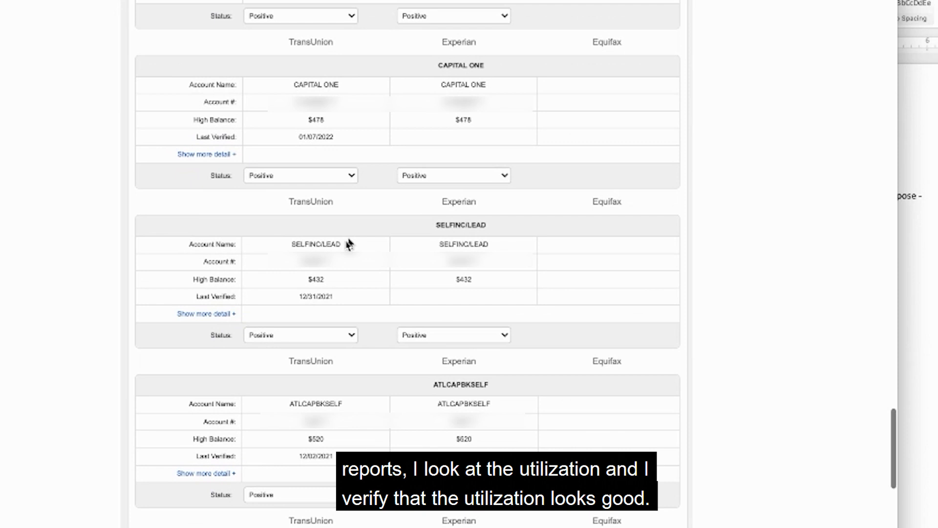
pyautogui.scroll(-1, 174, 272)
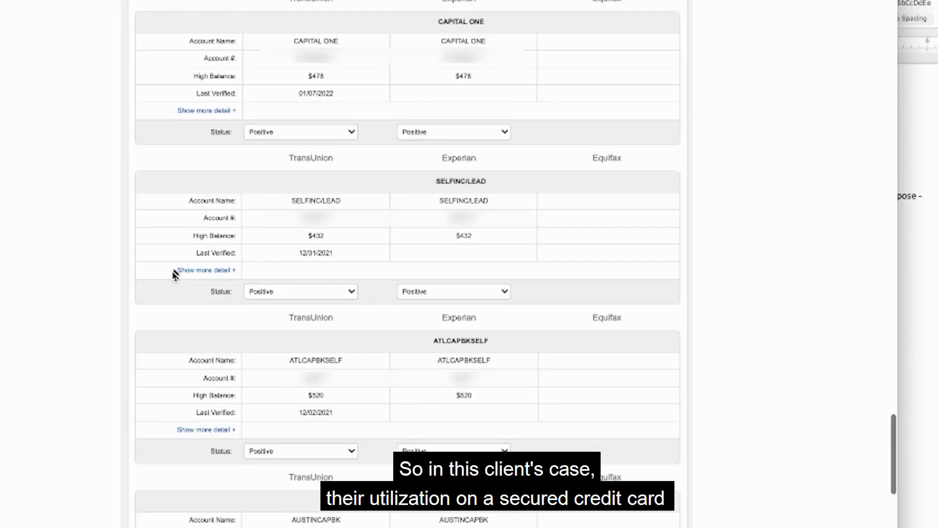
pyautogui.click(194, 272)
pyautogui.scroll(-2, 389, 360)
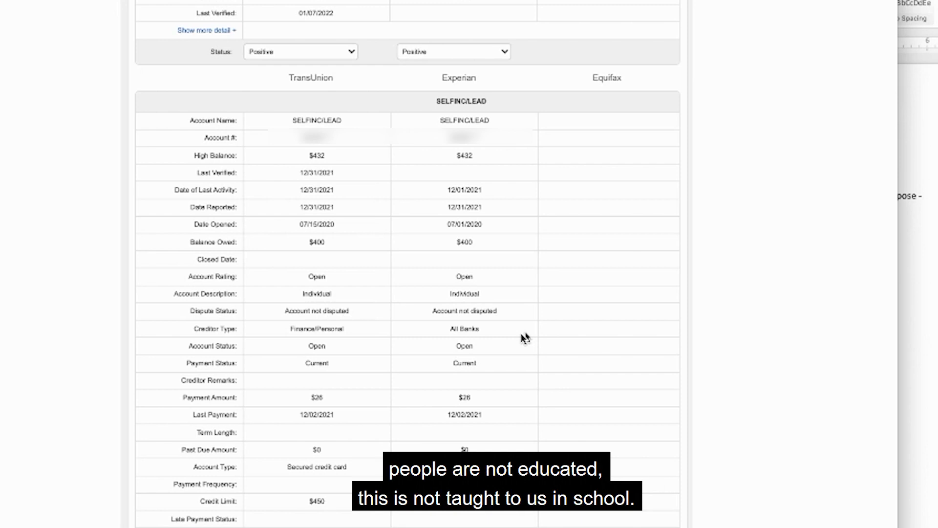
pyautogui.scroll(-7, 521, 334)
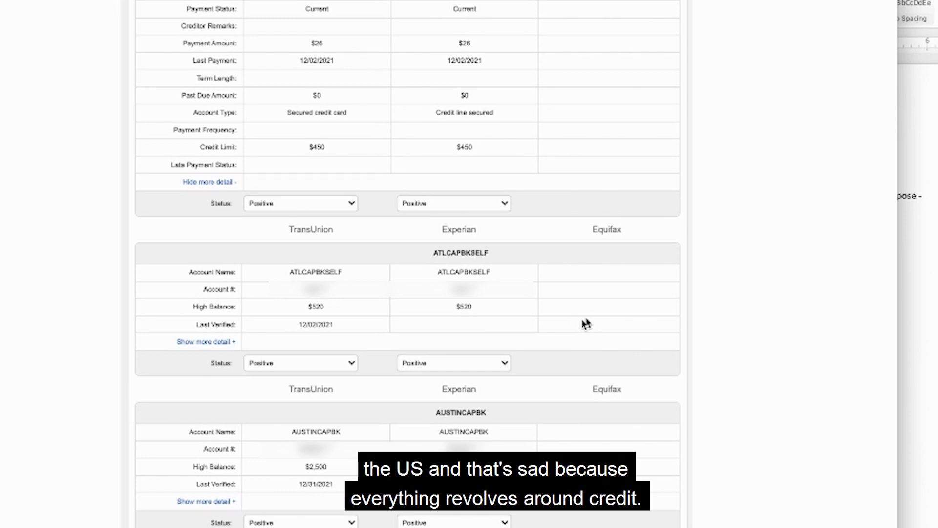
pyautogui.scroll(-4, 504, 342)
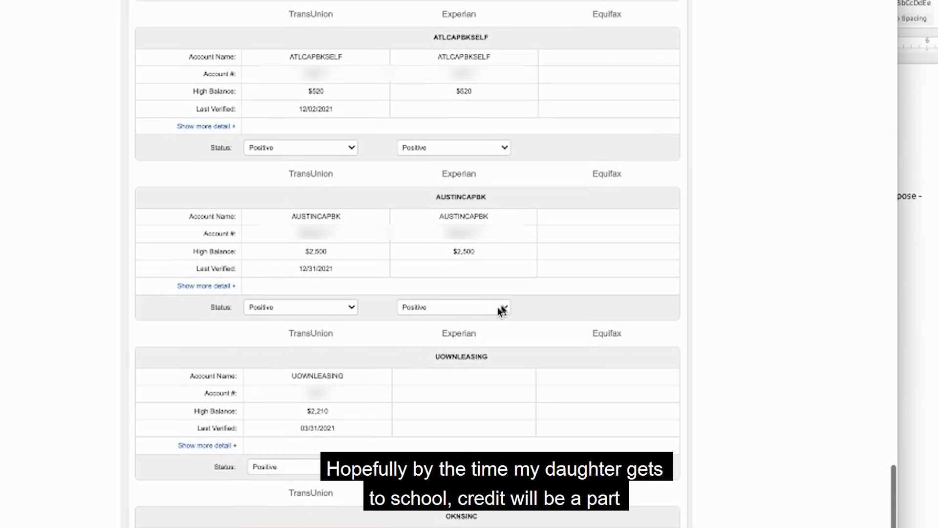
# Expand the OKNSINC account's details, examine them and its status choices, and keep the status Negative.
pyautogui.scroll(-8, 503, 310)
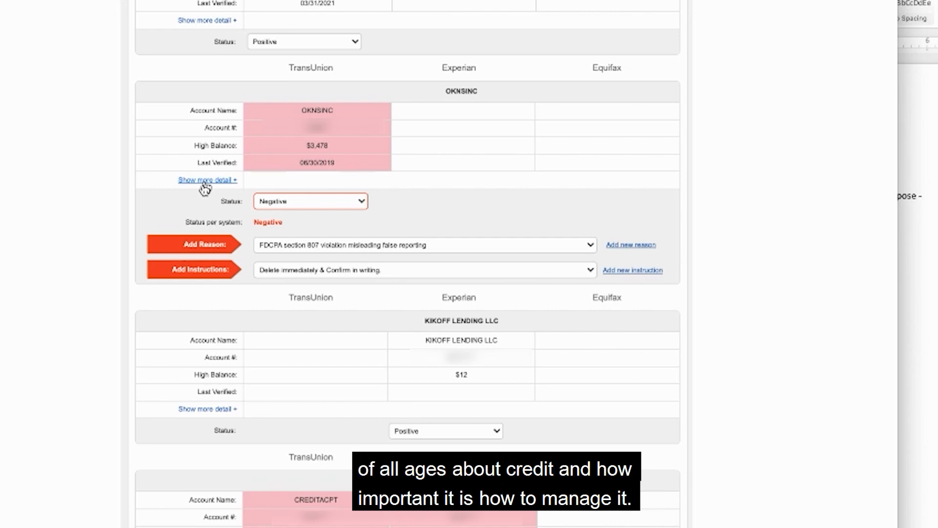
pyautogui.click(204, 182)
pyautogui.scroll(-2, 250, 244)
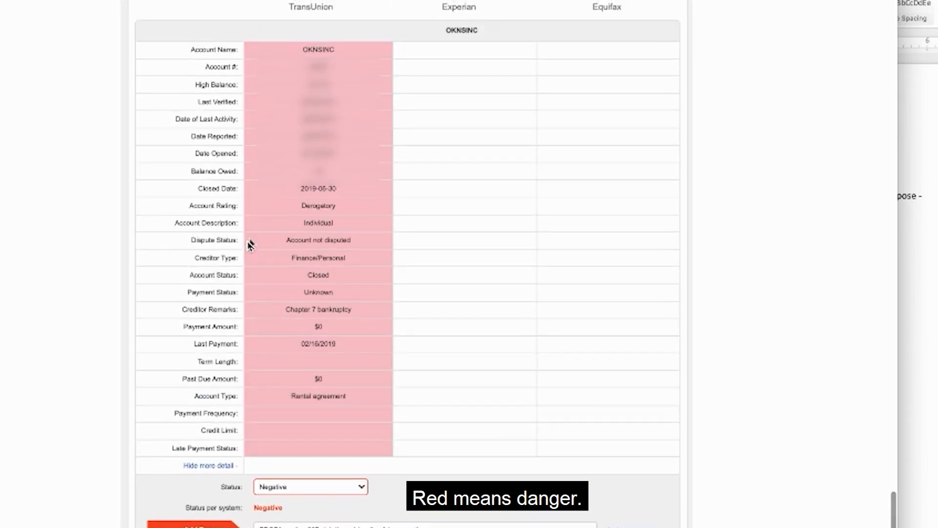
pyautogui.scroll(1, 251, 245)
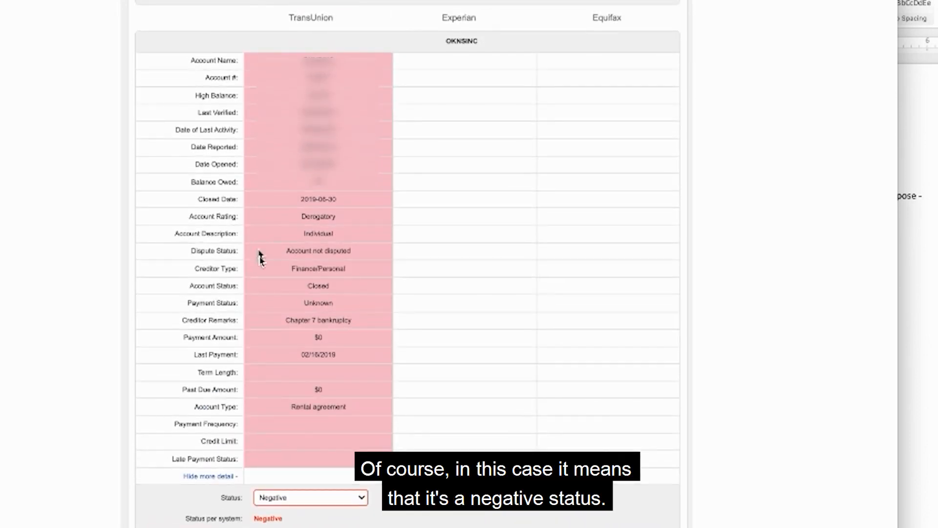
pyautogui.click(298, 499)
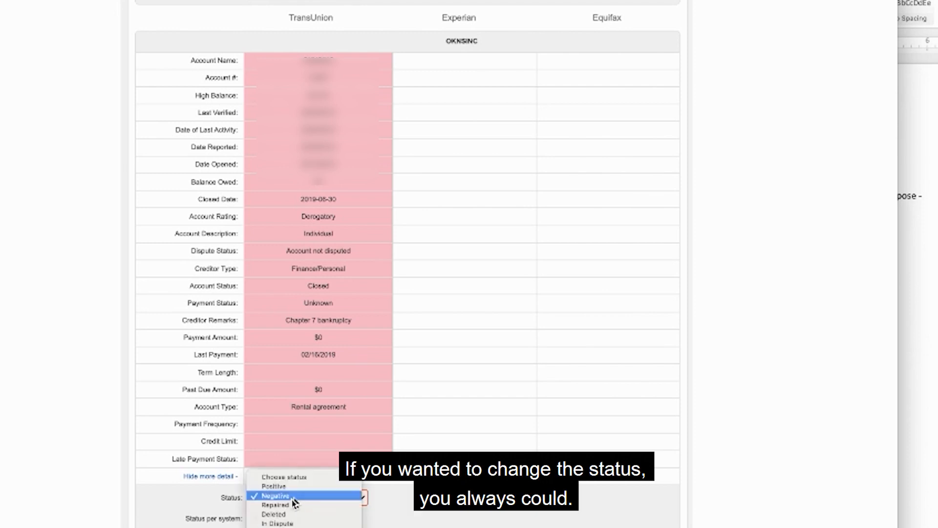
pyautogui.click(294, 497)
# Switch to SmartCredit and open the 3B Report & Scores at the OKNSINC account.
pyautogui.scroll(1, 319, 382)
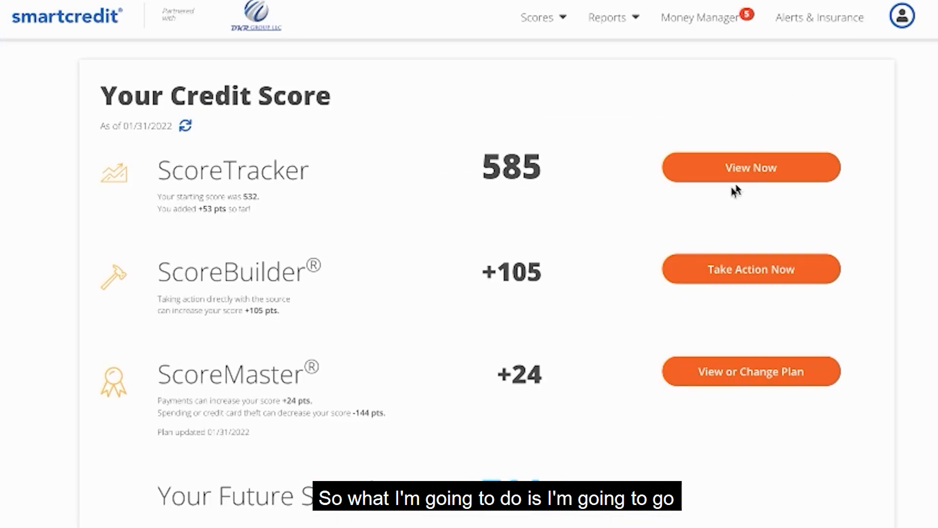
pyautogui.click(605, 29)
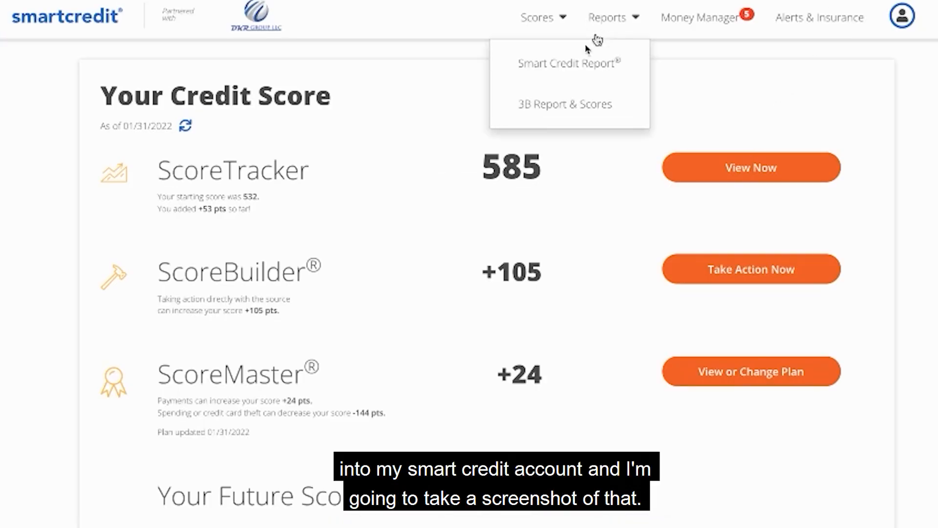
pyautogui.click(559, 112)
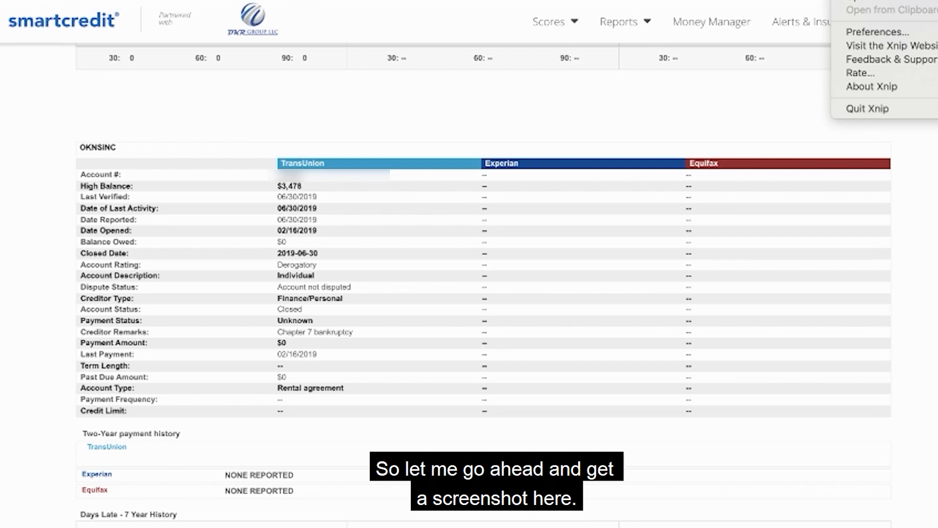
# Capture the OKNSINC account section with Xnip, about 1227 by 700 pt, and outline its TransUnion column with a red rectangle.
pyautogui.click(872, 0)
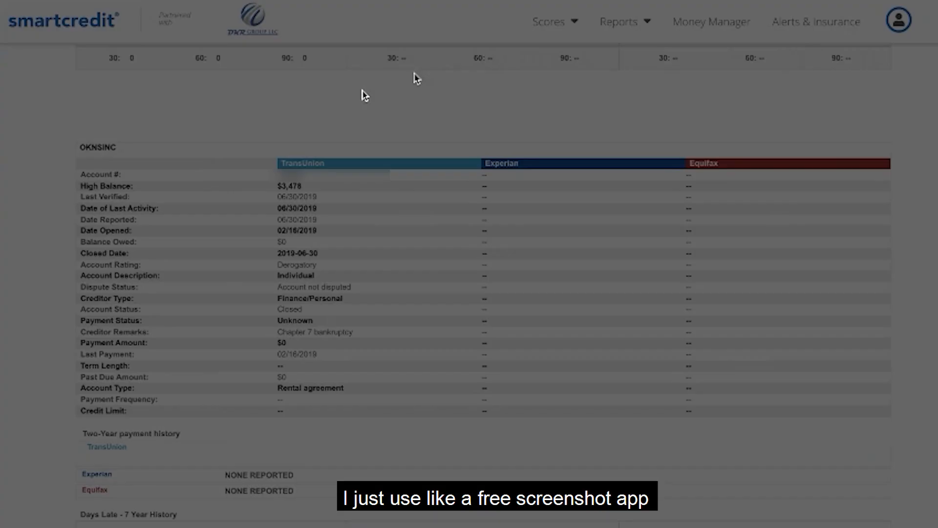
pyautogui.moveTo(57, 110); pyautogui.dragTo(937, 527)
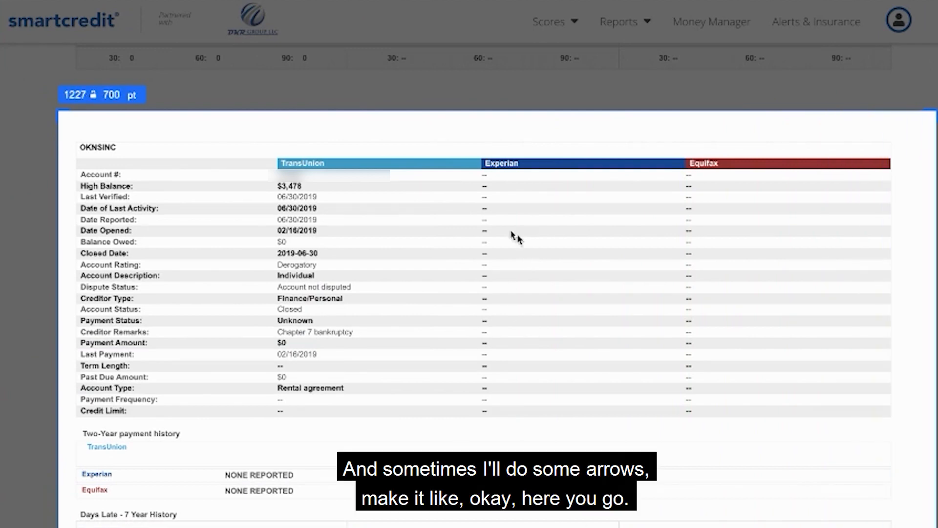
pyautogui.moveTo(252, 130); pyautogui.dragTo(437, 447)
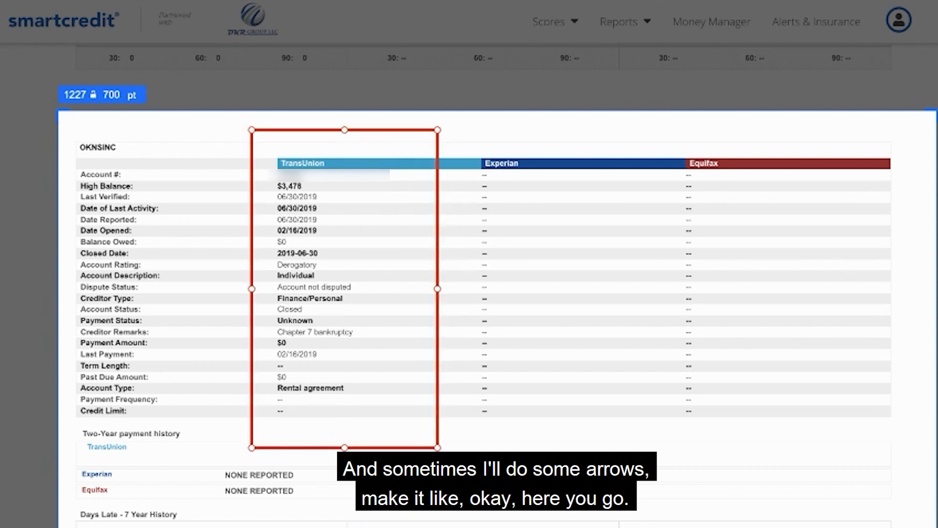
# Add the red note "TRANSUNION IS THE ONLY CREDIT COMPANY REPORTING THIS. HOW DID YOU VERIFY THIS?" and place it beside the rectangle.
pyautogui.click(582, 239)
pyautogui.write('HOW ARE YO')
pyautogui.write('UTR')
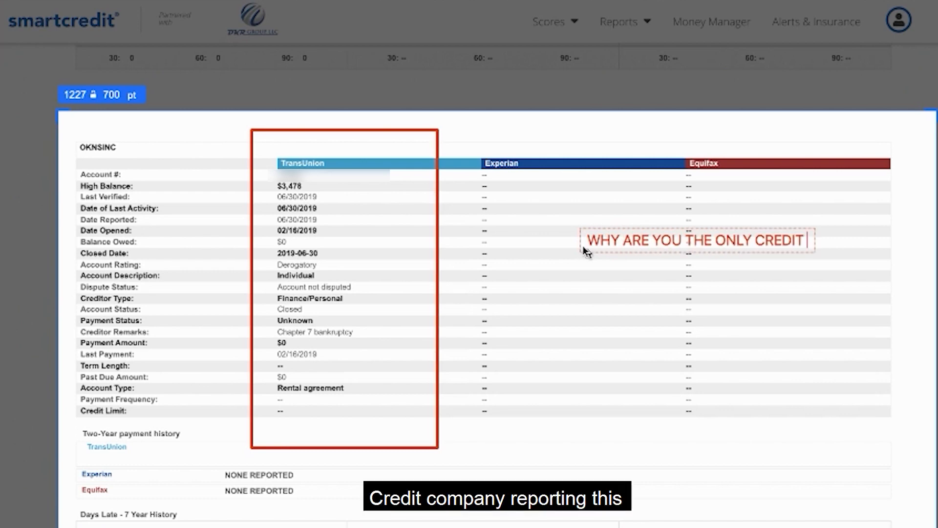
pyautogui.write('COMPANY TREP')
pyautogui.press('BackSpace')
pyautogui.press('BackSpace')
pyautogui.press('BackSpace')
pyautogui.press('BackSpace')
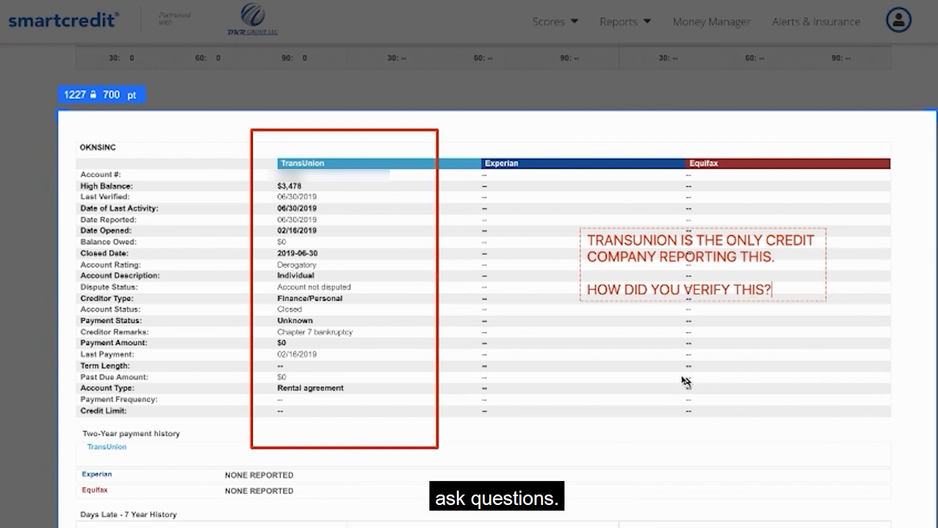
pyautogui.click(594, 376)
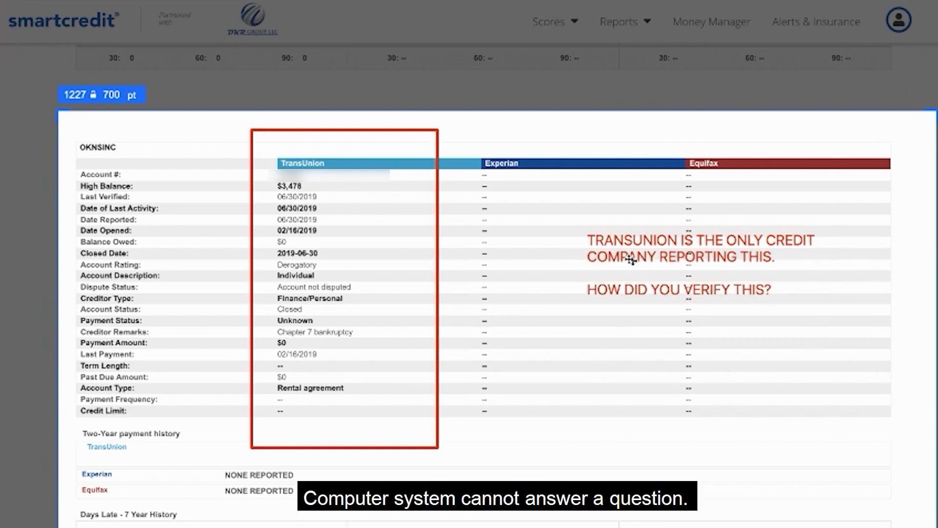
pyautogui.moveTo(631, 260); pyautogui.dragTo(538, 226)
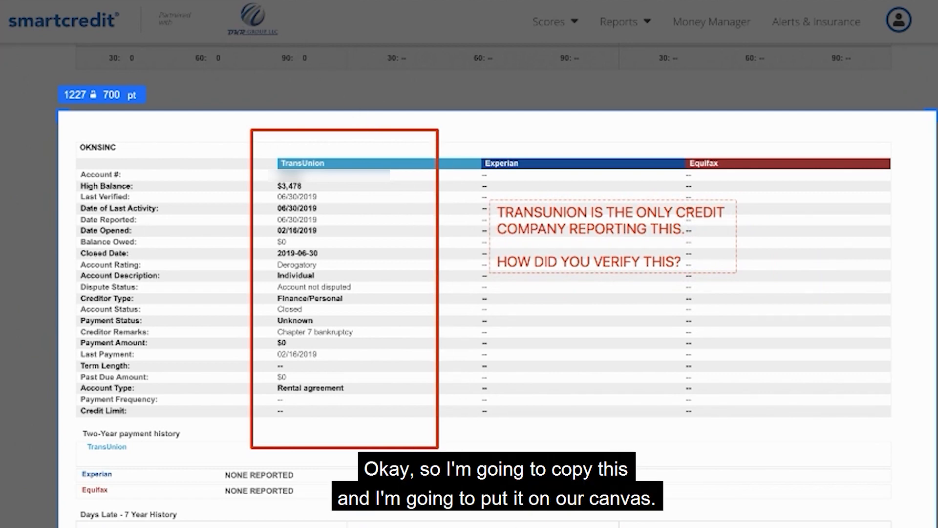
# Copy the annotated OKNSINC screenshot and paste it onto a blank page of the Word document.
pyautogui.press('super+c')
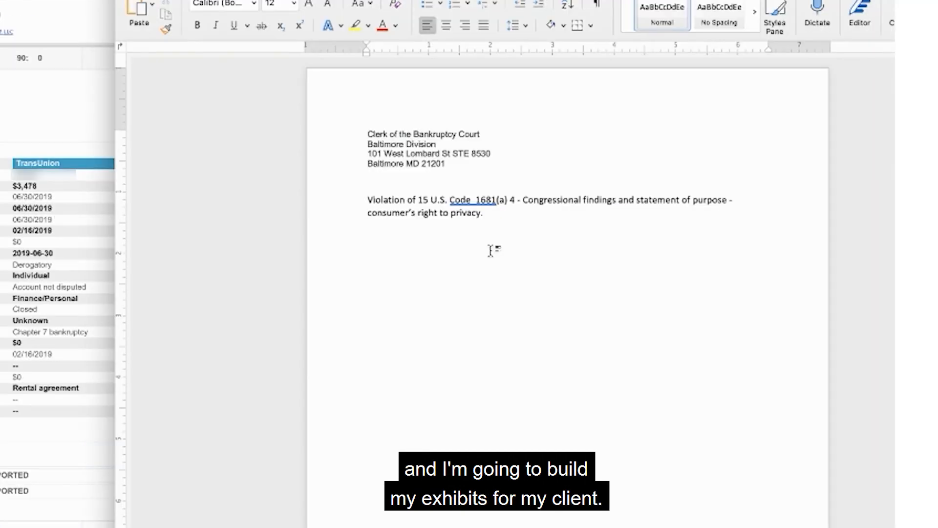
pyautogui.scroll(-5, 491, 251)
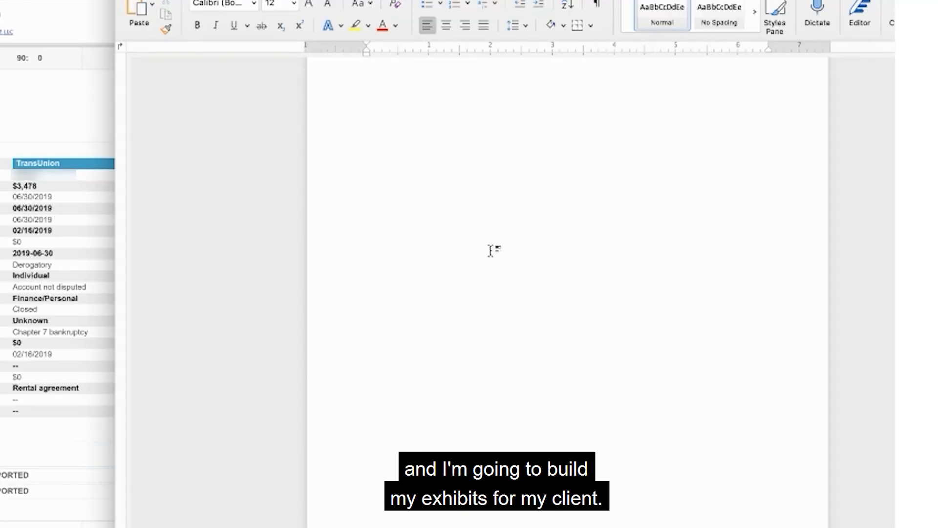
pyautogui.scroll(-3, 491, 250)
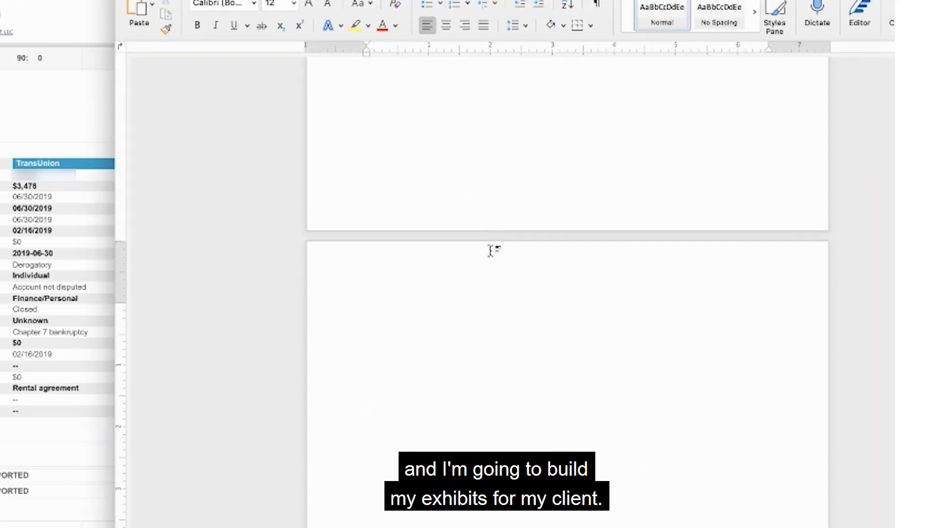
pyautogui.press('super+v')
# Enter the client's name followed by "- Exhibit A" in the header of the screenshot's page.
pyautogui.doubleClick(362, 264)
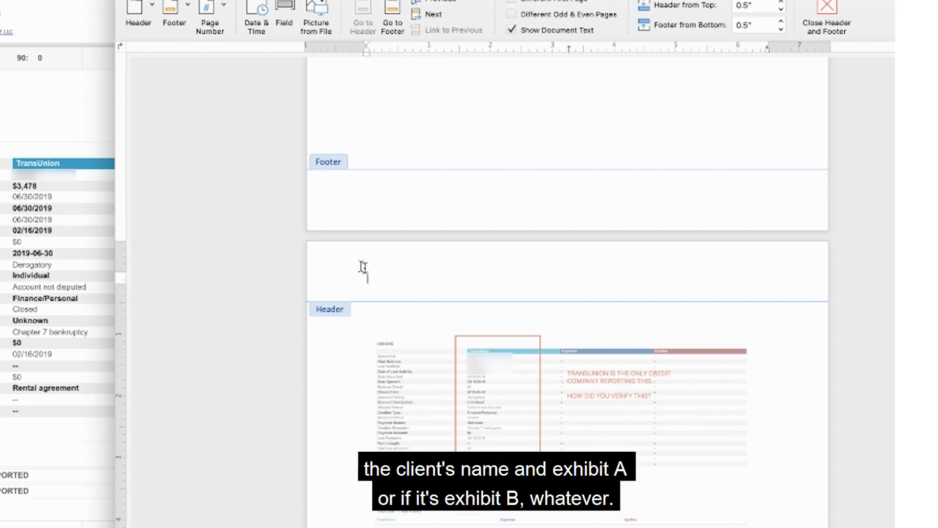
pyautogui.write('Ex')
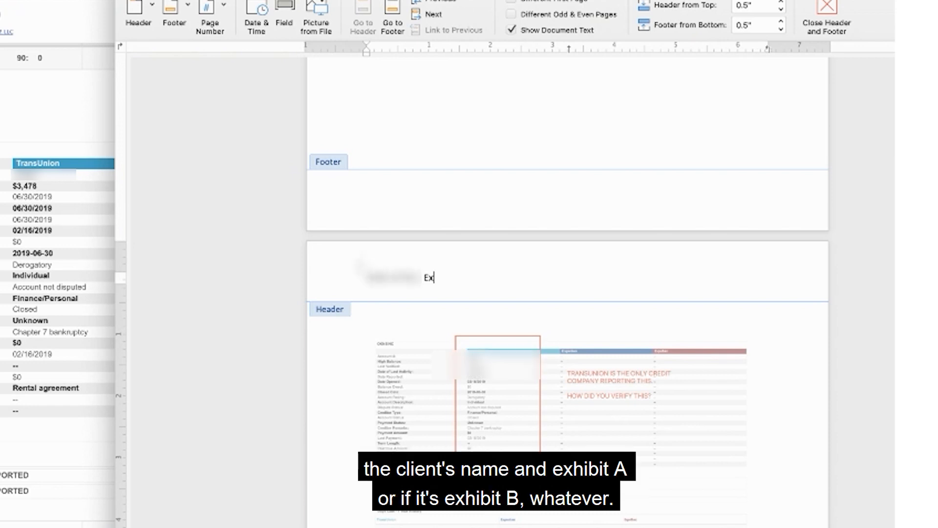
pyautogui.write('hibit A')
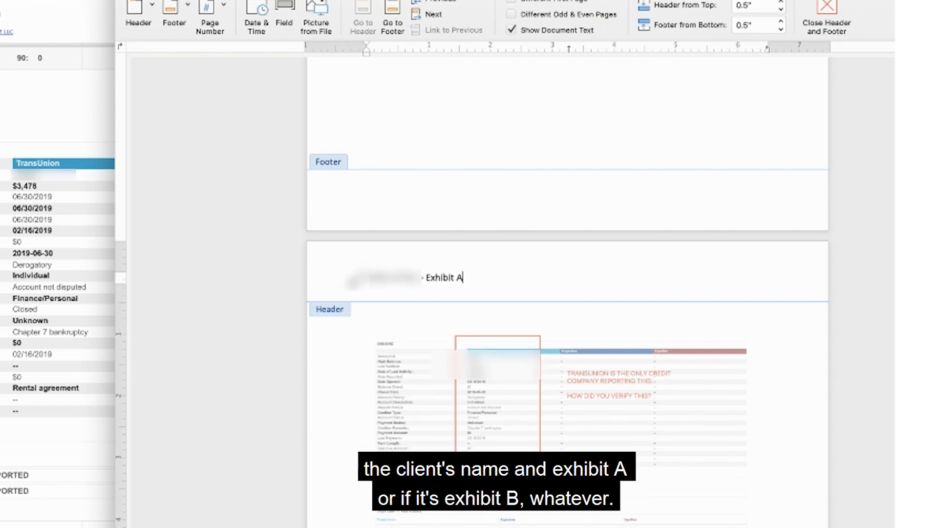
# Close the header editing and enlarge the annotated OKNSINC screenshot proportionally so it extends close to the page's right edge.
pyautogui.doubleClick(408, 410)
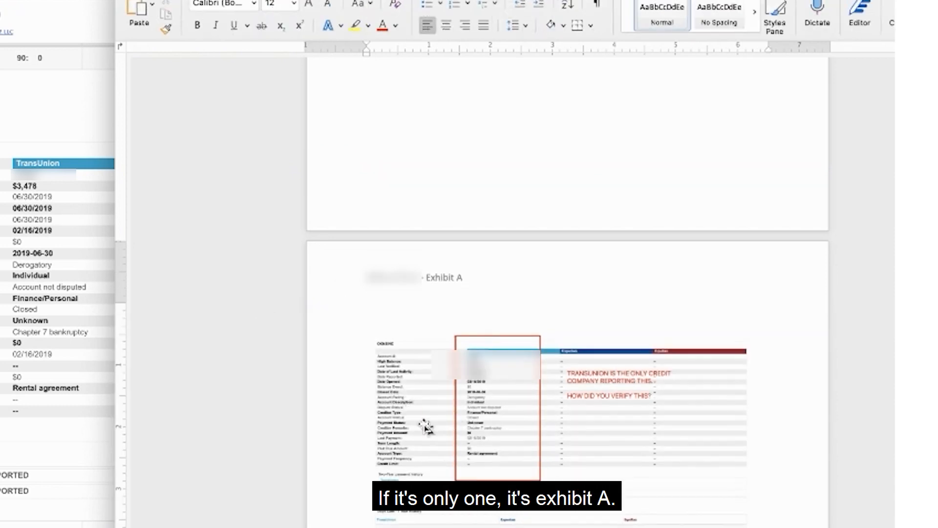
pyautogui.click(437, 411)
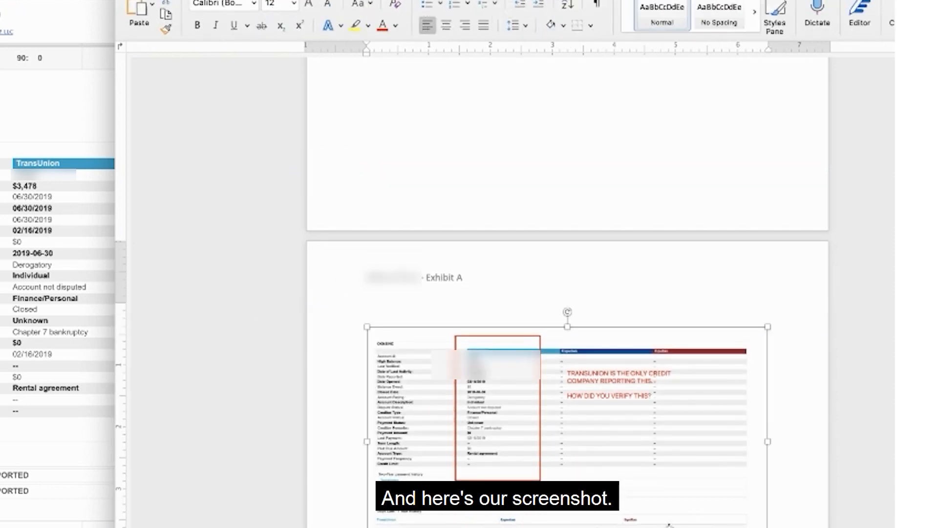
pyautogui.moveTo(768, 527); pyautogui.dragTo(819, 527)
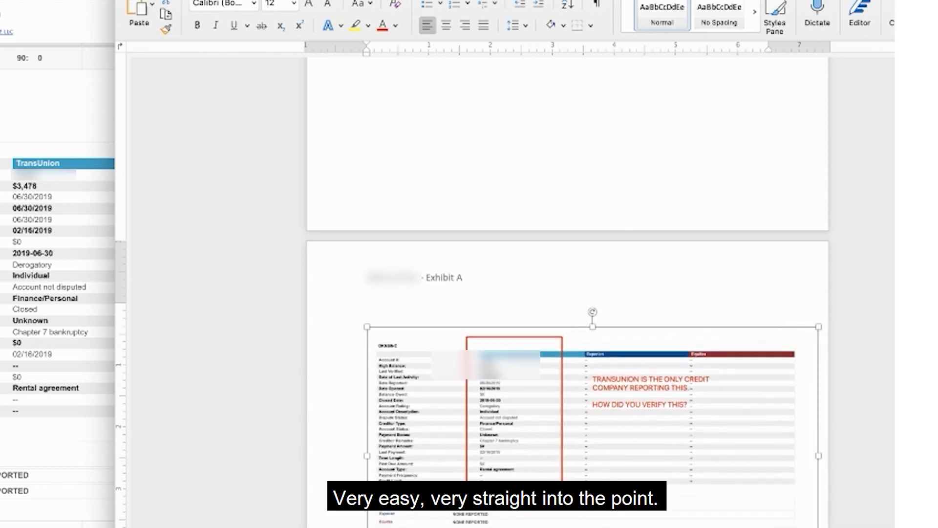
pyautogui.moveTo(397, 514); pyautogui.dragTo(377, 495)
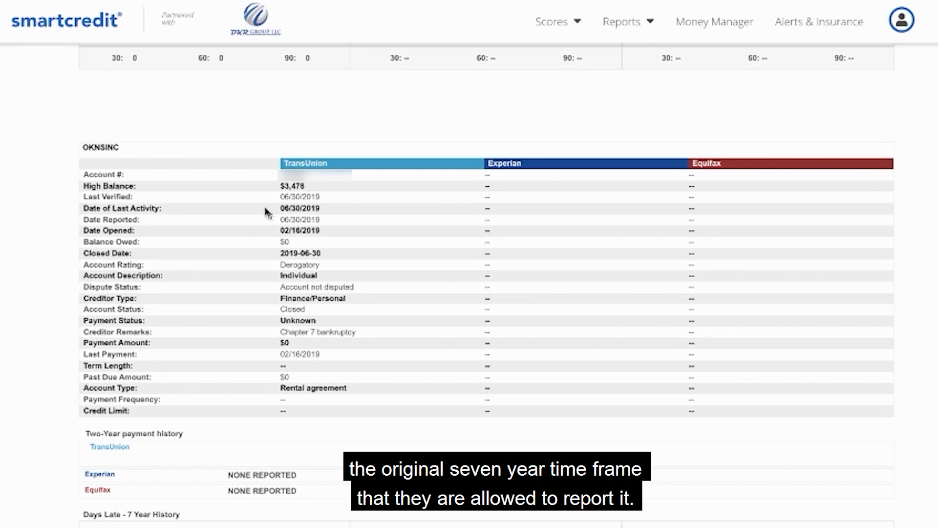
# Examine the TransUnion date of last activity and date opened for the OKNSINC account in the credit report.
pyautogui.moveTo(324, 209); pyautogui.dragTo(272, 209)
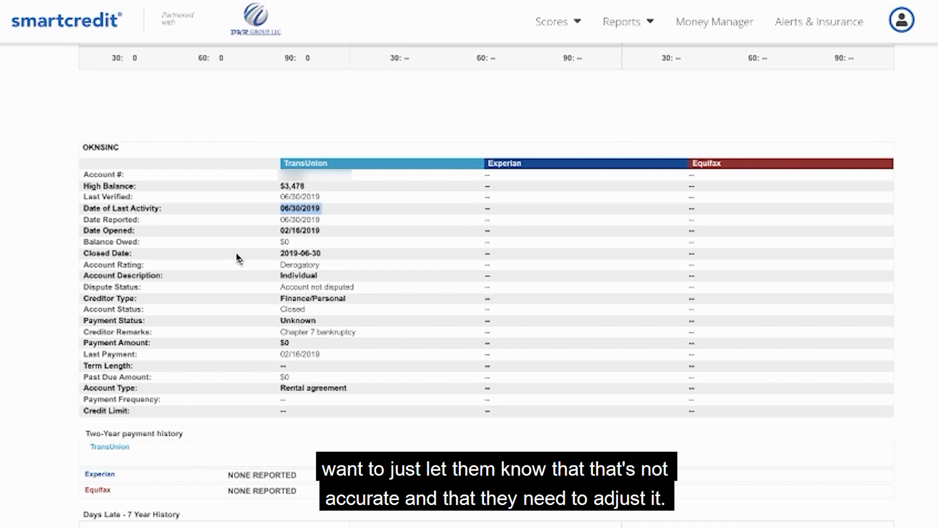
pyautogui.click(288, 226)
pyautogui.doubleClick(289, 229)
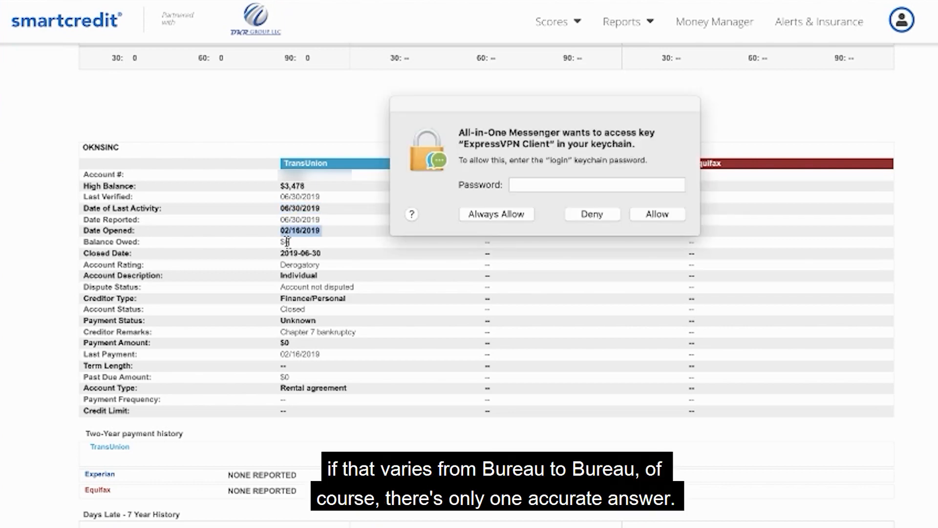
# Deny All-in-One Messenger's requests to access the "ExpressVPN Client" key in the keychain.
pyautogui.click(590, 218)
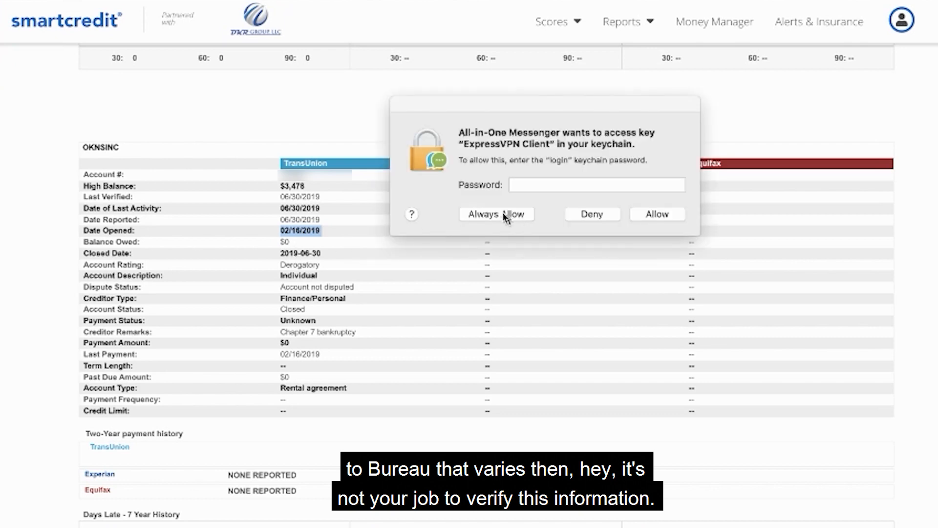
pyautogui.click(592, 218)
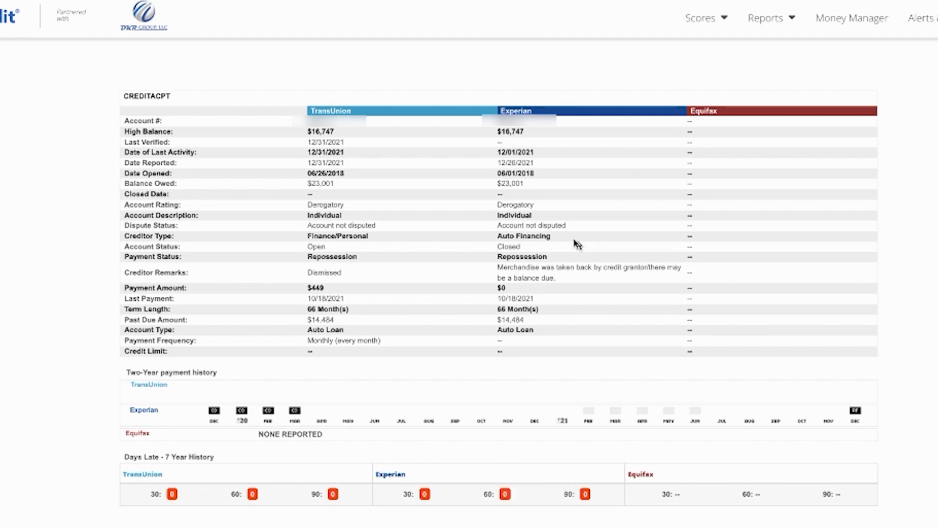
# Compare the CREDITACPT account's date of last activity, account status and creditor remarks between TransUnion and Experian.
pyautogui.doubleClick(314, 150)
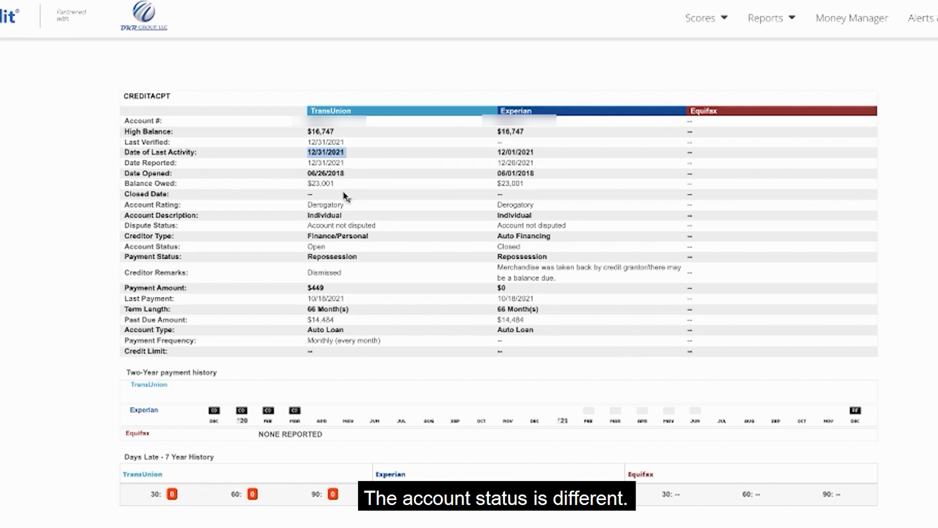
pyautogui.doubleClick(316, 247)
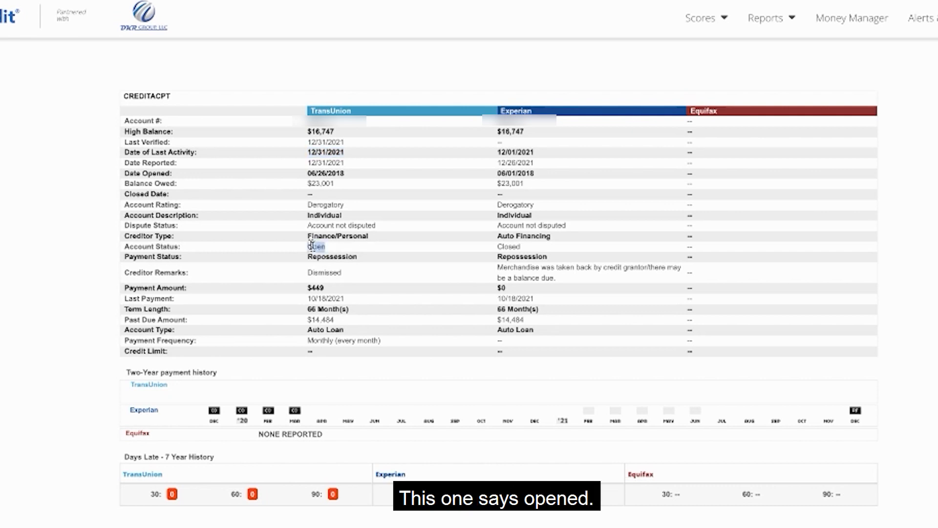
pyautogui.doubleClick(510, 246)
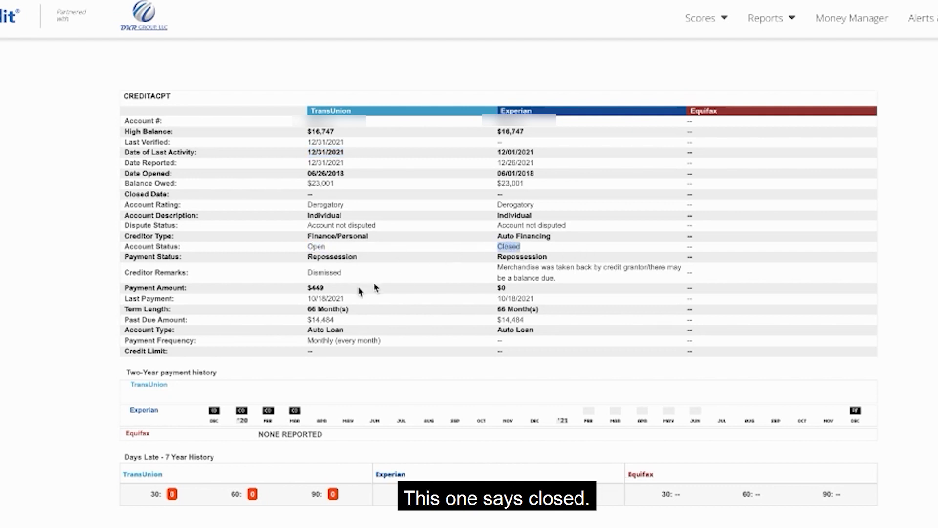
pyautogui.doubleClick(312, 272)
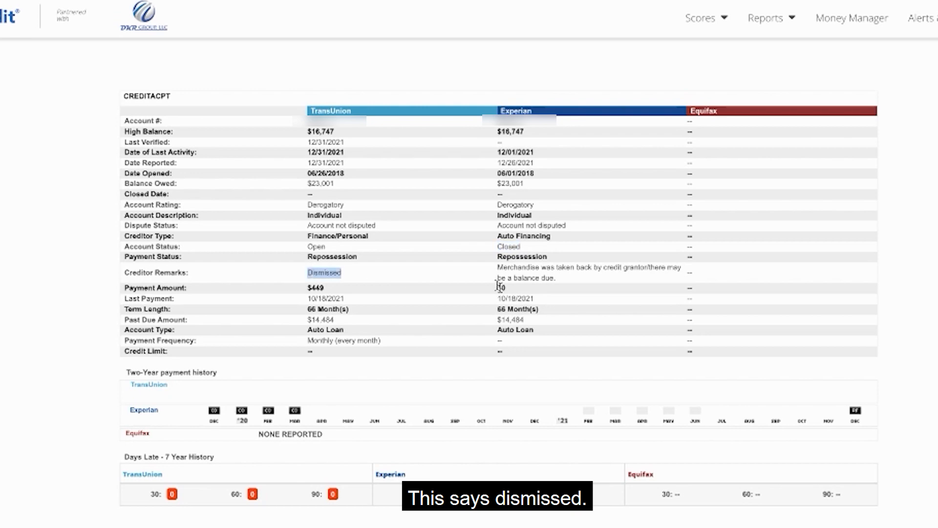
pyautogui.moveTo(556, 268); pyautogui.dragTo(492, 272)
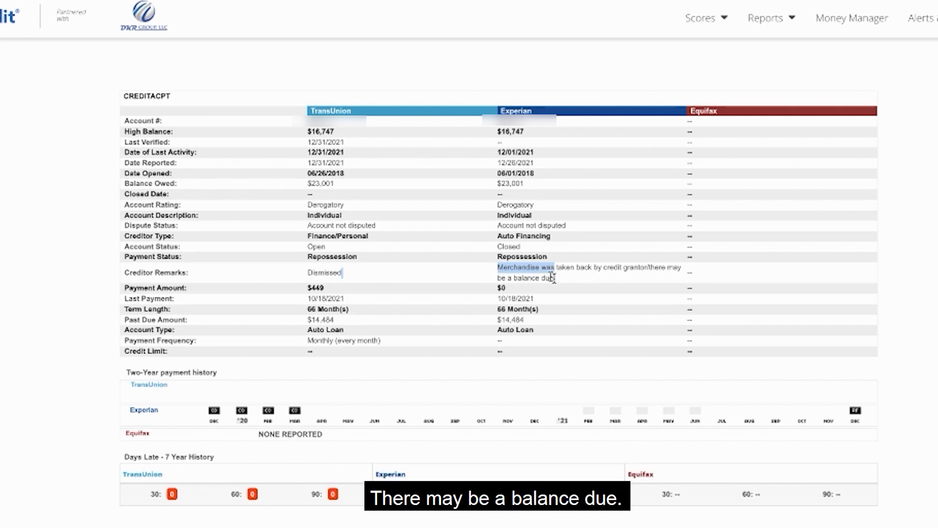
pyautogui.doubleClick(343, 273)
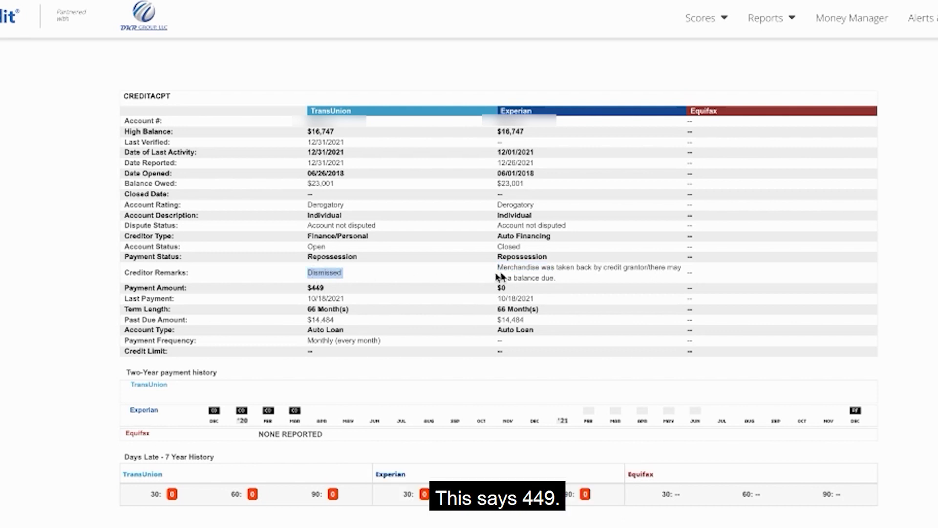
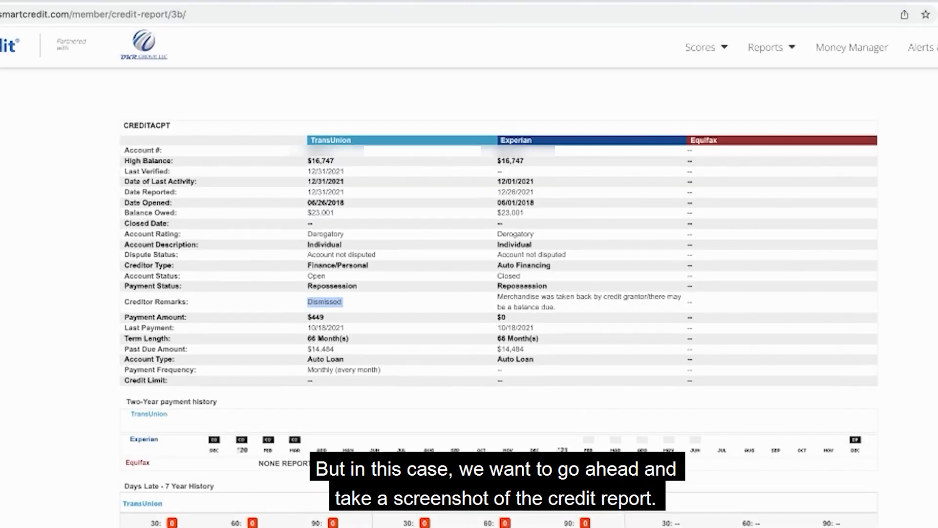
# Capture the CREDITACPT account section of the credit report with Xnip, framing it from above the account heading past the payment history.
pyautogui.click(778, 0)
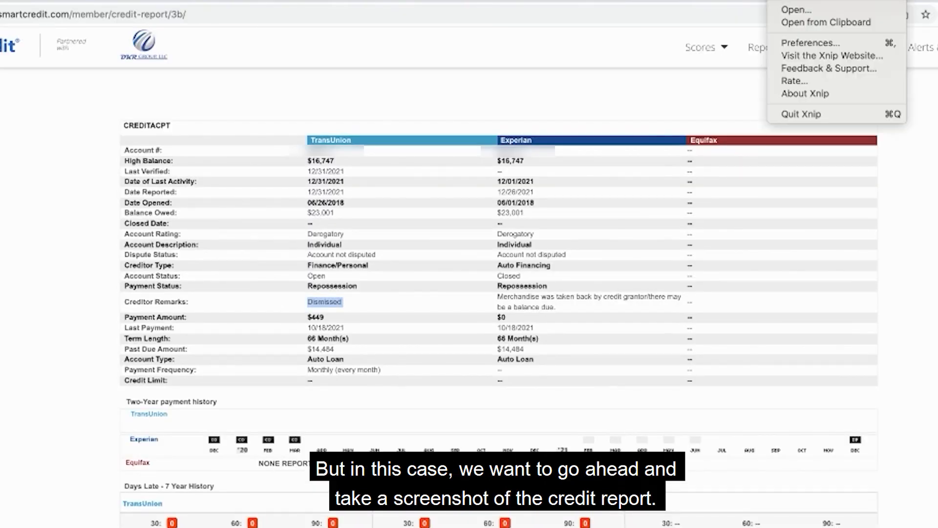
pyautogui.click(785, 1)
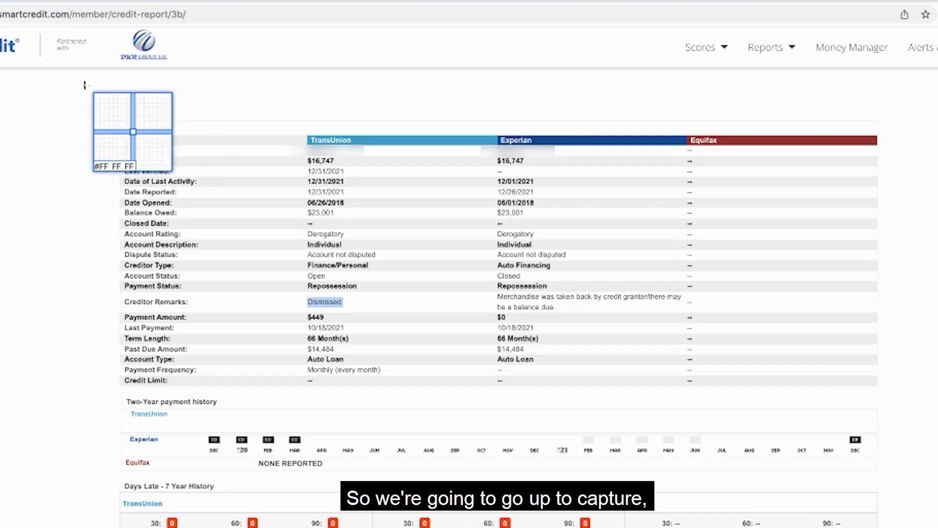
pyautogui.moveTo(95, 94); pyautogui.dragTo(917, 527)
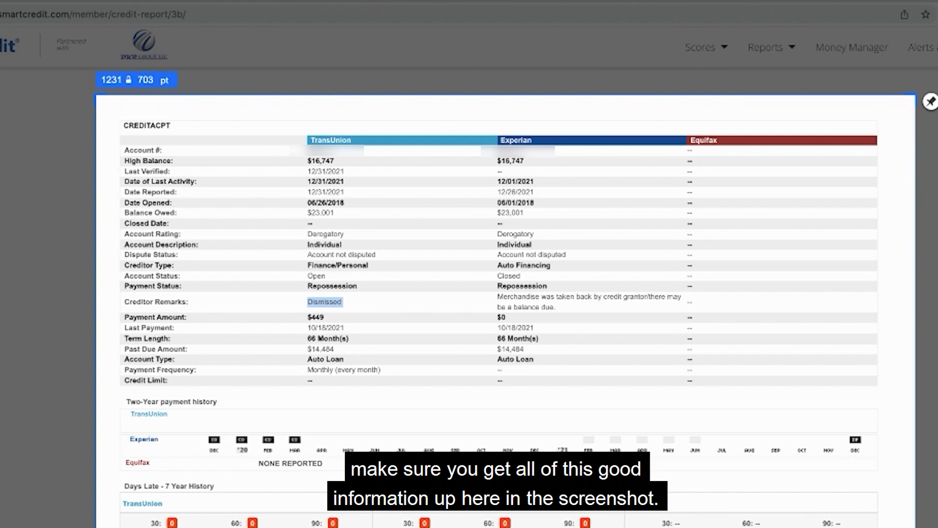
pyautogui.moveTo(917, 527); pyautogui.dragTo(901, 527)
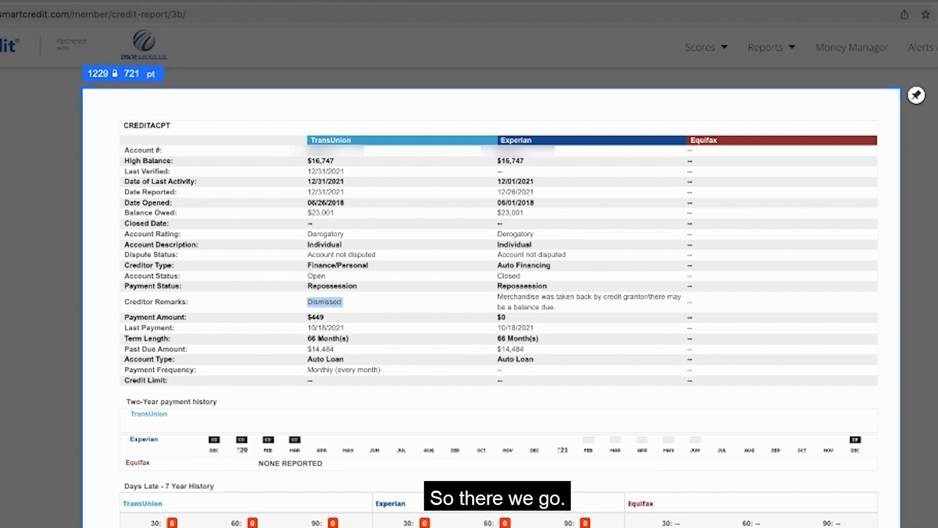
# Draw red arrows pointing to the TransUnion and Experian creditor remarks and account status values in the CREDITACPT capture.
pyautogui.moveTo(234, 297); pyautogui.dragTo(287, 301)
pyautogui.moveTo(403, 306)
pyautogui.mouseDown()
pyautogui.moveTo(484, 308)
pyautogui.moveTo(496, 298)
pyautogui.mouseUp()
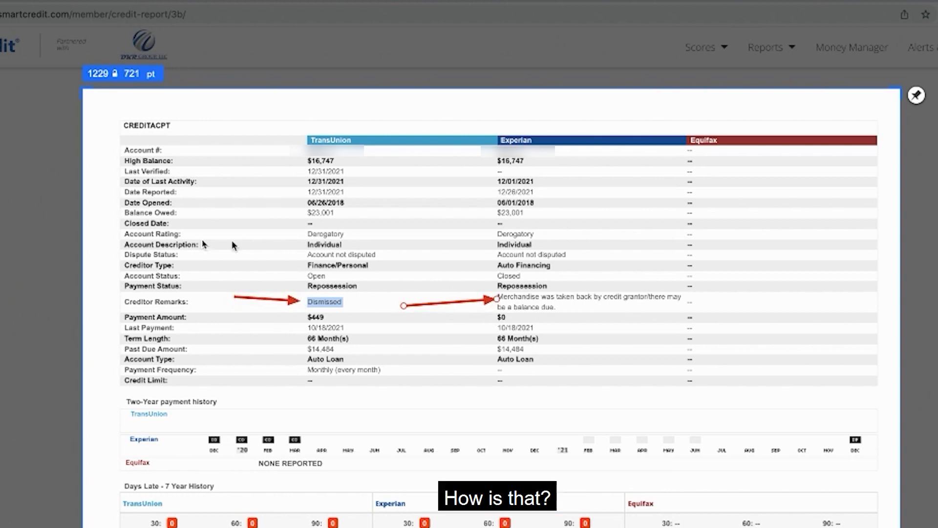
pyautogui.moveTo(239, 276); pyautogui.dragTo(303, 277)
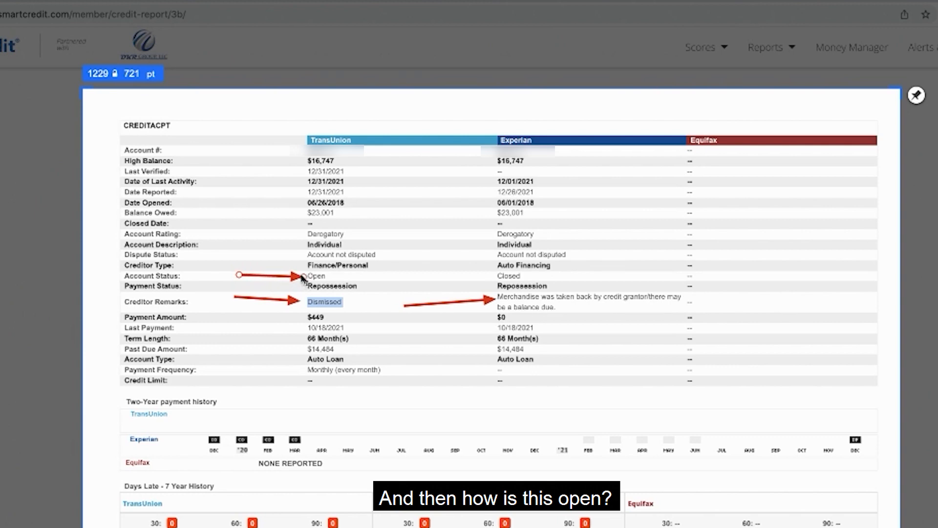
pyautogui.moveTo(429, 275); pyautogui.dragTo(491, 274)
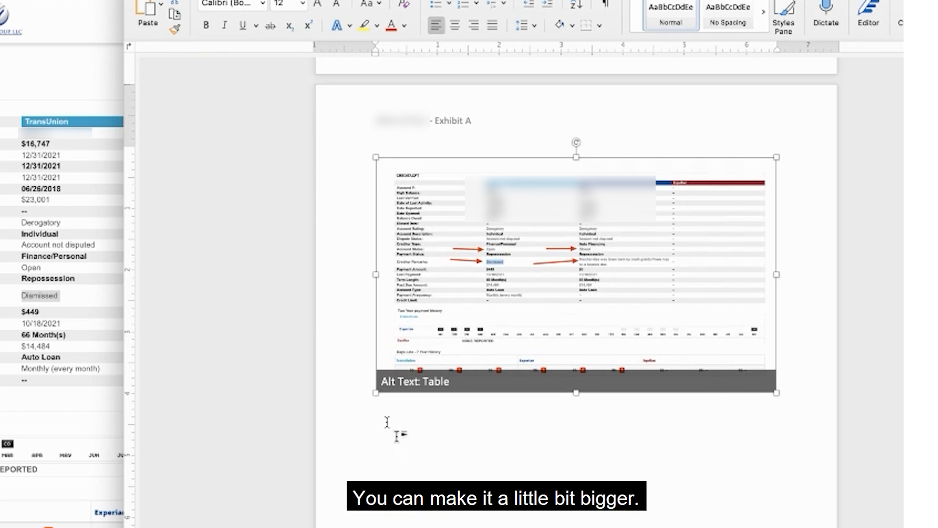
# In Word, set the CREDITACPT exhibit to landscape orientation, enlarge the annotated screenshot to nearly fill the page, and open its context options.
pyautogui.moveTo(376, 392); pyautogui.dragTo(283, 432)
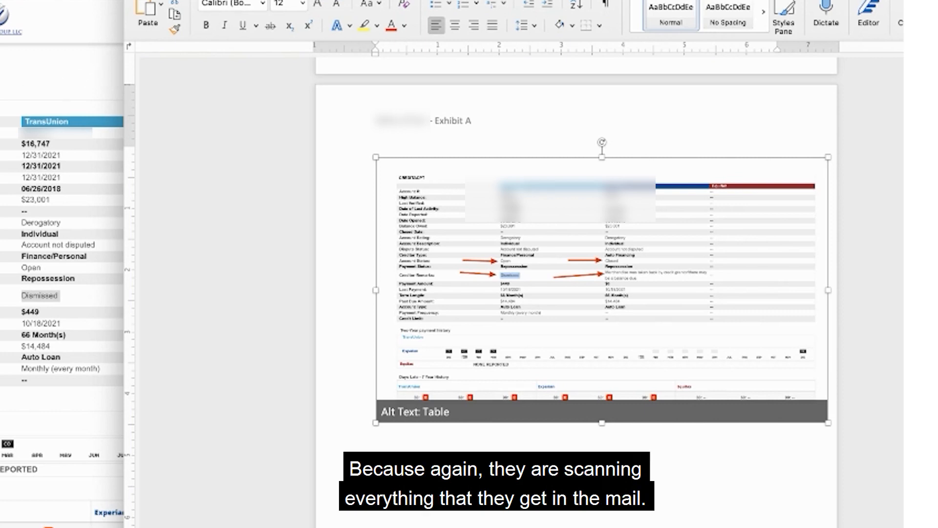
pyautogui.click(313, 0)
pyautogui.click(185, 9)
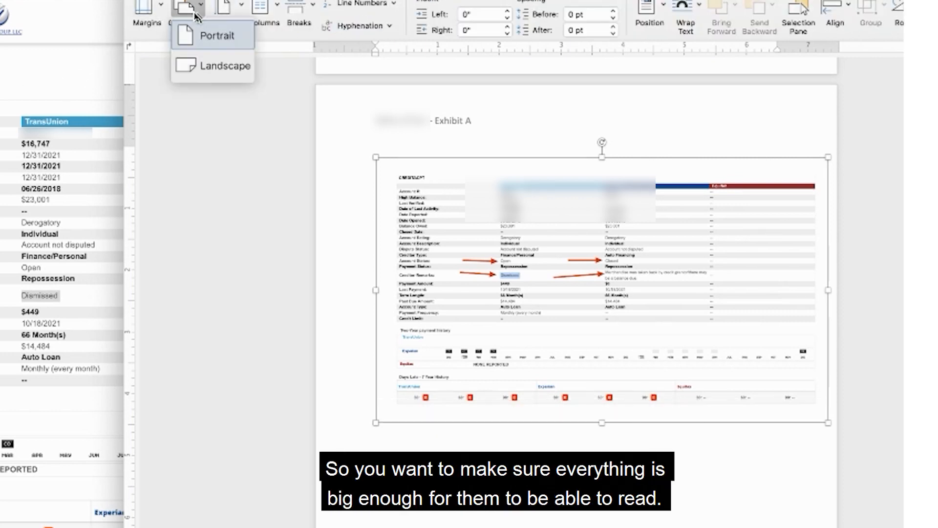
pyautogui.click(209, 67)
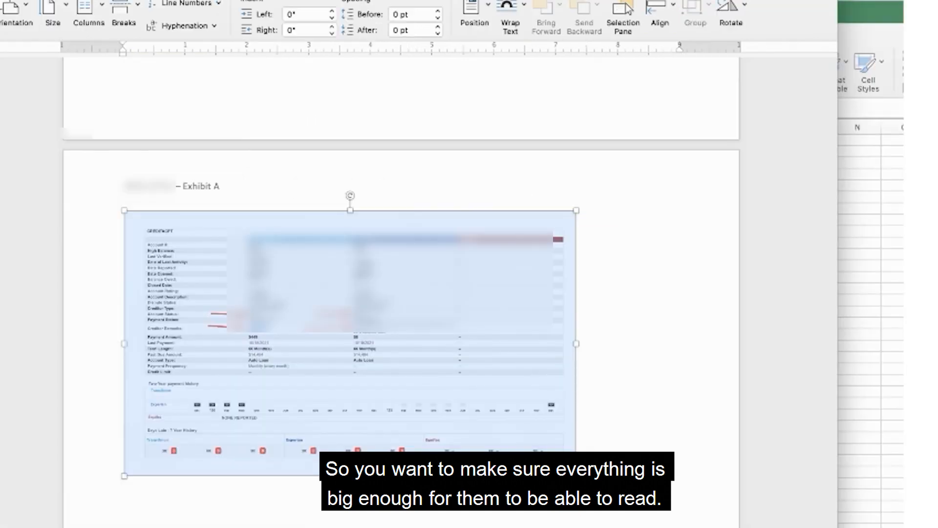
pyautogui.moveTo(576, 475); pyautogui.dragTo(760, 527)
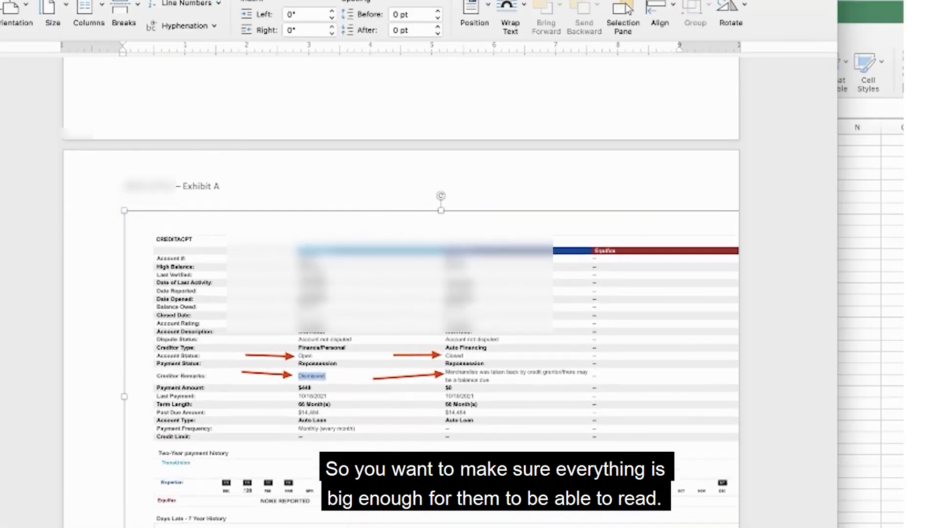
pyautogui.rightClick(275, 342)
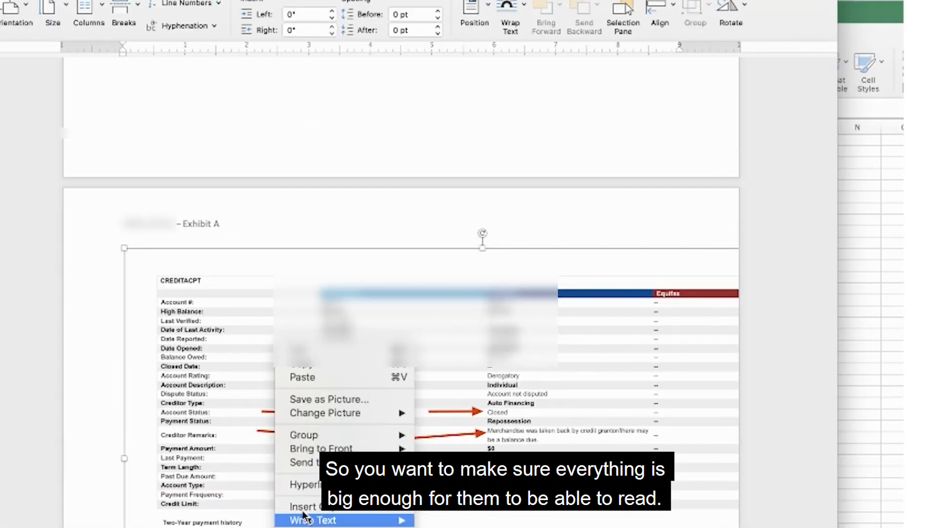
pyautogui.moveTo(306, 519)
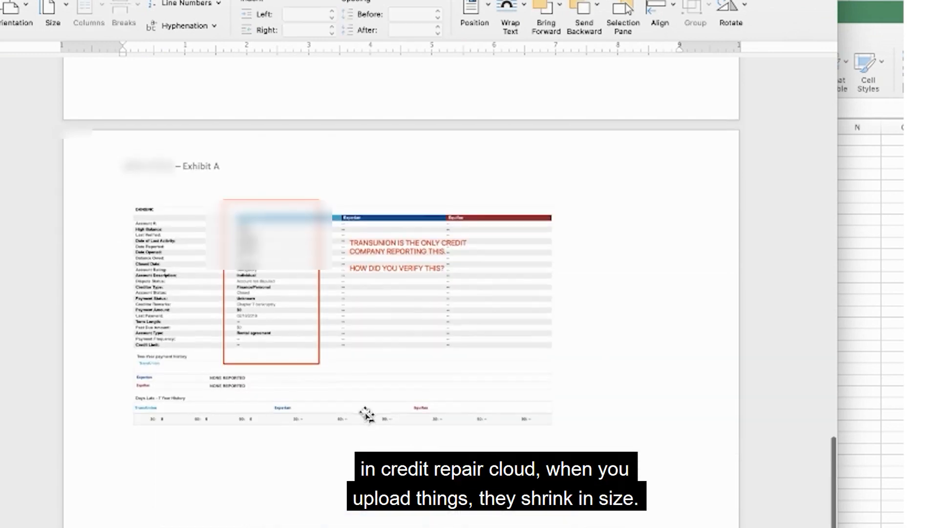
# Enlarge the annotated OKNSINC screenshot proportionally on its landscape page and change its text wrapping so it can be positioned freely.
pyautogui.click(276, 480)
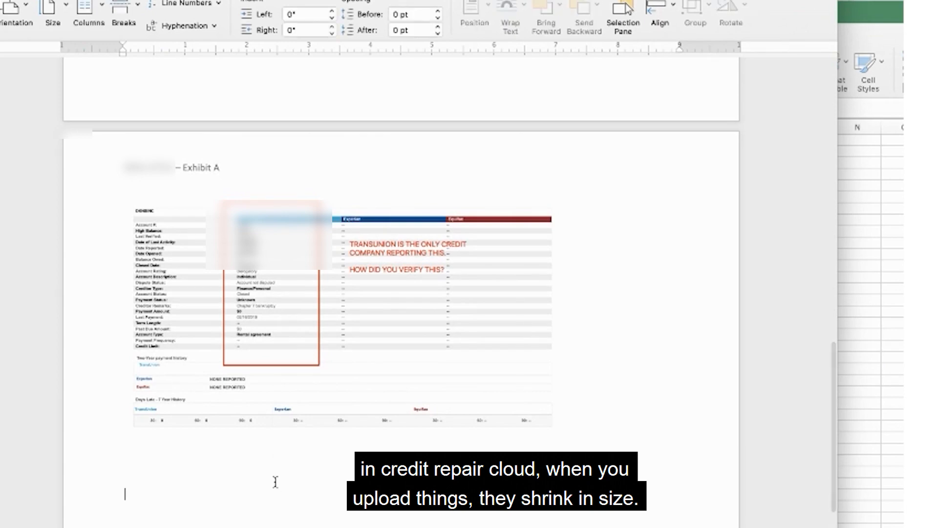
pyautogui.click(309, 327)
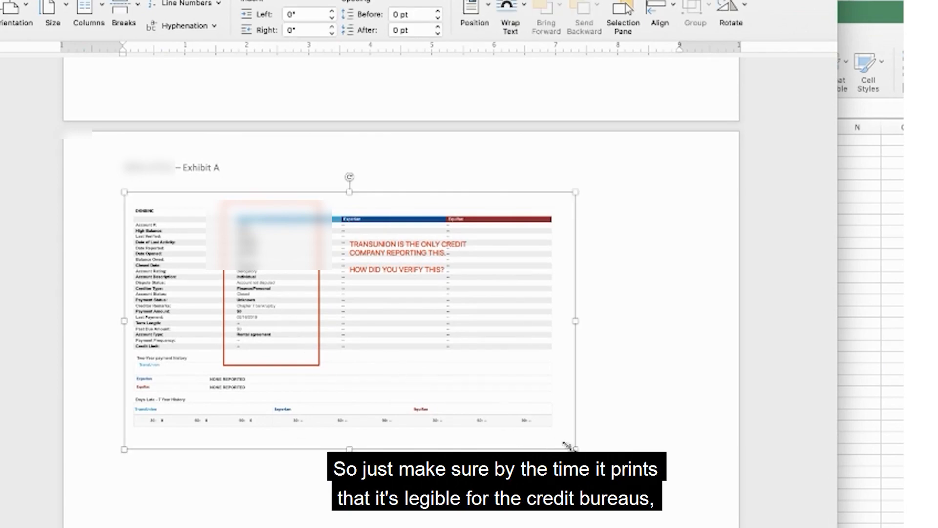
pyautogui.moveTo(568, 445); pyautogui.dragTo(672, 521)
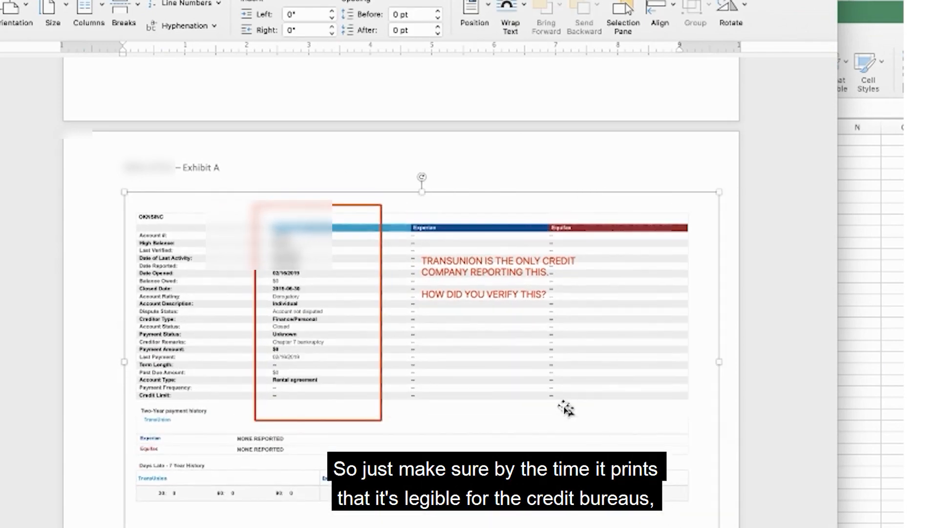
pyautogui.rightClick(568, 407)
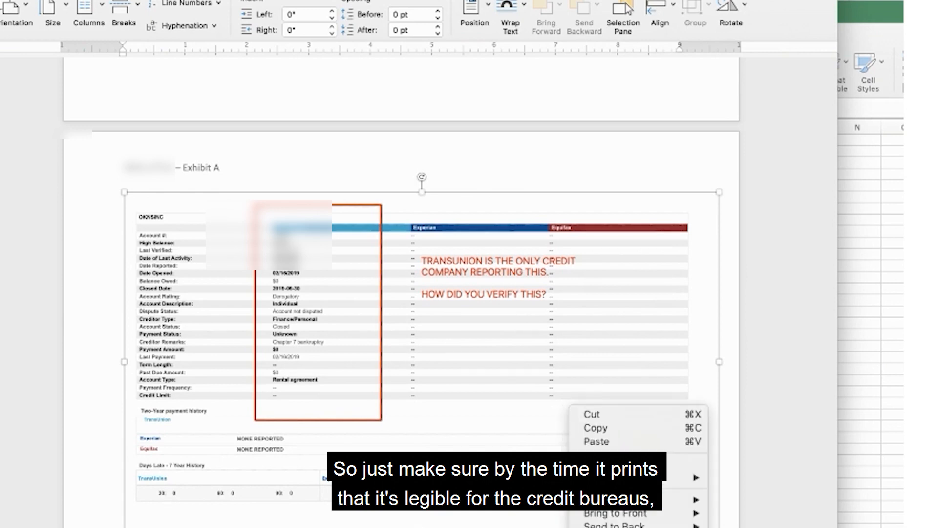
pyautogui.click(748, 526)
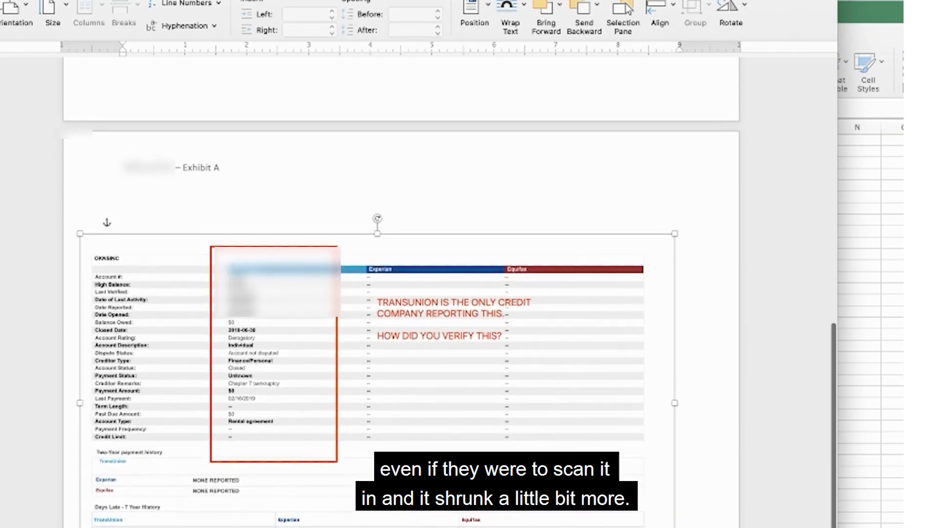
# Enlarge the OKNSINC screenshot further to span the landscape page, reposition it, and save the exhibit document.
pyautogui.scroll(-3, 681, 498)
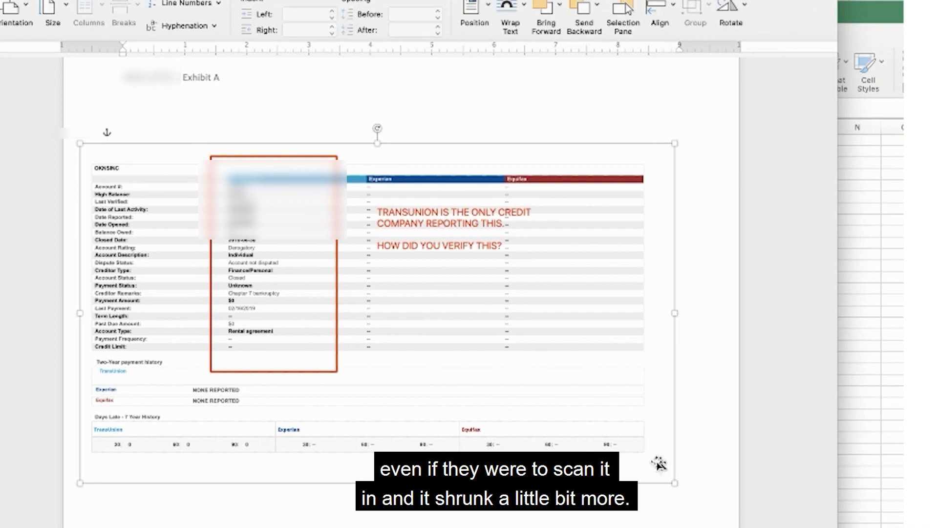
pyautogui.moveTo(670, 478); pyautogui.dragTo(723, 522)
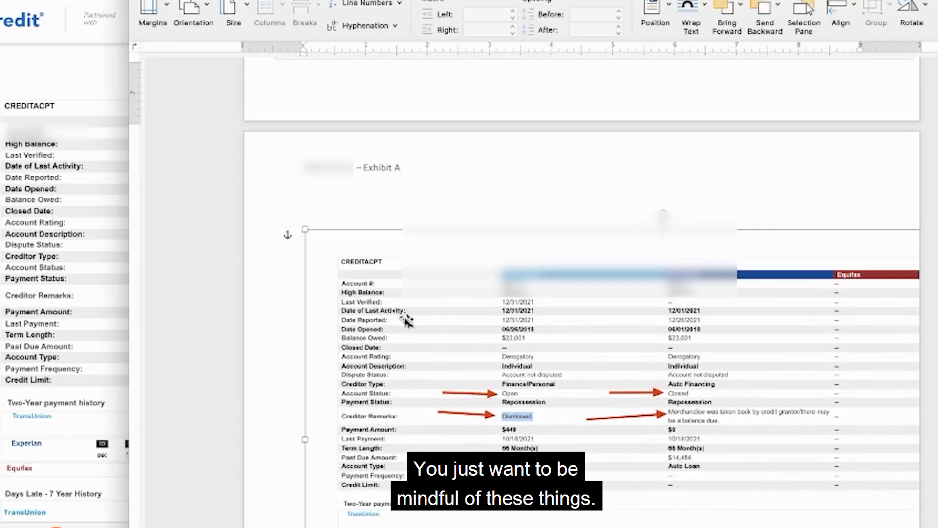
pyautogui.moveTo(406, 321); pyautogui.dragTo(331, 292)
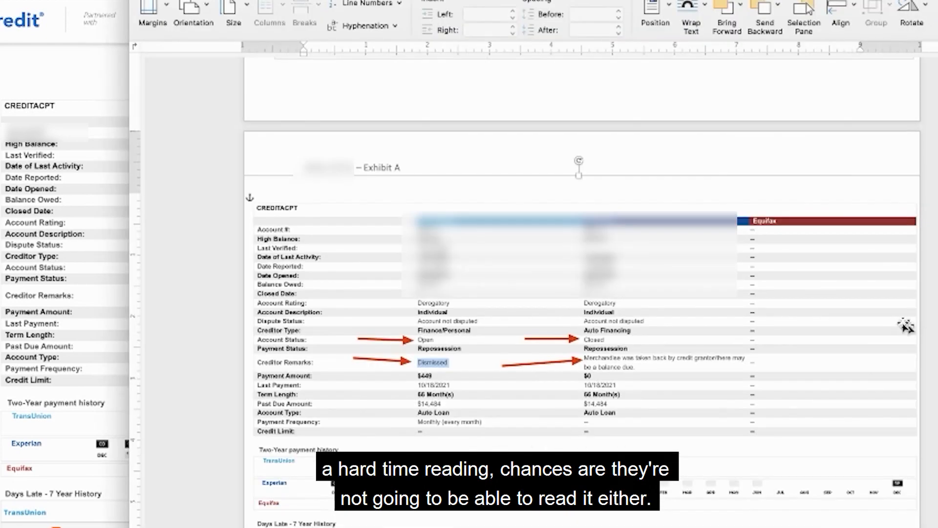
pyautogui.press('super+s')
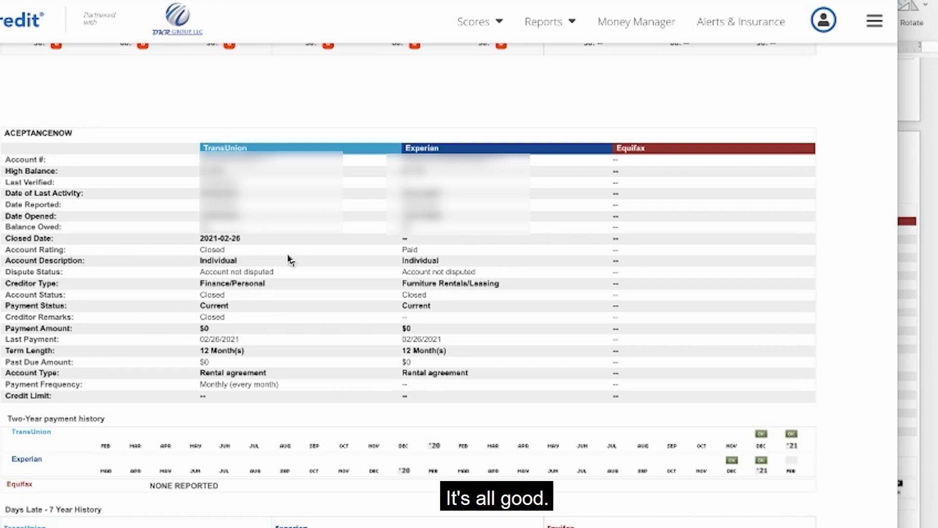
# Review the remaining accounts, the public-record bankruptcies and the inquiries in the SmartCredit report for items still left to dispute.
pyautogui.scroll(-10, 288, 259)
pyautogui.scroll(-15, 291, 260)
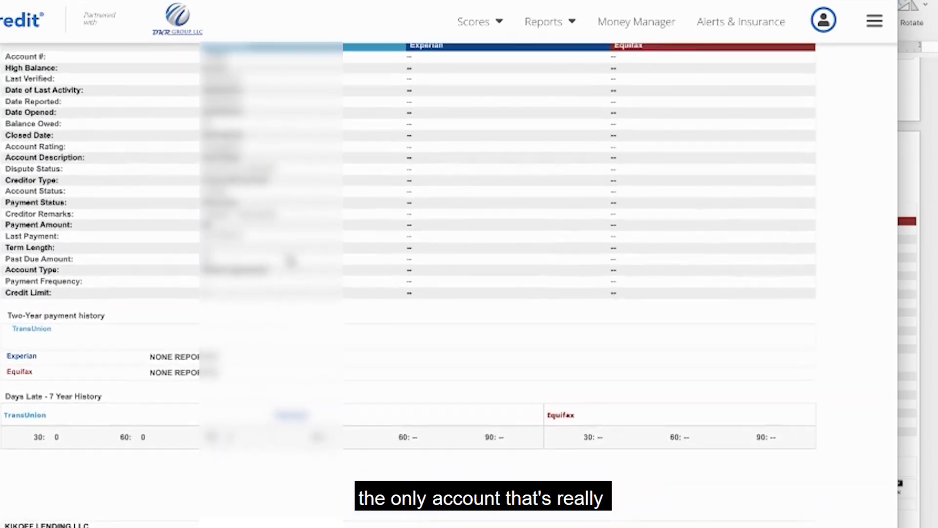
pyautogui.scroll(2, 291, 261)
pyautogui.scroll(-2, 290, 261)
pyautogui.scroll(-10, 290, 262)
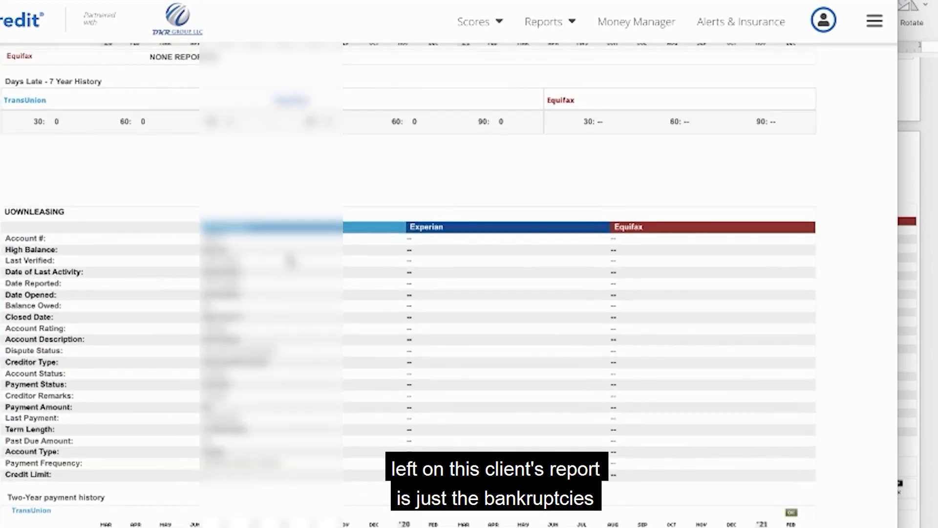
pyautogui.scroll(-10, 291, 261)
pyautogui.scroll(7, 291, 260)
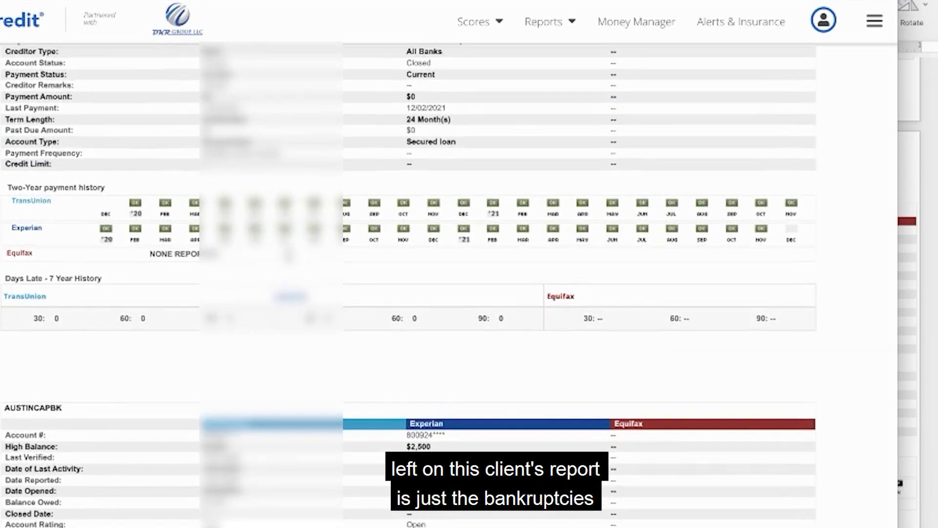
pyautogui.scroll(3, 291, 262)
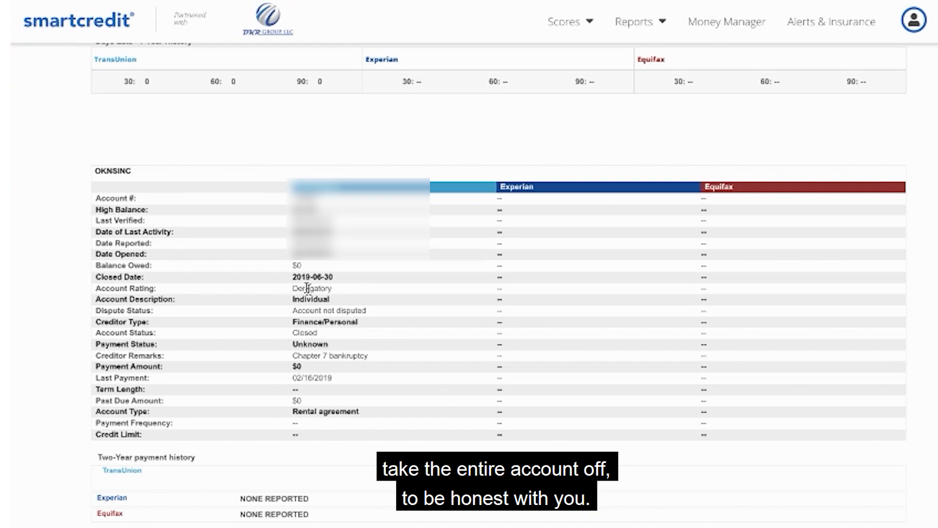
pyautogui.scroll(-15, 307, 288)
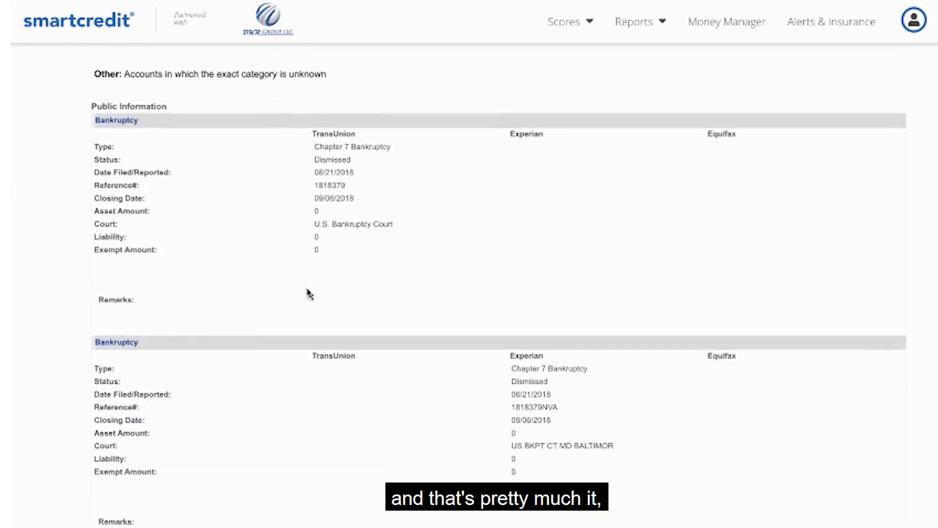
pyautogui.scroll(-10, 308, 292)
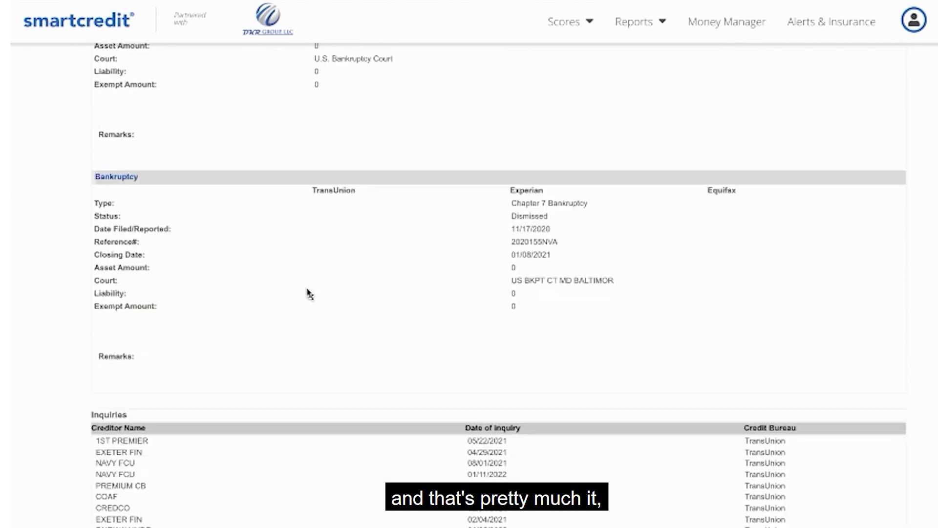
pyautogui.scroll(-2, 308, 294)
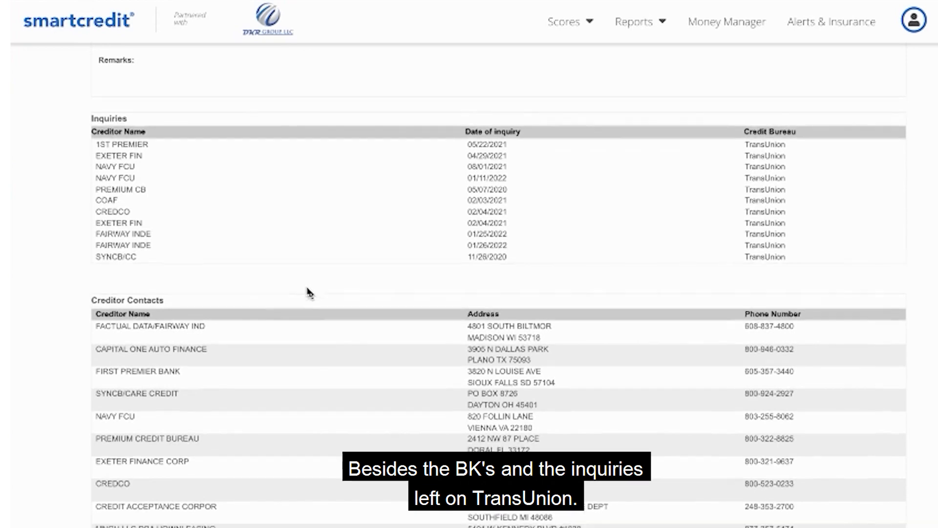
pyautogui.scroll(7, 308, 293)
pyautogui.scroll(-12, 308, 292)
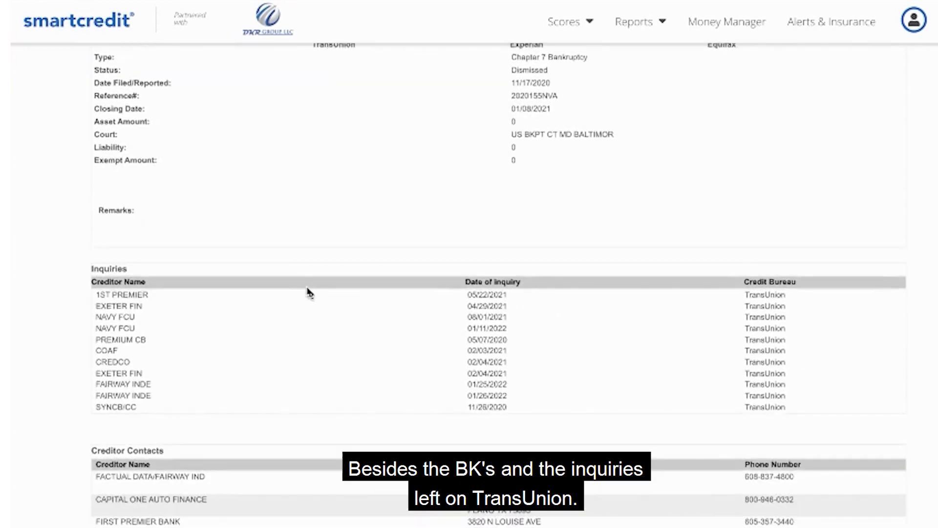
# Examine the creditor contacts list in the credit report for the addresses of the creditors and bankruptcy courts.
pyautogui.scroll(-1, 308, 293)
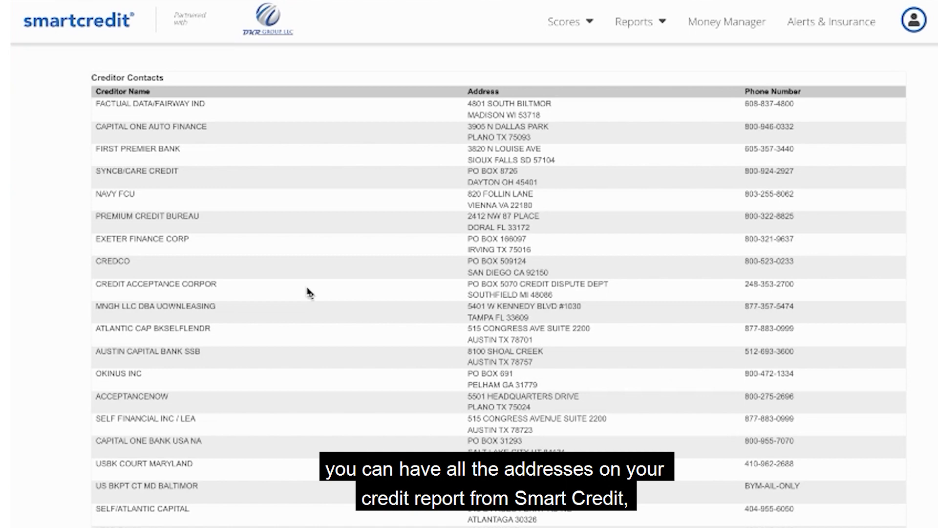
pyautogui.scroll(-3, 307, 292)
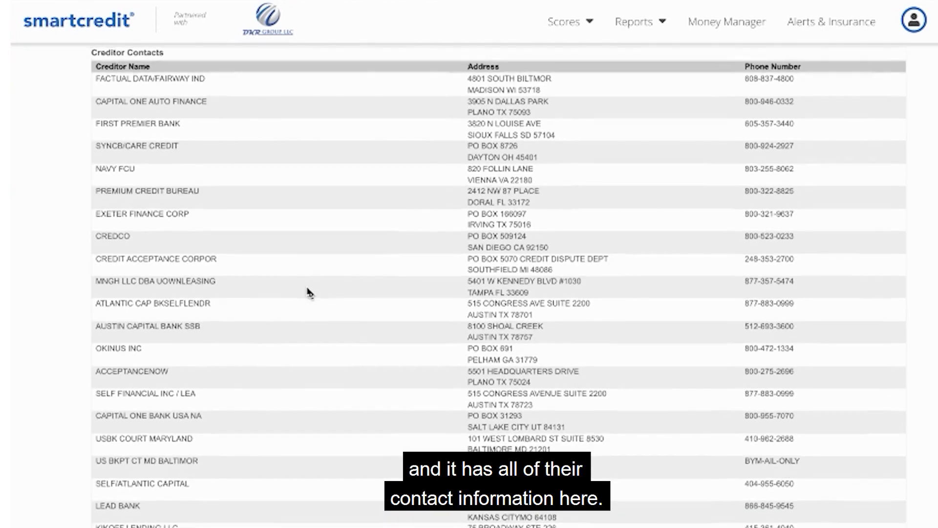
pyautogui.scroll(-1, 309, 293)
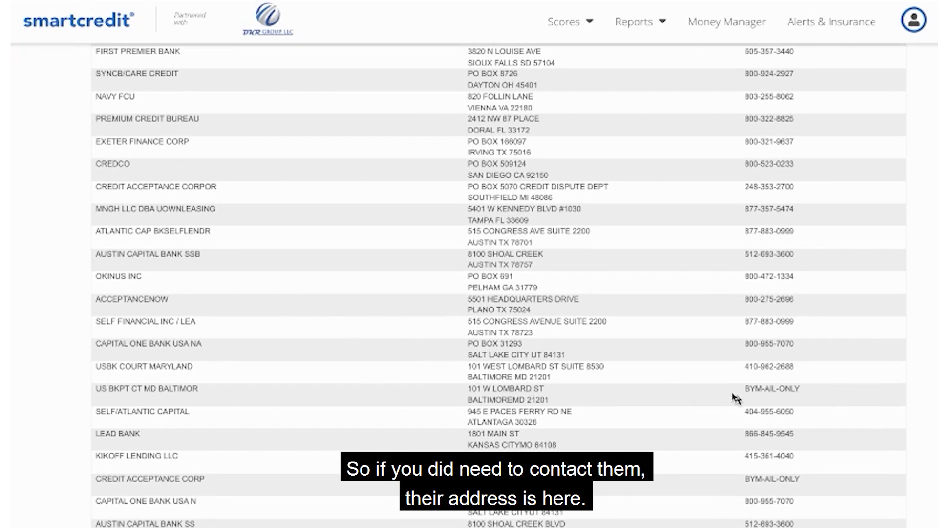
pyautogui.moveTo(792, 367); pyautogui.dragTo(679, 395)
pyautogui.click(579, 379)
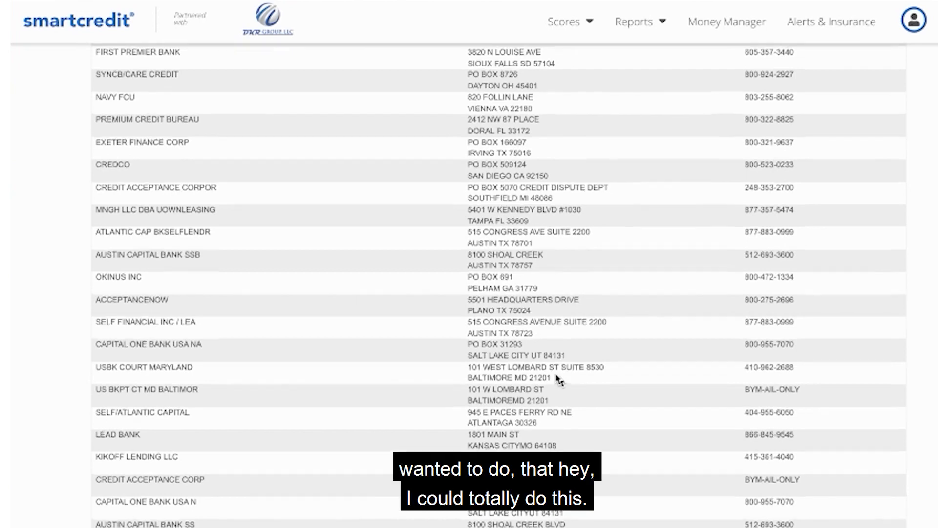
pyautogui.scroll(2, 560, 379)
pyautogui.scroll(-2, 559, 379)
pyautogui.scroll(1, 560, 378)
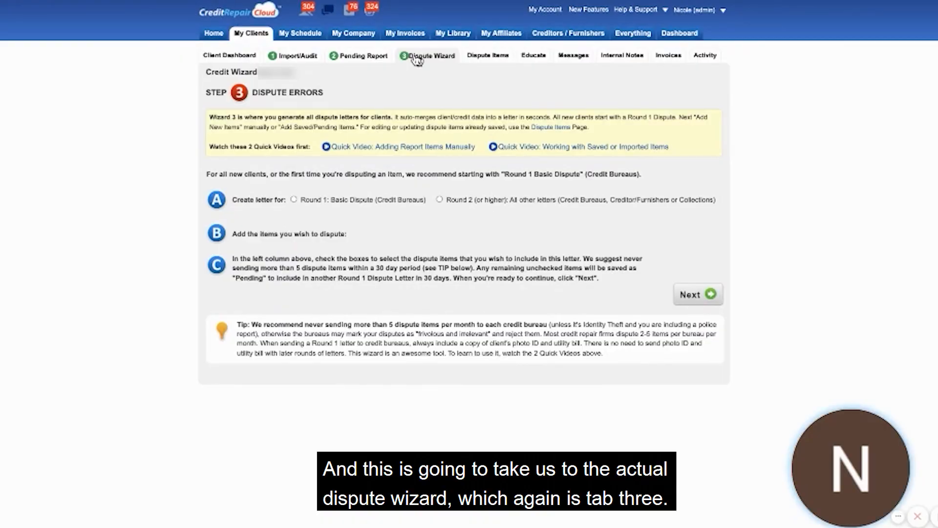
# Set up a Round 2 (or higher) letter to the credit bureau and add the previously saved OKNSINC item to it.
pyautogui.click(439, 200)
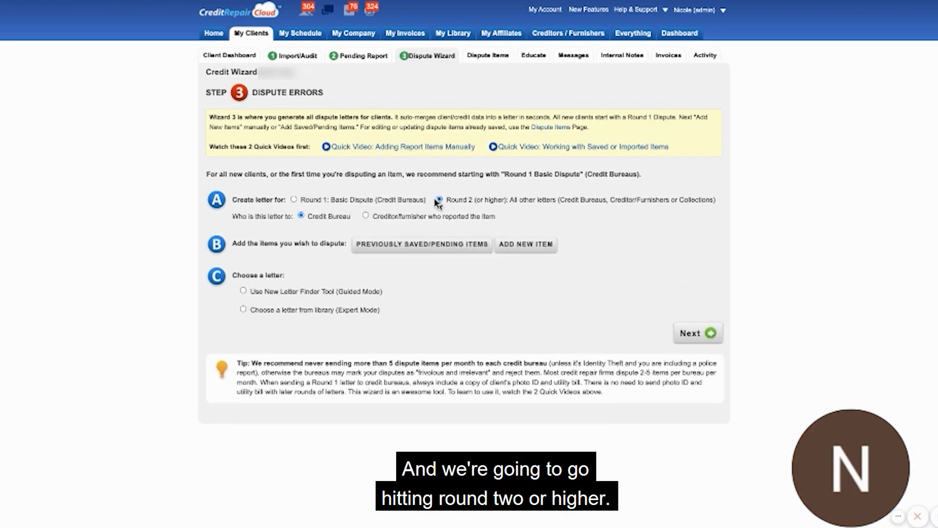
pyautogui.click(400, 248)
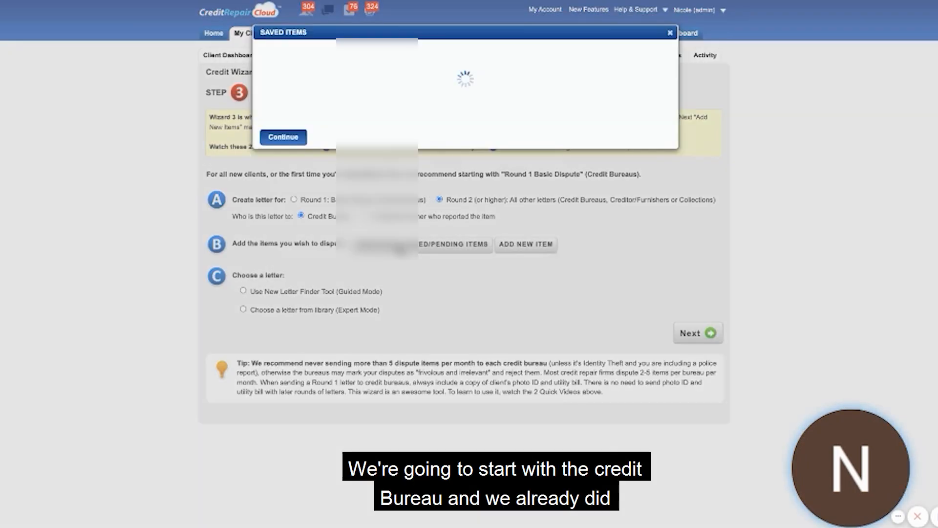
pyautogui.scroll(-3, 465, 156)
pyautogui.scroll(1, 346, 184)
pyautogui.scroll(-2, 345, 180)
pyautogui.scroll(-5, 345, 180)
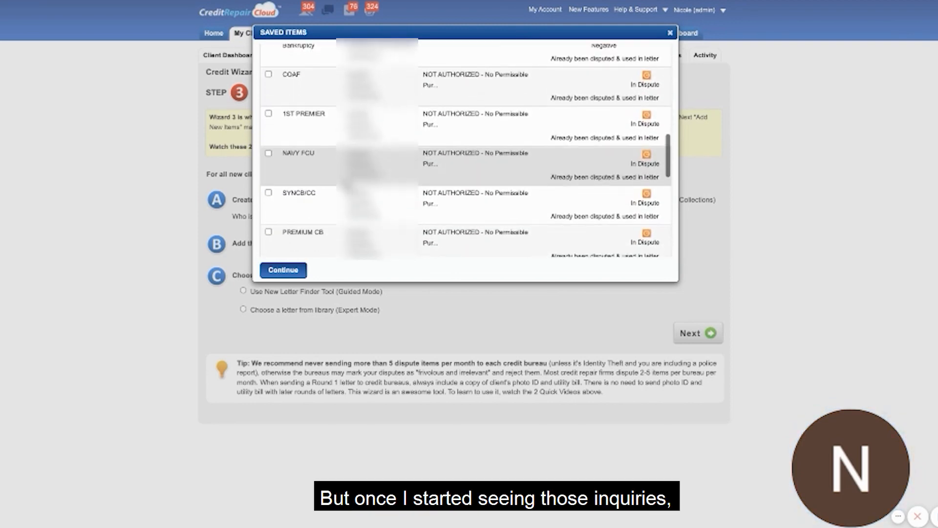
pyautogui.scroll(-10, 346, 186)
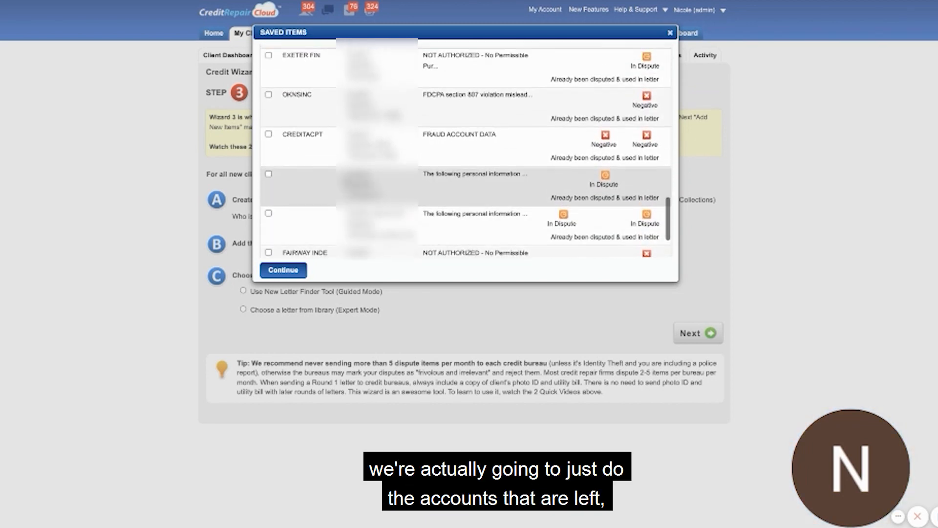
pyautogui.scroll(1, 465, 152)
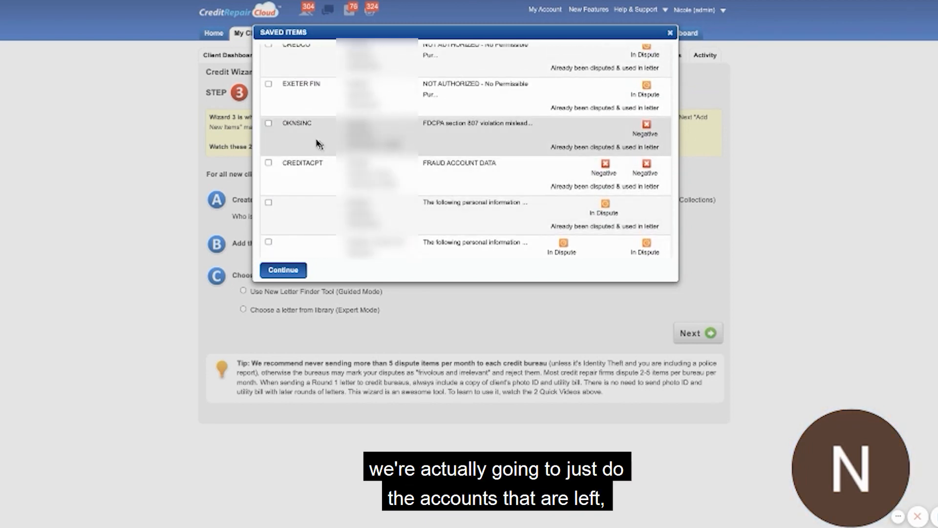
pyautogui.scroll(-4, 318, 143)
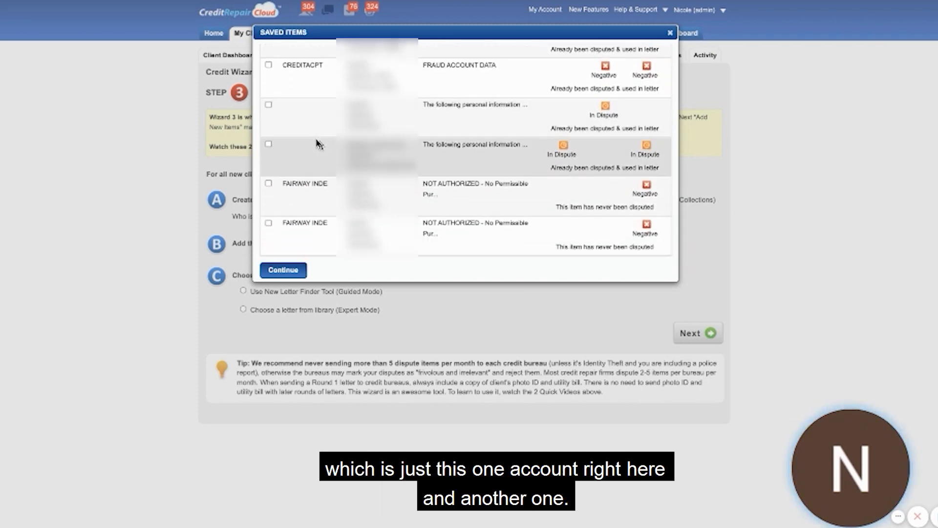
pyautogui.scroll(4, 319, 143)
pyautogui.click(268, 138)
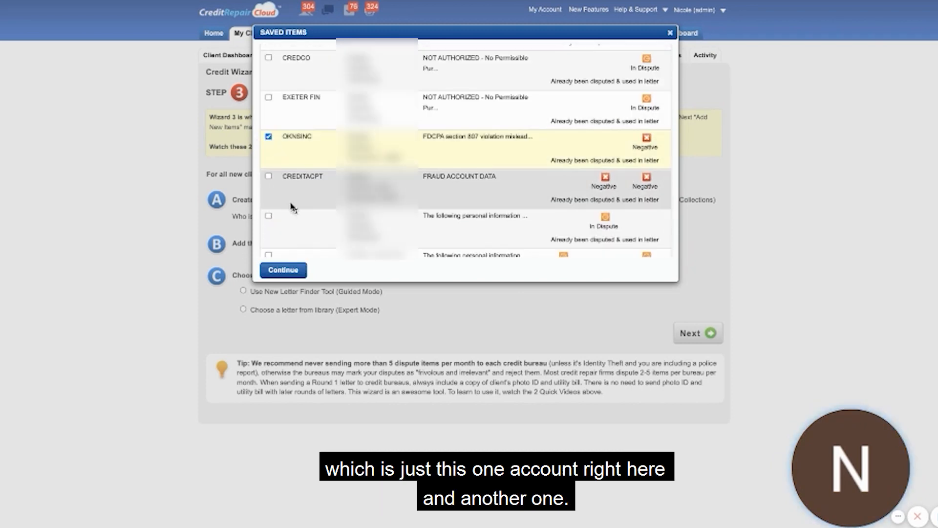
pyautogui.click(283, 270)
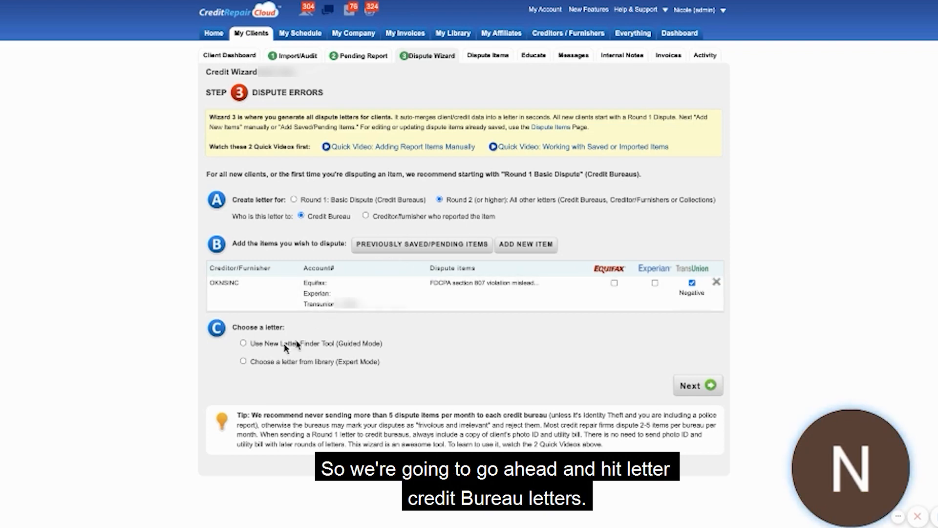
# Choose "A1 Dispute After Investigation The Prove it Letter (FOR CREDIT BUREAU)" from the library's Credit Bureau Letters and generate the letter.
pyautogui.click(260, 361)
pyautogui.click(409, 362)
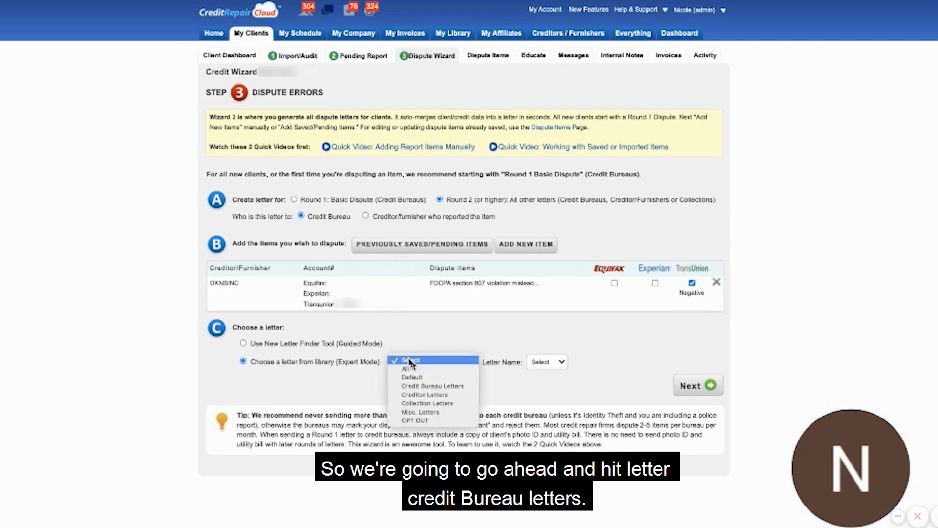
pyautogui.click(432, 385)
pyautogui.click(566, 362)
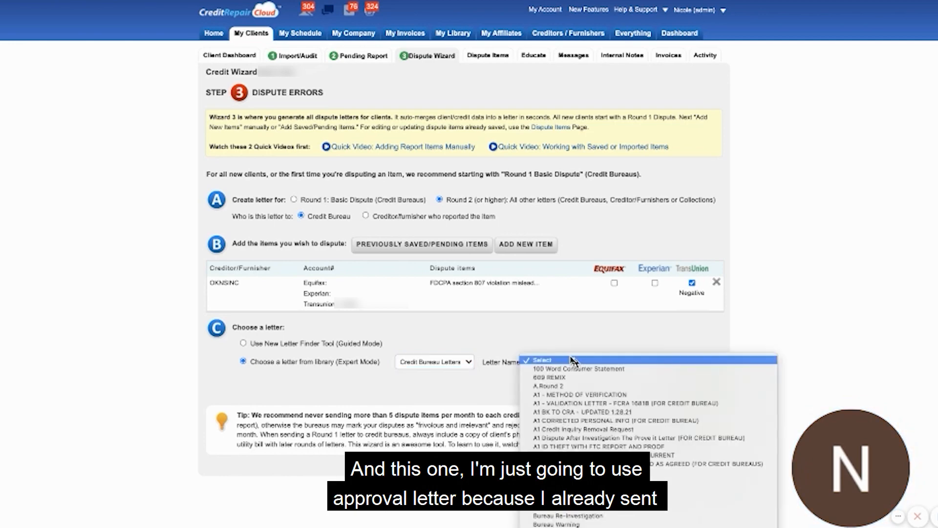
pyautogui.click(576, 437)
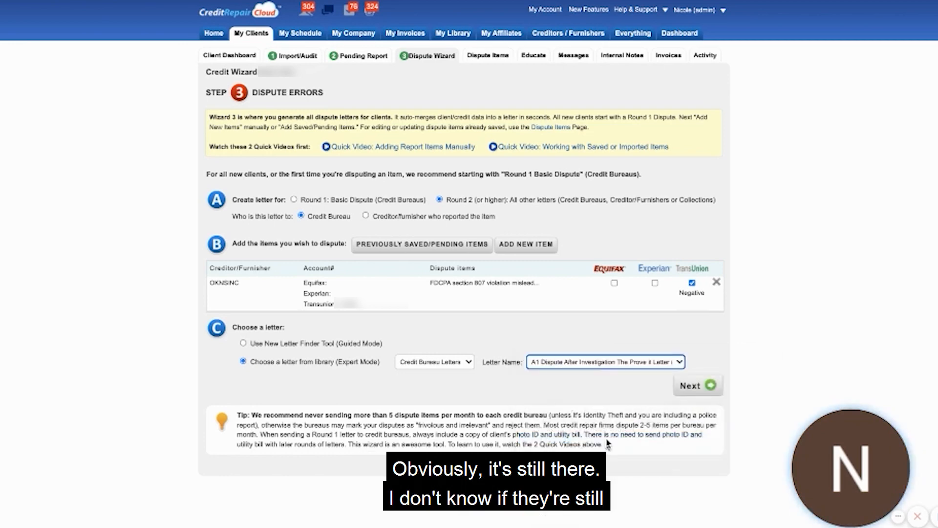
pyautogui.click(690, 386)
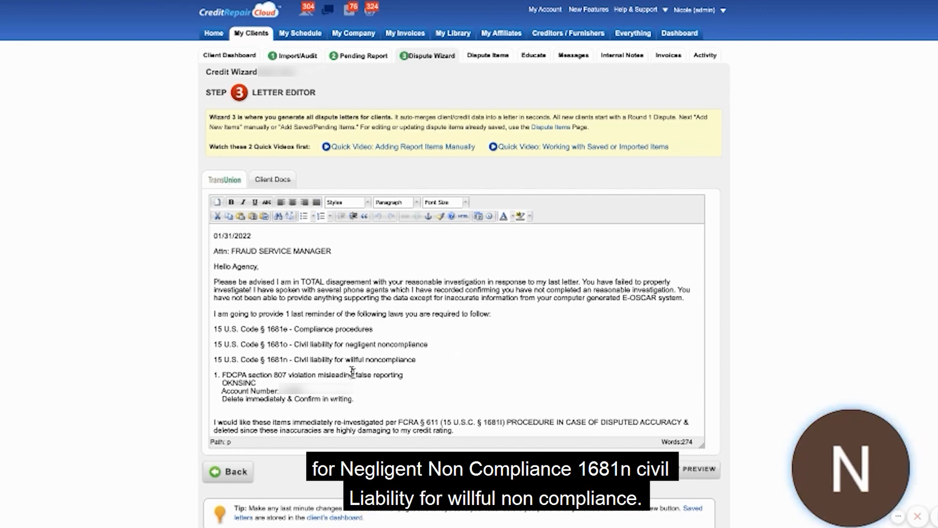
# Remove the list number before "FDCPA section 807 violation misleading false reporting" and insert a blank line above that item.
pyautogui.click(463, 360)
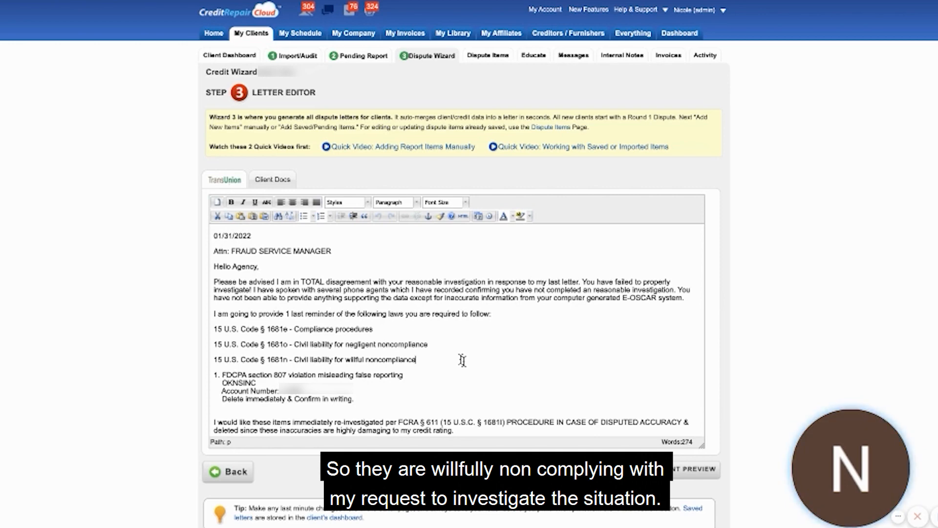
pyautogui.scroll(-1, 462, 360)
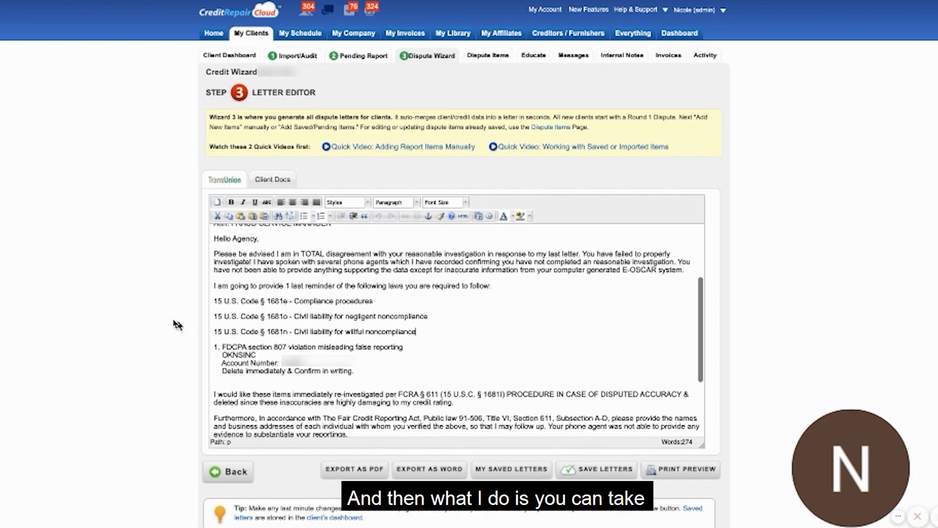
pyautogui.click(220, 347)
pyautogui.press('BackSpace')
pyautogui.press('BackSpace')
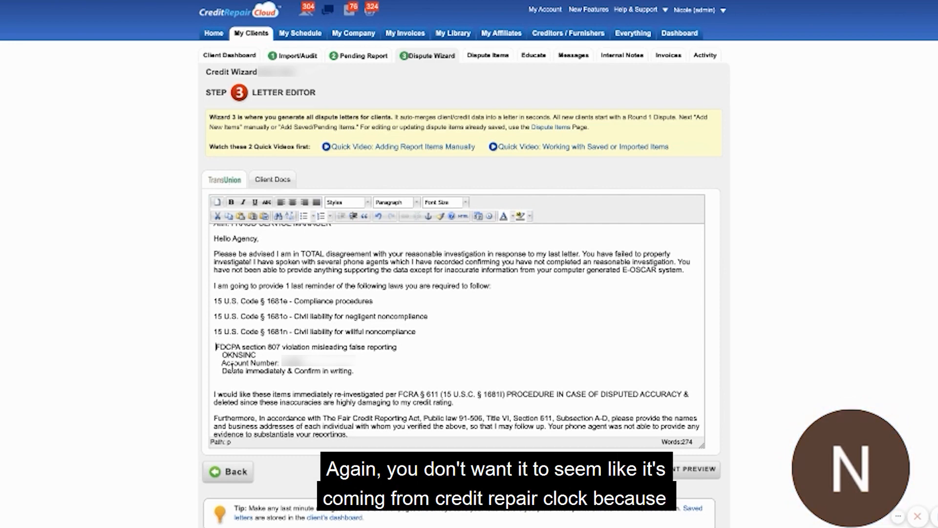
pyautogui.press('Return')
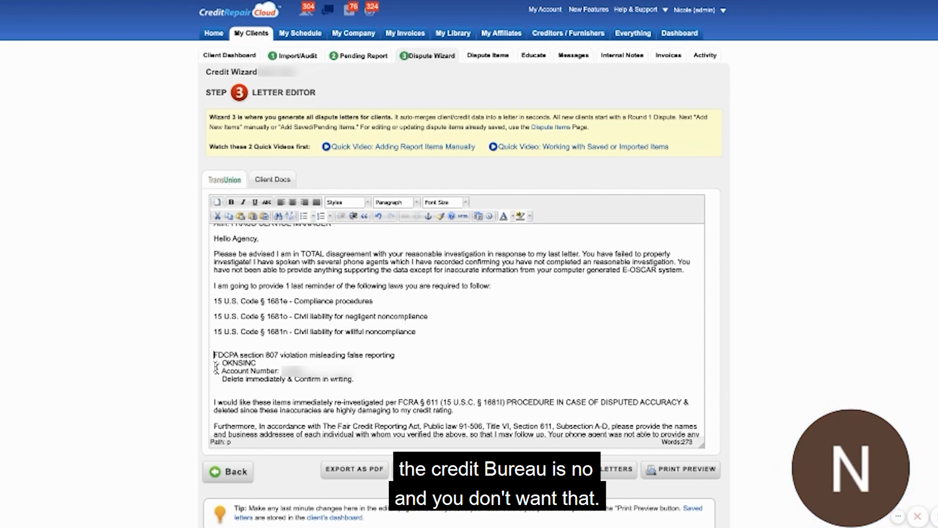
pyautogui.scroll(-2, 258, 372)
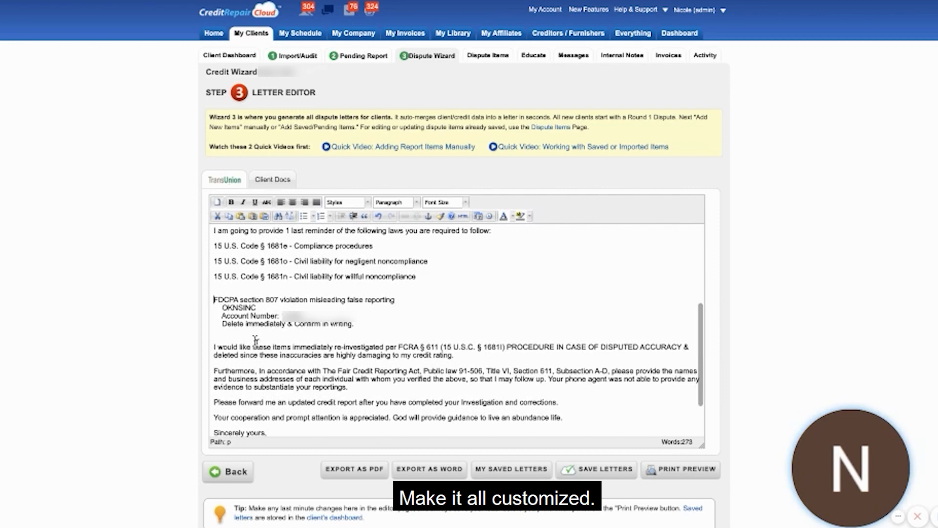
# Delete the client's name and address block above the TransUnion address in the letter.
pyautogui.scroll(6, 255, 340)
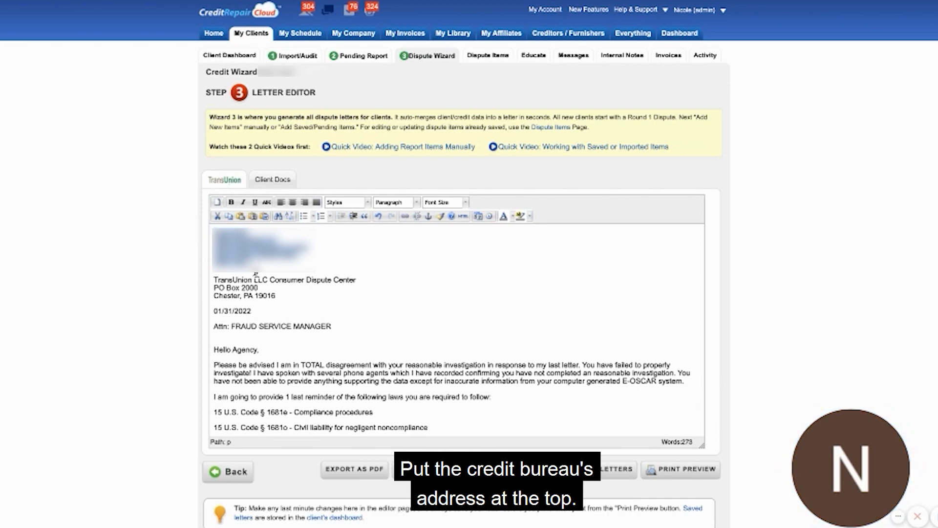
pyautogui.hotkey('ctrl', 'z')
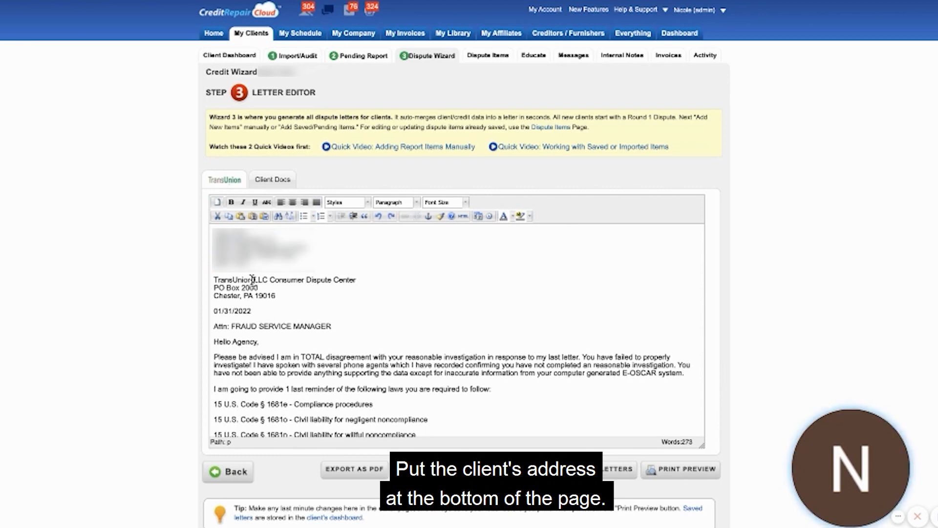
pyautogui.moveTo(259, 266); pyautogui.dragTo(190, 222)
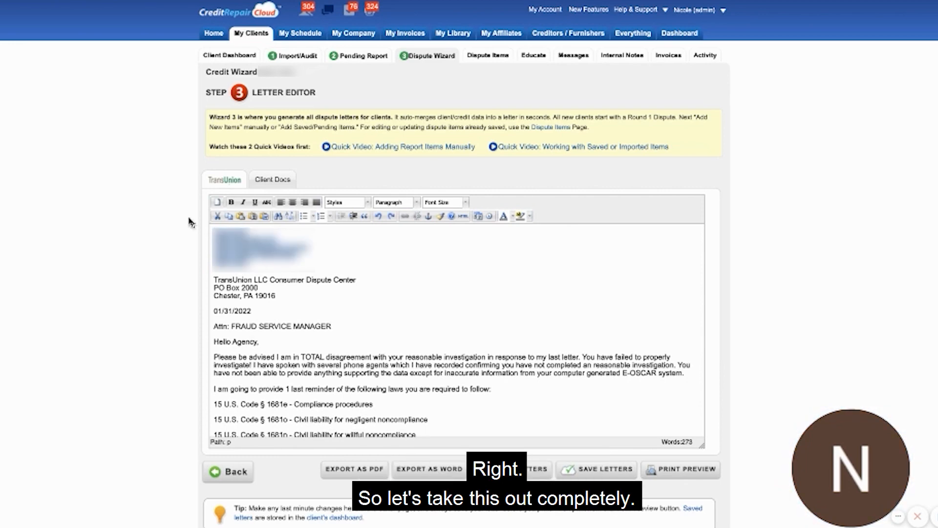
pyautogui.press('BackSpace')
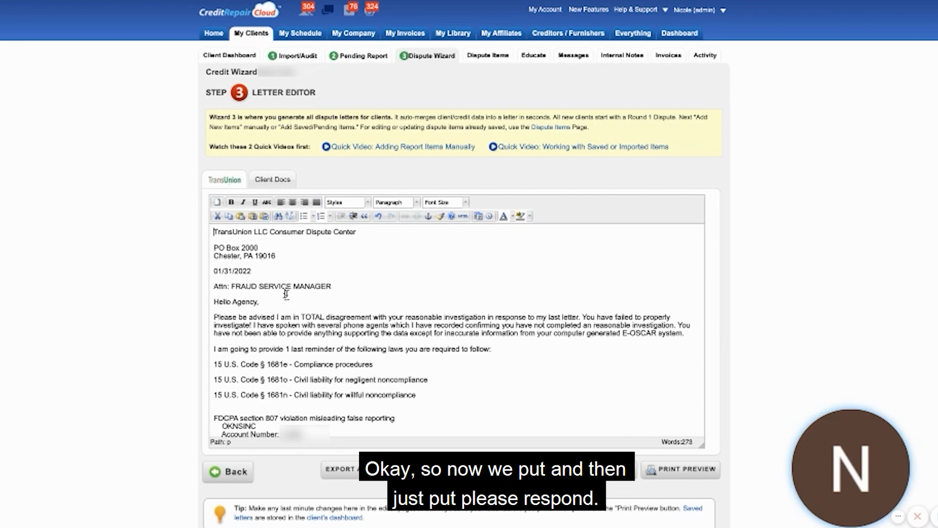
# Add a line requesting a response in 15 days above the client's address at the end of the letter.
pyautogui.scroll(-10, 286, 293)
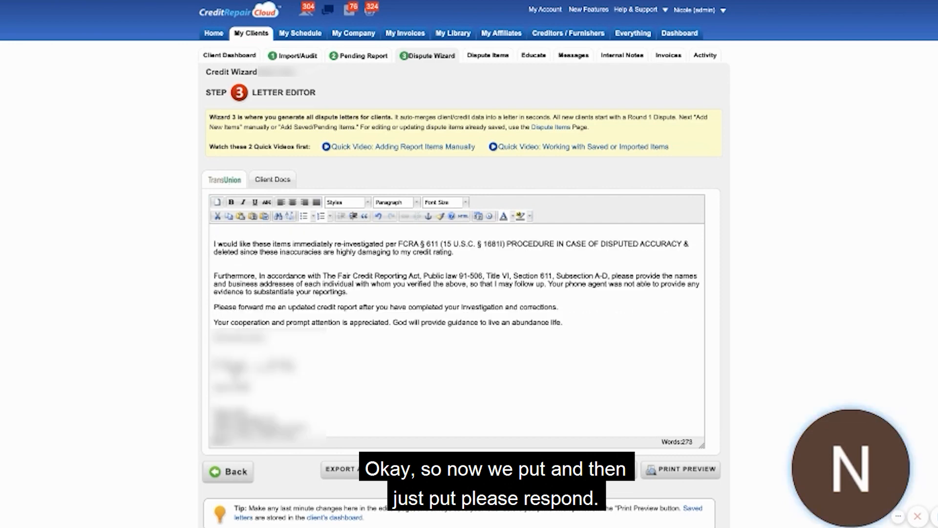
pyautogui.write('respond in 15 days.')
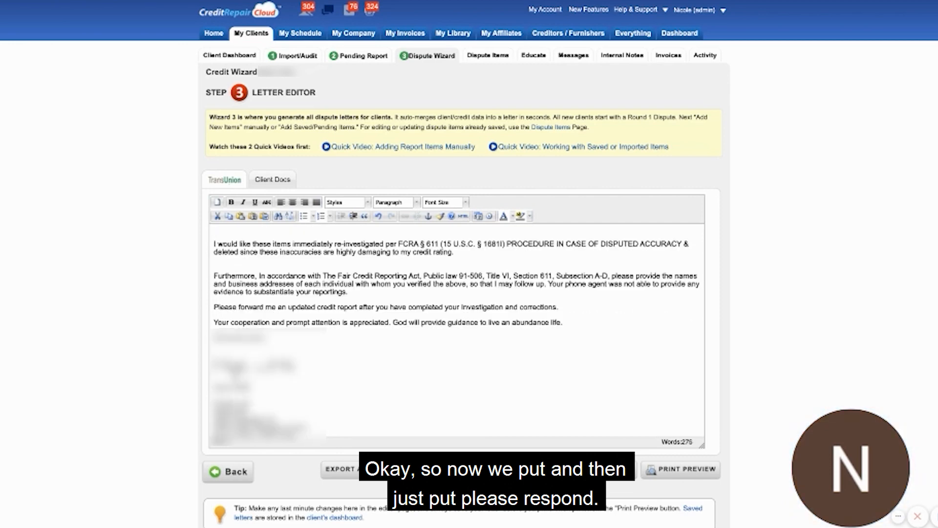
pyautogui.scroll(-1, 457, 332)
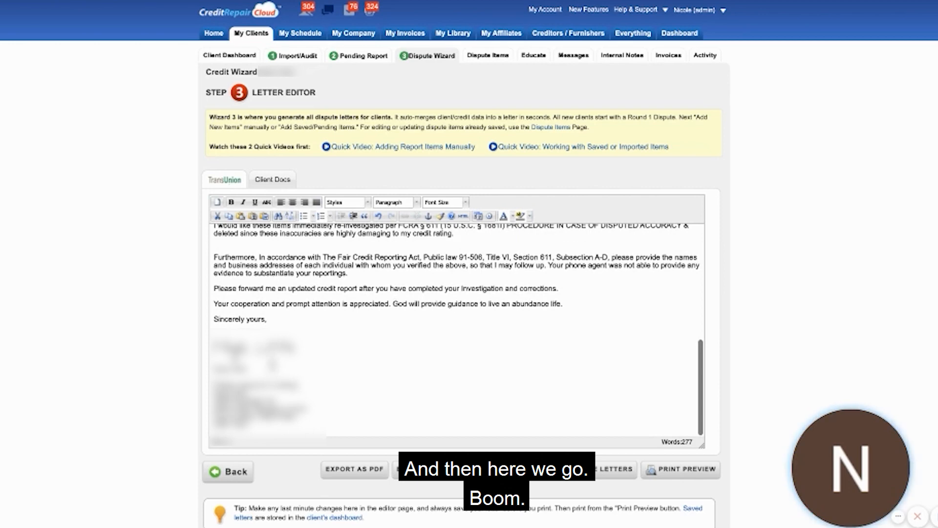
# Close the gap inside the TransUnion address and add extra blank lines below the address and before the "Furthermore" paragraph.
pyautogui.scroll(6, 243, 266)
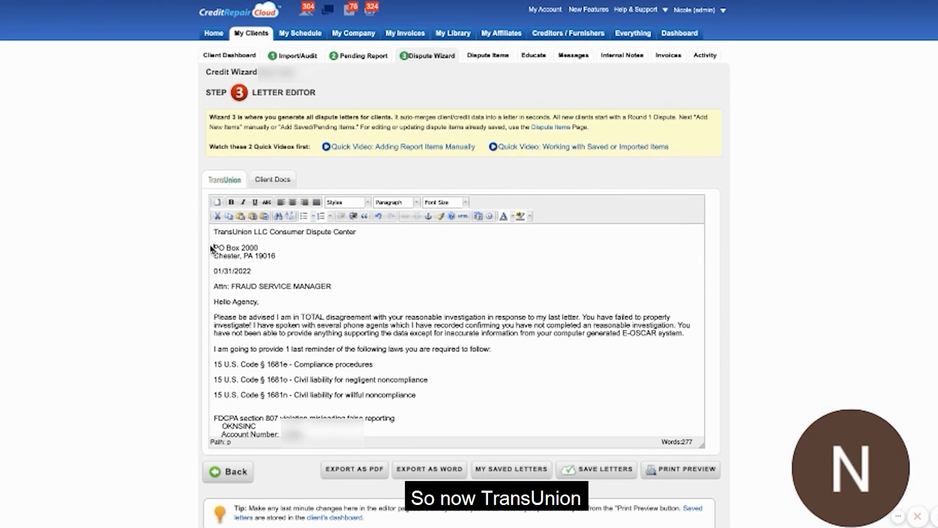
pyautogui.press('BackSpace')
pyautogui.hotkey('shift', 'Return')
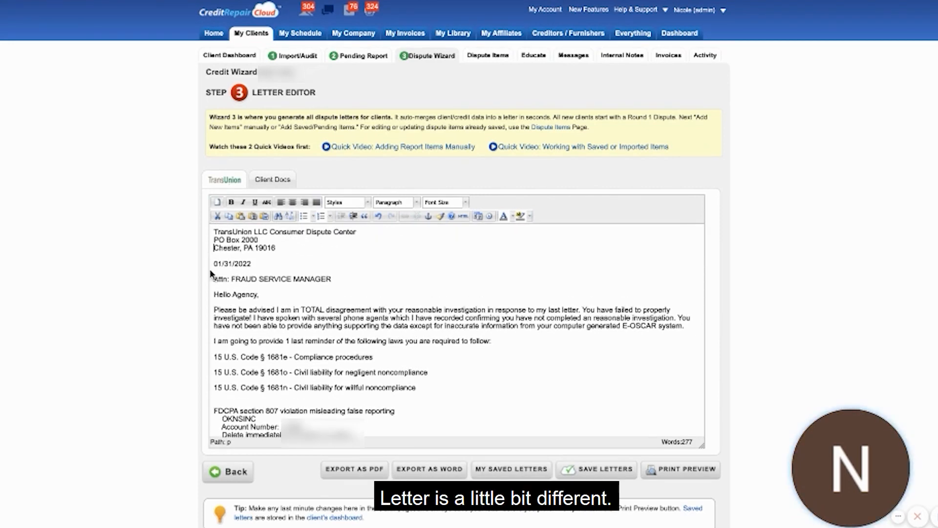
pyautogui.click(290, 248)
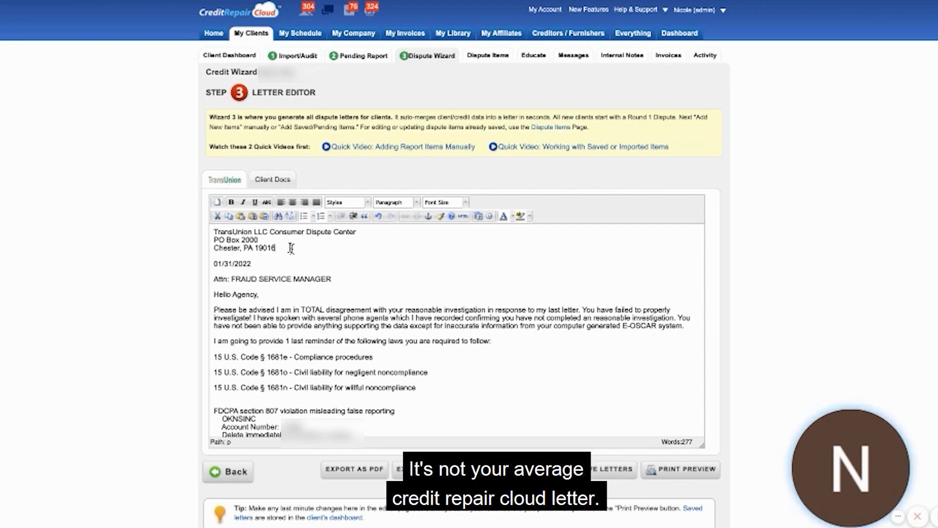
pyautogui.hotkey('shift', 'Return')
pyautogui.scroll(-3, 236, 346)
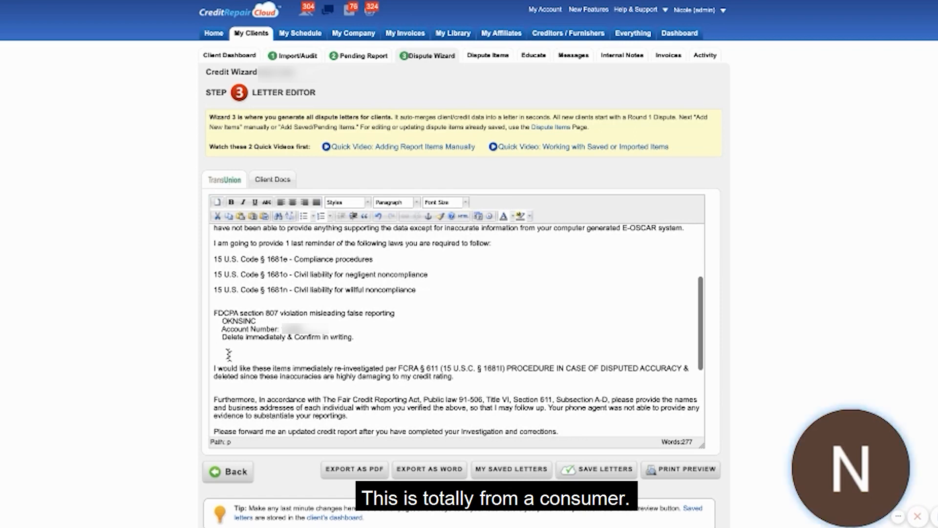
pyautogui.click(262, 382)
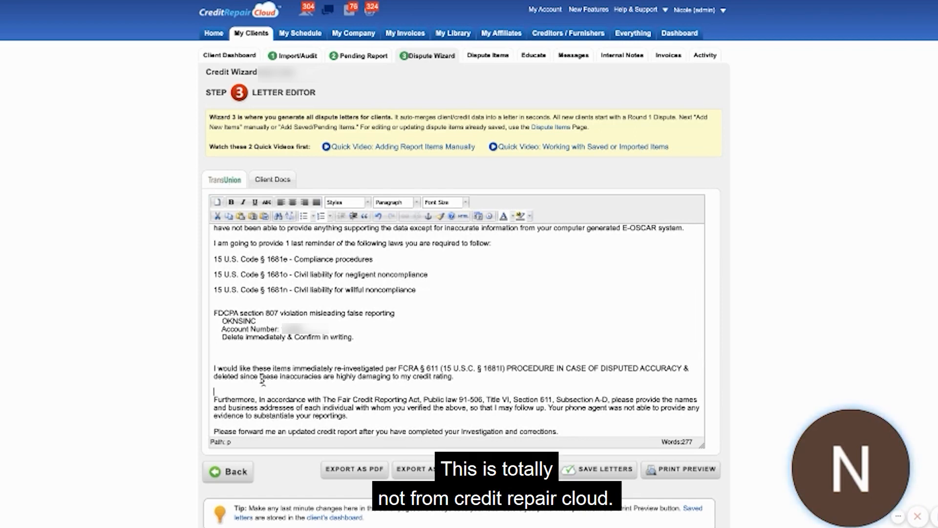
# Delete the client's signature below "Sincerely yours," and add extra blank lines between the header lines and closing paragraphs.
pyautogui.scroll(-3, 262, 379)
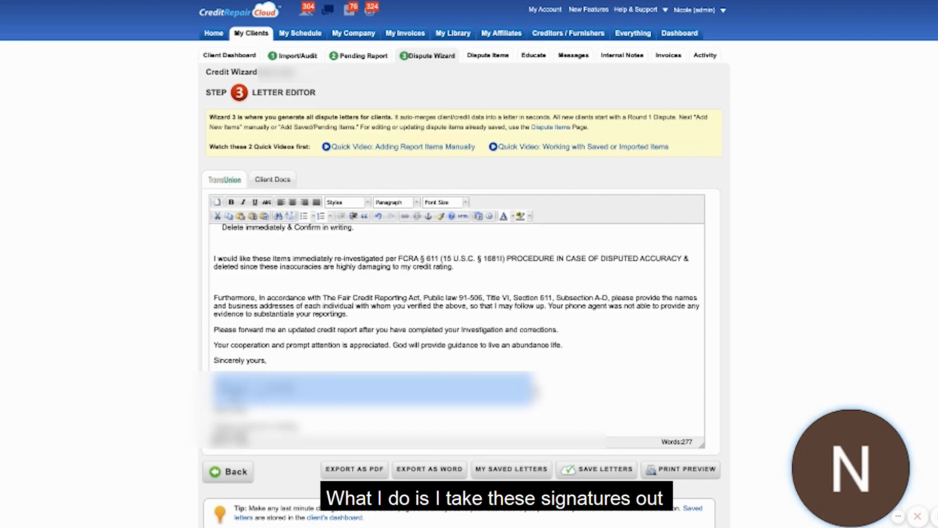
pyautogui.press('BackSpace')
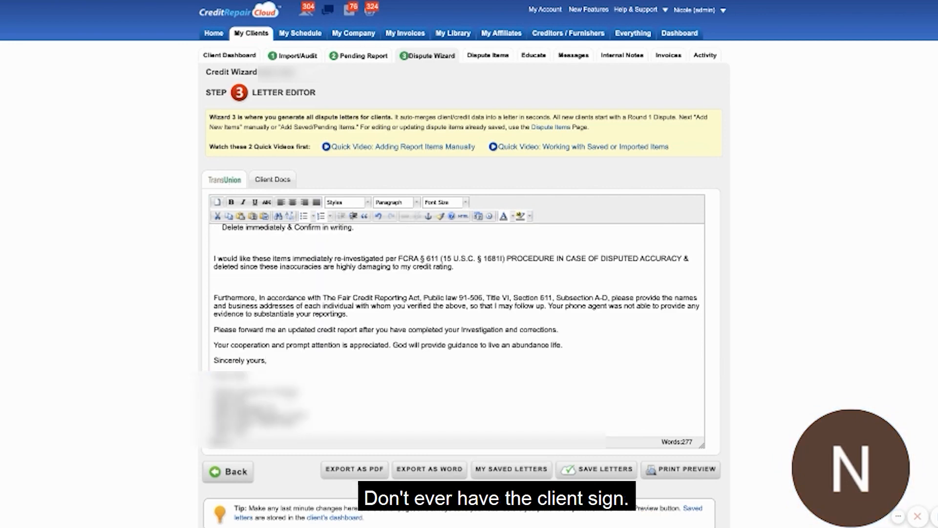
pyautogui.click(324, 364)
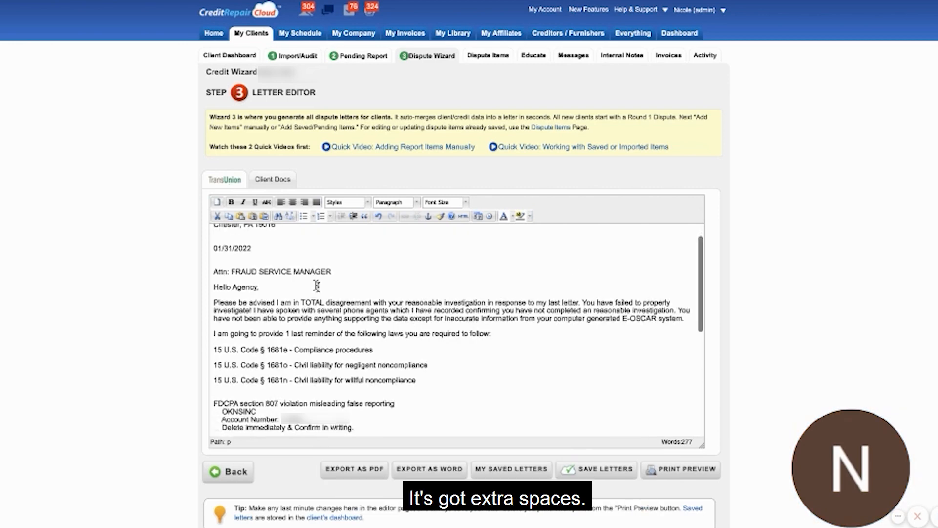
pyautogui.scroll(-15, 317, 285)
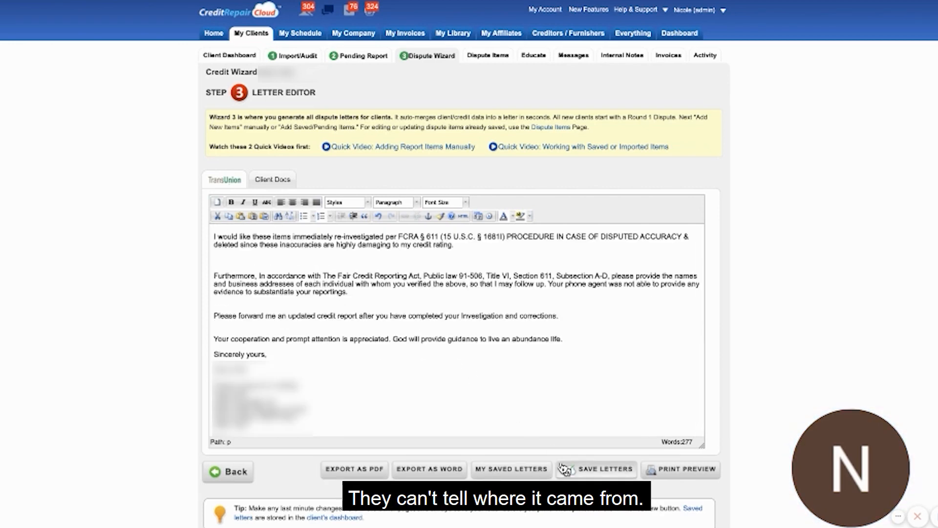
# Save the TransUnion letter under the name "R2 - CREDITOR" as round 2.
pyautogui.click(588, 470)
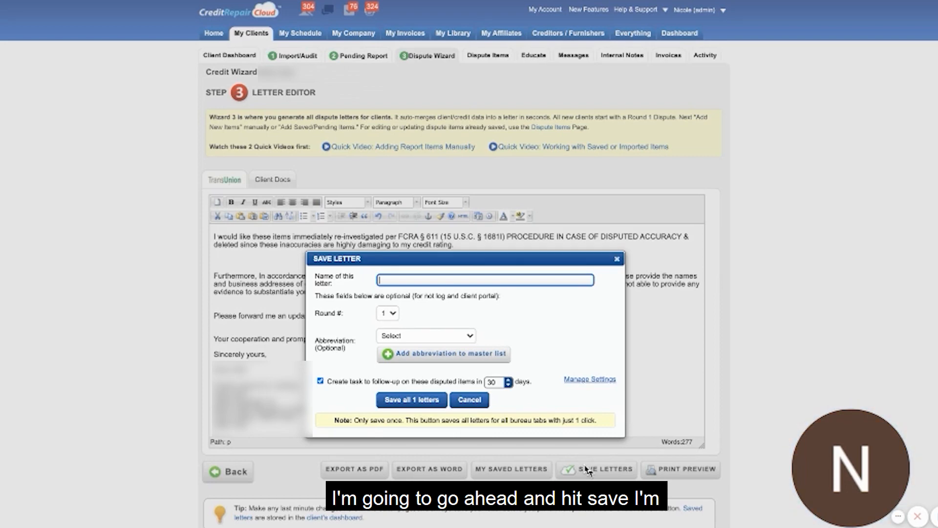
pyautogui.write('R2 - ')
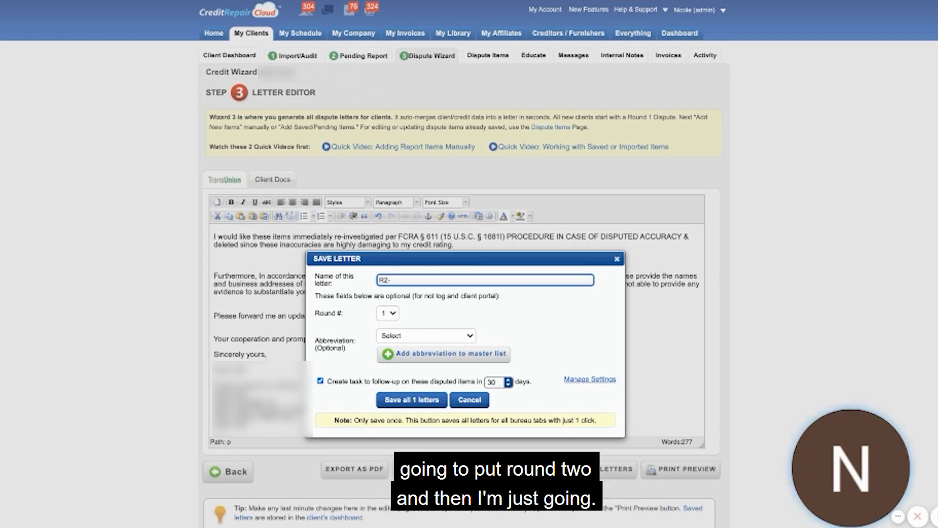
pyautogui.write('CREDITOR')
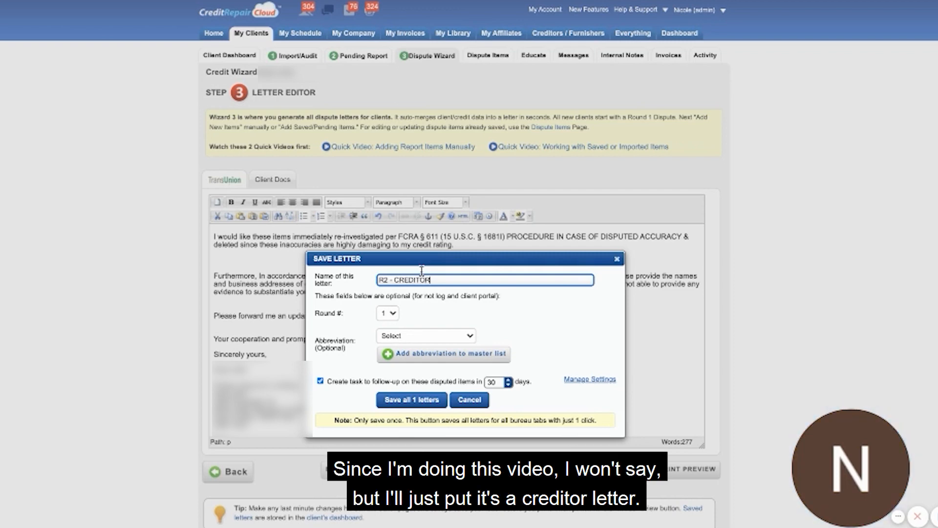
pyautogui.click(387, 314)
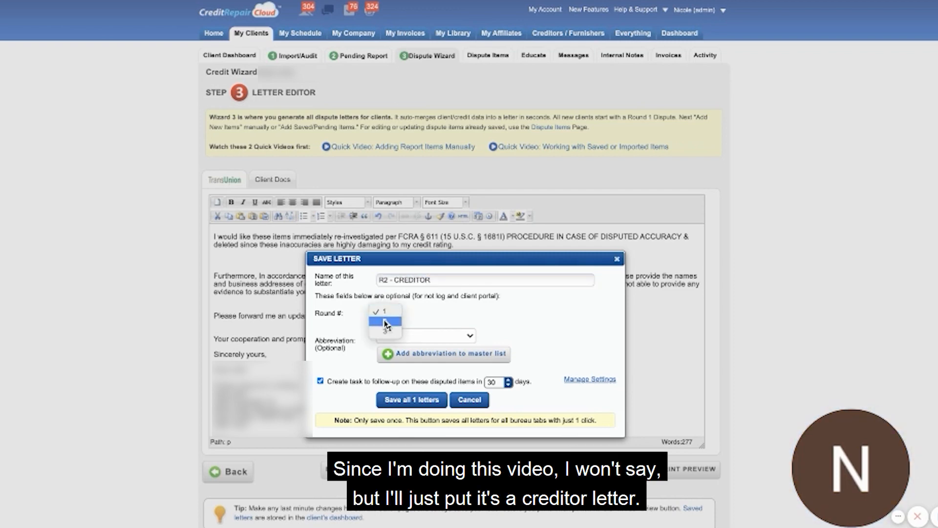
pyautogui.click(385, 322)
pyautogui.click(386, 335)
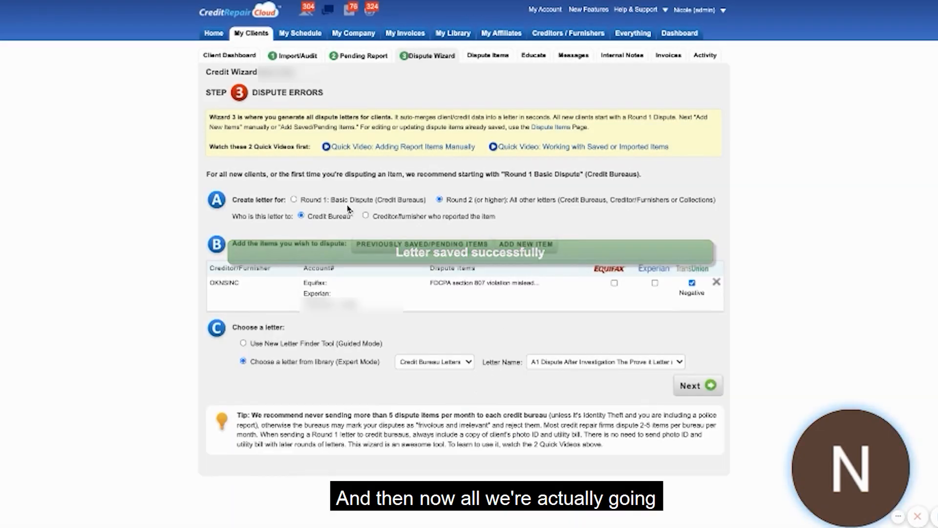
# Address a letter to the creditor/furnisher and generate it from the "A1 - DEBT VALIDATION FOR COLLECTIONS ACCTS" collection letter.
pyautogui.click(366, 216)
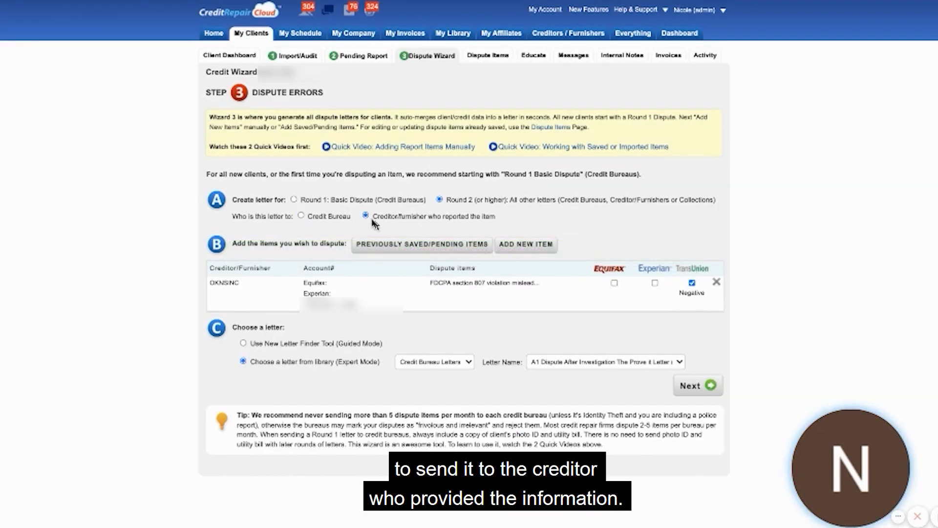
pyautogui.click(434, 363)
pyautogui.click(433, 375)
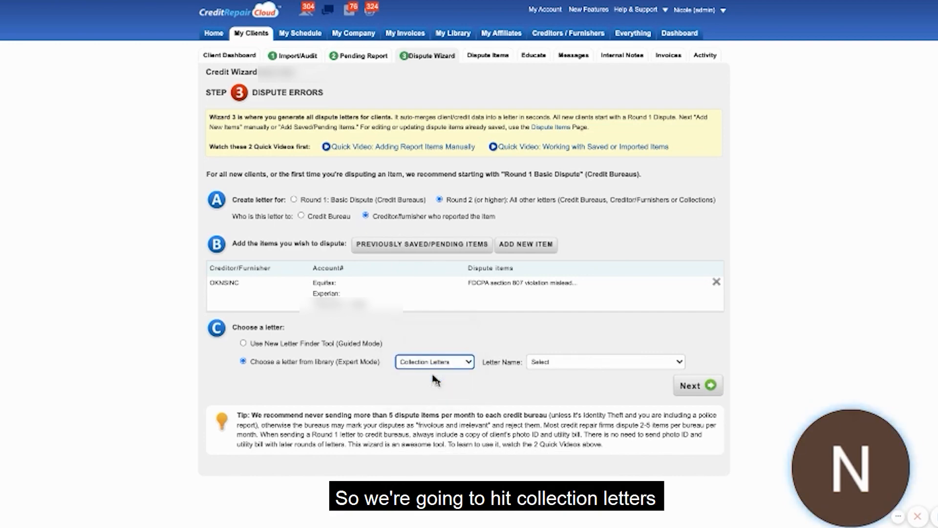
pyautogui.click(554, 365)
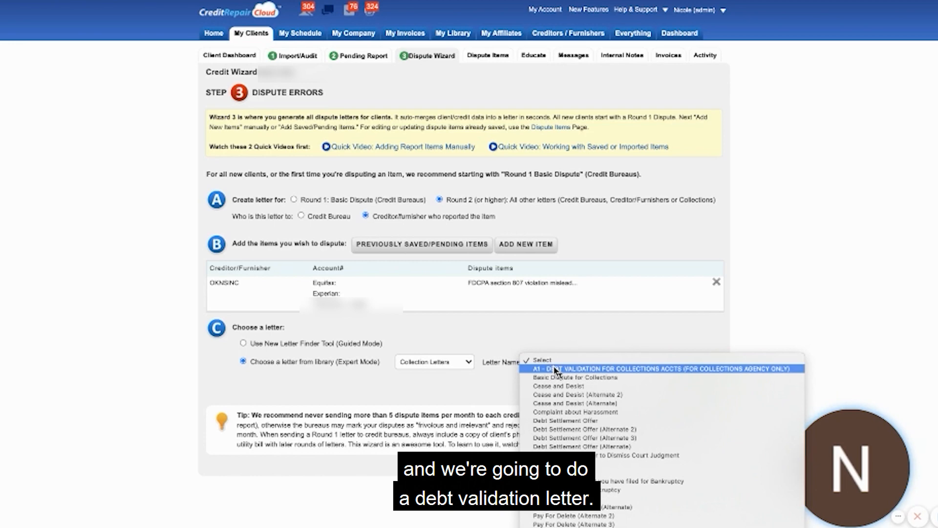
pyautogui.click(555, 369)
pyautogui.click(689, 386)
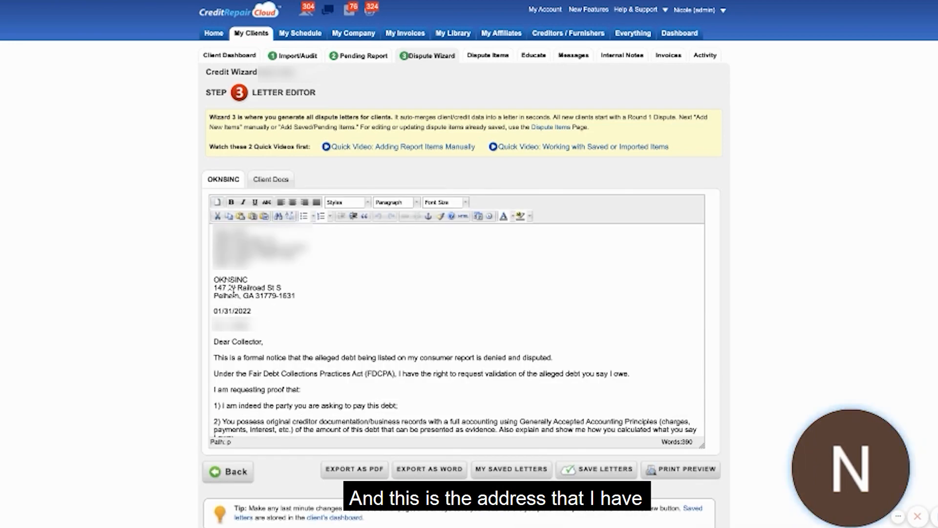
# Take the creditor's name from the letter, search Google for "OKNS INC mailing address" and check the results.
pyautogui.doubleClick(224, 279)
pyautogui.press('BackSpace')
pyautogui.hotkey('ctrl', 'z')
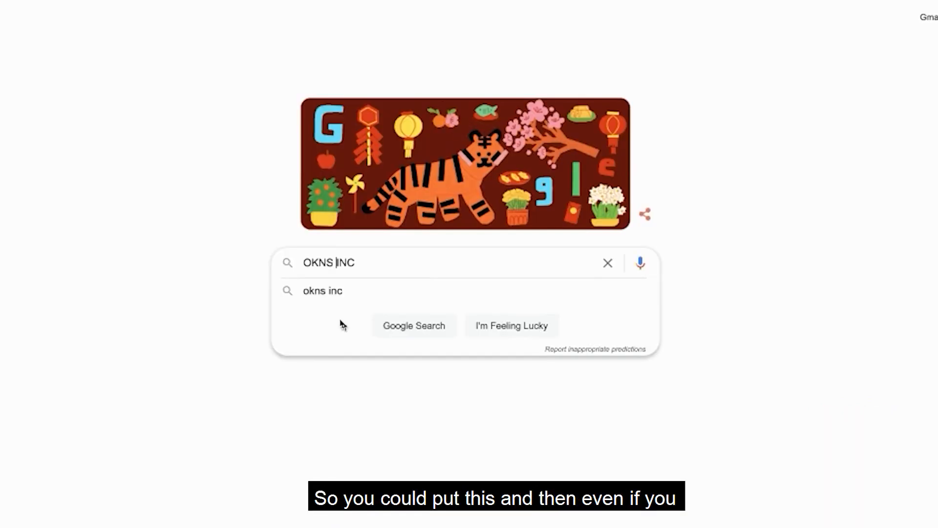
pyautogui.write('mailing addres')
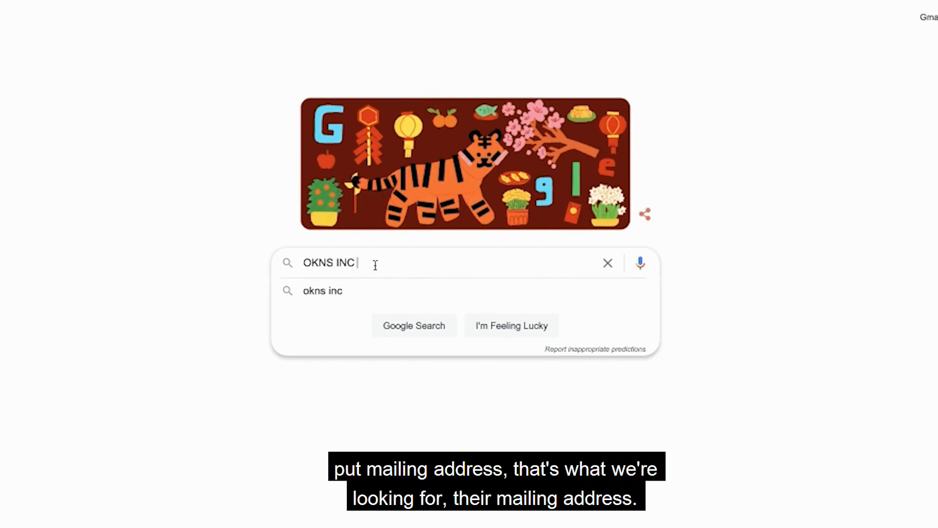
pyautogui.write('s')
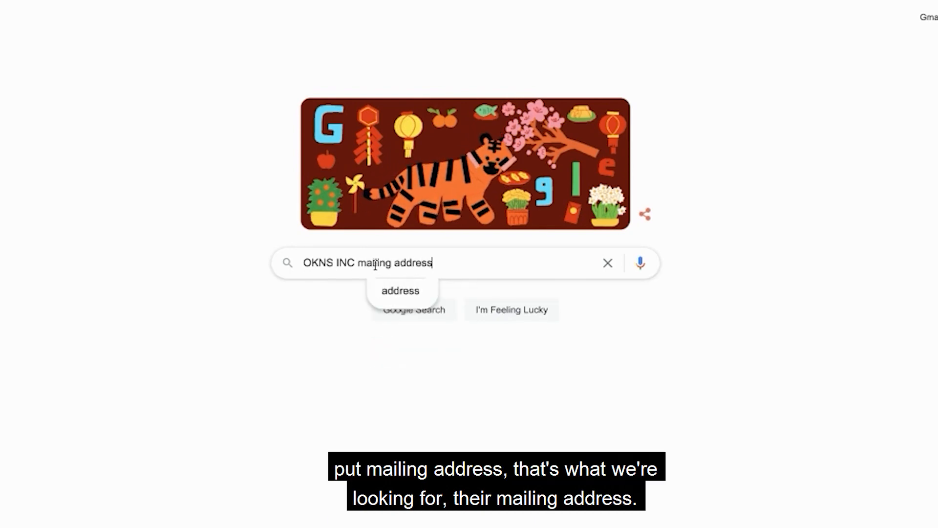
pyautogui.press('Return')
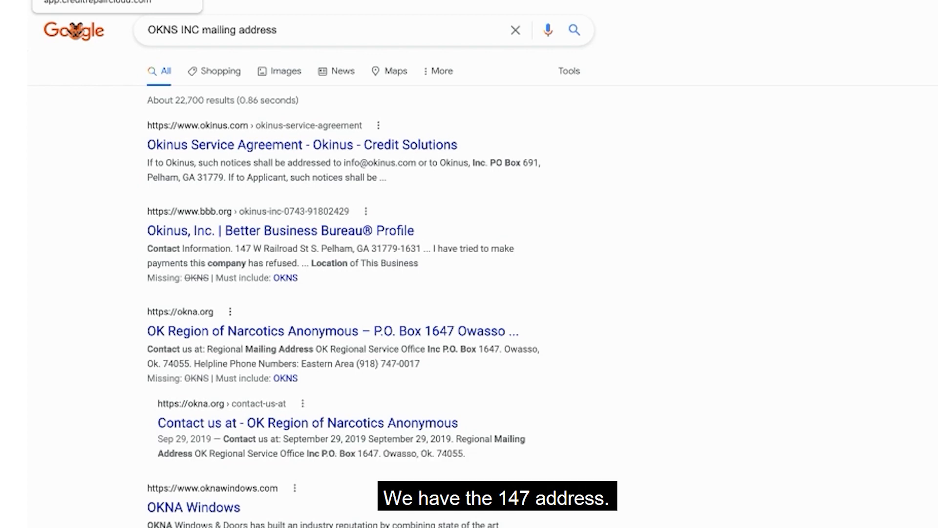
pyautogui.scroll(-1, 547, 350)
pyautogui.scroll(1, 430, 336)
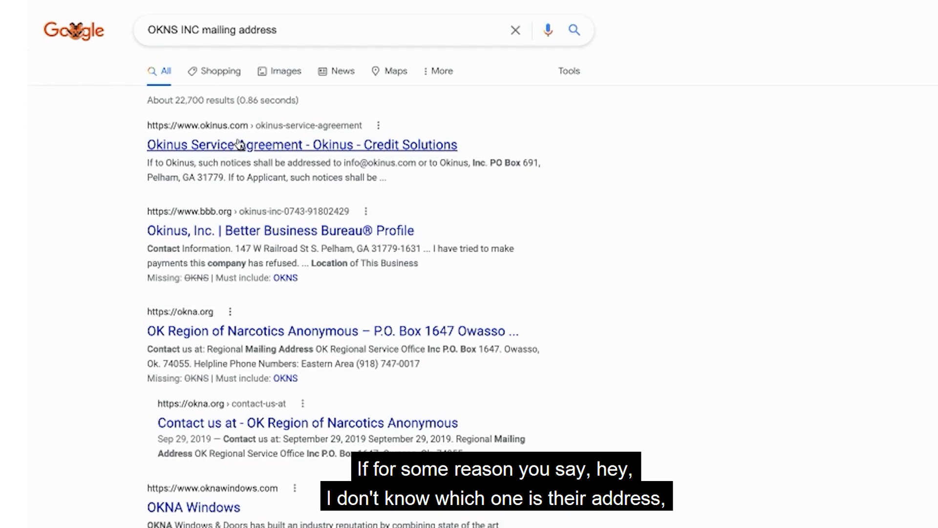
# Open the Okinus Service Agreement result and look through it for the company's mailing address.
pyautogui.click(241, 145)
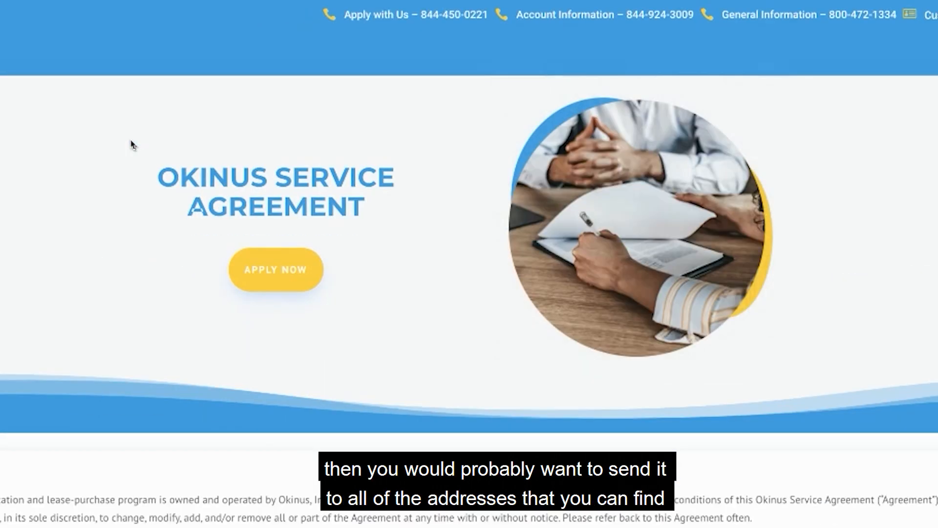
pyautogui.moveTo(813, 64)
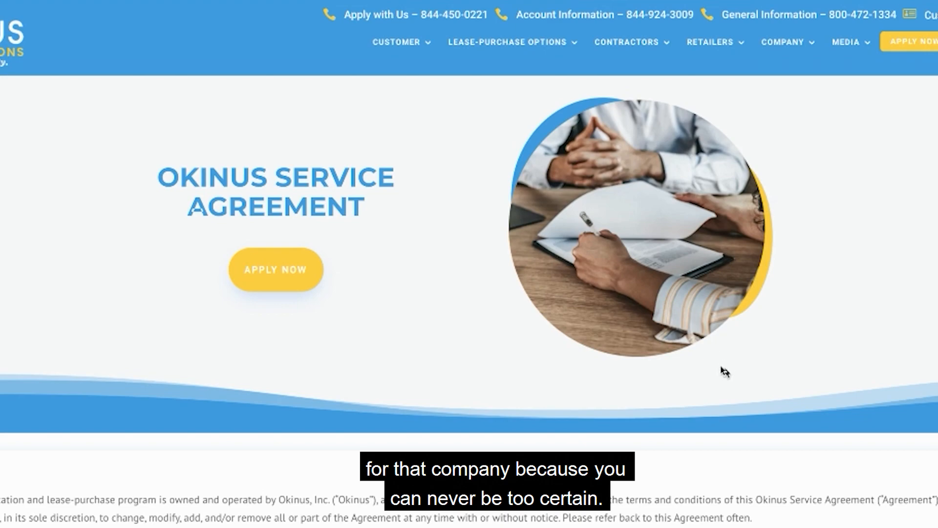
pyautogui.scroll(-8, 724, 370)
pyautogui.scroll(-8, 725, 372)
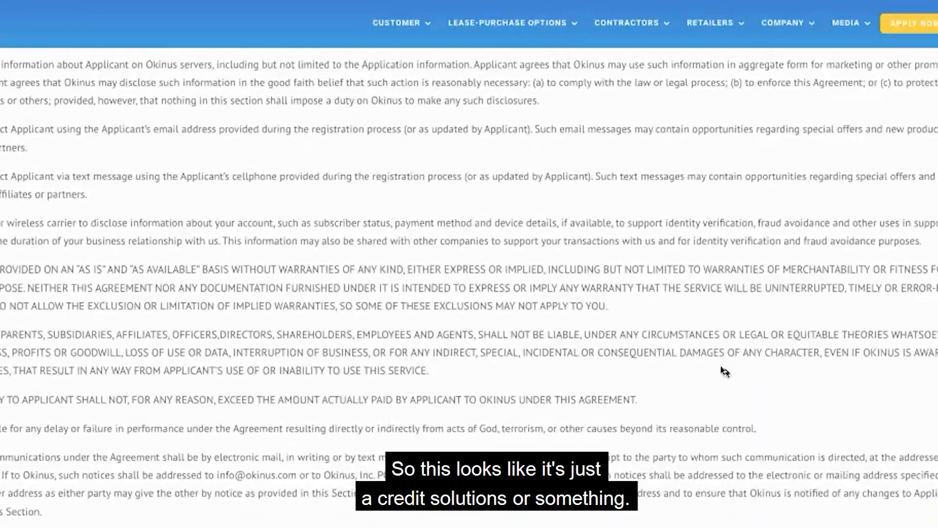
pyautogui.scroll(-5, 724, 371)
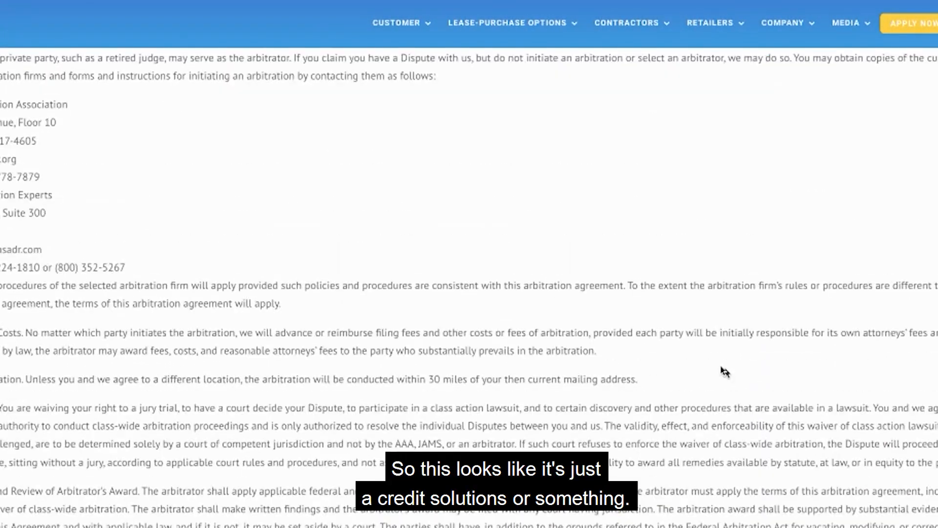
pyautogui.scroll(20, 725, 371)
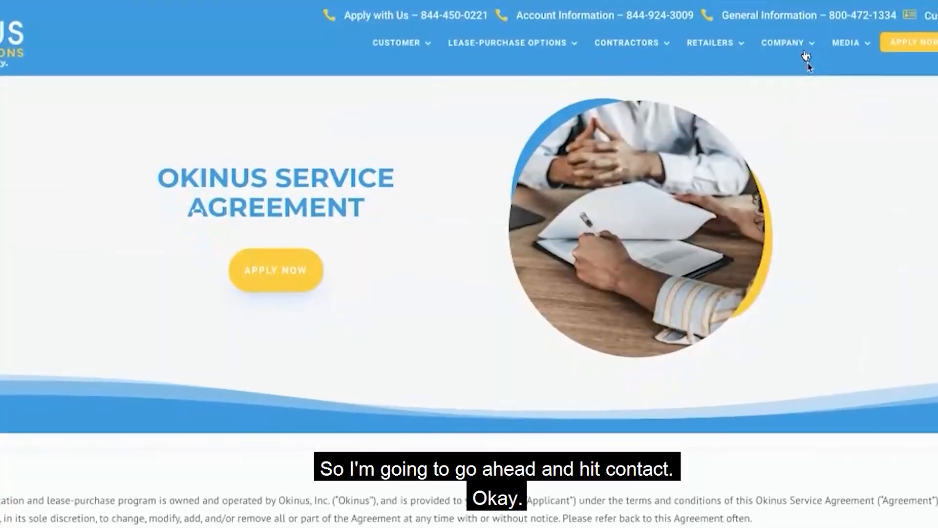
# Open the Okinus contact page and compare its listed address with the one in the letter.
pyautogui.moveTo(789, 43)
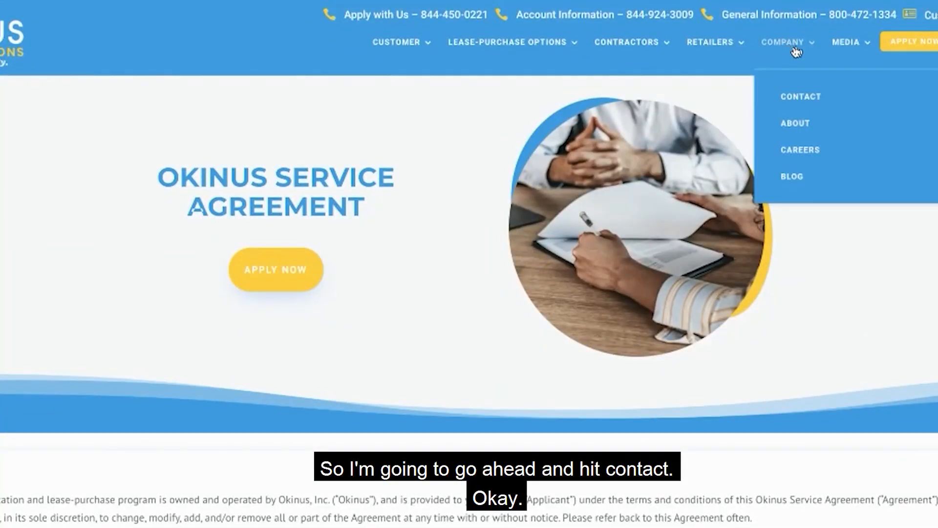
pyautogui.click(795, 102)
pyautogui.scroll(-5, 662, 241)
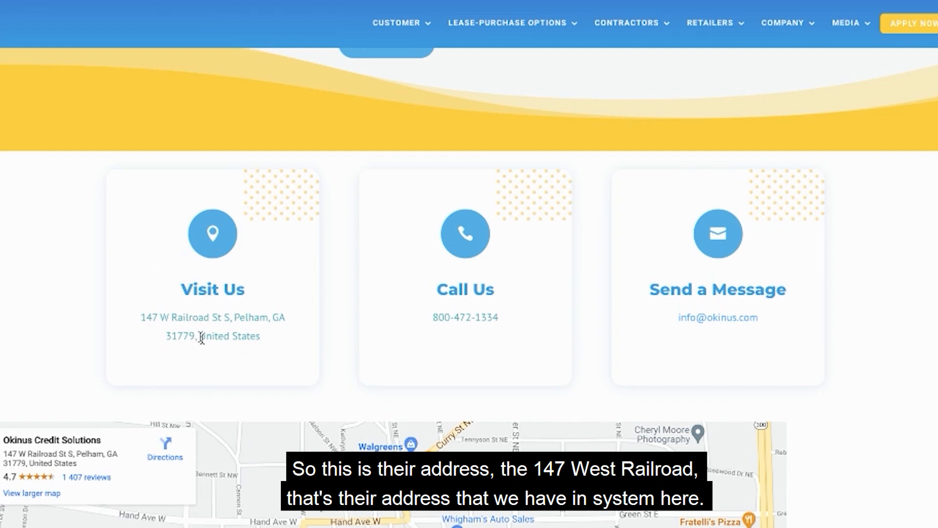
pyautogui.scroll(-7, 203, 341)
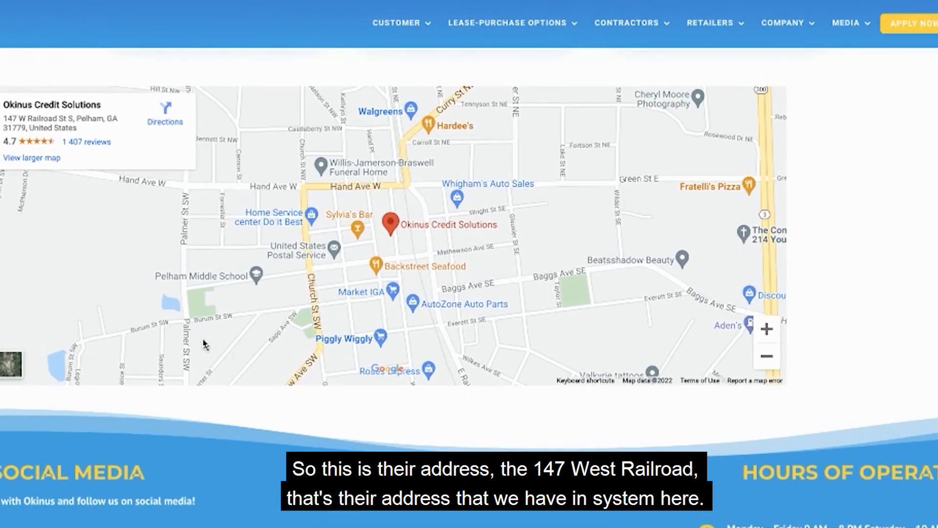
pyautogui.scroll(10, 556, 103)
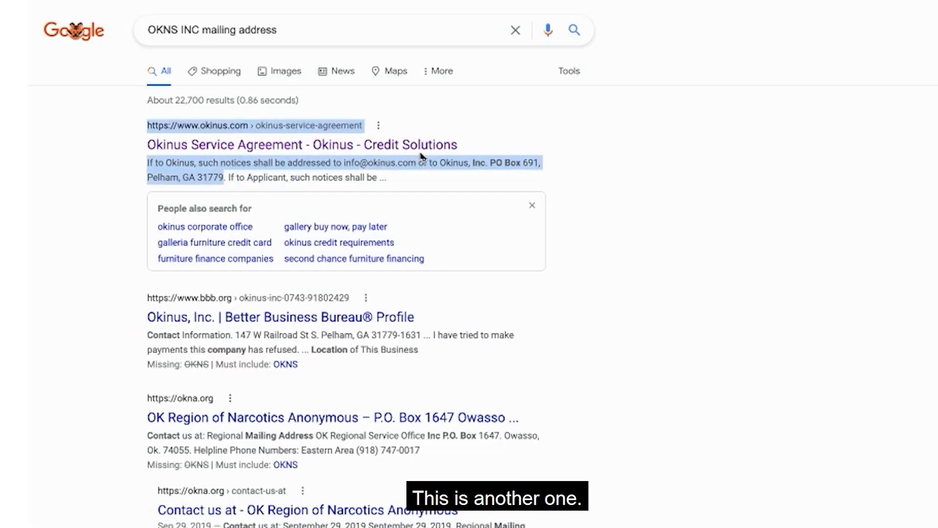
# Paste the company's notice e-mail and PO box address below the OKNSINC address in the letter, splitting them onto separate lines.
pyautogui.moveTo(421, 156); pyautogui.dragTo(345, 156)
pyautogui.hotkey('ctrl', 'c')
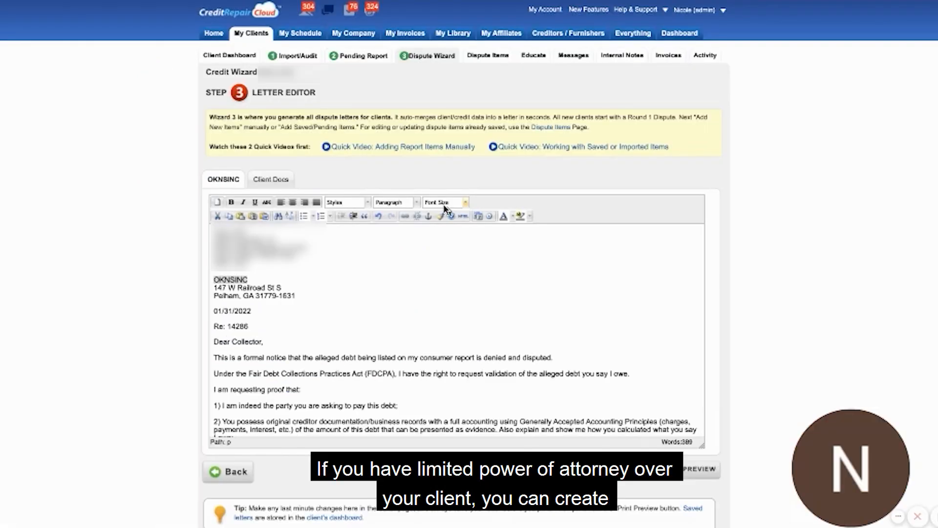
pyautogui.click(379, 216)
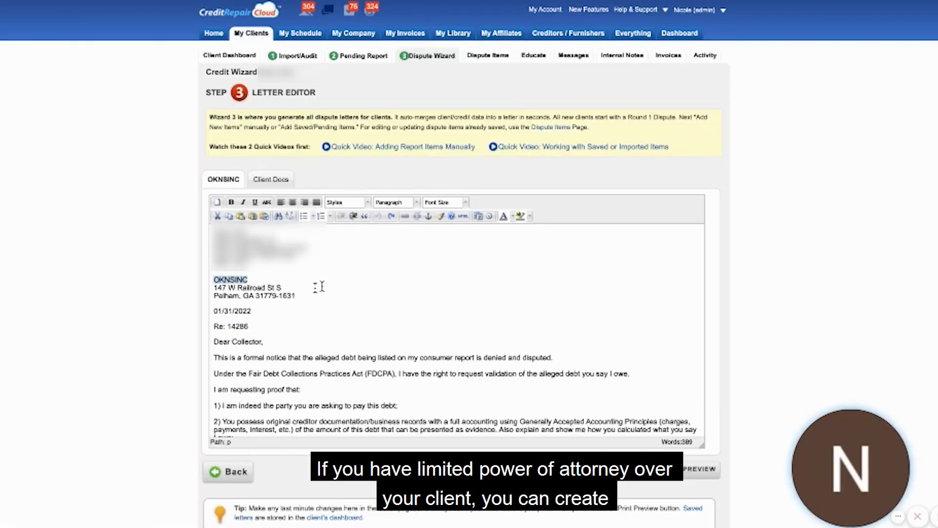
pyautogui.click(310, 293)
pyautogui.press('Return')
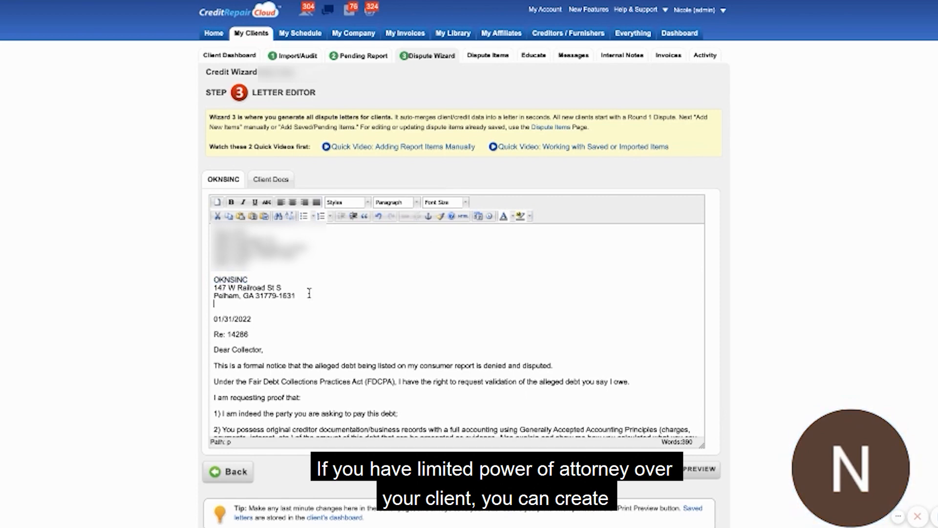
pyautogui.hotkey('ctrl', 'v')
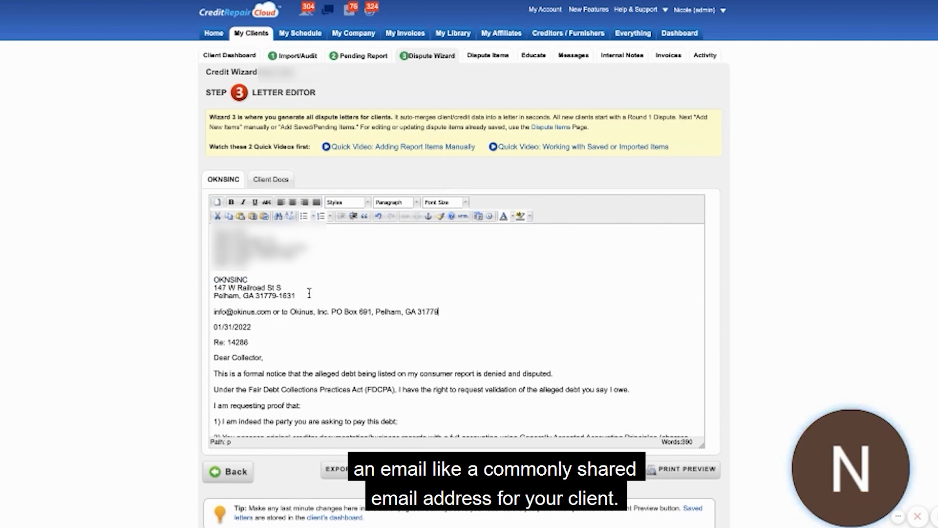
pyautogui.click(289, 312)
pyautogui.press('Return')
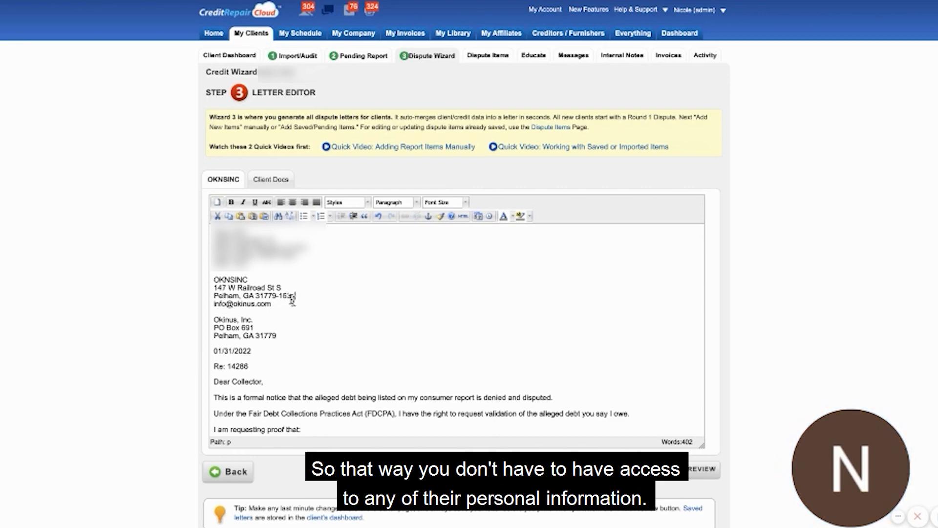
# Add the label "Email:" in front of the creditor's e-mail address, keeping both on one line.
pyautogui.click(327, 296)
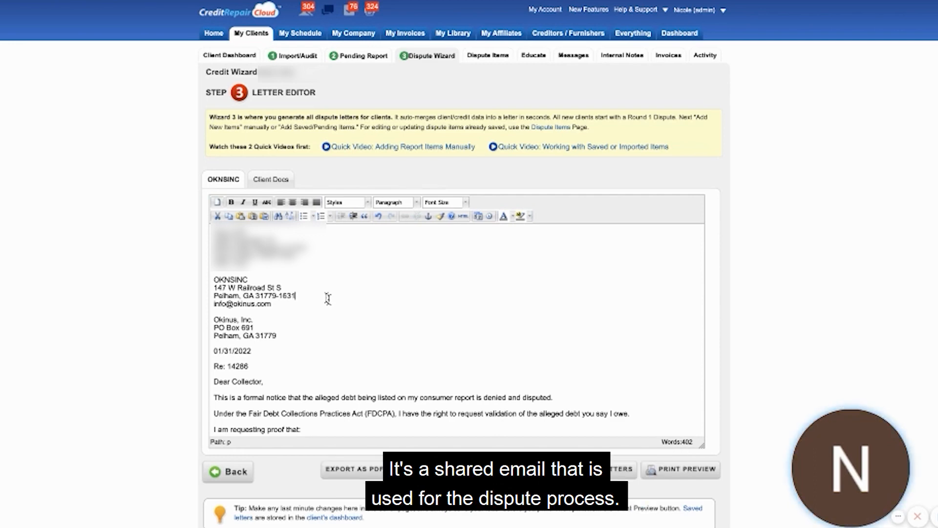
pyautogui.hotkey('shift', 'Return')
pyautogui.write('Email:')
pyautogui.click(214, 312)
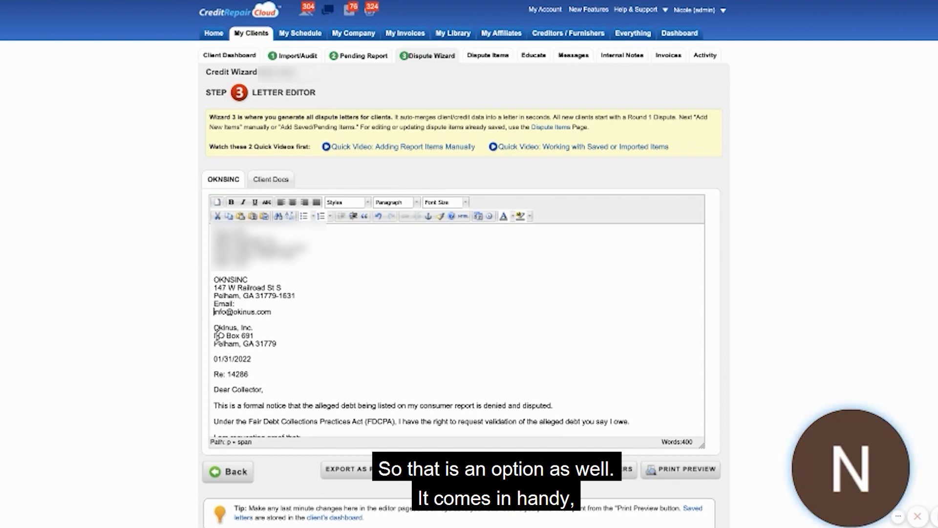
pyautogui.press('BackSpace')
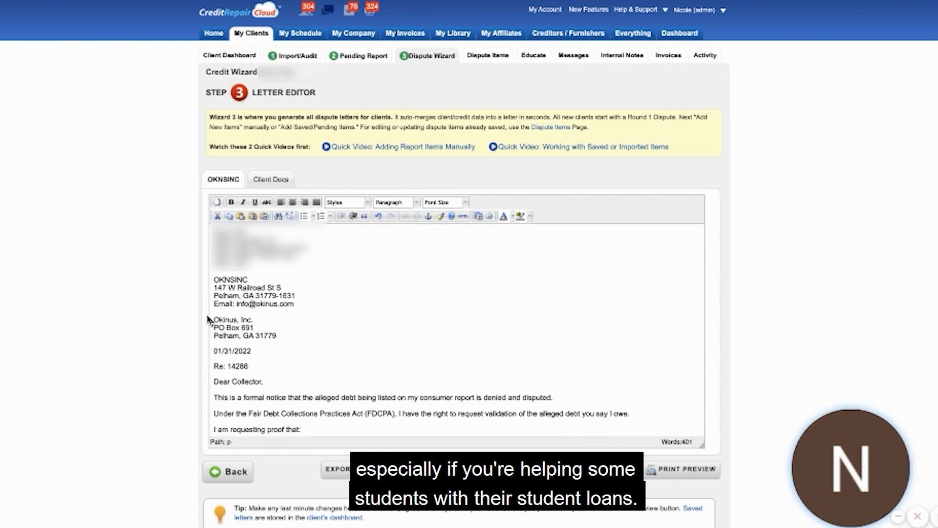
# Save the OKNSINC letter as "R2 - OKNSINC" with round 2 and the CREDITOR abbreviation.
pyautogui.scroll(-10, 300, 337)
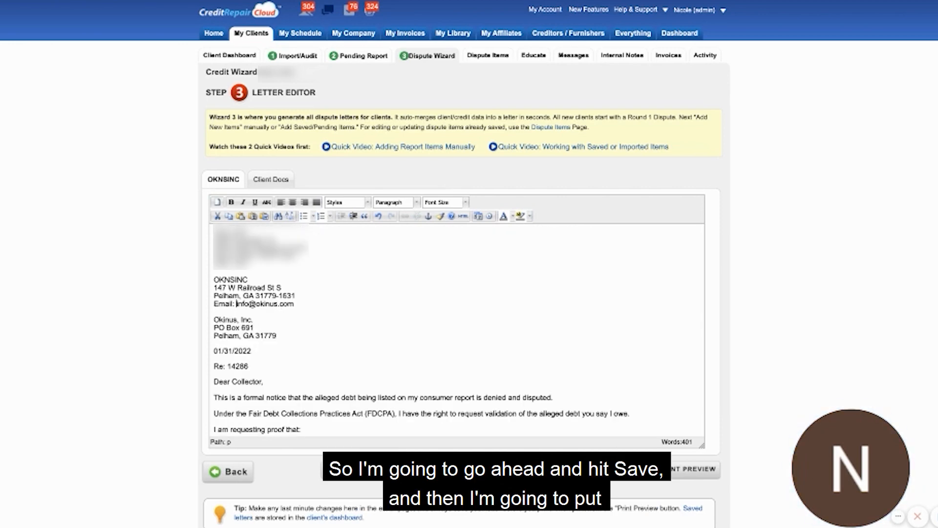
pyautogui.click(589, 469)
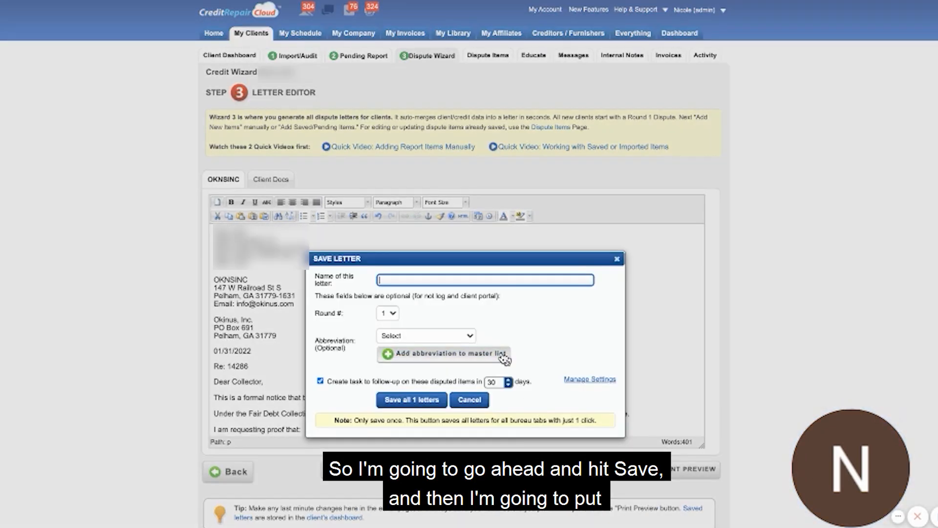
pyautogui.write('OKNSINC')
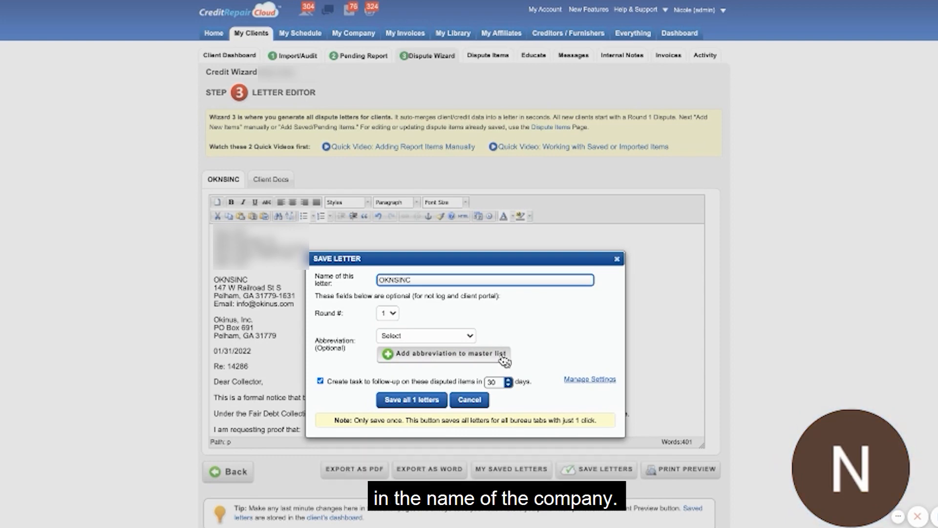
pyautogui.click(377, 280)
pyautogui.write('R2 -')
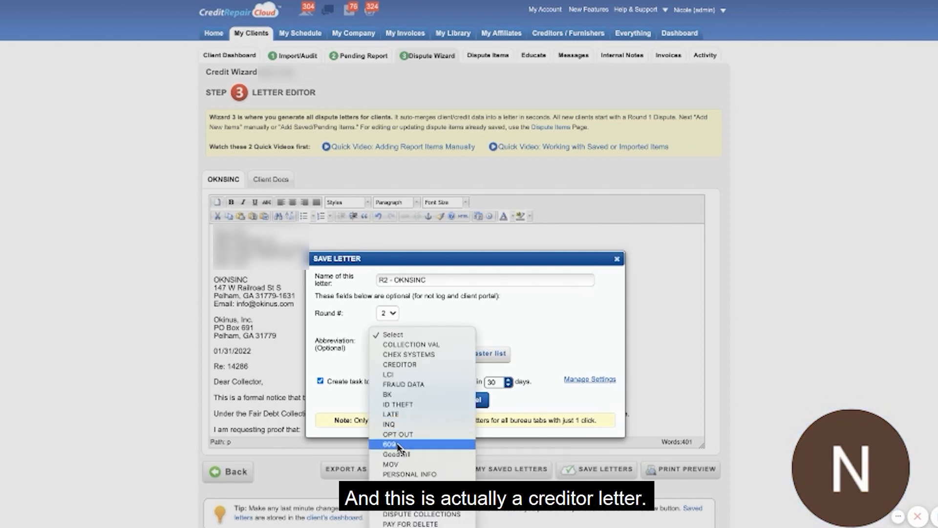
pyautogui.click(398, 367)
pyautogui.click(412, 399)
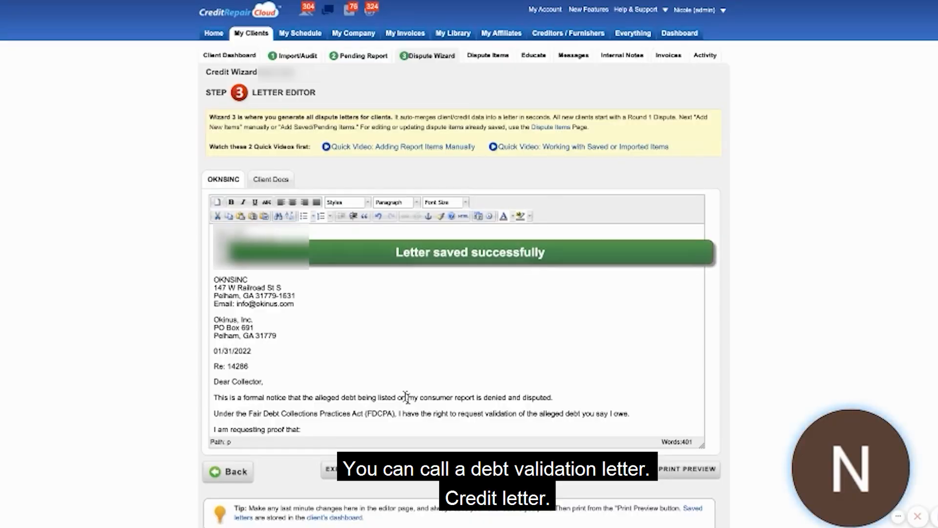
# Replace the OKNSINC dispute item with the saved CREDITACPT item, and address the Round 2 letter to the credit bureau.
pyautogui.click(217, 471)
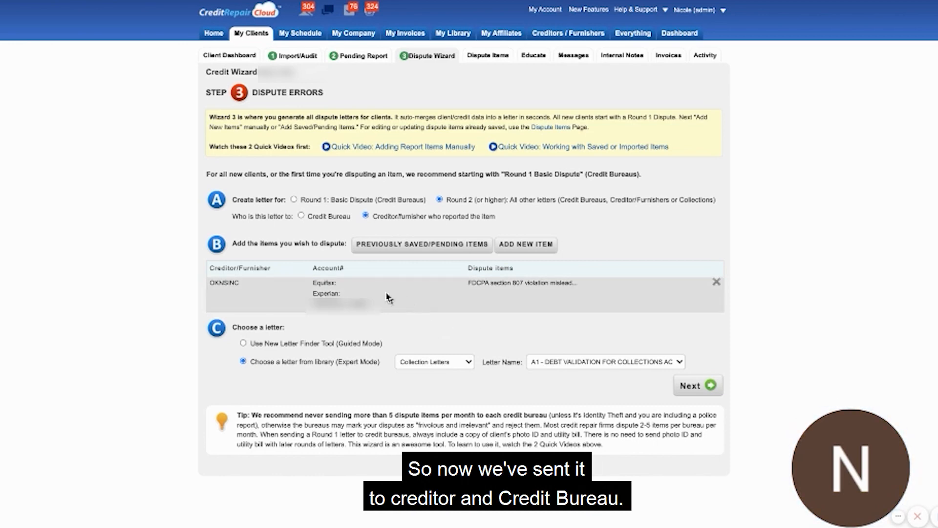
pyautogui.click(717, 282)
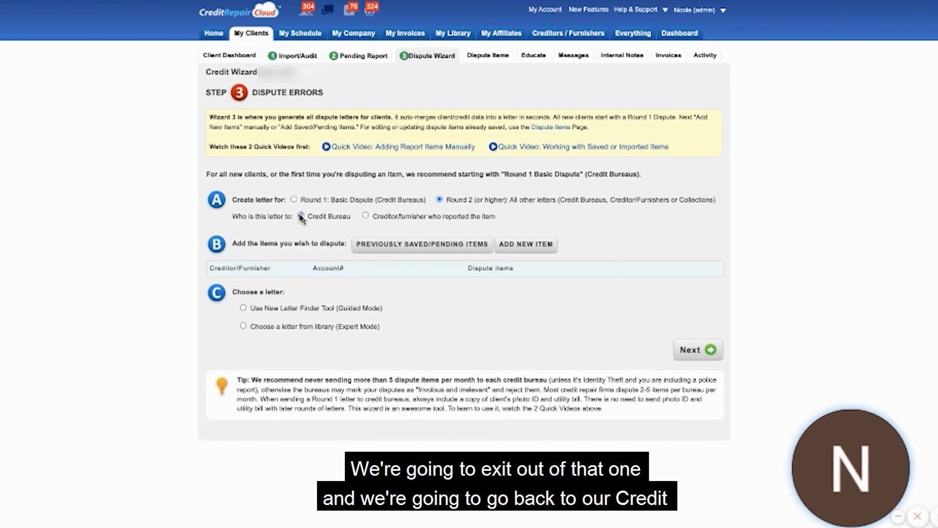
pyautogui.click(408, 248)
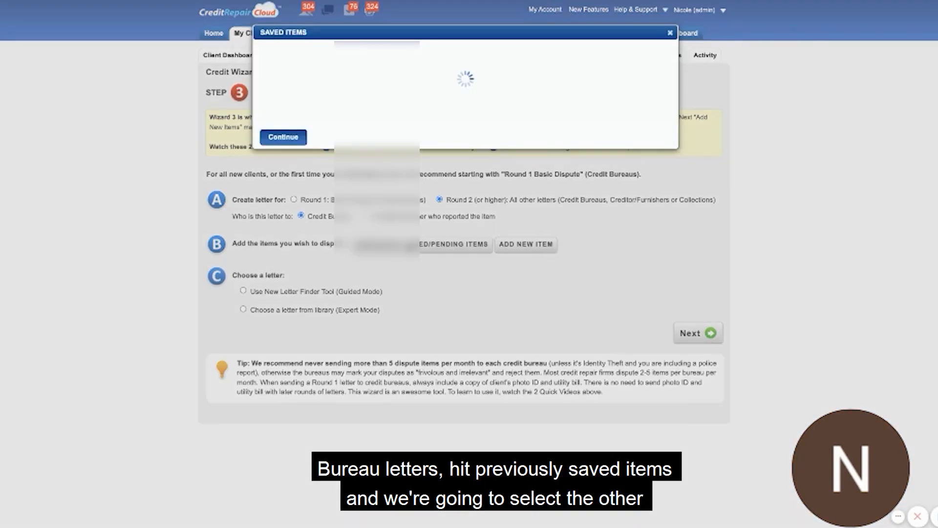
pyautogui.scroll(-3, 449, 164)
pyautogui.scroll(-10, 507, 165)
pyautogui.scroll(-2, 507, 165)
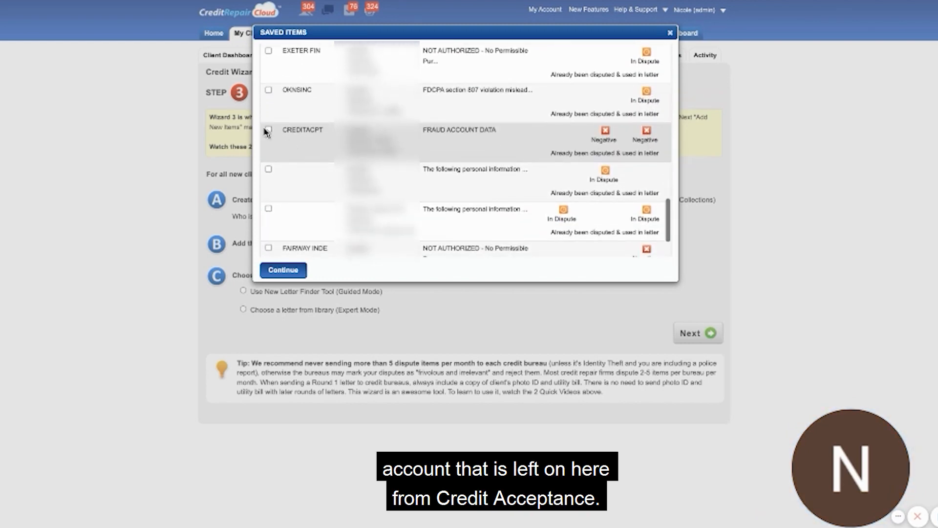
pyautogui.click(268, 130)
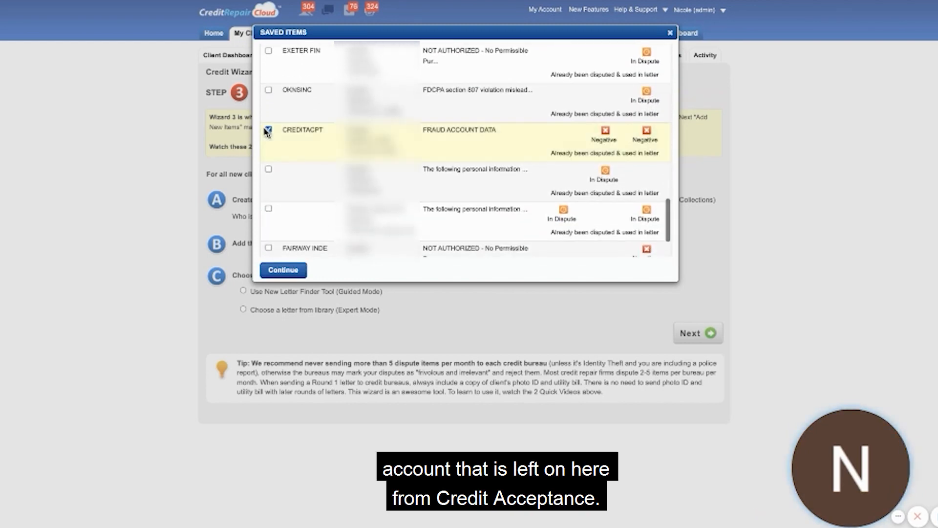
pyautogui.click(283, 270)
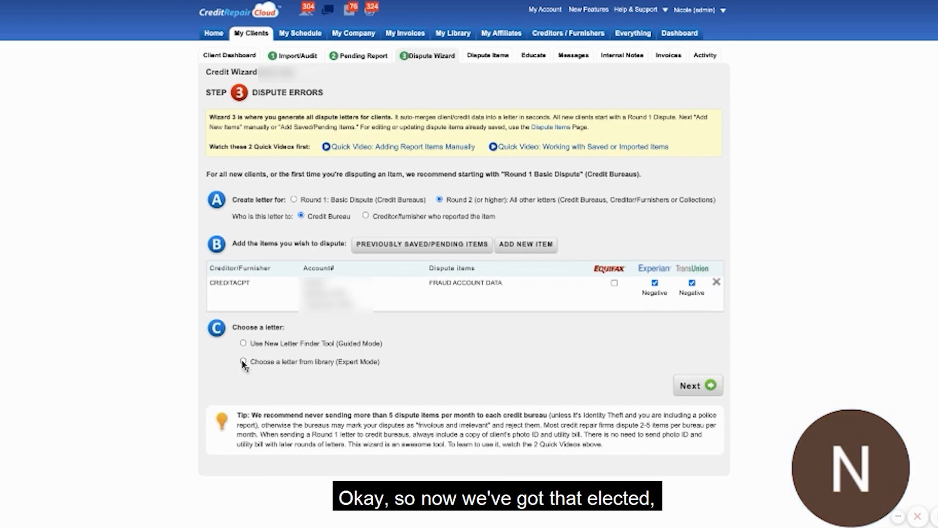
# Generate the CREDITACPT dispute from the "A1 - METHOD OF VERIFICATION" template in the Credit Bureau Letters library.
pyautogui.click(243, 361)
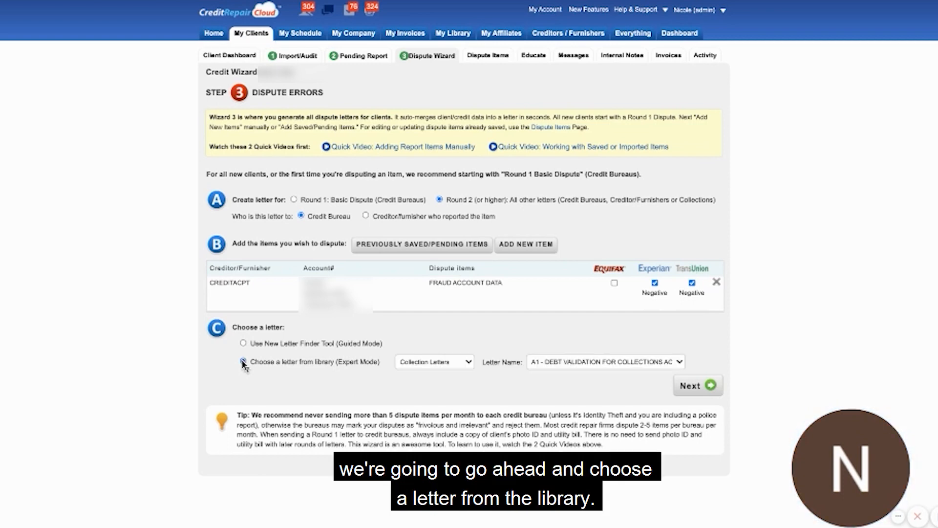
pyautogui.click(437, 365)
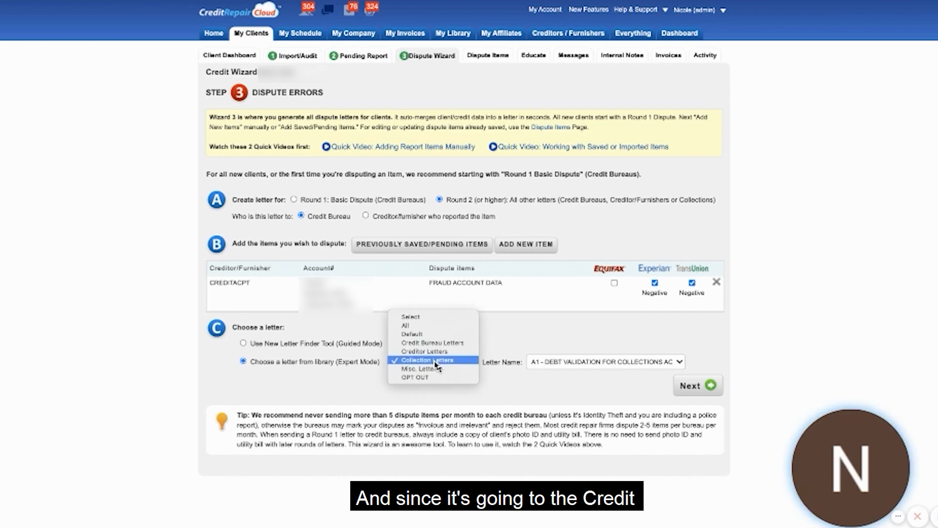
pyautogui.click(426, 343)
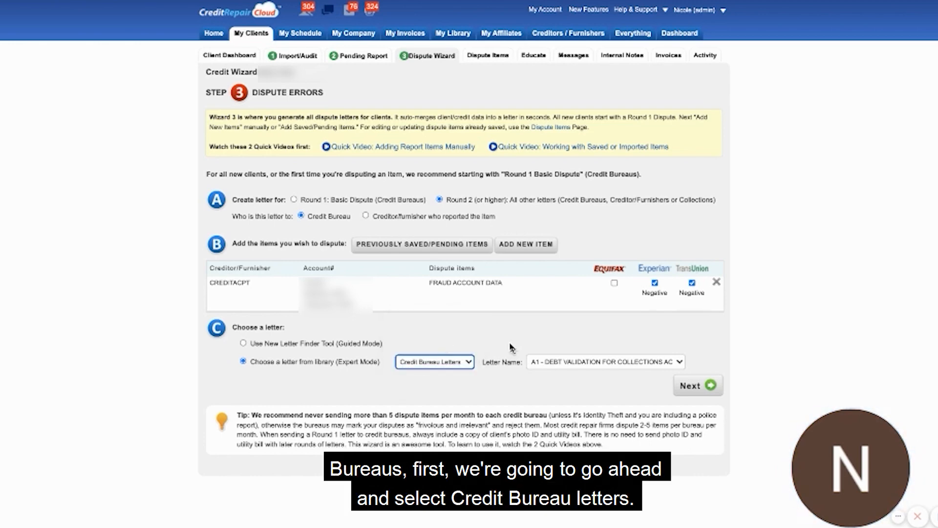
pyautogui.click(559, 361)
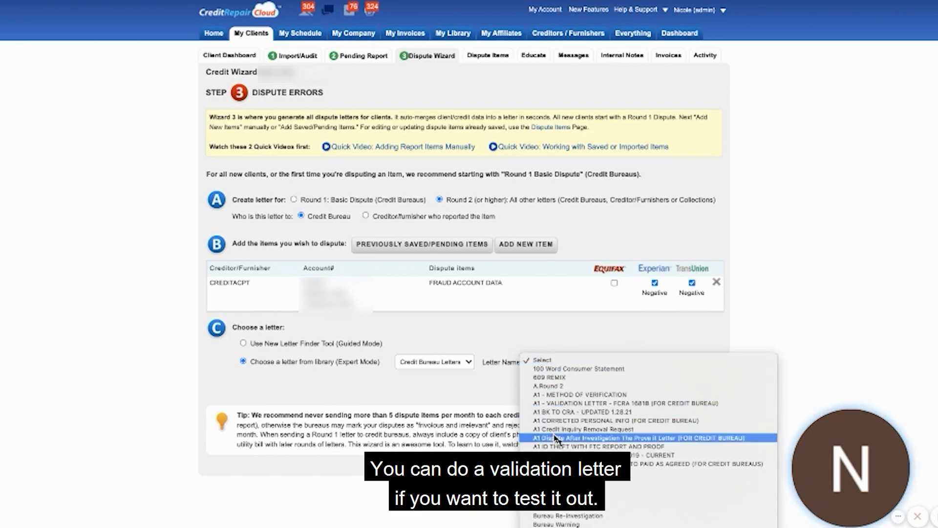
pyautogui.click(544, 397)
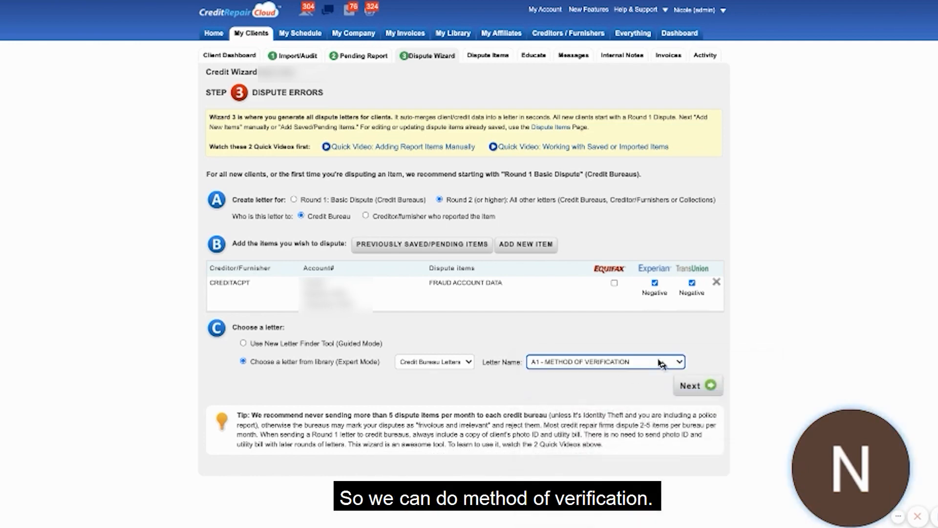
pyautogui.click(691, 386)
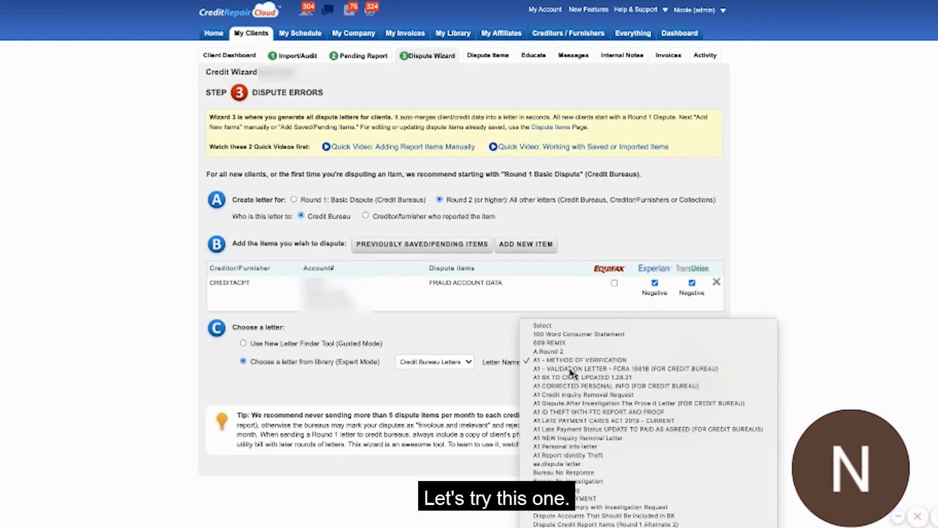
# Try the "A1 - VALIDATION LETTER - FCRA 1681B (FOR CREDIT BUREAU)" template for the CREDITACPT dispute.
pyautogui.click(587, 356)
pyautogui.click(691, 386)
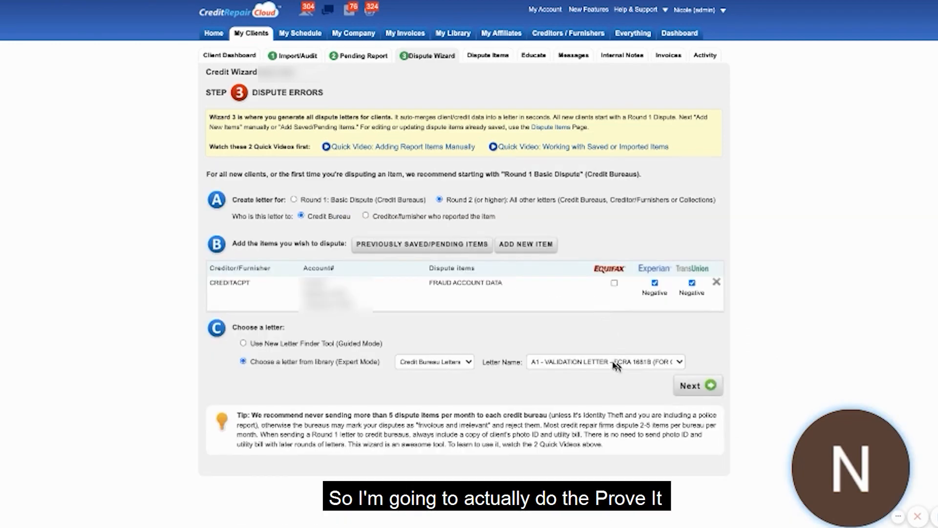
pyautogui.click(618, 364)
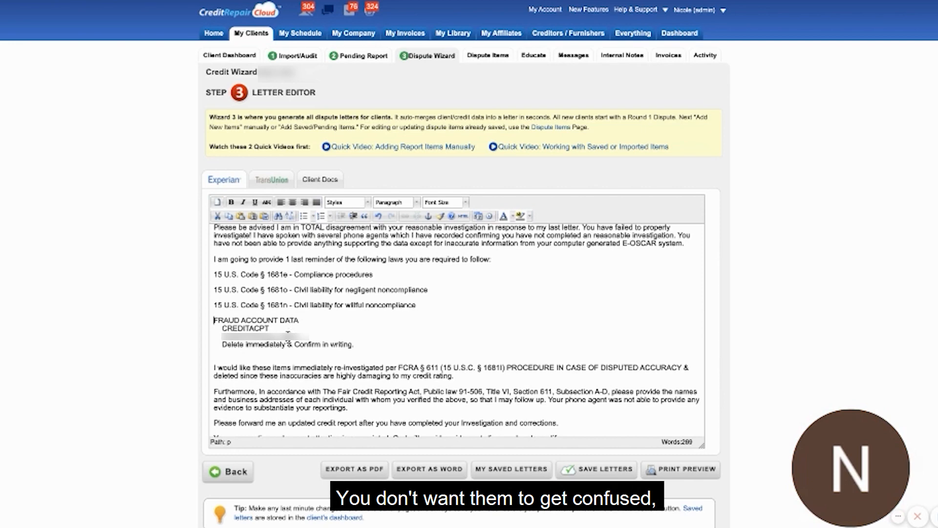
# Add a blank line above FRAUD ACCOUNT DATA and delete the client's digital signature from the Experian letter.
pyautogui.scroll(-3, 289, 334)
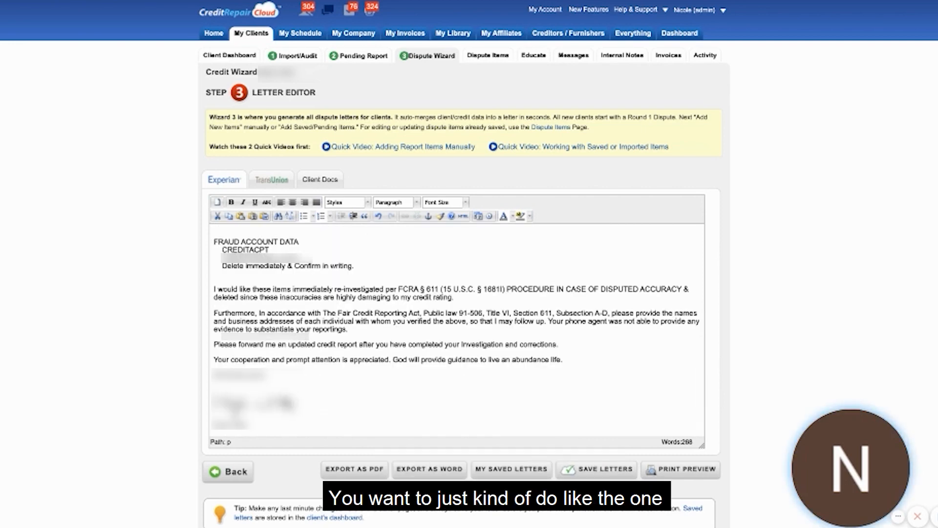
pyautogui.click(214, 242)
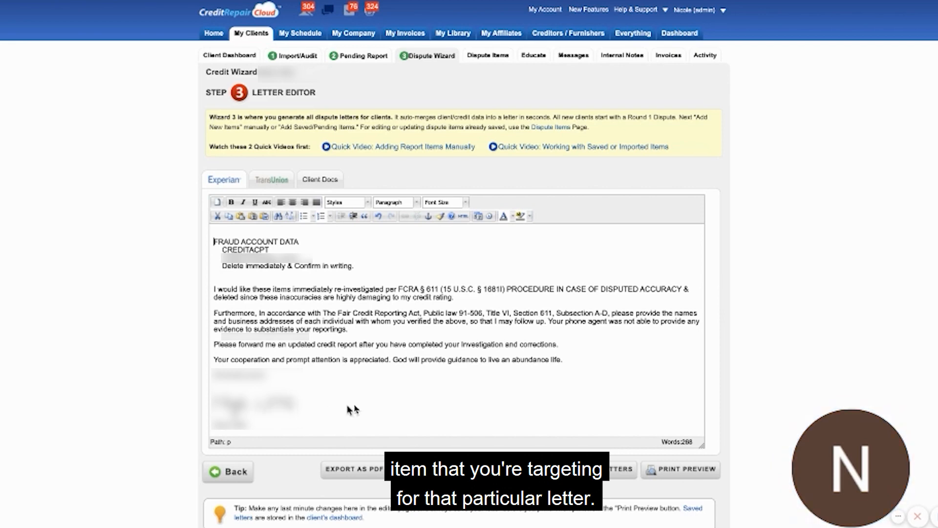
pyautogui.scroll(2, 320, 416)
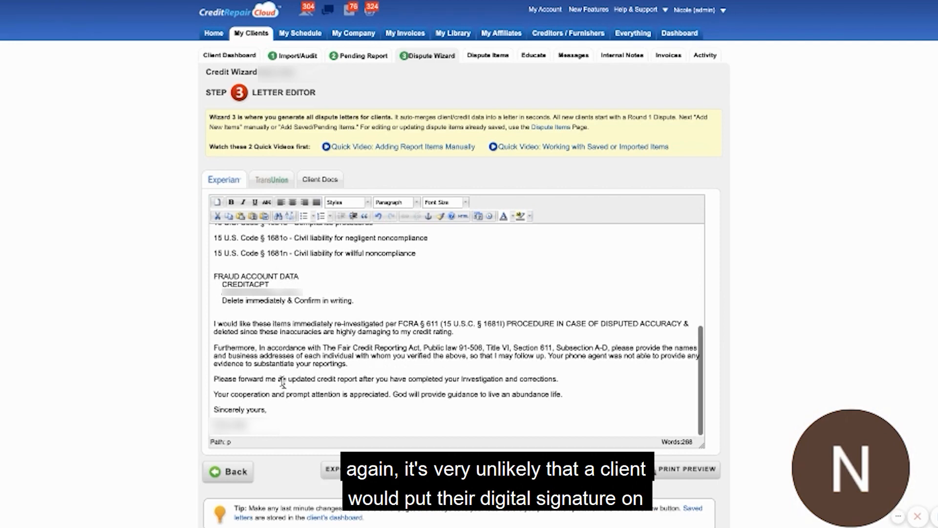
# Move the client's address block below the closing and introduce it with "Mail all responses to me at my ONE AND ONLY MAILING ADDRESS OF 2+ YRS:".
pyautogui.scroll(5, 213, 249)
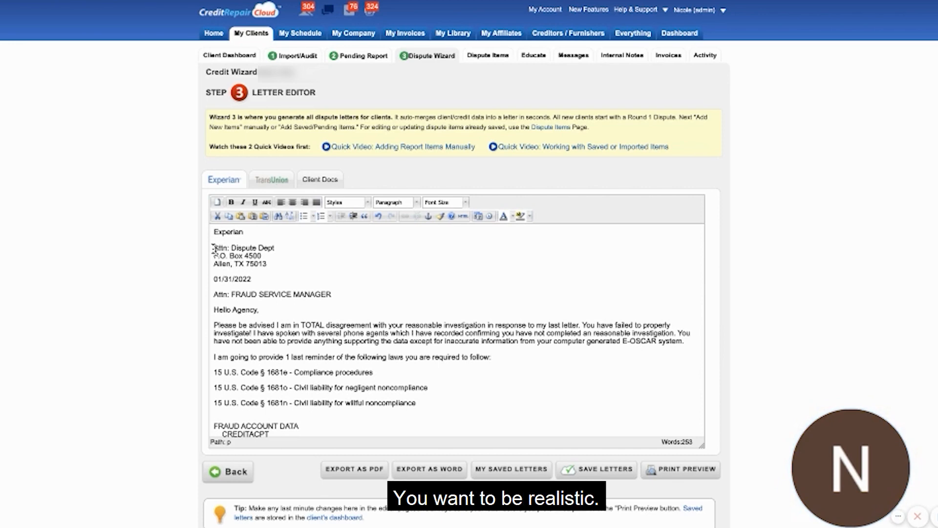
pyautogui.scroll(-5, 213, 249)
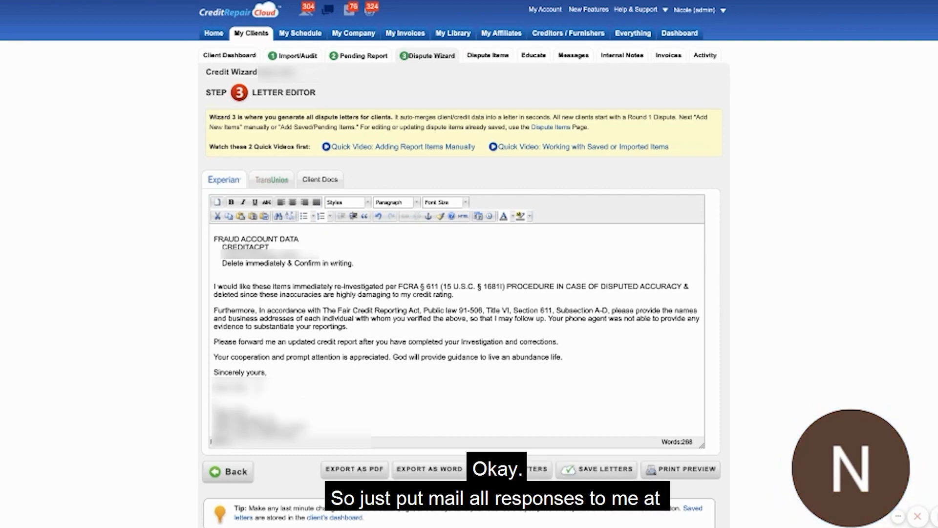
pyautogui.write('Mail all responses to me at my ON')
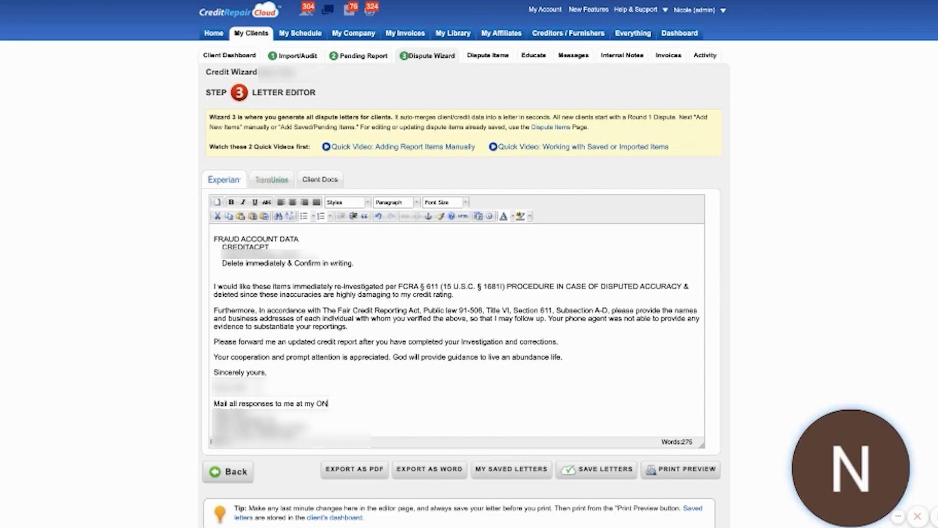
pyautogui.write('E AND ONLY MAILING ADDRESS OF 2+ YRS:')
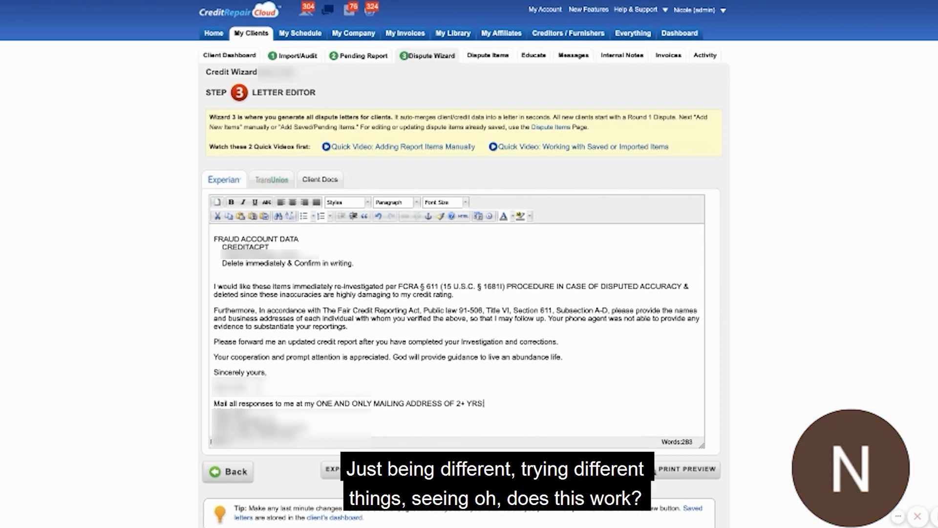
# Add blank lines between the Experian letter's closing paragraphs and remove the gap between "Experian" and "Attn: Dispute Dept".
pyautogui.scroll(5, 457, 331)
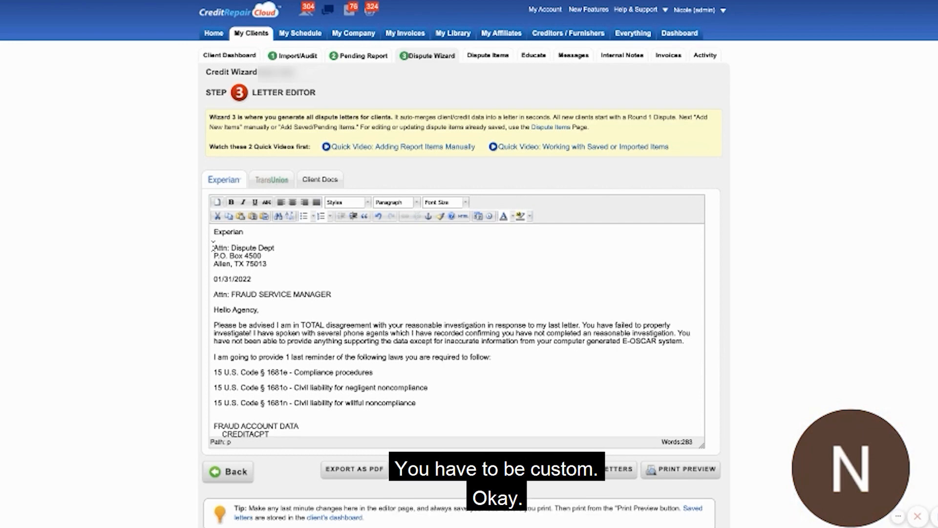
pyautogui.scroll(-10, 214, 335)
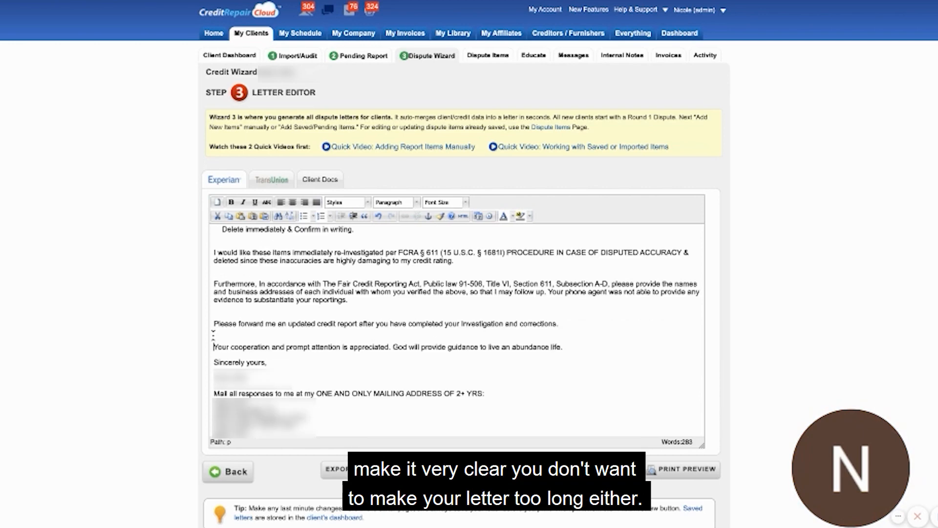
pyautogui.scroll(10, 213, 336)
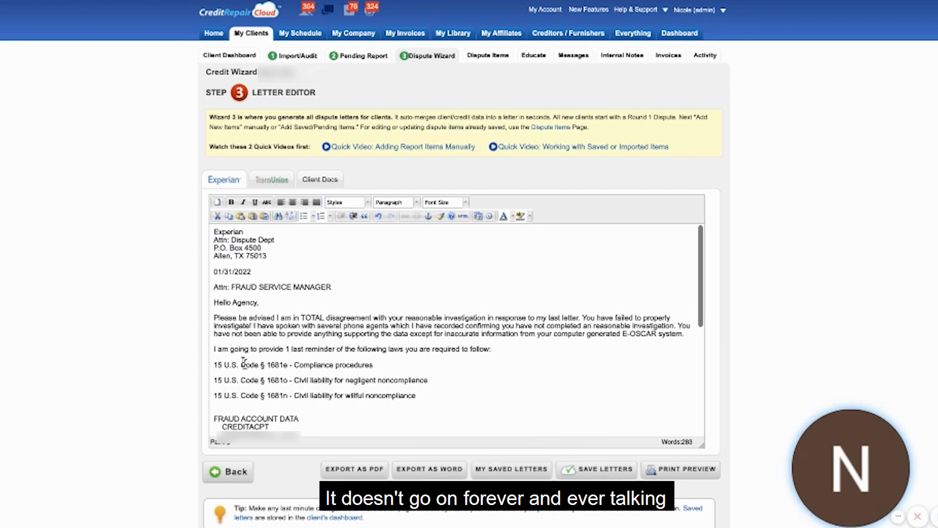
pyautogui.scroll(-10, 243, 362)
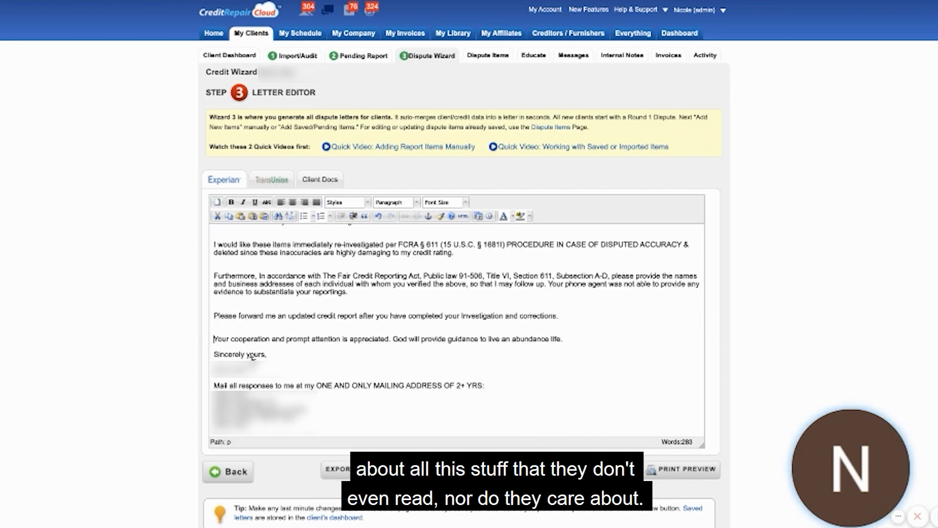
# Transfer the customized Experian letter text, from the date downward, into the TransUnion letter below its bureau address.
pyautogui.moveTo(252, 357); pyautogui.dragTo(196, 274)
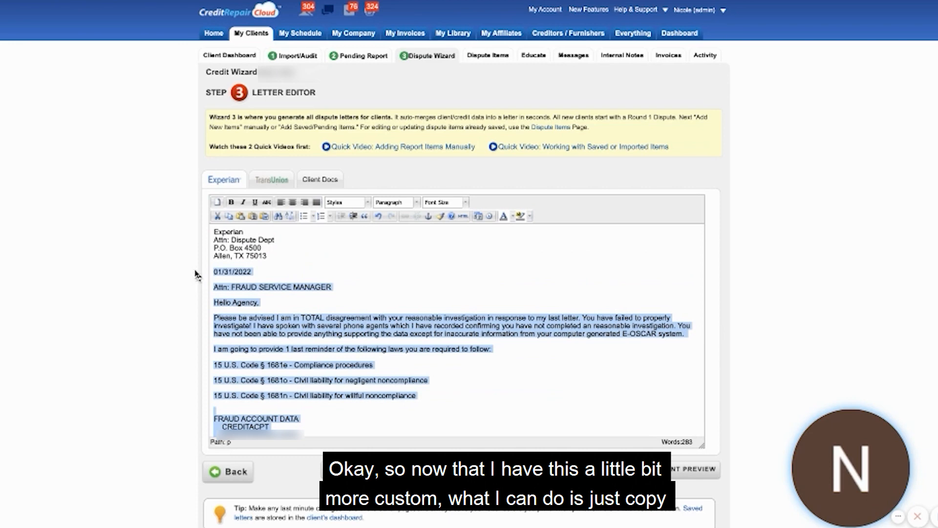
pyautogui.press('super+c')
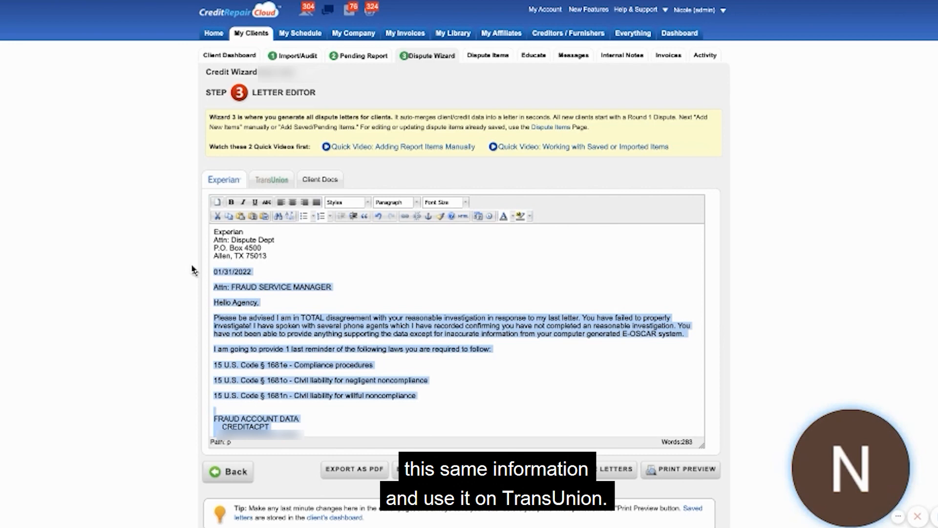
pyautogui.click(269, 180)
pyautogui.press('super+v')
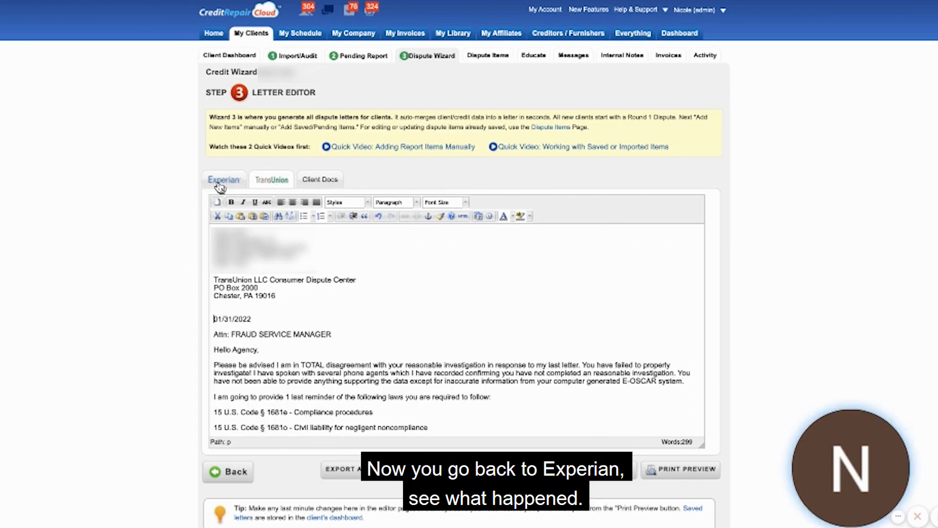
# Restore the Experian letter by pasting the customized text, from the date downward, below its bureau address.
pyautogui.click(221, 180)
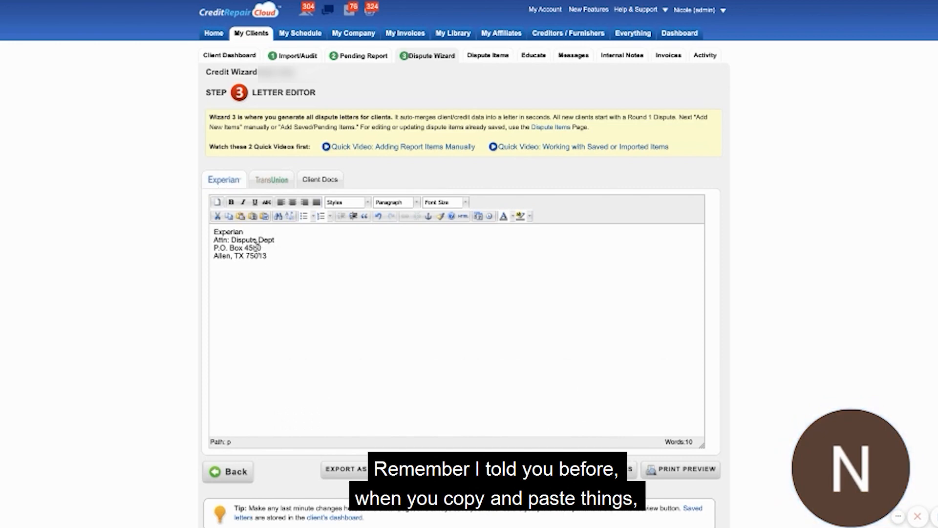
pyautogui.click(250, 301)
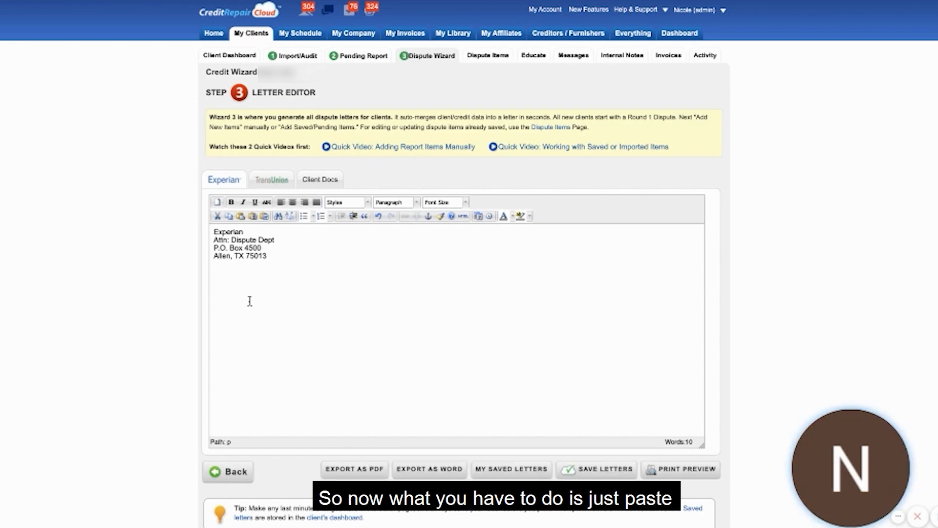
pyautogui.press('super+v')
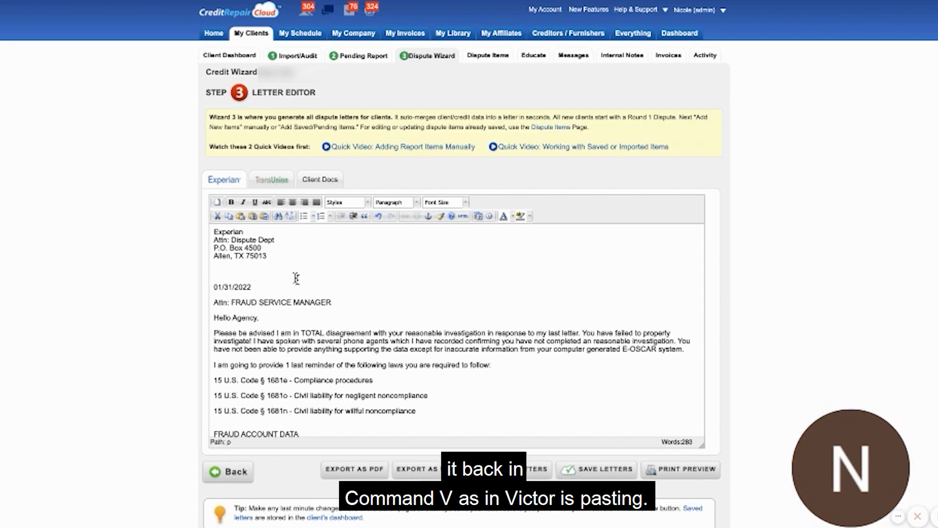
pyautogui.rightClick(297, 279)
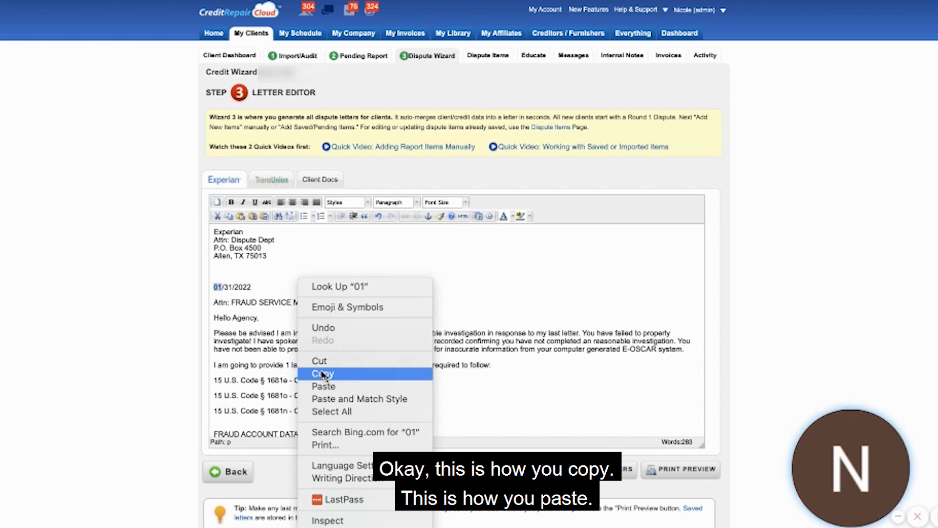
pyautogui.click(372, 272)
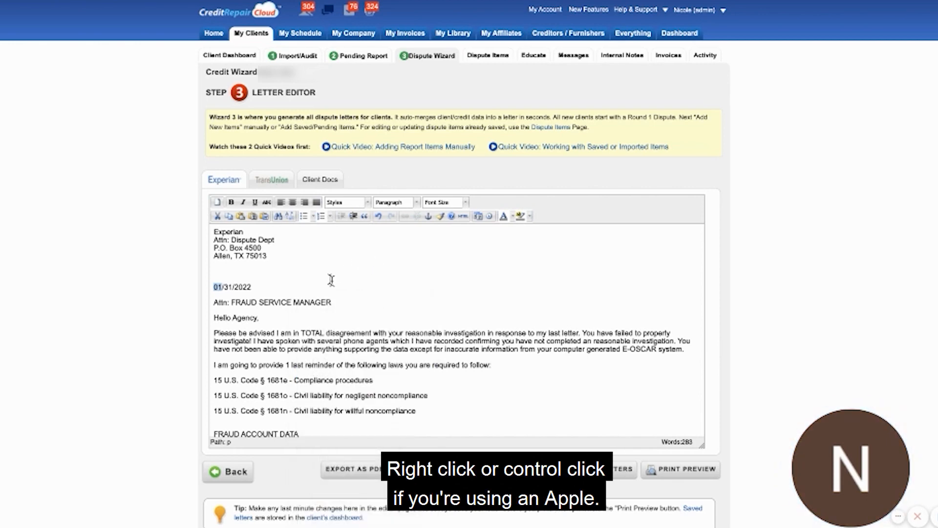
pyautogui.click(235, 272)
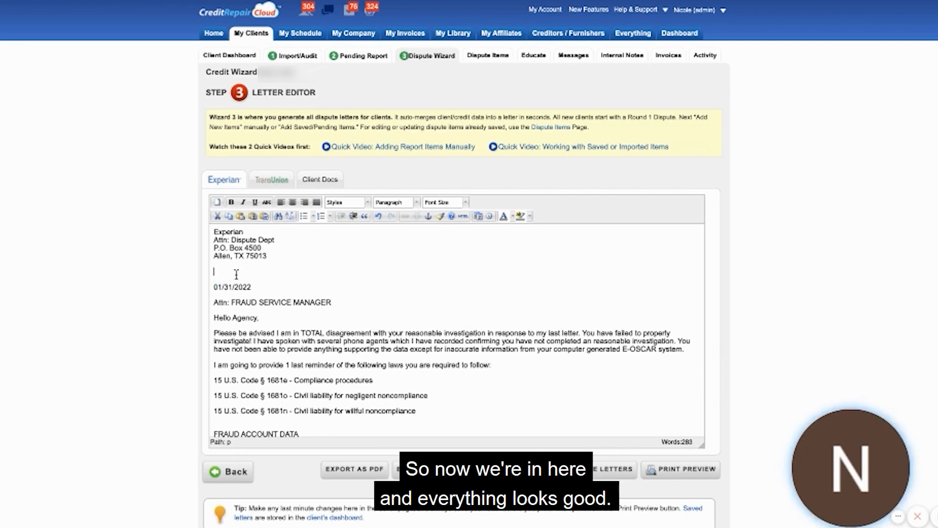
pyautogui.scroll(-10, 293, 299)
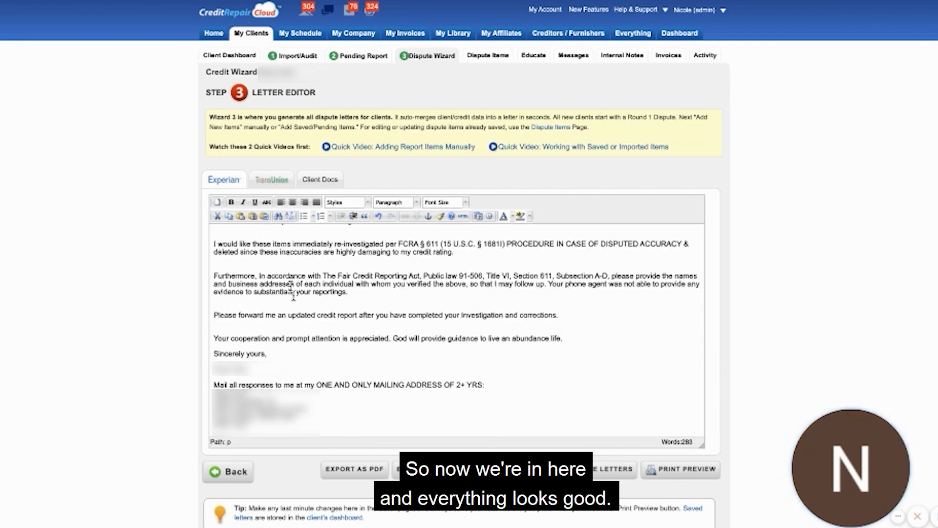
# Check the TransUnion letter and set up saving both letters as "R2 - CREDIT ACPT" for round 2.
pyautogui.click(264, 181)
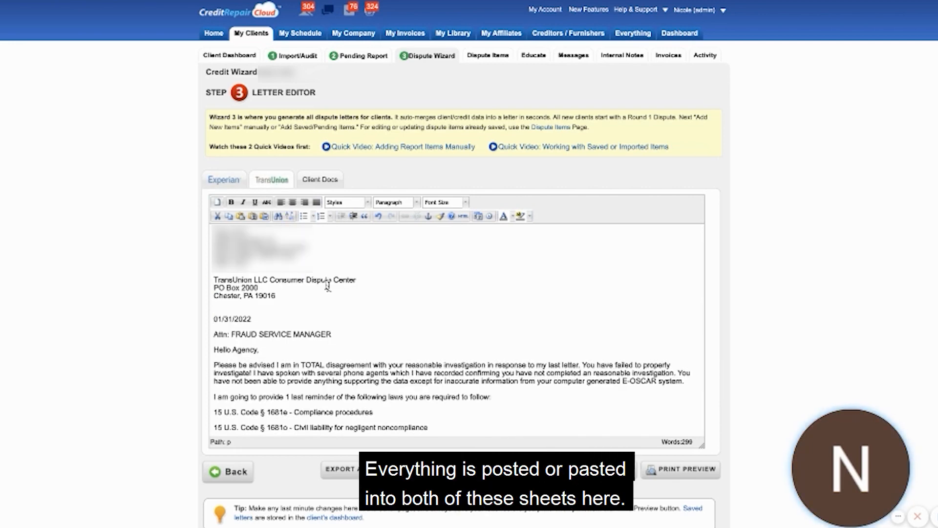
pyautogui.scroll(-10, 328, 287)
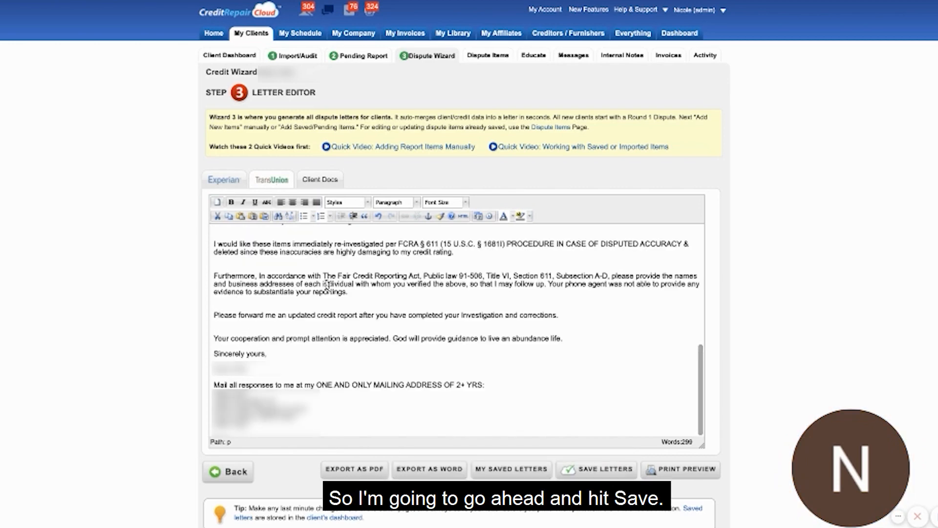
pyautogui.scroll(10, 328, 285)
pyautogui.click(596, 469)
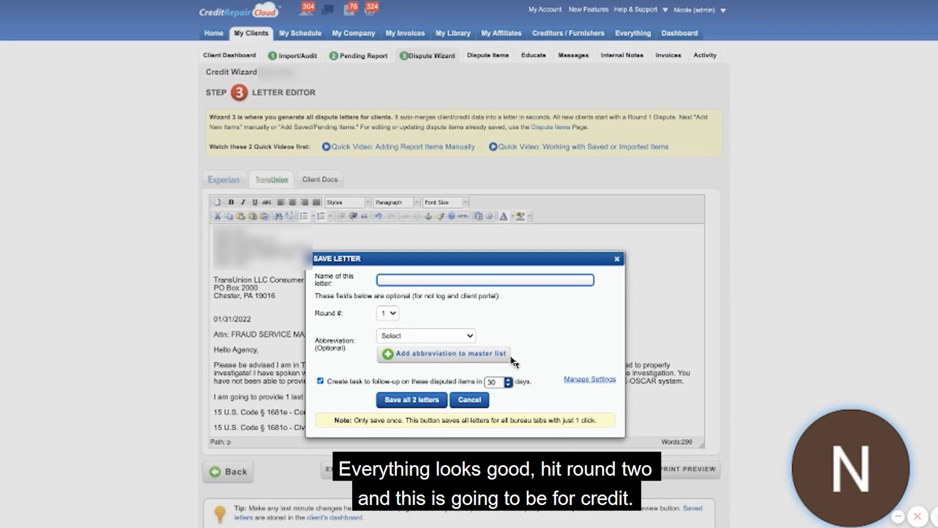
pyautogui.write('R2 -')
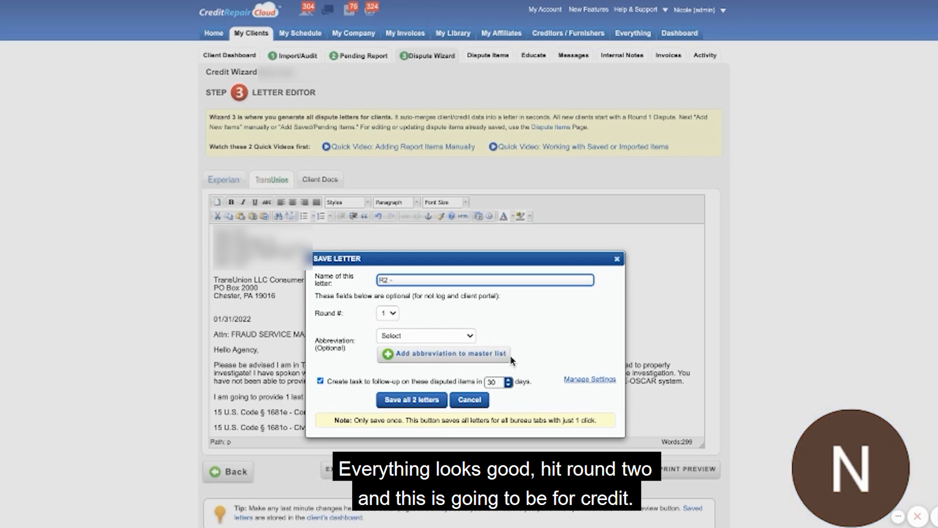
pyautogui.write(' CREDIT ACPT')
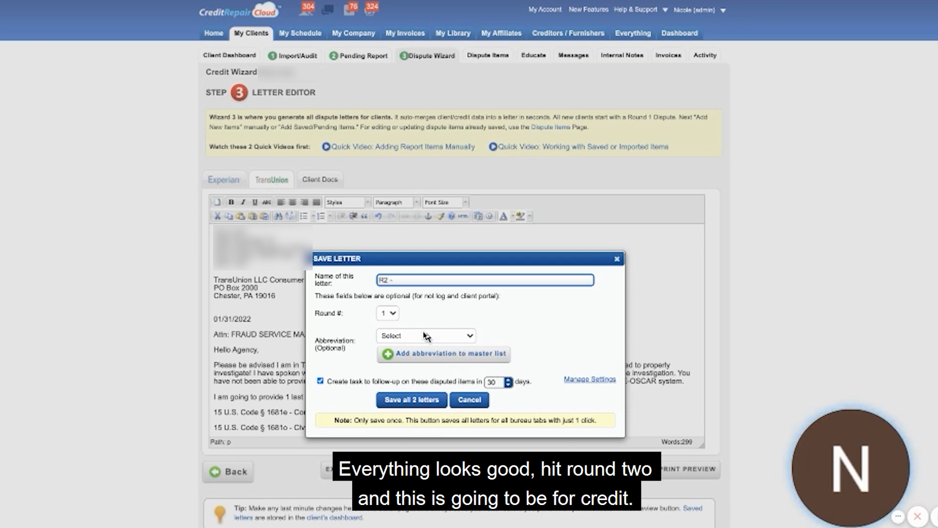
pyautogui.click(387, 313)
pyautogui.click(385, 322)
# Categorize the letters with the abbreviation CREDITOR and save both bureau letters.
pyautogui.click(408, 335)
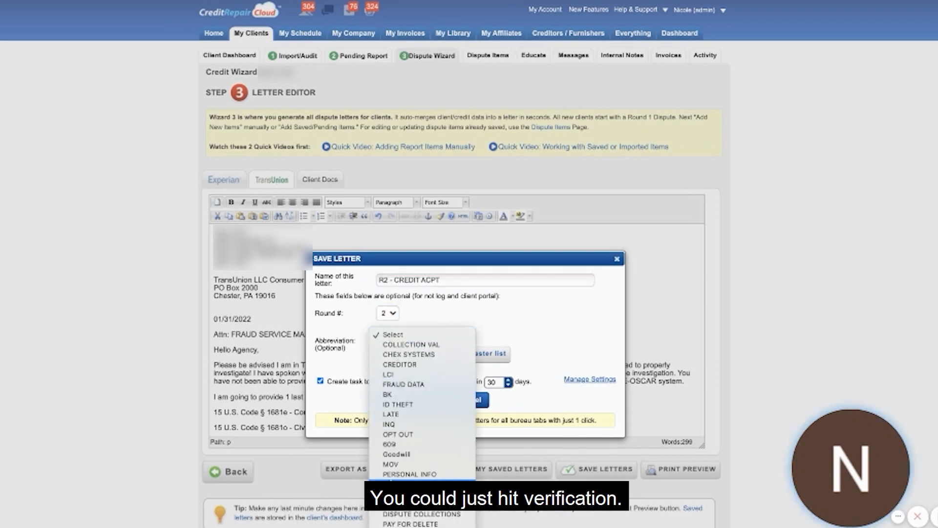
pyautogui.click(390, 484)
pyautogui.click(387, 335)
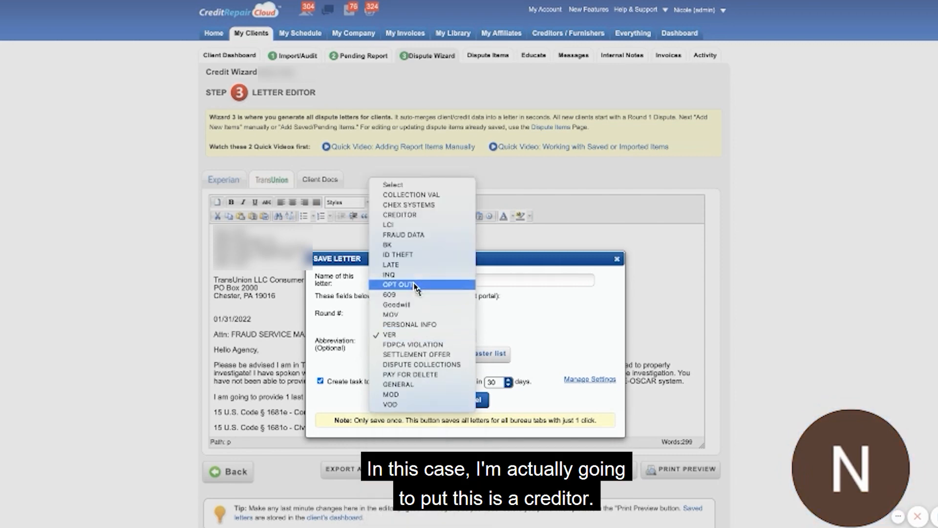
pyautogui.click(416, 215)
pyautogui.click(391, 399)
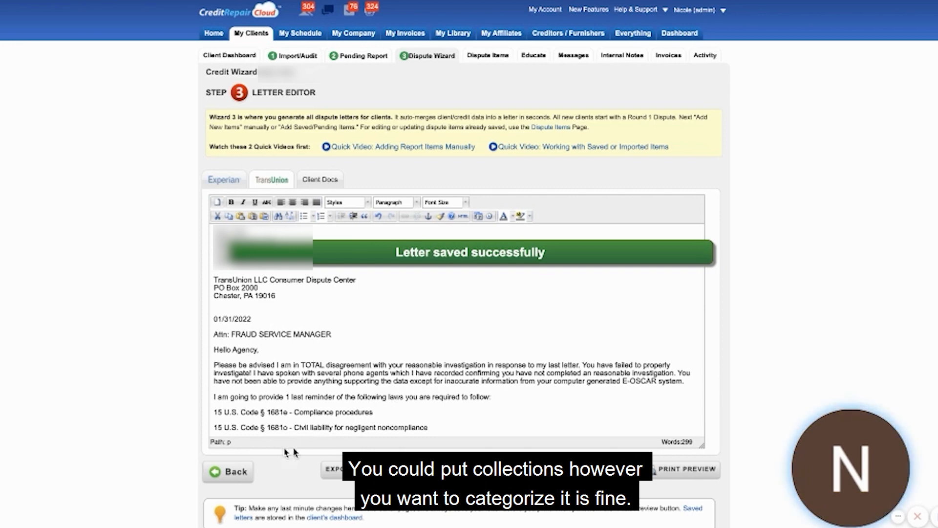
# Return to the dispute setup, address the CREDITACPT dispute to the creditor/furnisher who reported the item, and browse the Creditor Letters templates.
pyautogui.click(231, 473)
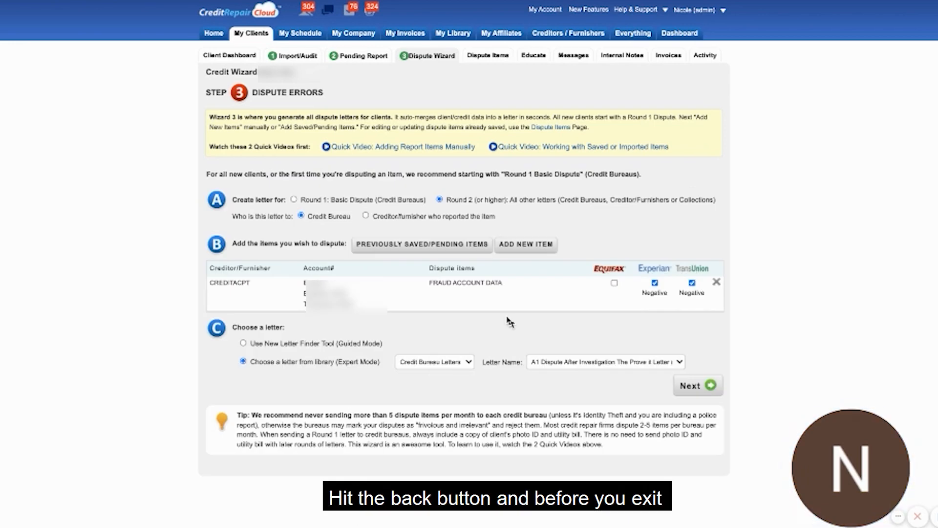
pyautogui.click(366, 216)
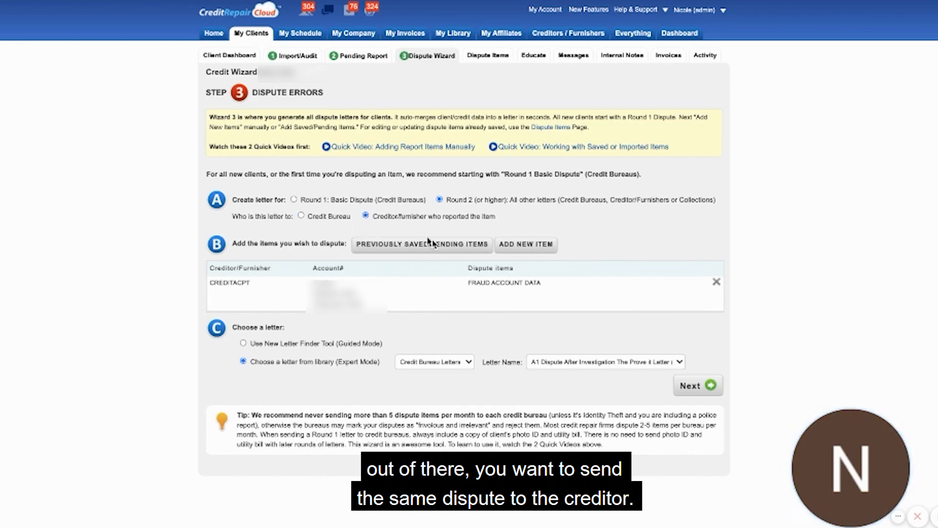
pyautogui.click(449, 364)
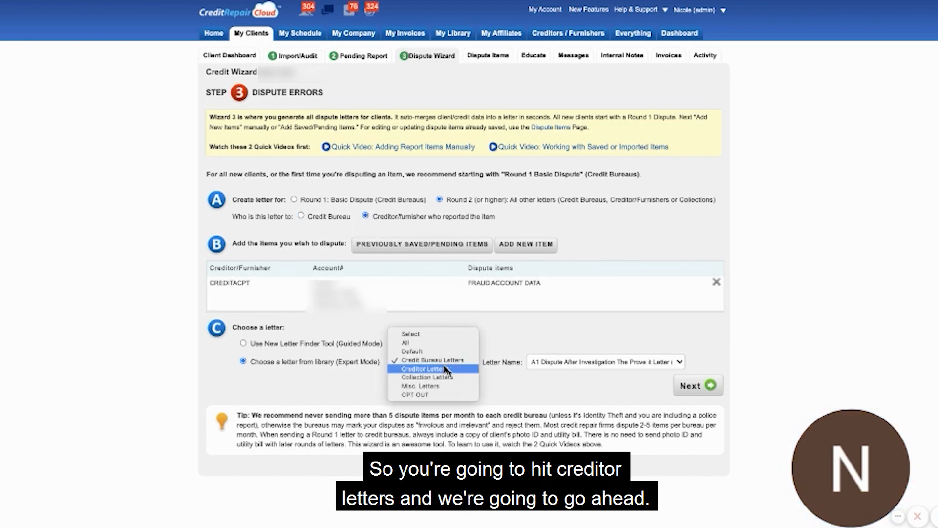
pyautogui.click(449, 368)
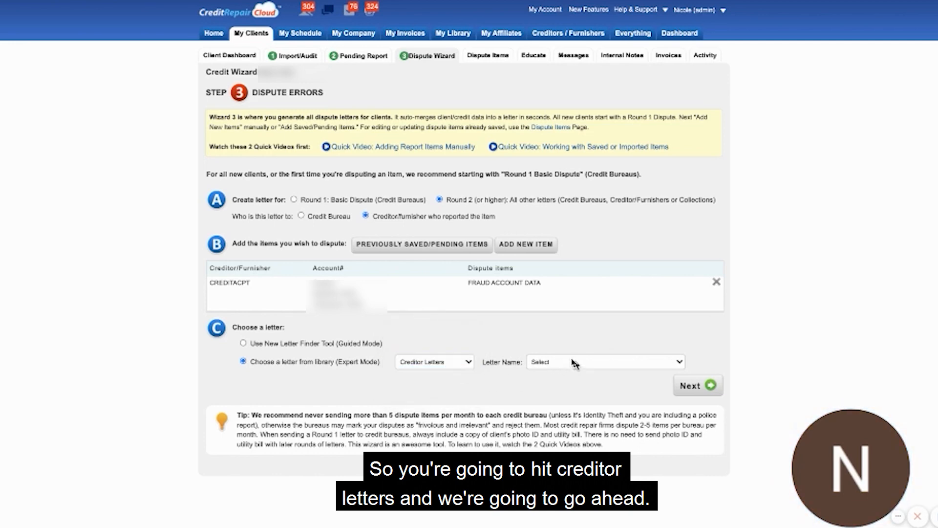
pyautogui.click(573, 365)
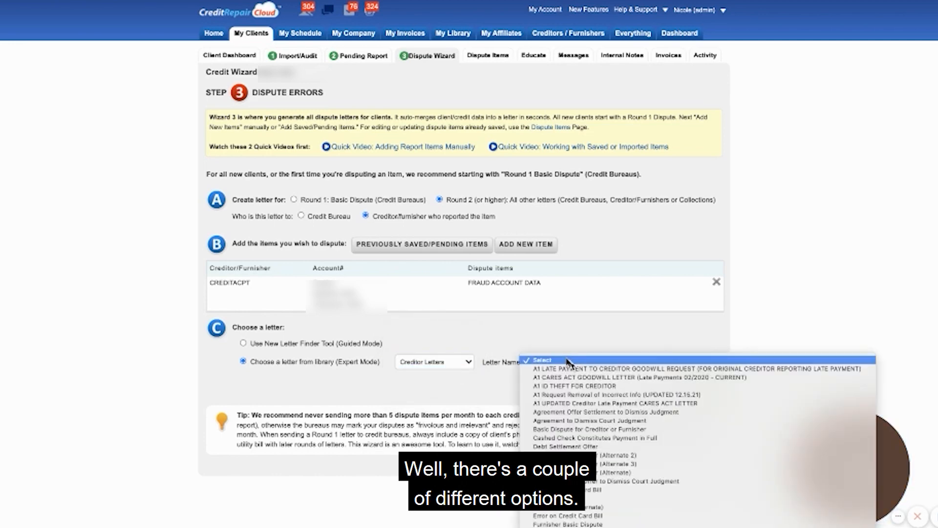
# Choose the "A1 - DEBT VALIDATION FOR COLLECTIONS ACCTS (FOR COLLECTIONS AGENCY ONLY)" template from the Collection Letters category.
pyautogui.click(413, 364)
pyautogui.click(413, 362)
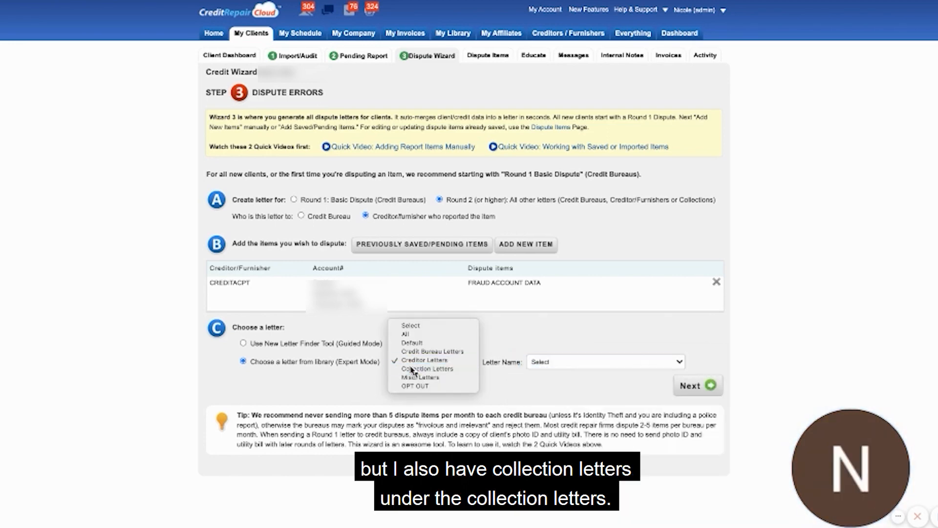
pyautogui.click(413, 369)
pyautogui.click(546, 365)
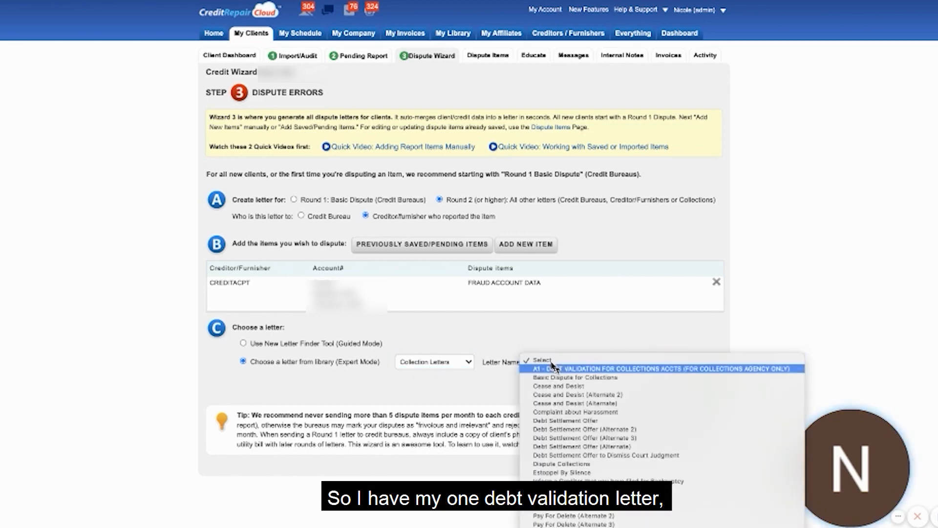
pyautogui.click(553, 368)
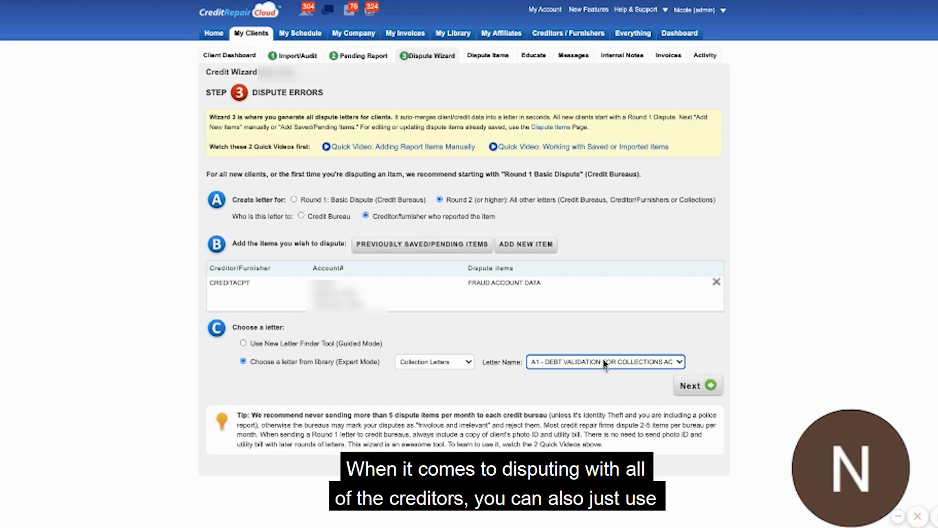
# Generate the CREDITACPT letter from the Creditor Letters template "A1 Request Removal of Incorrect Info (UPDATED 12.15.21)" and read through it.
pyautogui.click(419, 362)
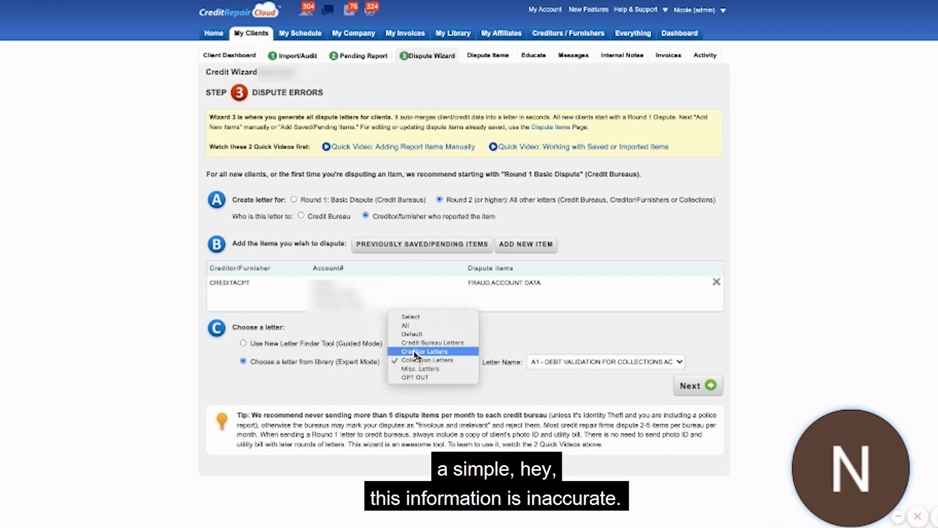
pyautogui.click(422, 352)
pyautogui.click(575, 360)
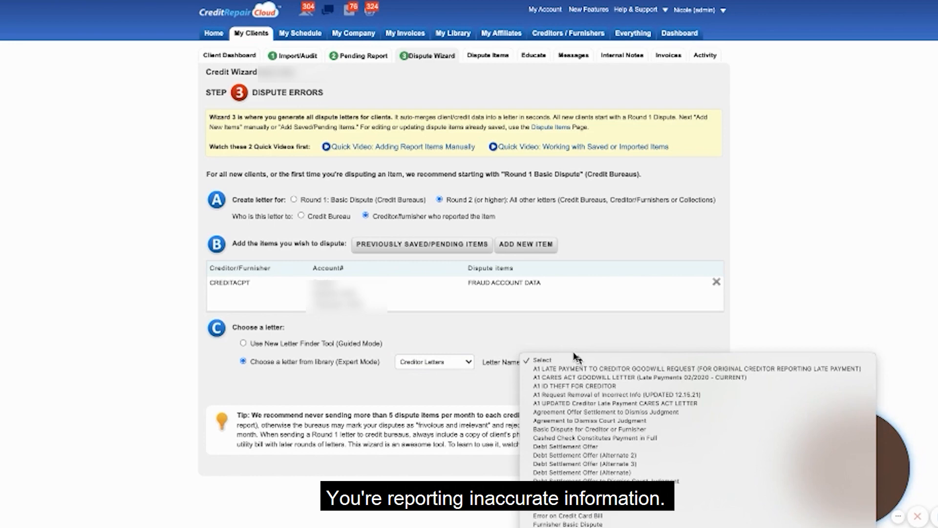
pyautogui.click(575, 394)
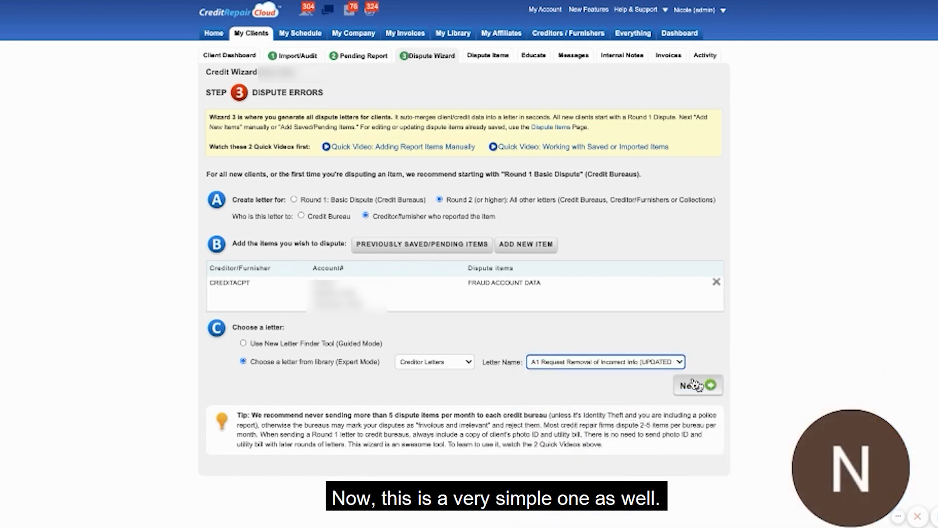
pyautogui.click(697, 385)
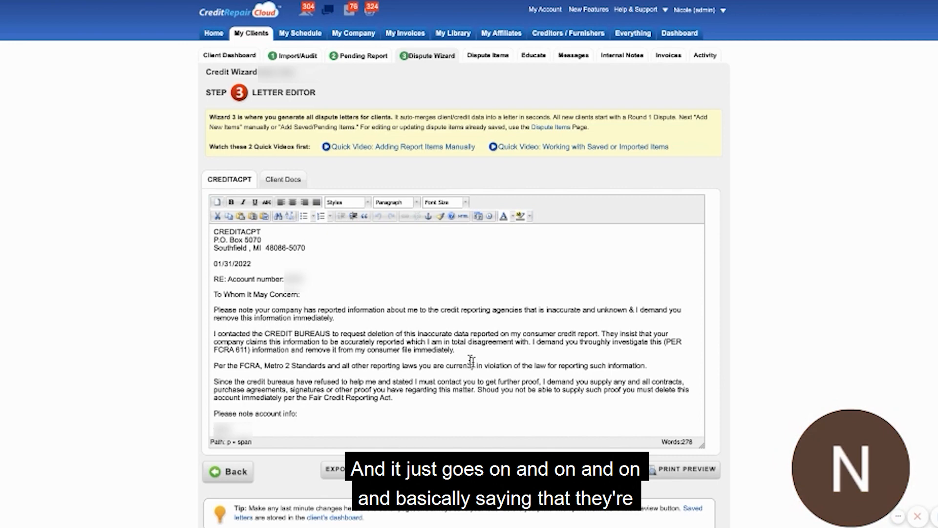
pyautogui.scroll(-3, 335, 358)
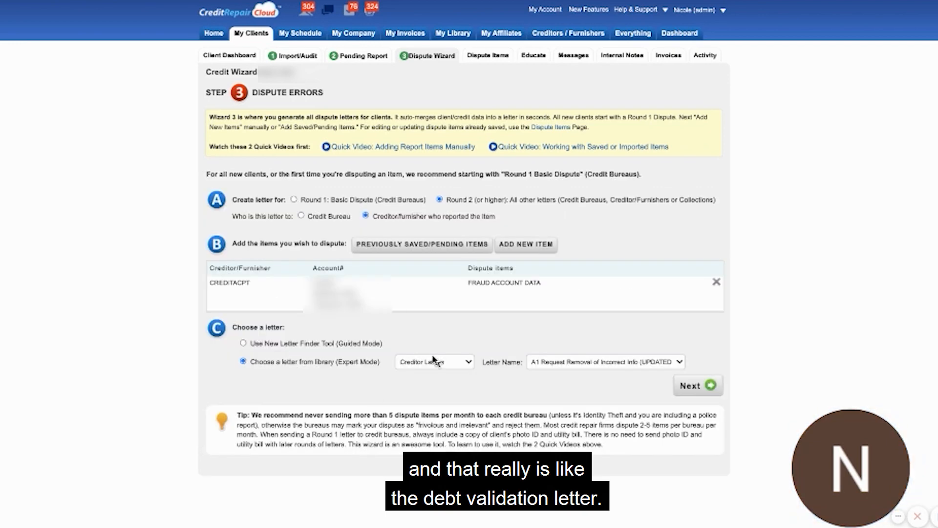
# Go back to the dispute setup and generate the CREDITACPT letter from the Collection Letters template "A1 - DEBT VALIDATION FOR COLLECTIONS ACCTS (FOR COLLECTIONS AGENCY ONLY)".
pyautogui.click(430, 361)
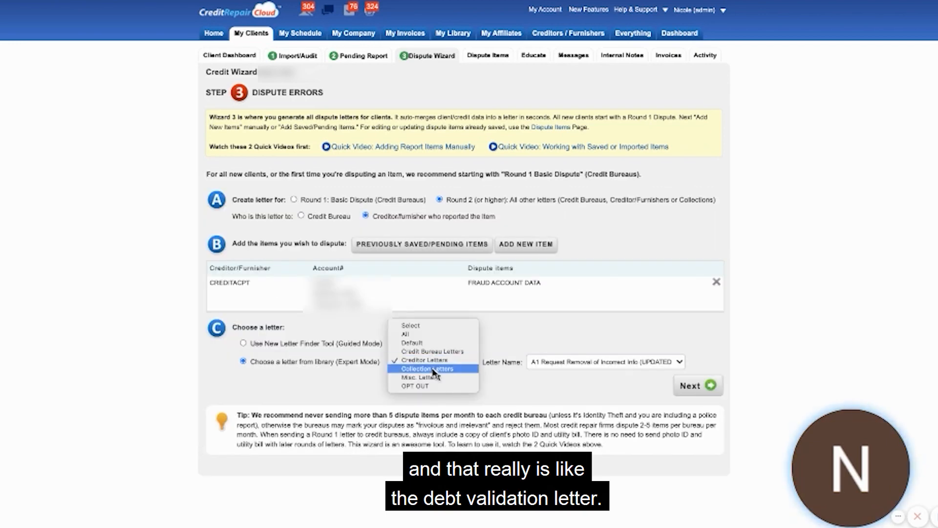
pyautogui.click(434, 369)
pyautogui.click(568, 364)
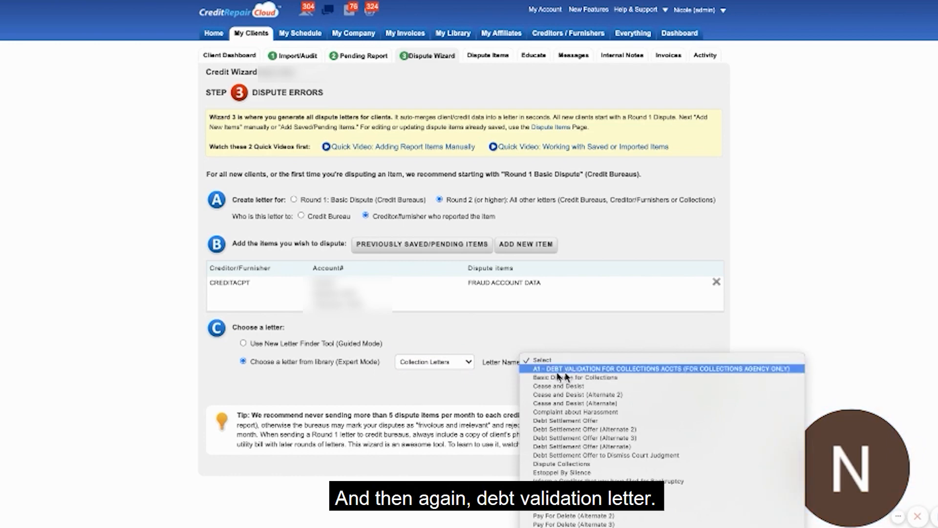
pyautogui.click(565, 370)
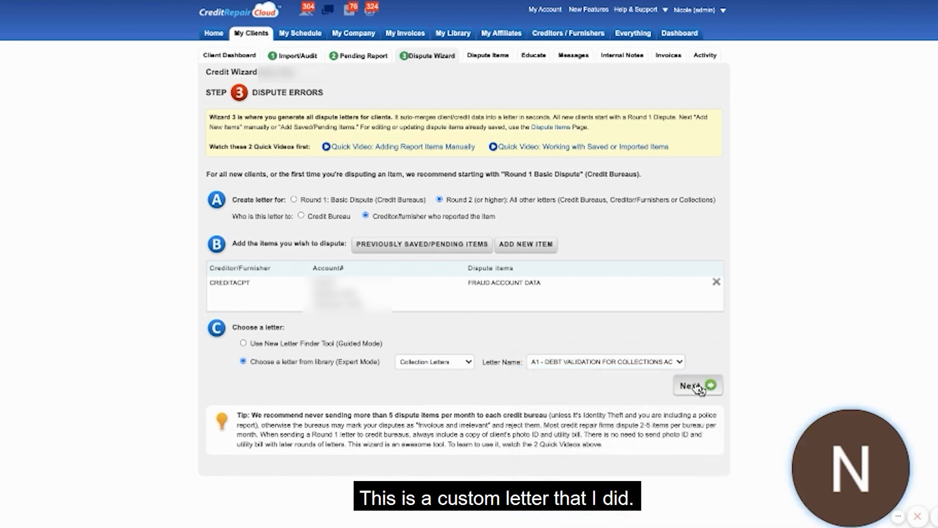
pyautogui.click(698, 386)
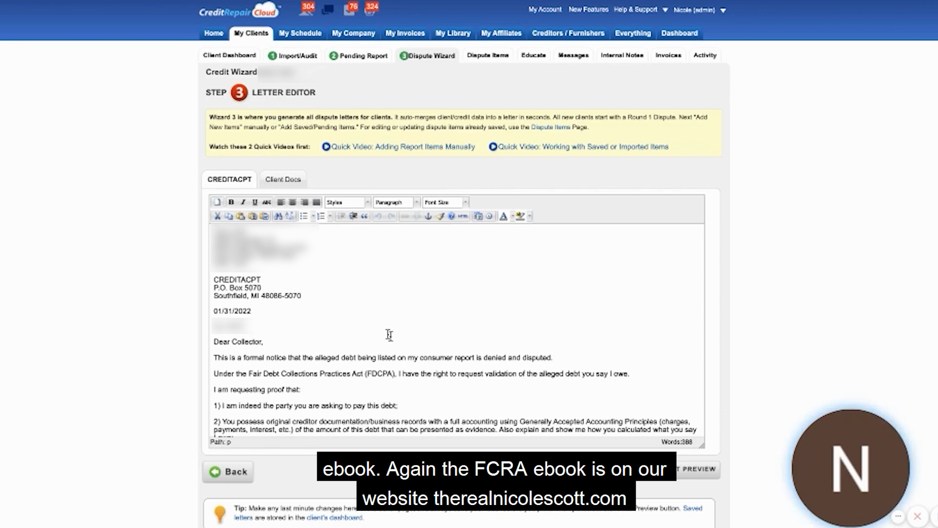
# Review the debt validation letter and add a space to the creditor name in its address block so it reads "CREDIT ACPT".
pyautogui.scroll(-10, 389, 335)
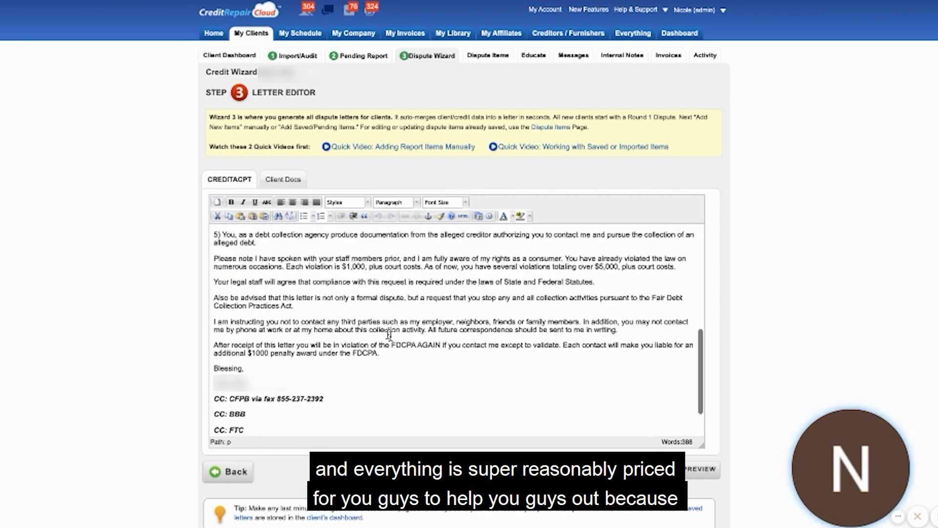
pyautogui.scroll(10, 389, 335)
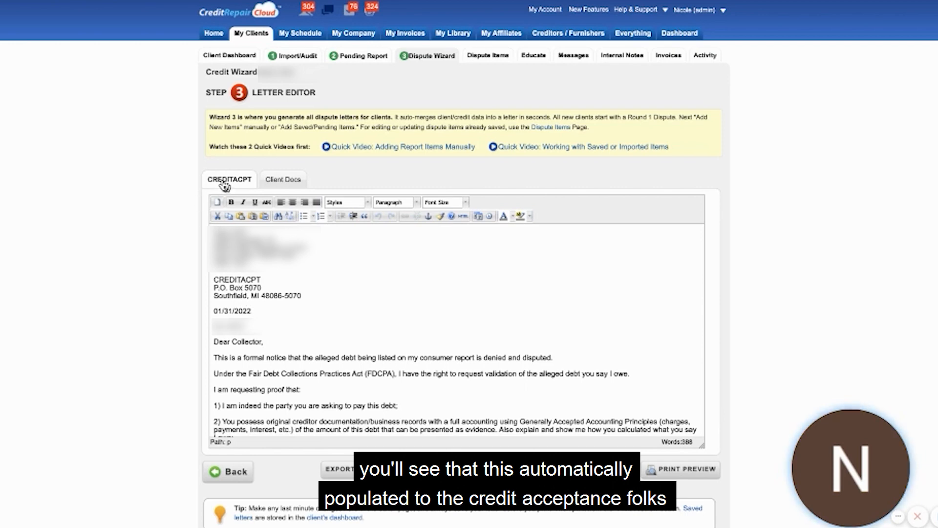
pyautogui.click(242, 279)
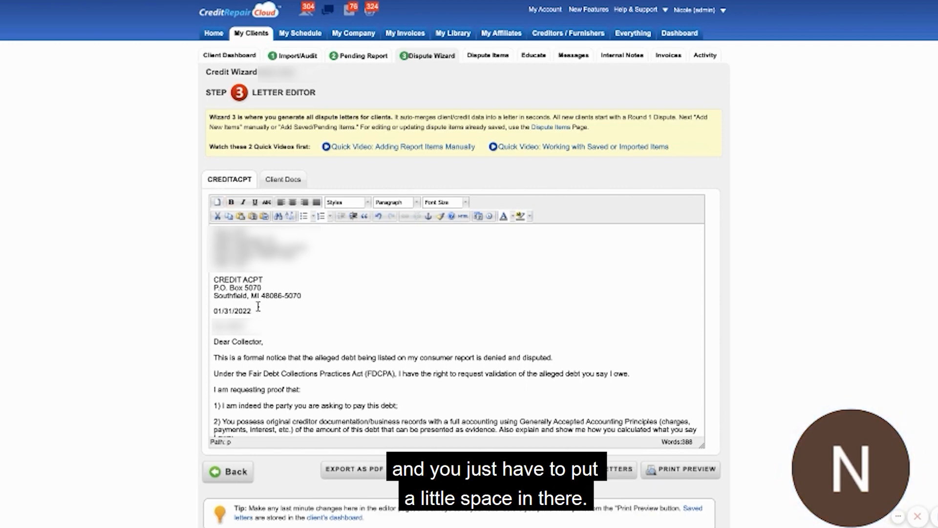
# Copy the creditor name "CREDIT ACPT" from the letter and search Google for "CREDIT ACPT mailing address".
pyautogui.moveTo(263, 279); pyautogui.dragTo(212, 282)
pyautogui.hotkey('ctrl', 'c')
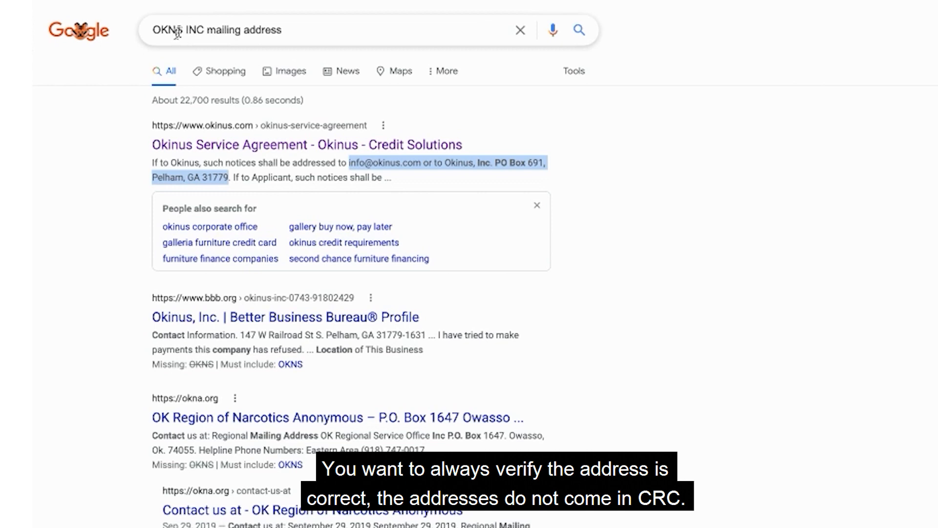
pyautogui.moveTo(204, 29); pyautogui.dragTo(141, 26)
pyautogui.hotkey('ctrl', 'v')
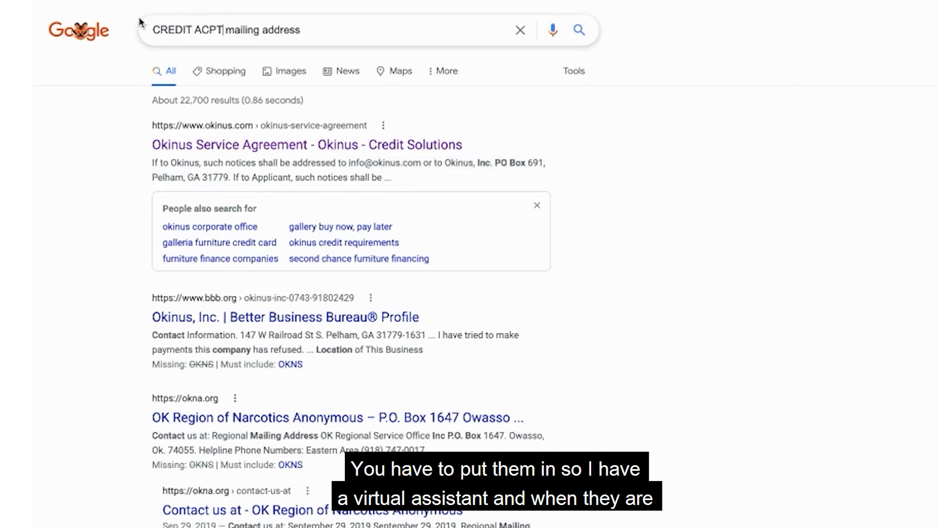
pyautogui.press('Return')
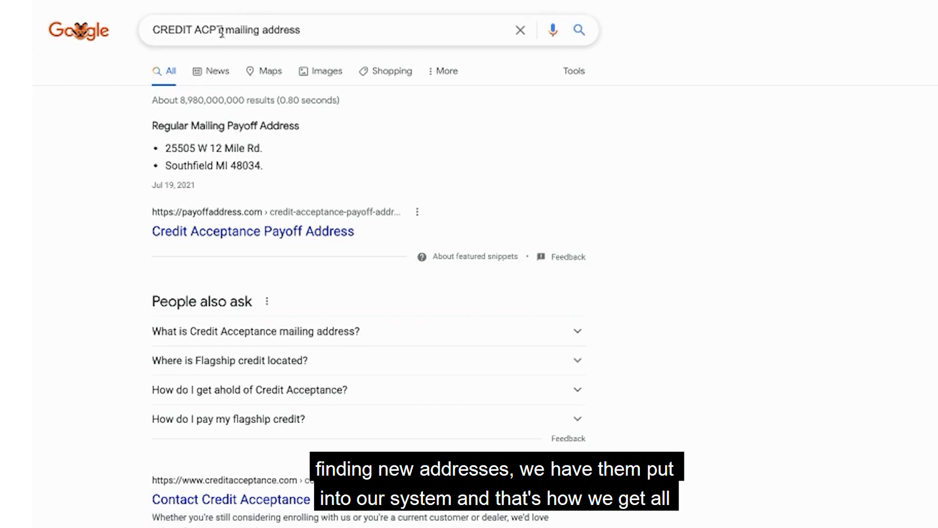
# Refine the search to "credit acceptance mailing address" and look through the results for the creditor's address.
pyautogui.moveTo(222, 30); pyautogui.dragTo(201, 31)
pyautogui.press('BackSpace')
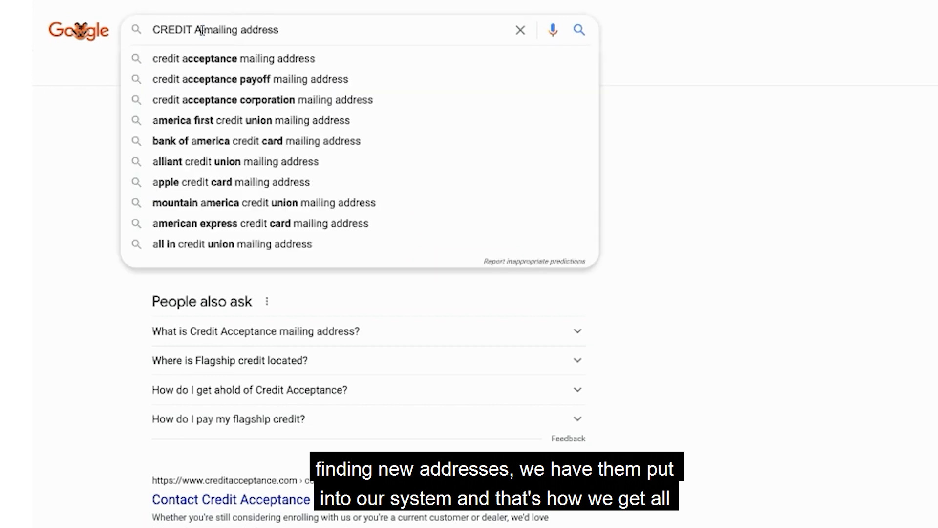
pyautogui.click(208, 59)
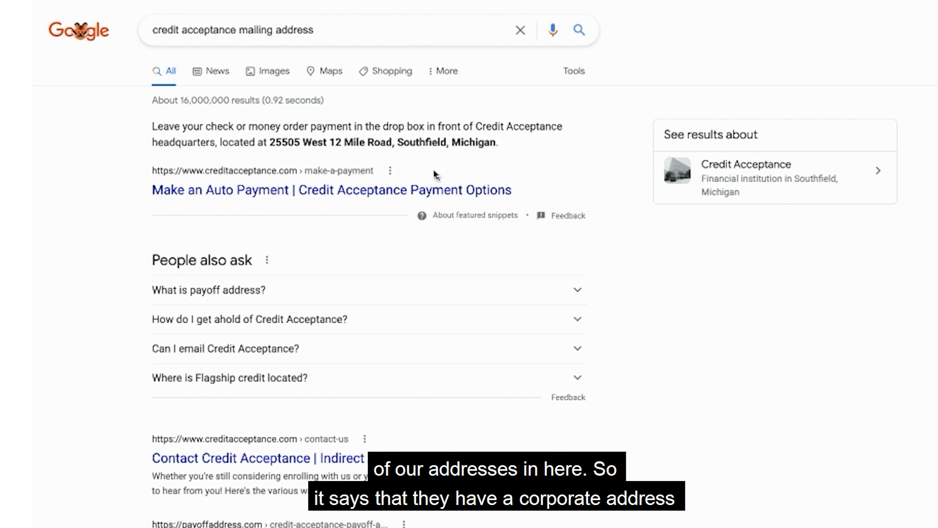
pyautogui.scroll(-1, 433, 170)
pyautogui.scroll(-2, 434, 174)
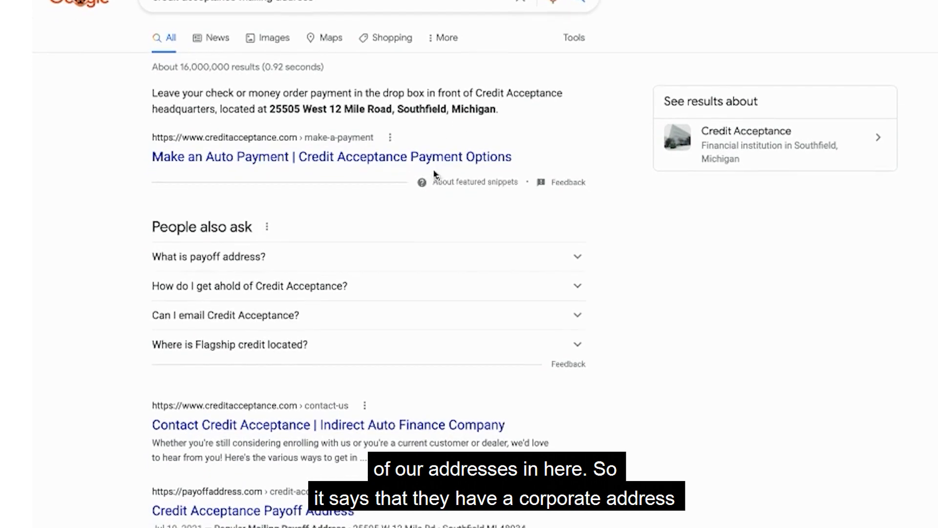
pyautogui.scroll(-2, 433, 174)
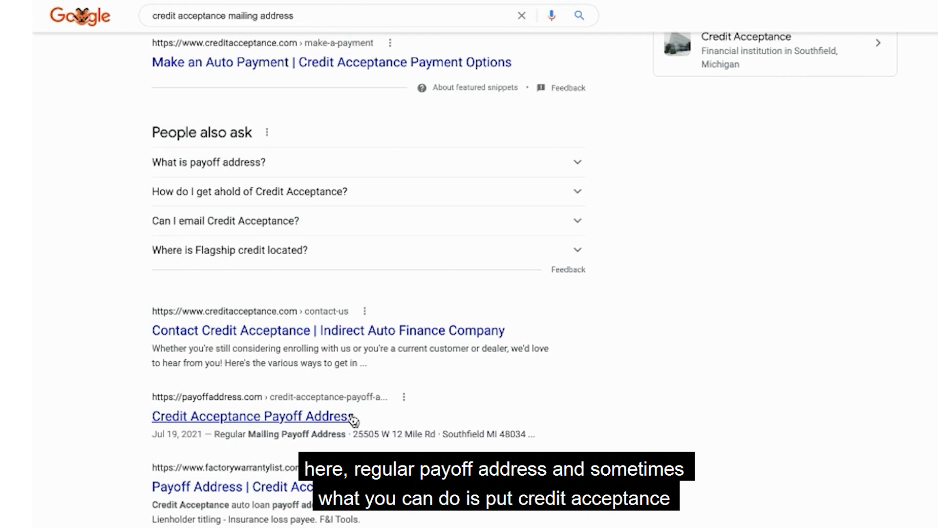
pyautogui.scroll(-1, 353, 419)
pyautogui.scroll(3, 410, 419)
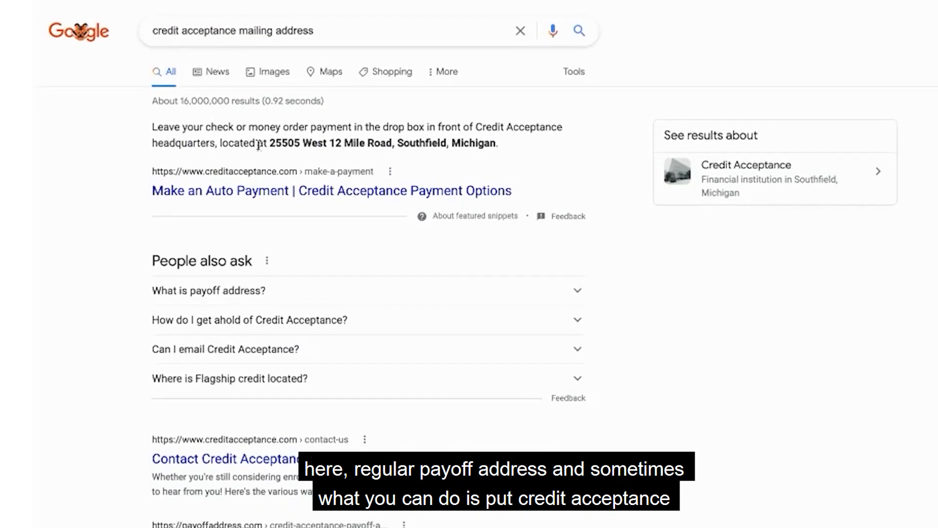
# Search for "credit acceptance dispute address" and open the creditor's "Your Credit & Privacy Policy" page.
pyautogui.click(241, 28)
pyautogui.doubleClick(244, 29)
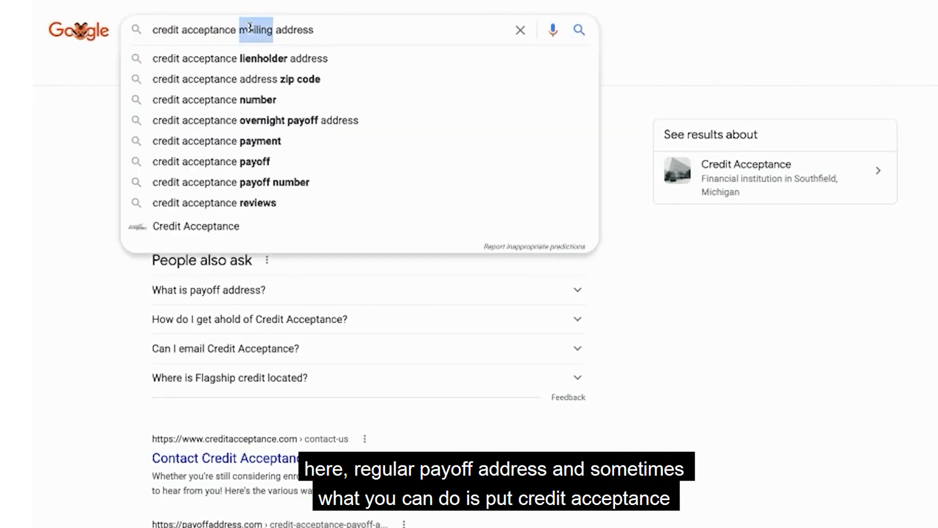
pyautogui.write('dispute')
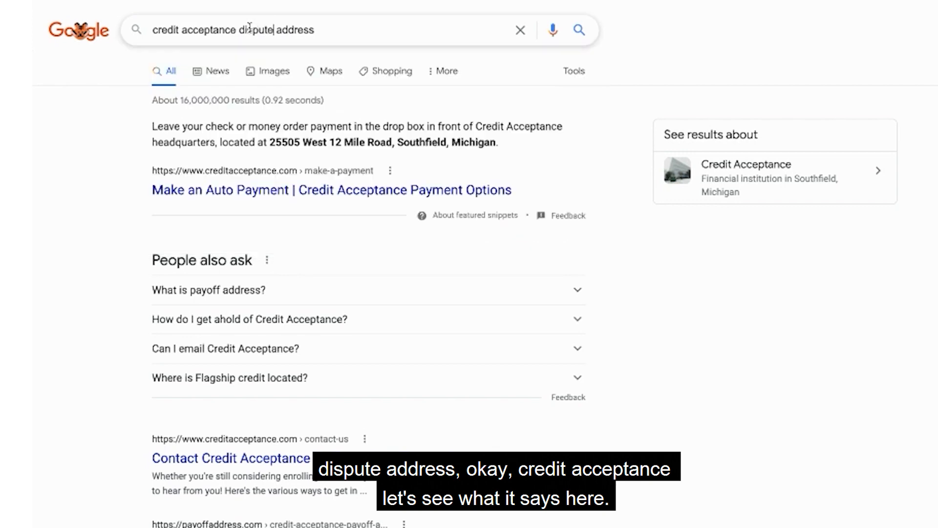
pyautogui.press('Return')
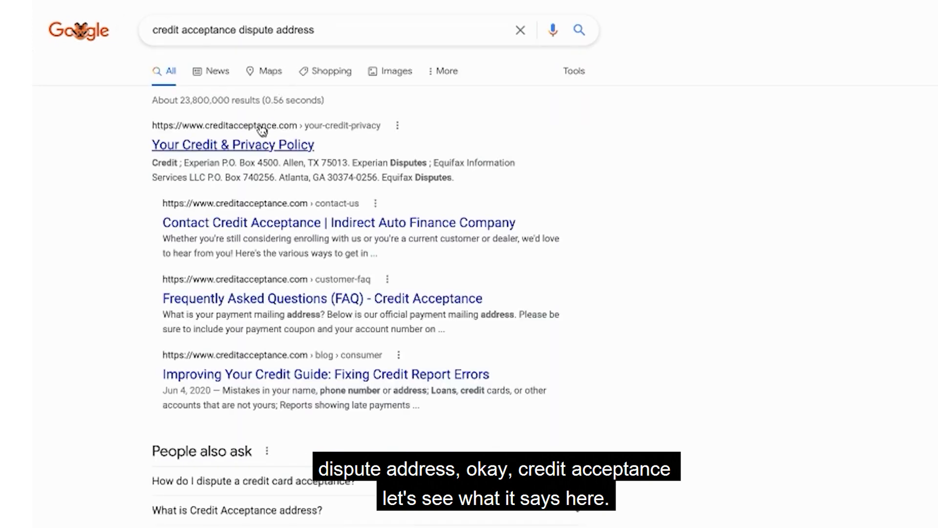
pyautogui.scroll(-1, 246, 122)
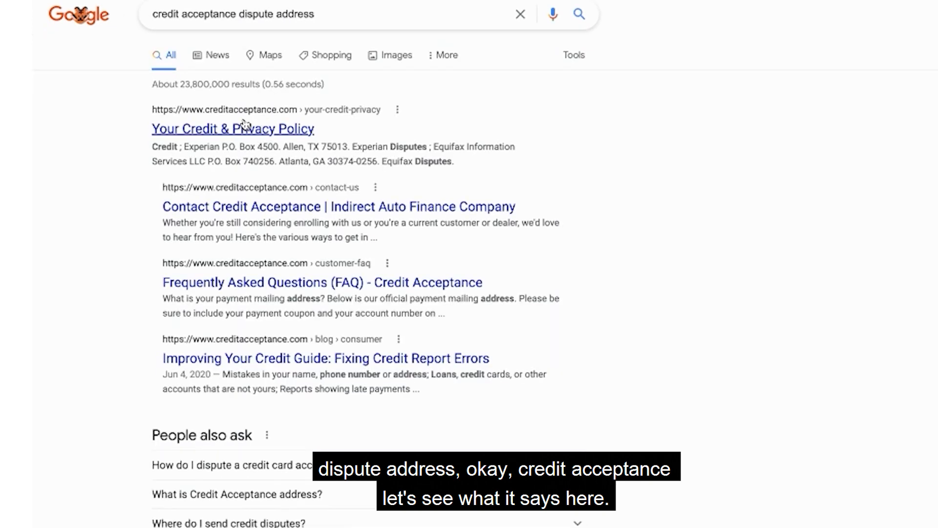
pyautogui.click(245, 127)
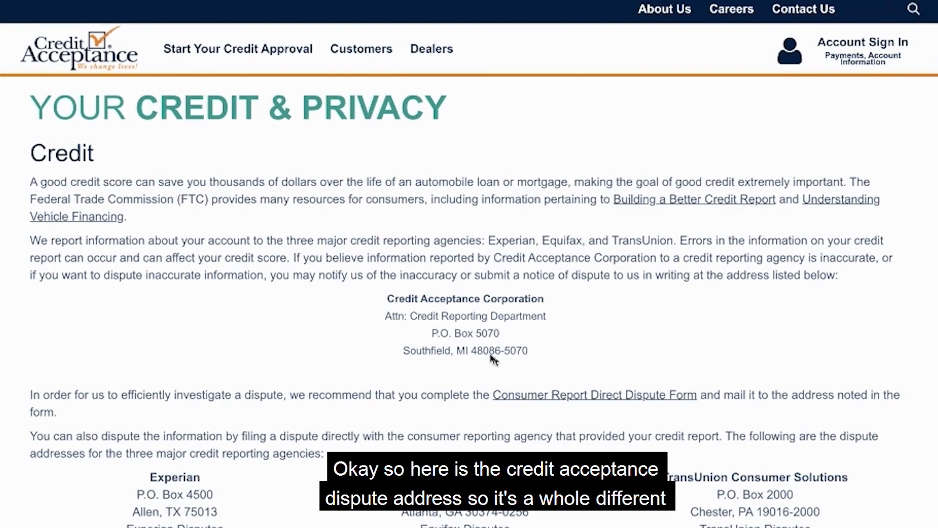
# Copy Credit Acceptance Corporation's Credit Reporting Department address from the page and replace the creditor address block in the CREDITACPT letter with it.
pyautogui.moveTo(528, 351); pyautogui.dragTo(383, 297)
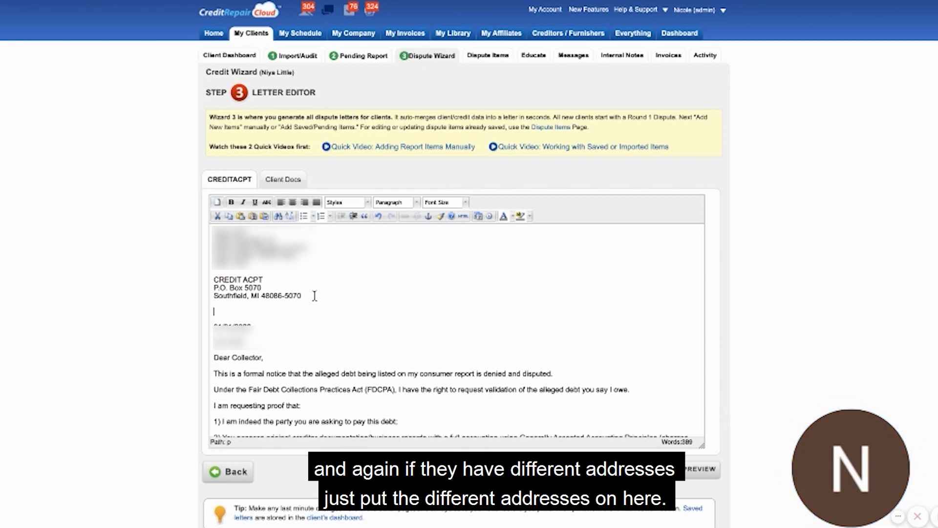
pyautogui.write('Credit Acceptance Corporation Attn: Credit Reporting Department P.O. Box 5070 Southfield, MI 48086-5070')
pyautogui.click(234, 282)
pyautogui.press('BackSpace')
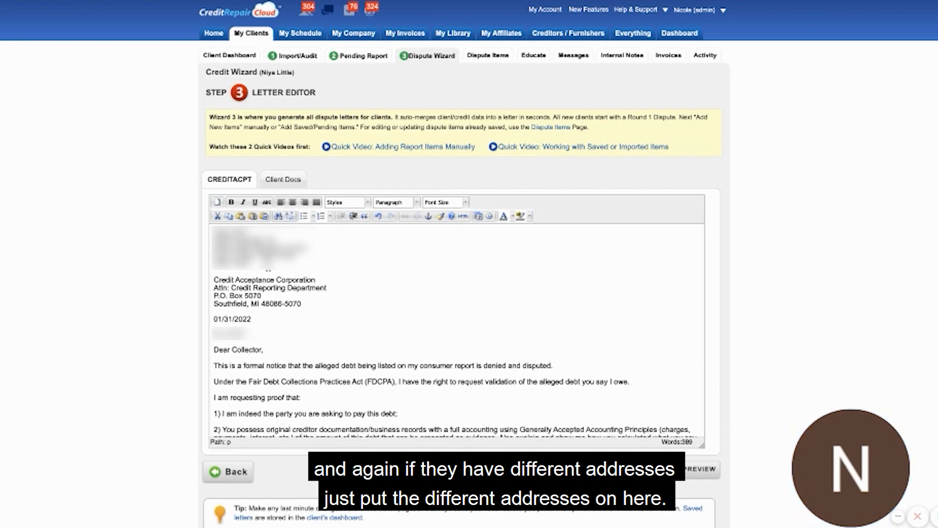
# Review the rest of the debt validation letter and name it "R2 - Credit ACPT Creditor Letter" for saving.
pyautogui.scroll(-3, 247, 271)
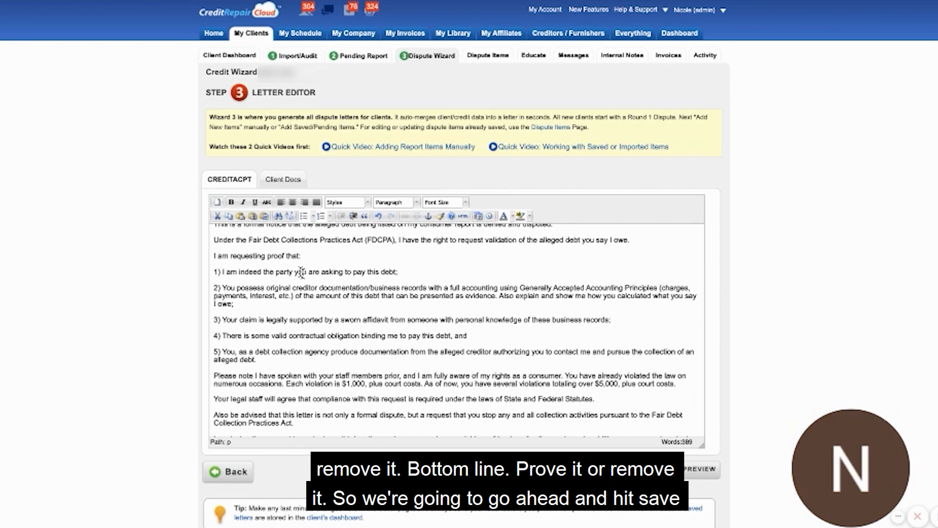
pyautogui.scroll(-5, 308, 273)
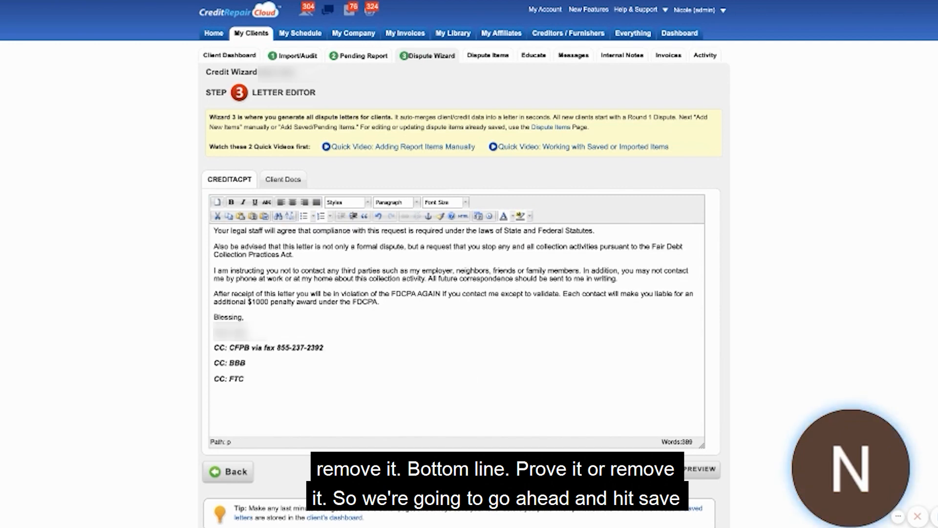
pyautogui.click(601, 470)
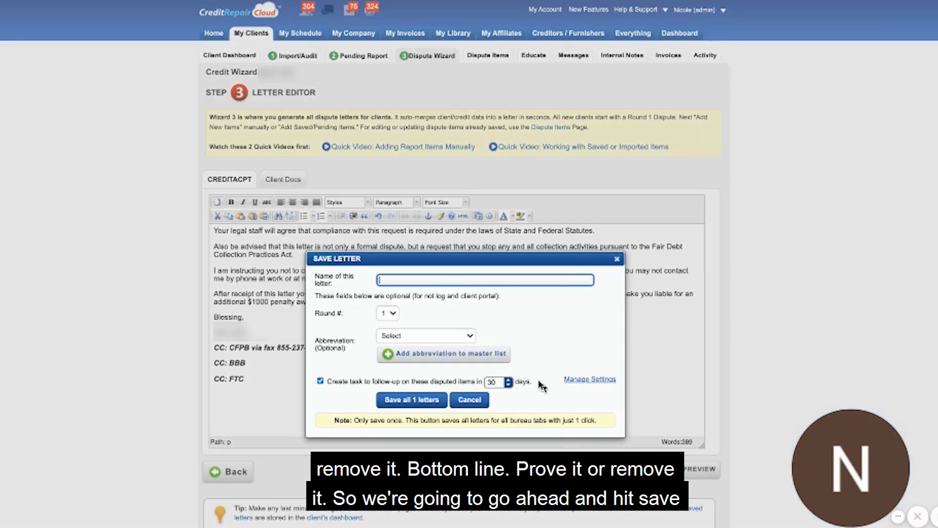
pyautogui.write('R2 ')
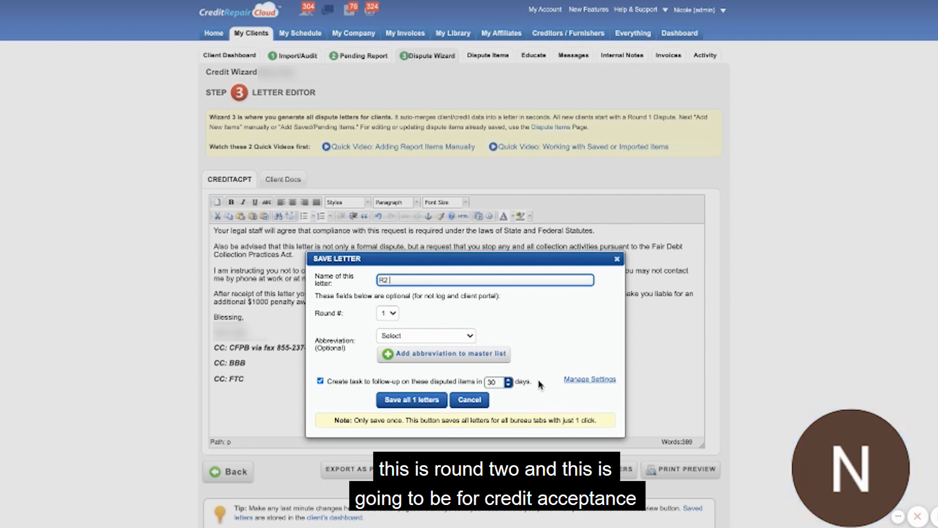
pyautogui.write('- C')
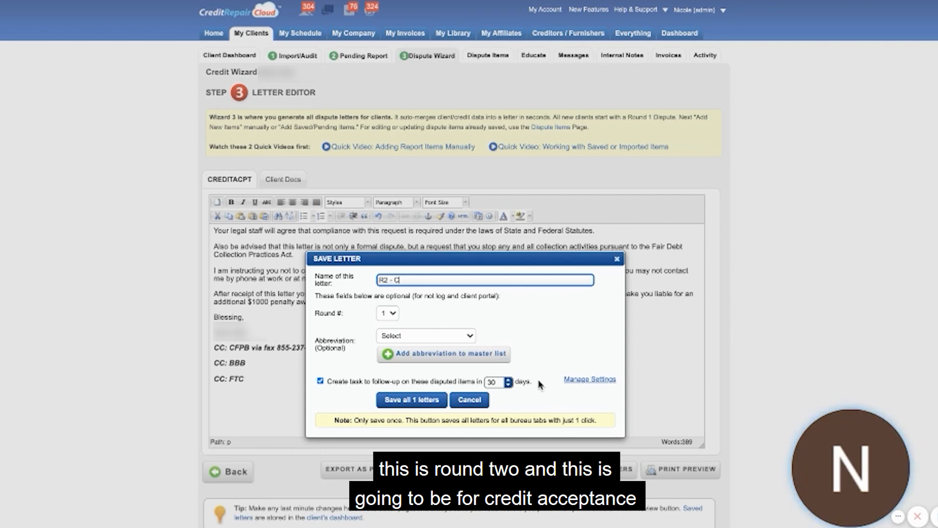
pyautogui.write('redit ACPT Creditor Let')
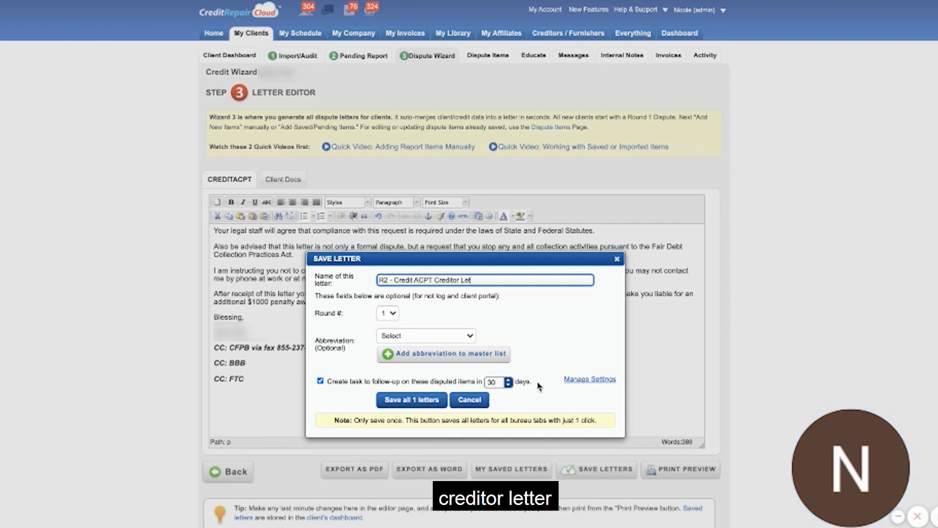
pyautogui.write('ter')
# Set the letter to round 2 with the abbreviation CREDITOR and save it.
pyautogui.click(387, 314)
pyautogui.click(387, 323)
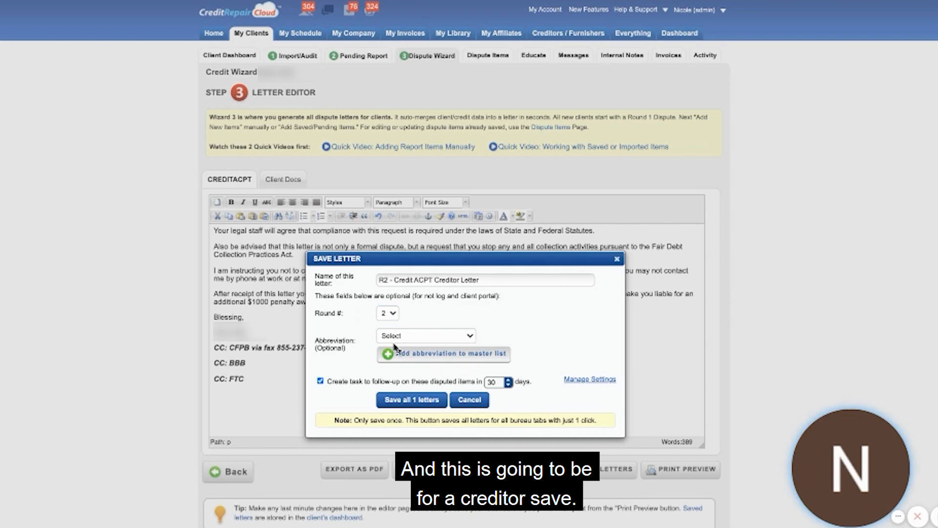
pyautogui.click(394, 339)
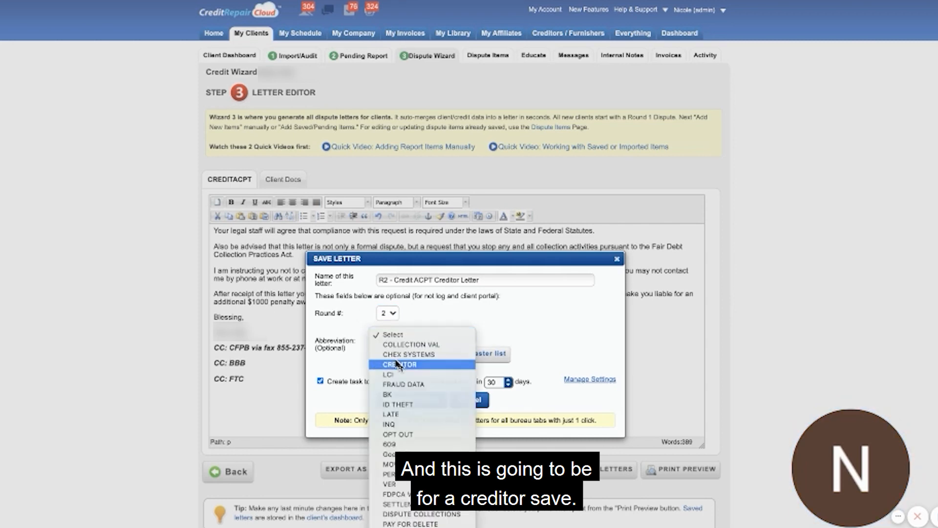
pyautogui.click(400, 364)
pyautogui.click(406, 399)
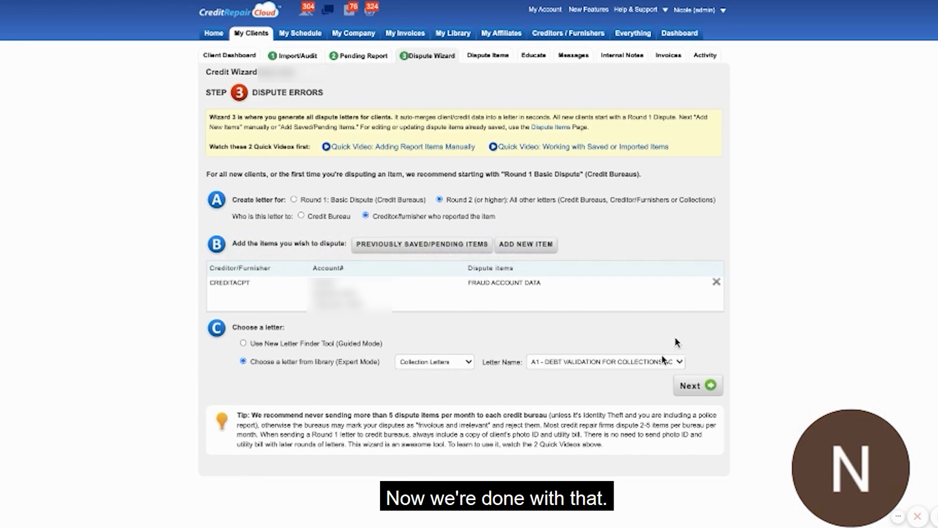
# Remove the CREDITACPT item from the dispute list and address the Round 2 letter to the Credit Bureau.
pyautogui.click(717, 282)
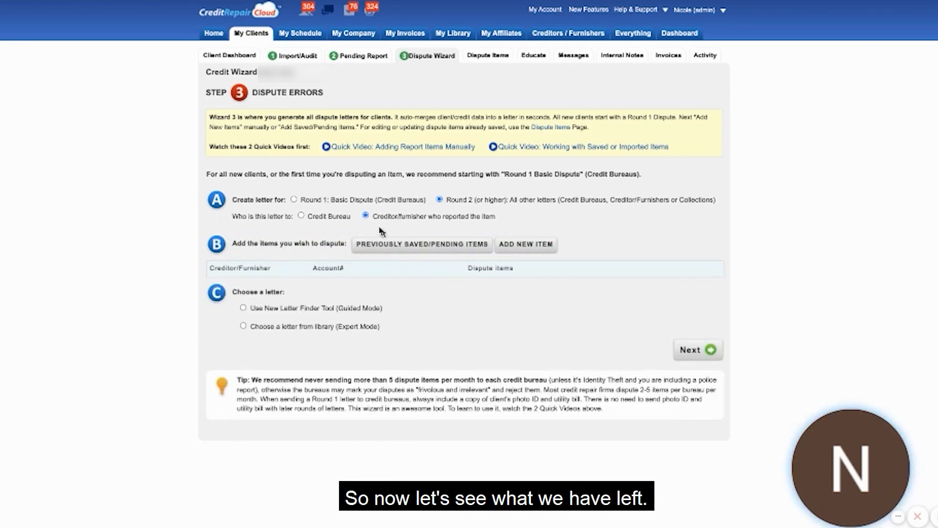
pyautogui.click(301, 215)
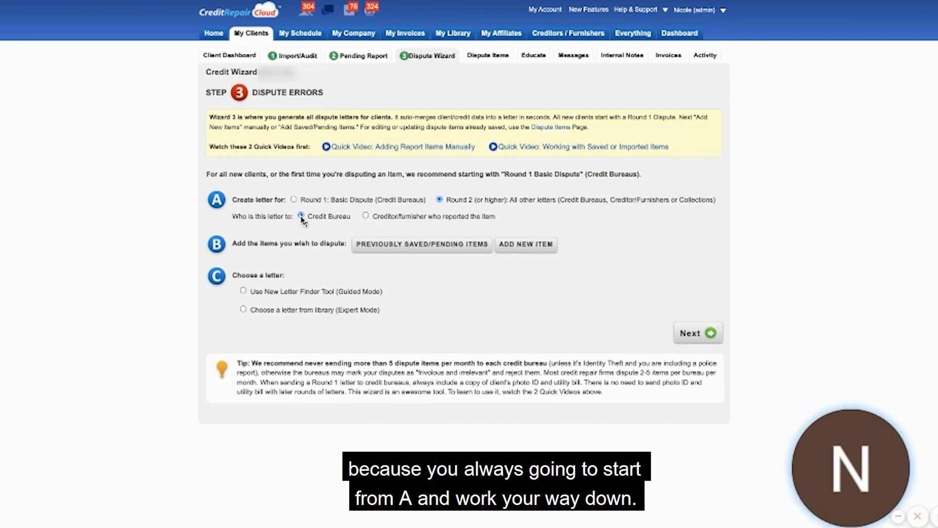
# Add the Chapter 7 Bankruptcy entries from the previously saved items to the credit bureau letter.
pyautogui.click(389, 248)
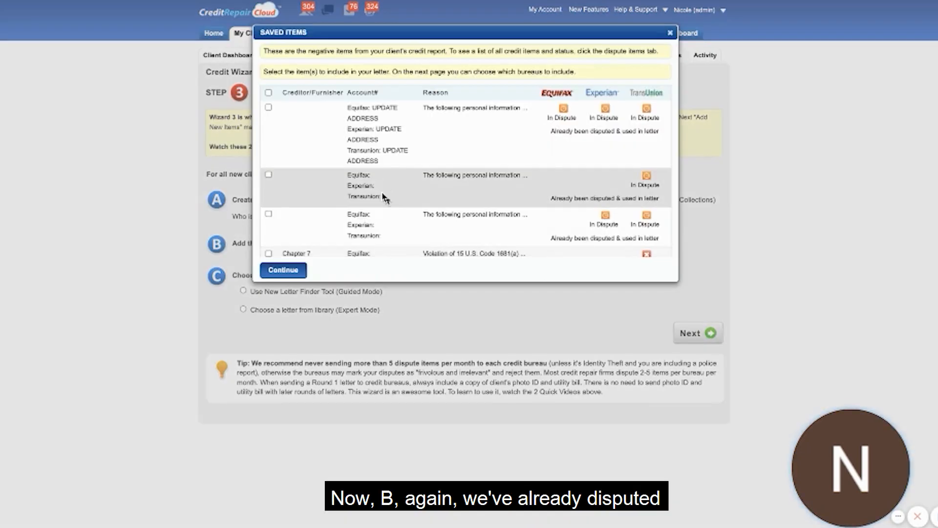
pyautogui.scroll(-5, 386, 198)
pyautogui.scroll(-3, 387, 187)
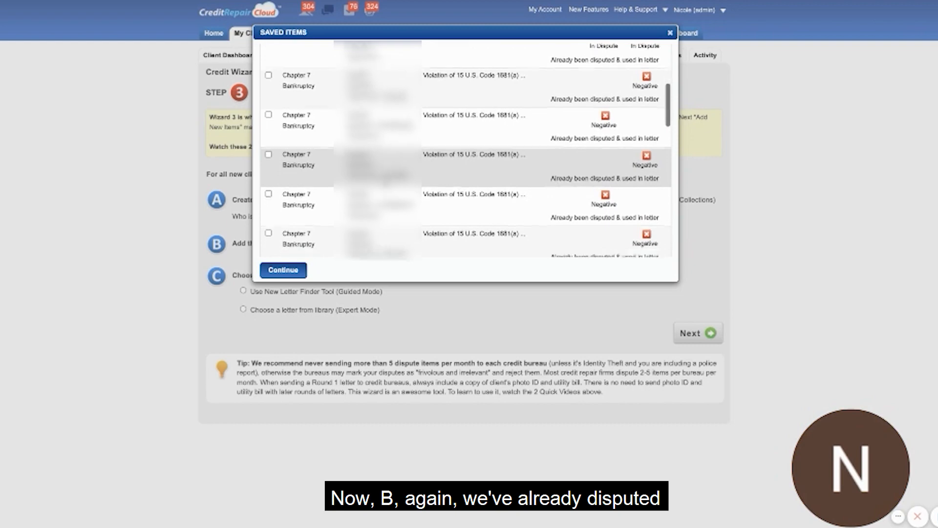
pyautogui.scroll(-1, 387, 188)
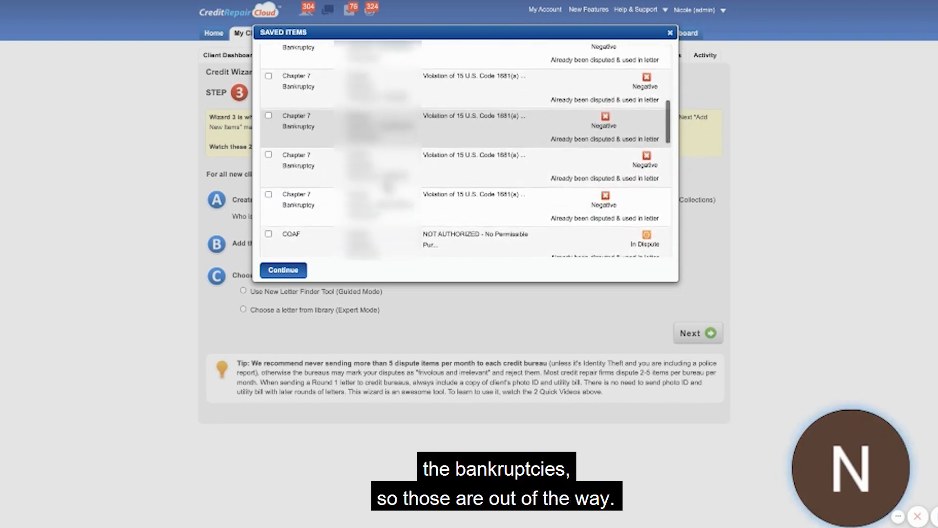
pyautogui.scroll(2, 387, 188)
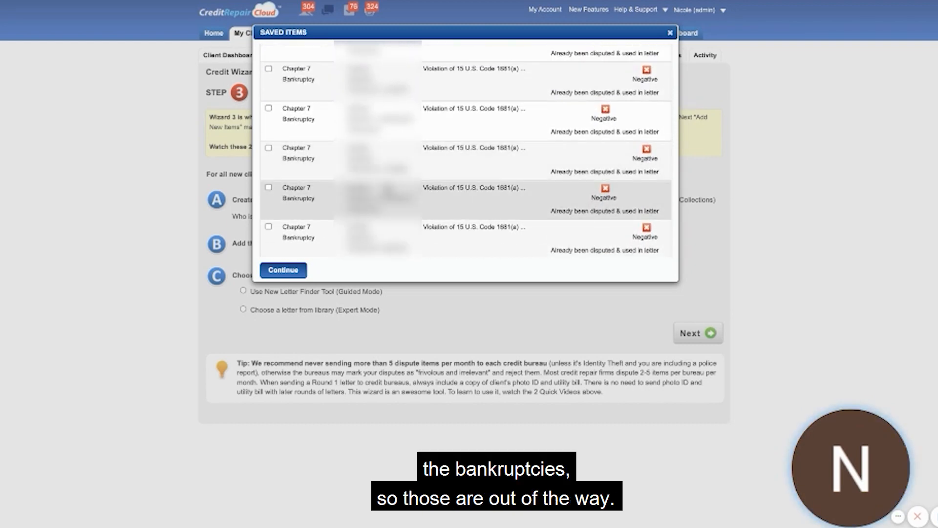
pyautogui.scroll(-2, 388, 188)
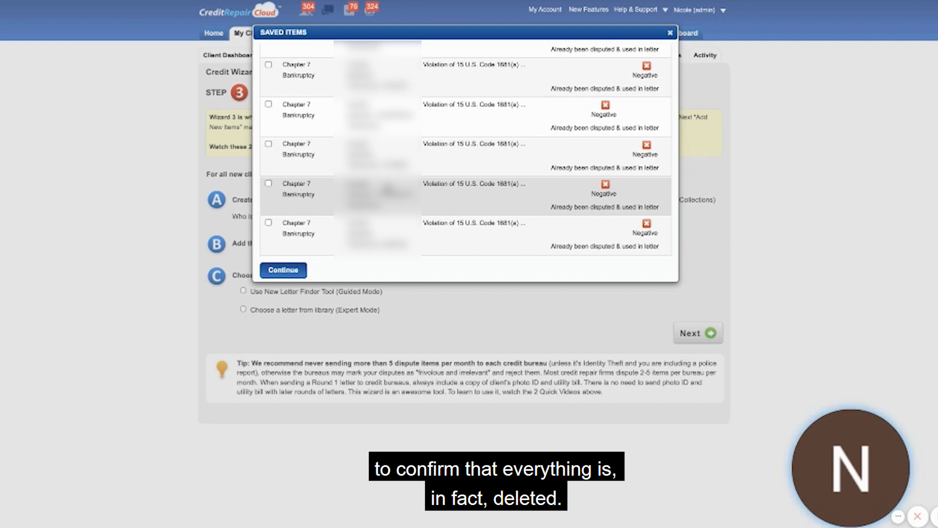
pyautogui.scroll(3, 322, 84)
pyautogui.scroll(-2, 322, 84)
pyautogui.click(306, 88)
pyautogui.click(300, 122)
pyautogui.click(303, 171)
pyautogui.click(304, 217)
pyautogui.scroll(-1, 304, 217)
pyautogui.click(304, 190)
pyautogui.scroll(-1, 304, 189)
pyautogui.click(304, 189)
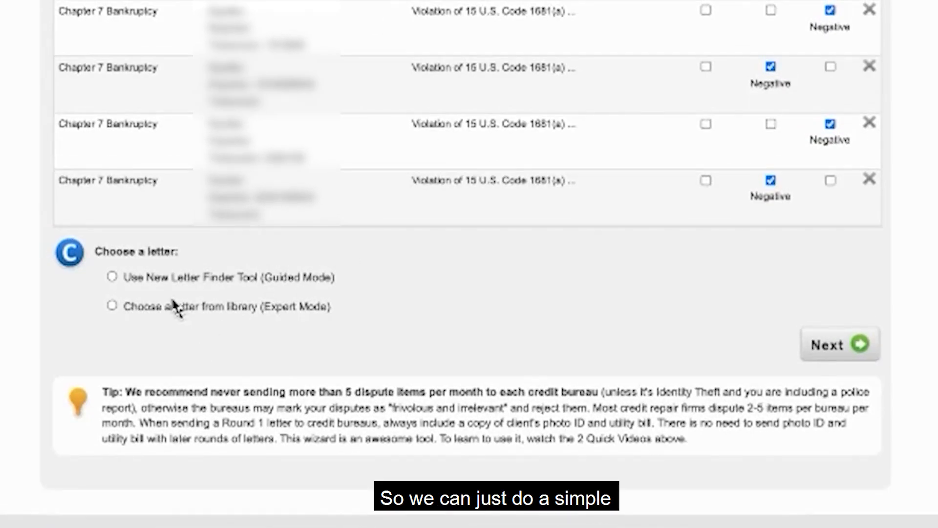
# Choose the A1 - VALIDATION LETTER - FCRA 1681B (FOR CREDIT BUREAU) from the Credit Bureau Letters in the library.
pyautogui.click(109, 305)
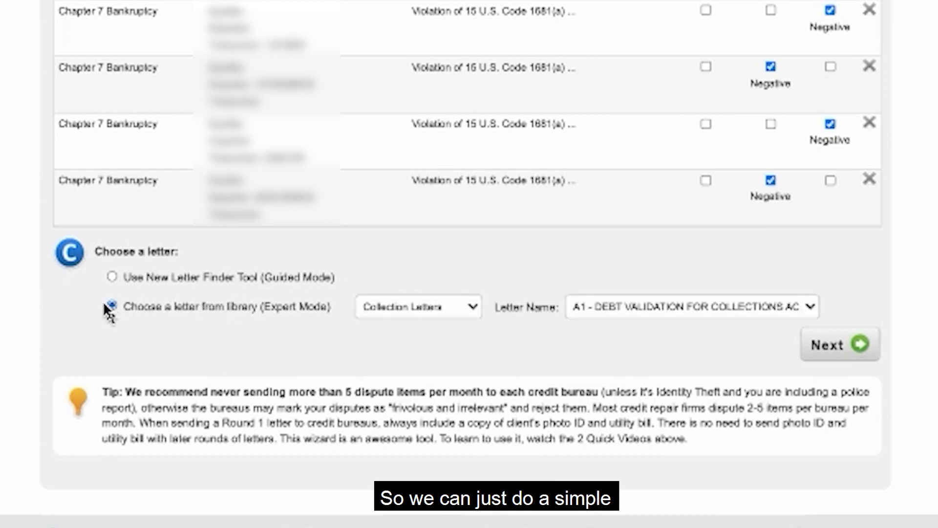
pyautogui.click(394, 307)
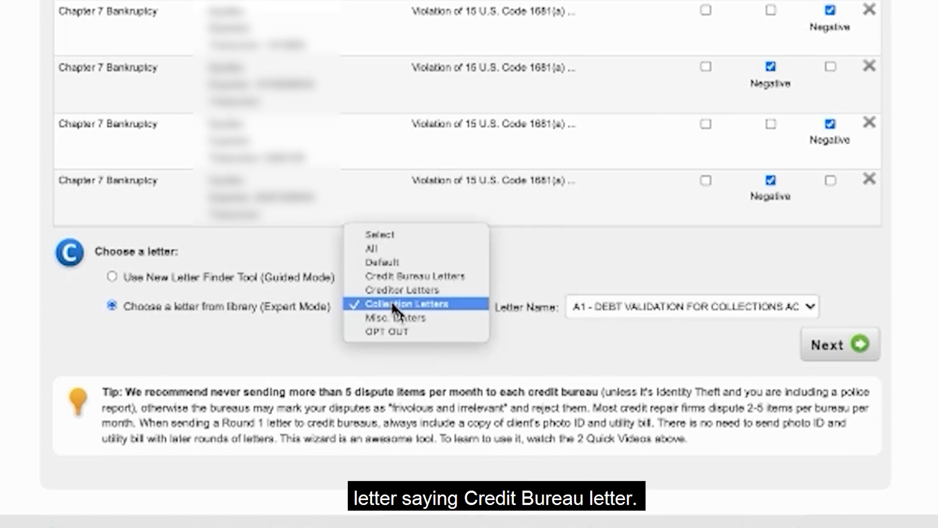
pyautogui.click(430, 276)
pyautogui.click(656, 307)
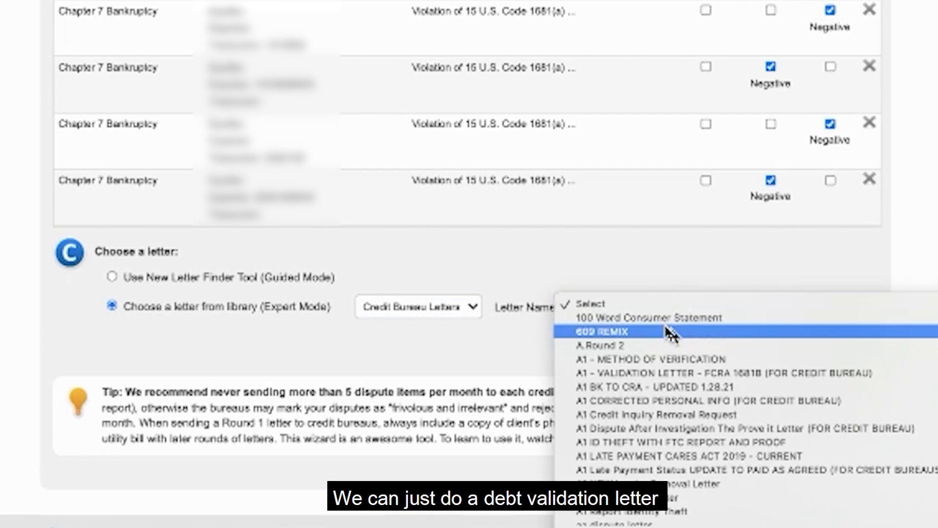
pyautogui.click(677, 370)
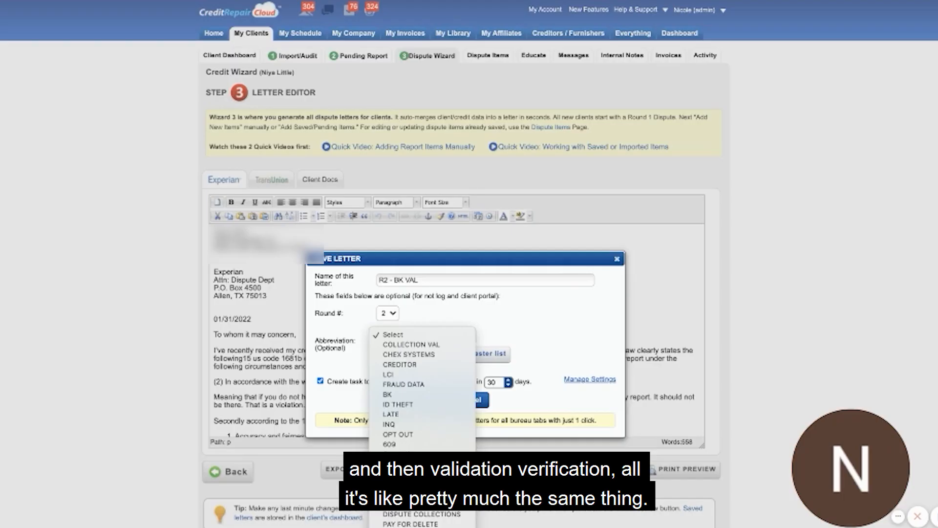
# Save the bankruptcy validation letters as "R2 - BK VAL" for round 2 with the abbreviation VER, and return to the dispute list.
pyautogui.click(396, 475)
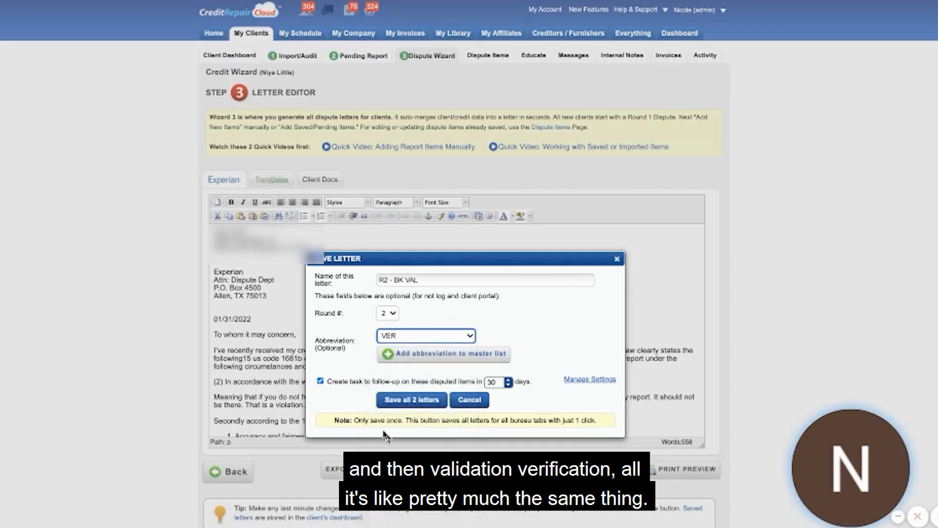
pyautogui.click(408, 400)
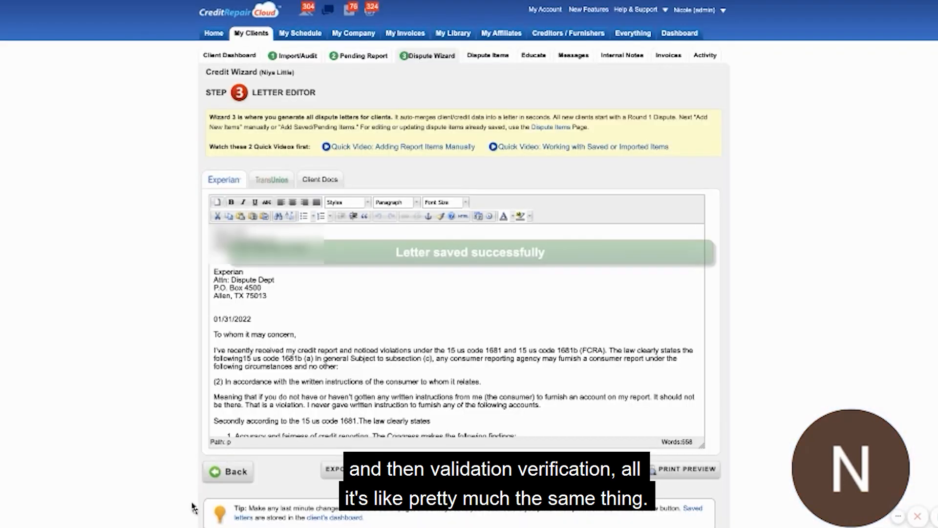
pyautogui.click(227, 472)
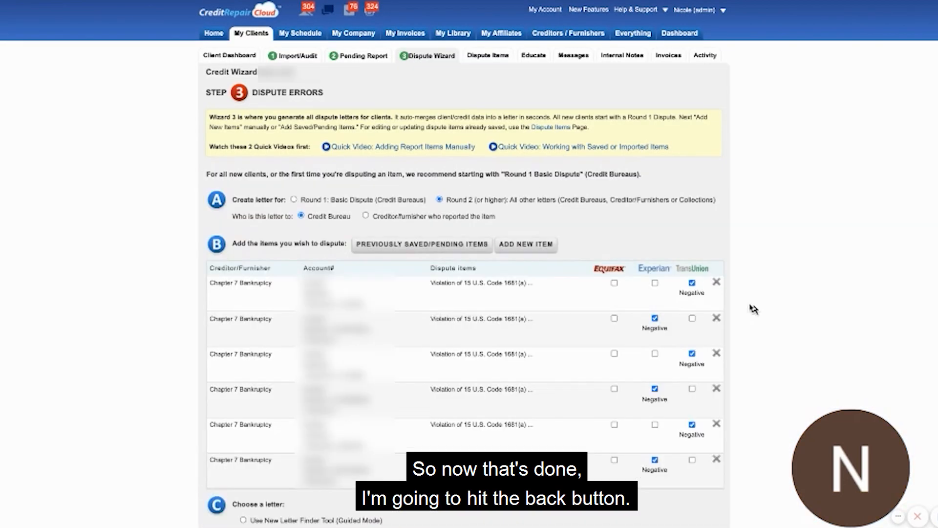
# Remove all Chapter 7 Bankruptcy entries from the dispute list.
pyautogui.click(716, 284)
pyautogui.click(716, 283)
pyautogui.click(716, 283)
pyautogui.click(716, 284)
pyautogui.click(716, 284)
pyautogui.click(716, 285)
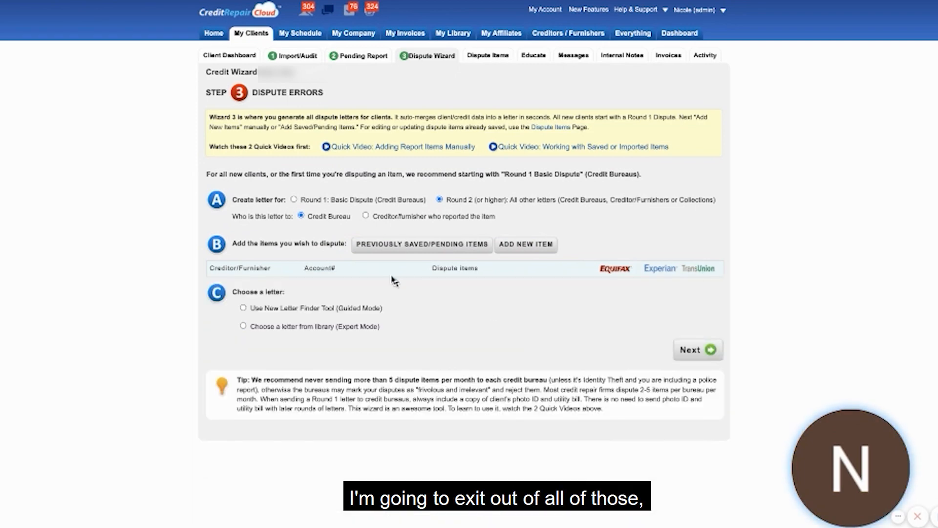
# Add the two never-disputed FAIRWAY INDE inquiries from the previously saved items to the credit bureau letter.
pyautogui.click(423, 244)
pyautogui.scroll(-10, 466, 149)
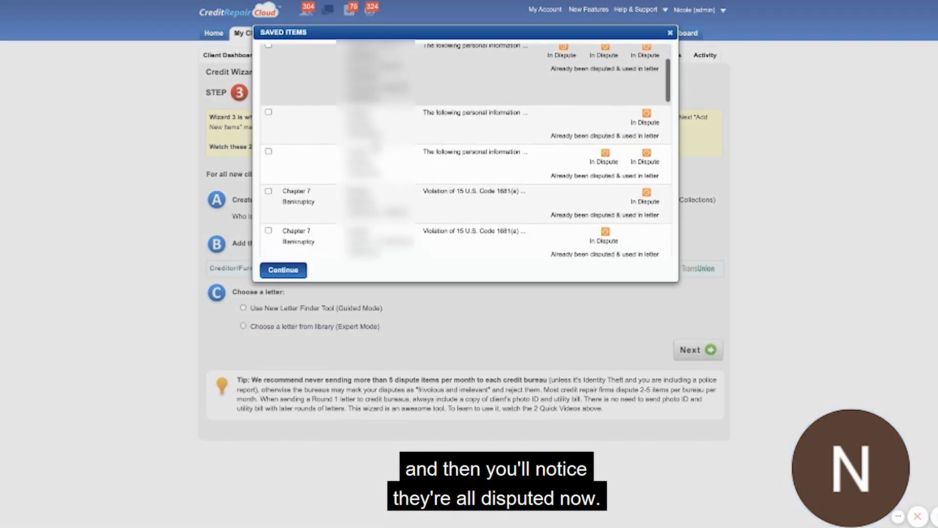
pyautogui.scroll(-10, 467, 149)
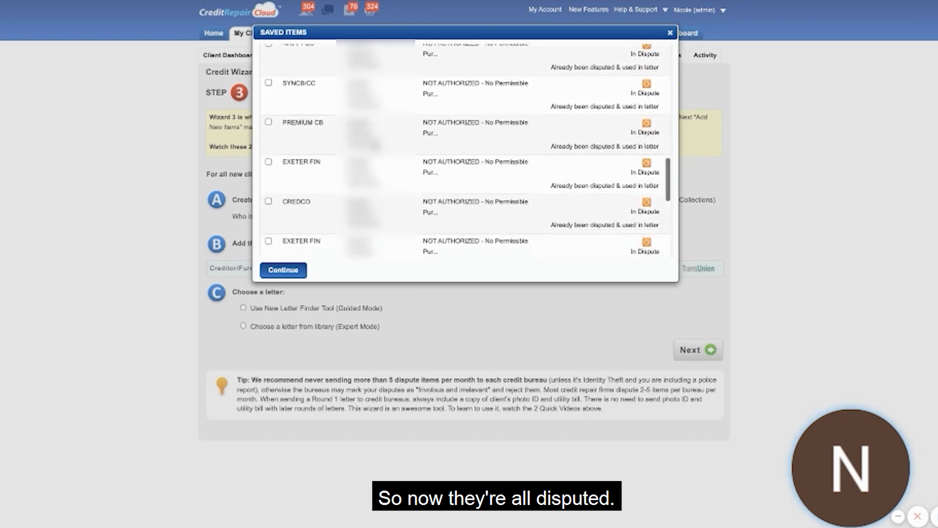
pyautogui.scroll(-2, 466, 149)
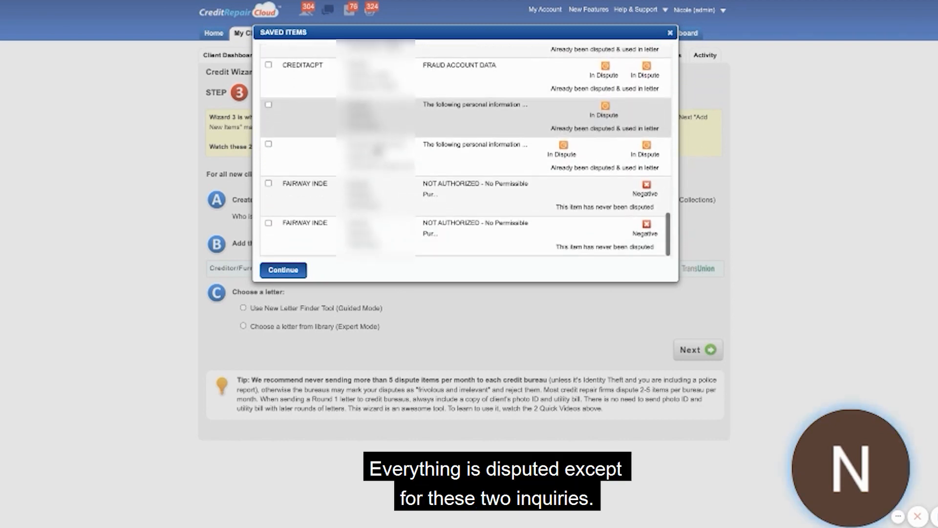
pyautogui.click(268, 184)
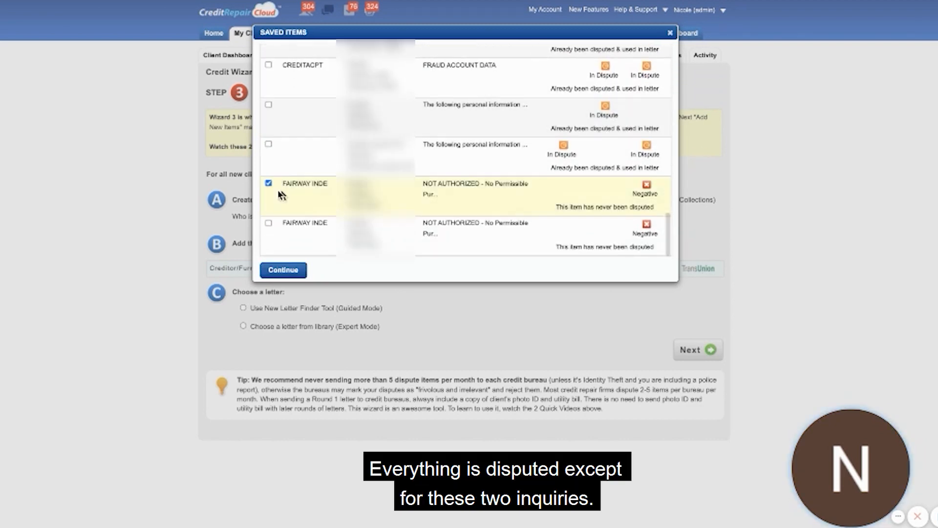
pyautogui.click(269, 223)
pyautogui.scroll(5, 342, 196)
pyautogui.scroll(-5, 342, 196)
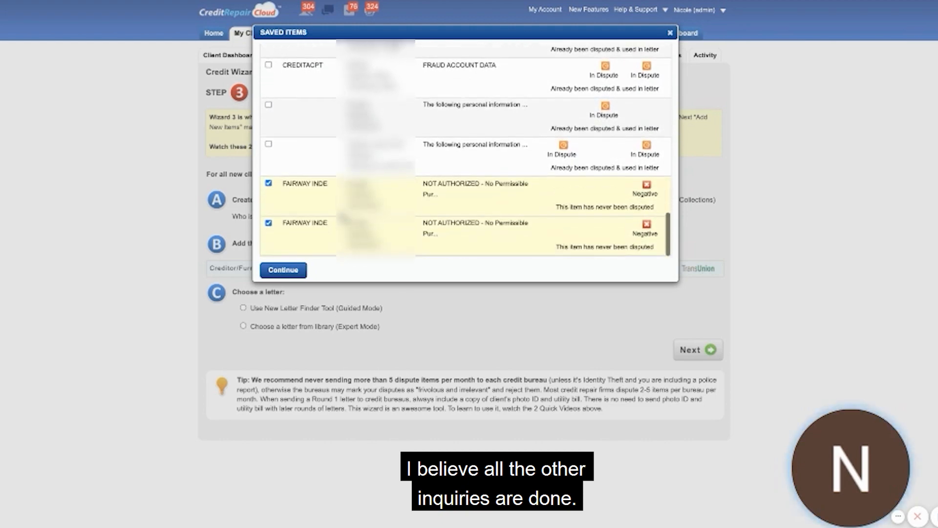
pyautogui.click(282, 269)
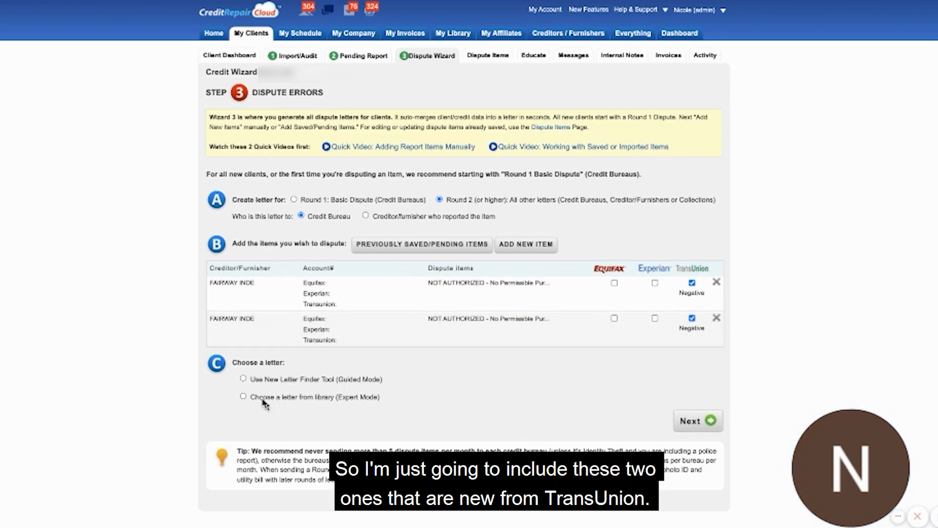
# Generate the inquiry letter from the library's Credit Bureau Letters using A1 Credit Inquiry Removal Request.
pyautogui.click(240, 395)
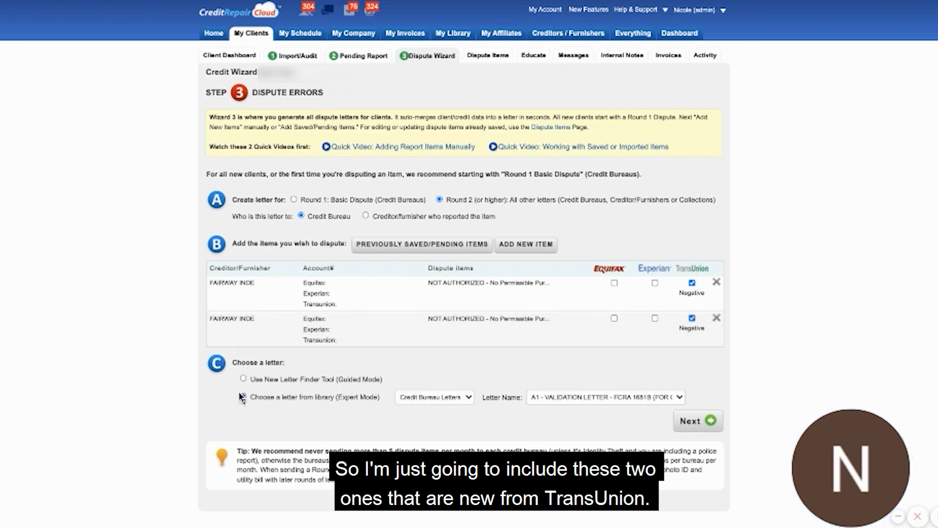
pyautogui.click(442, 396)
pyautogui.click(443, 396)
pyautogui.click(591, 398)
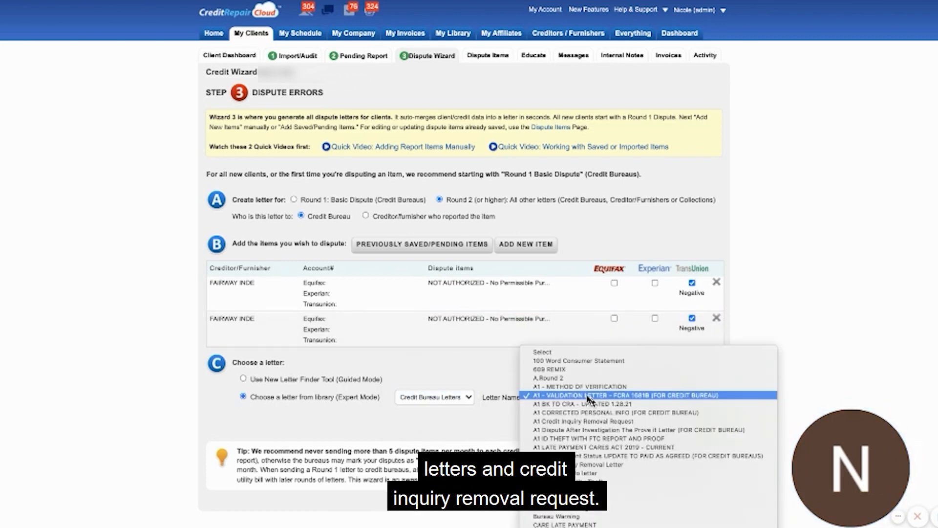
pyautogui.click(586, 421)
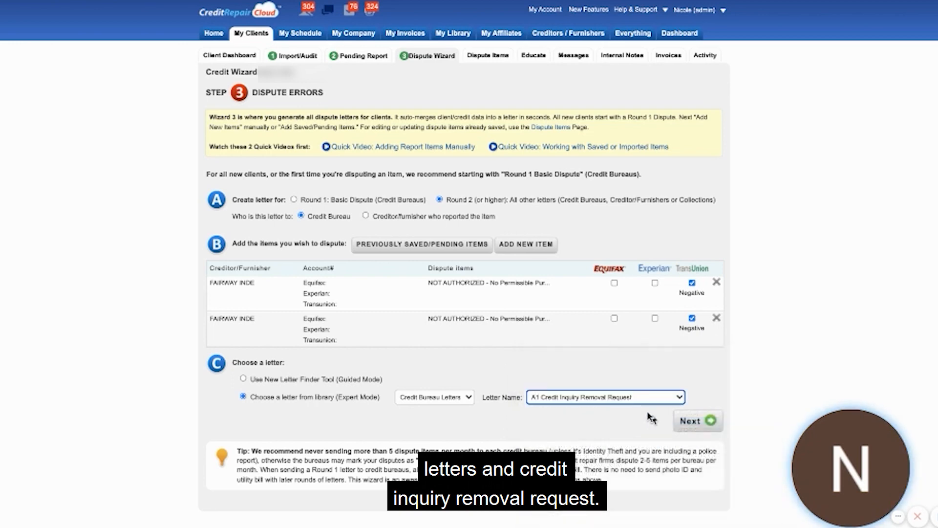
pyautogui.click(690, 420)
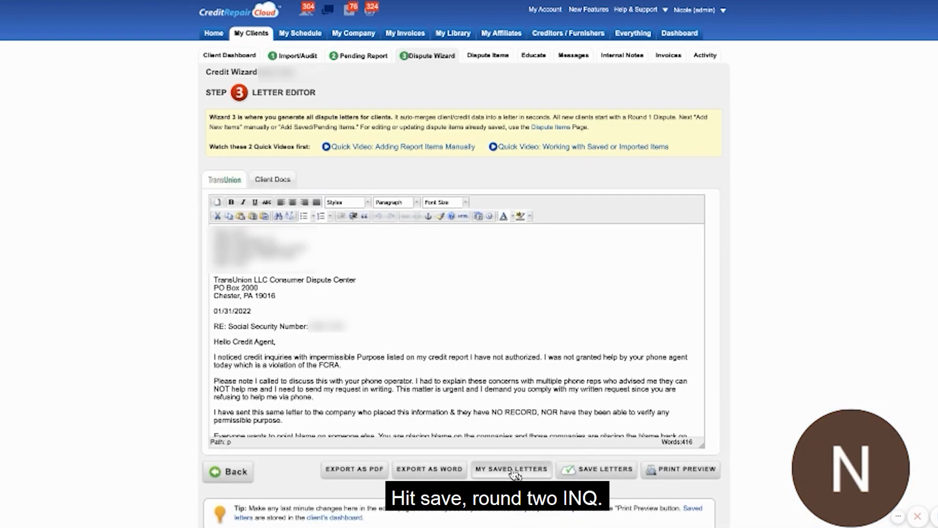
# Save the inquiry letter as "R2 - INQ" with round 2 and the abbreviation INQ.
pyautogui.click(594, 471)
pyautogui.write('R2 - INQ')
pyautogui.click(381, 314)
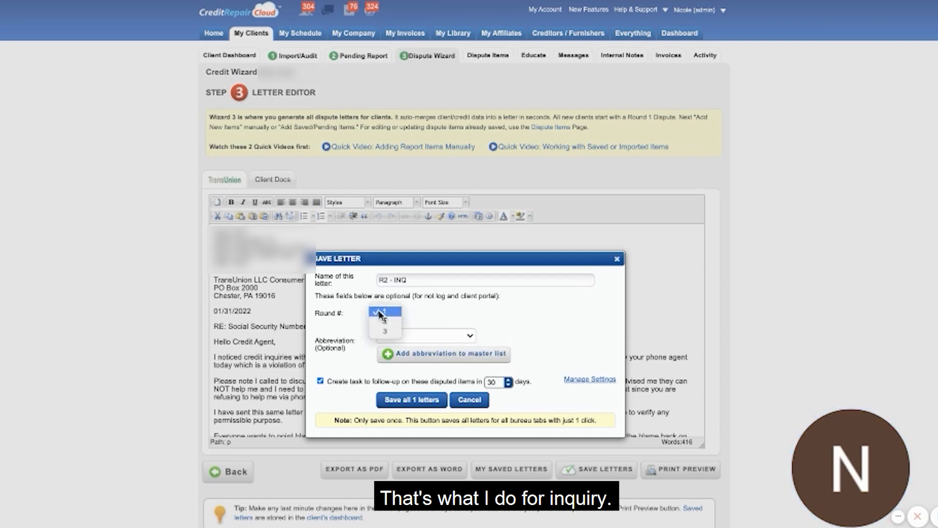
pyautogui.click(385, 321)
pyautogui.click(420, 336)
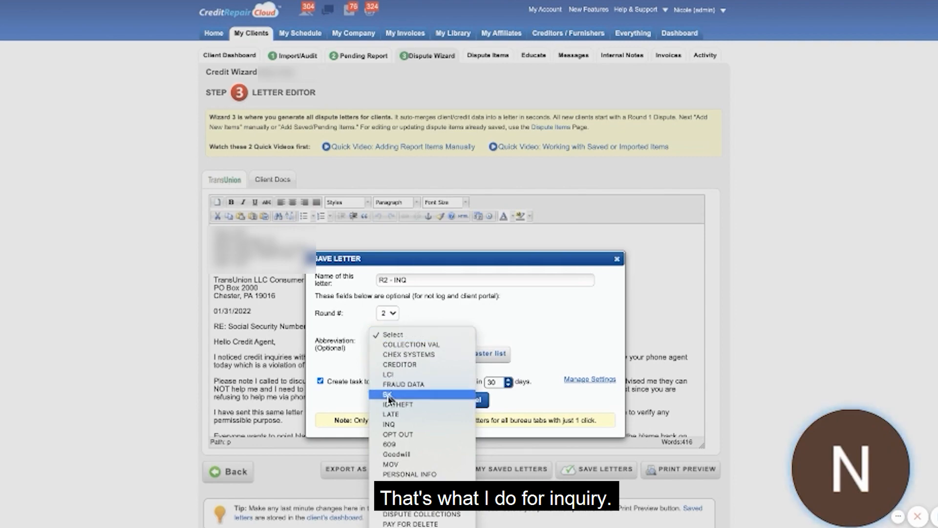
pyautogui.click(389, 424)
pyautogui.click(396, 401)
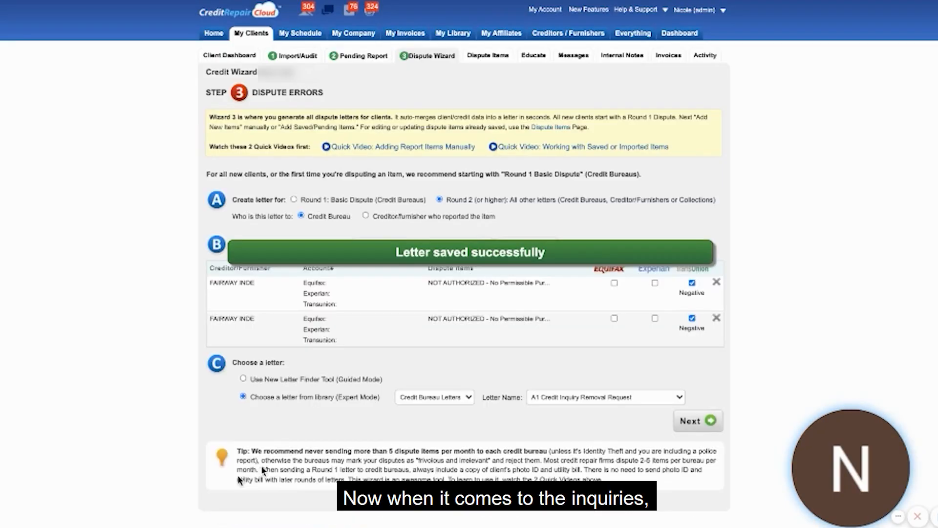
# Remove both FAIRWAY INDE inquiries from the dispute list.
pyautogui.click(716, 318)
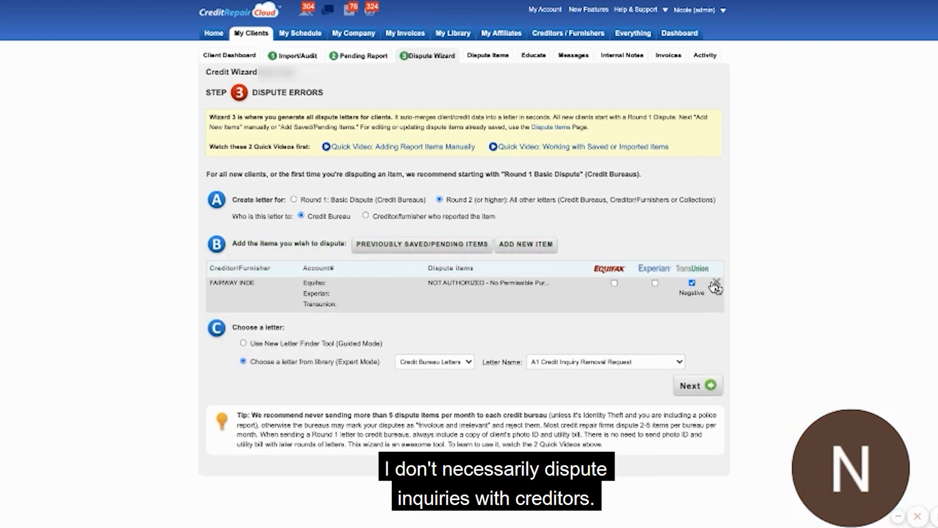
pyautogui.click(717, 286)
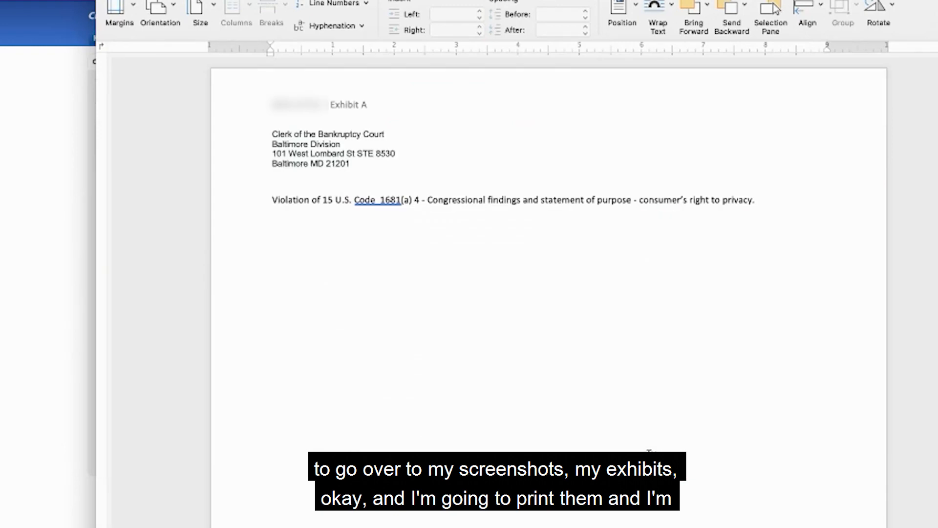
# Preview pages 2-3 of the Exhibit A document for printing, and print only page range 2-2.
pyautogui.press('super+p')
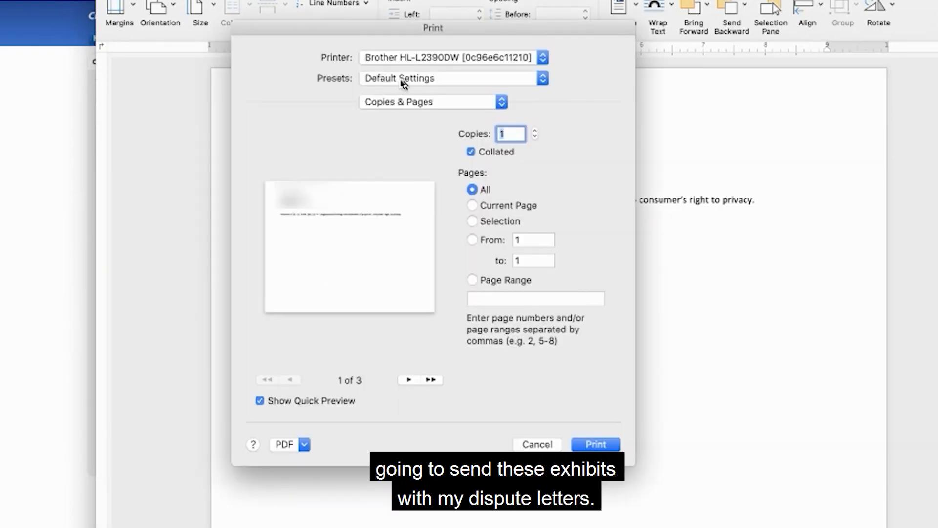
pyautogui.click(475, 281)
pyautogui.click(475, 299)
pyautogui.write('2')
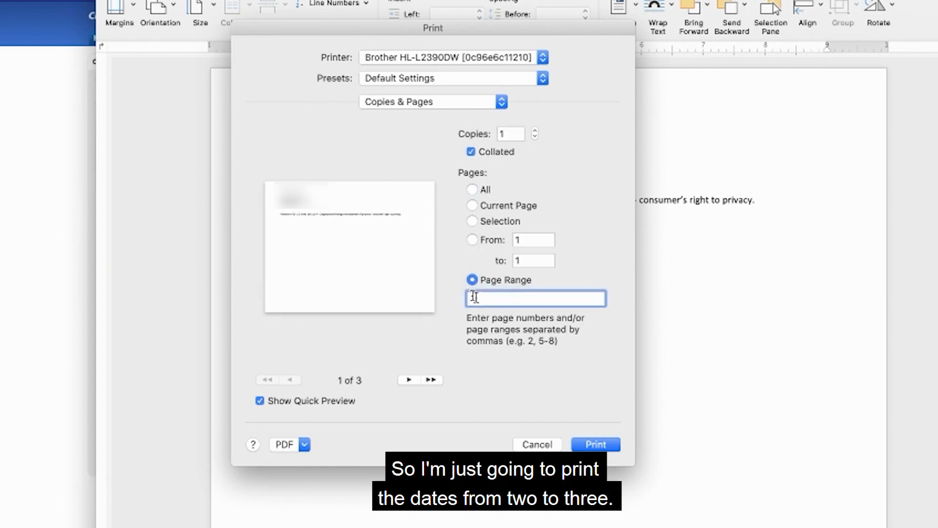
pyautogui.write('-3')
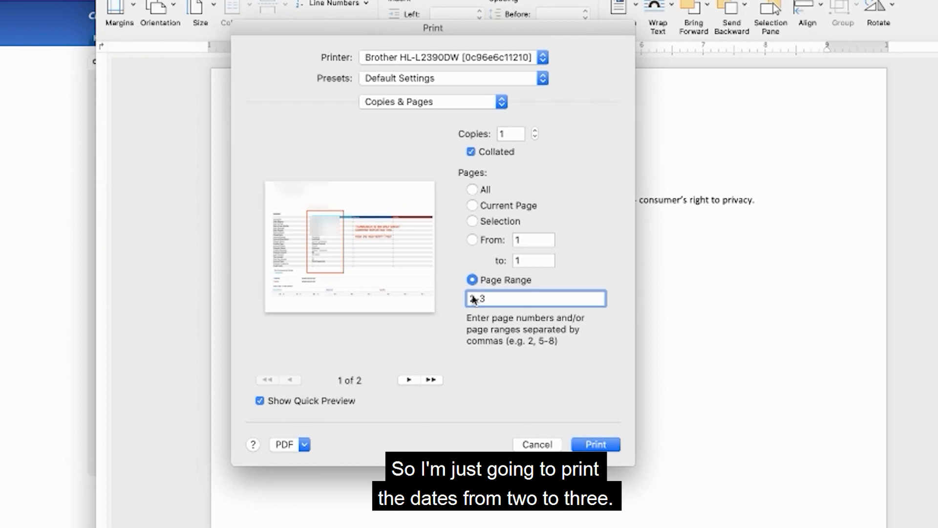
pyautogui.click(409, 380)
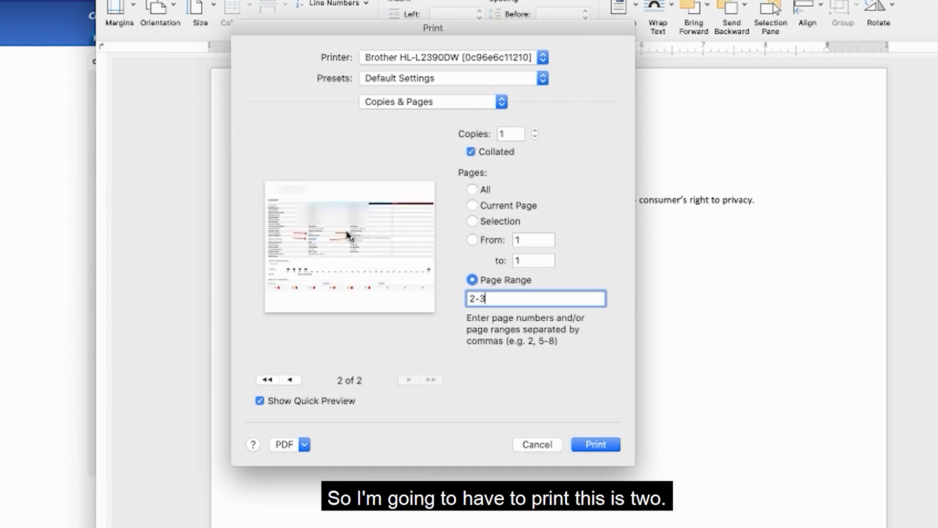
pyautogui.click(472, 280)
pyautogui.click(482, 299)
pyautogui.press('BackSpace')
pyautogui.write('2')
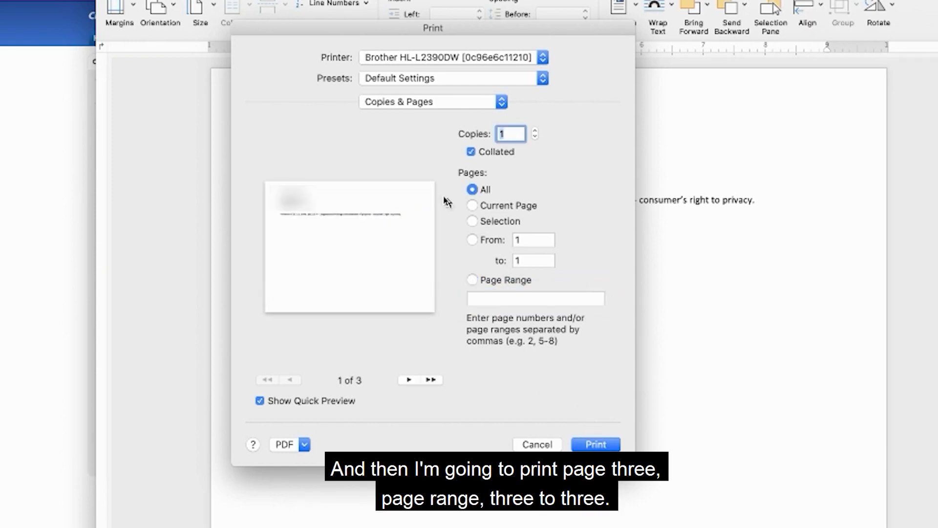
# Print two copies of page range 3-3 of the exhibits document.
pyautogui.click(472, 280)
pyautogui.click(476, 298)
pyautogui.write('3-3')
pyautogui.click(534, 130)
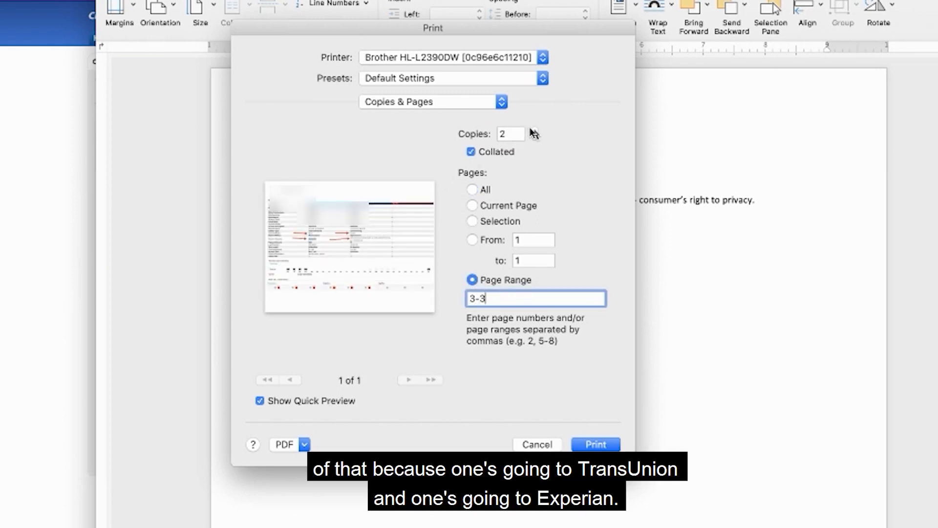
pyautogui.click(598, 444)
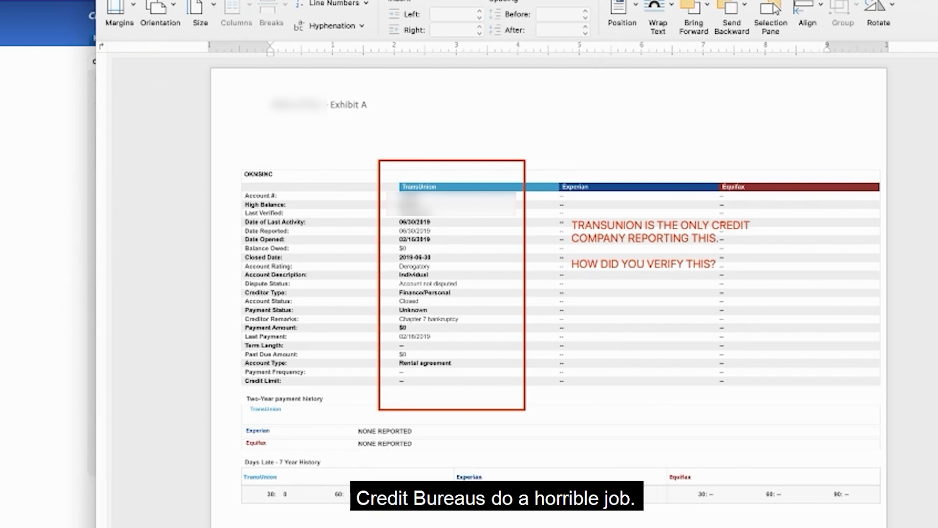
# Export the exhibits document as a PDF to the Downloads folder, optimised for electronic distribution and accessibility.
pyautogui.click(0, 0)
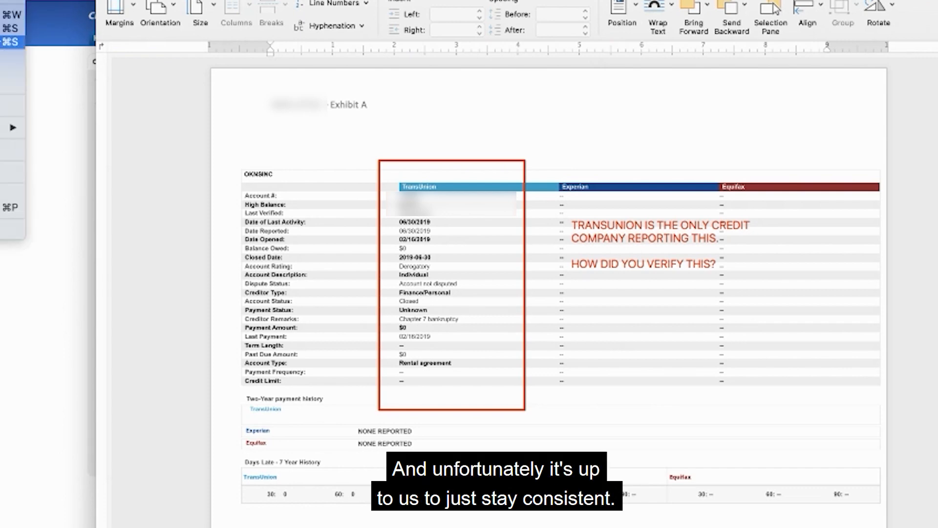
pyautogui.click(5, 42)
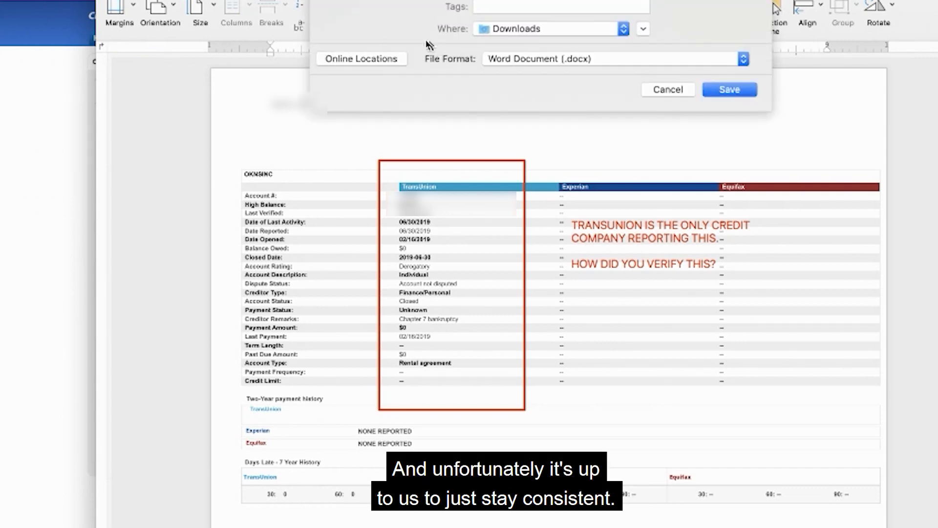
pyautogui.click(603, 58)
pyautogui.click(550, 188)
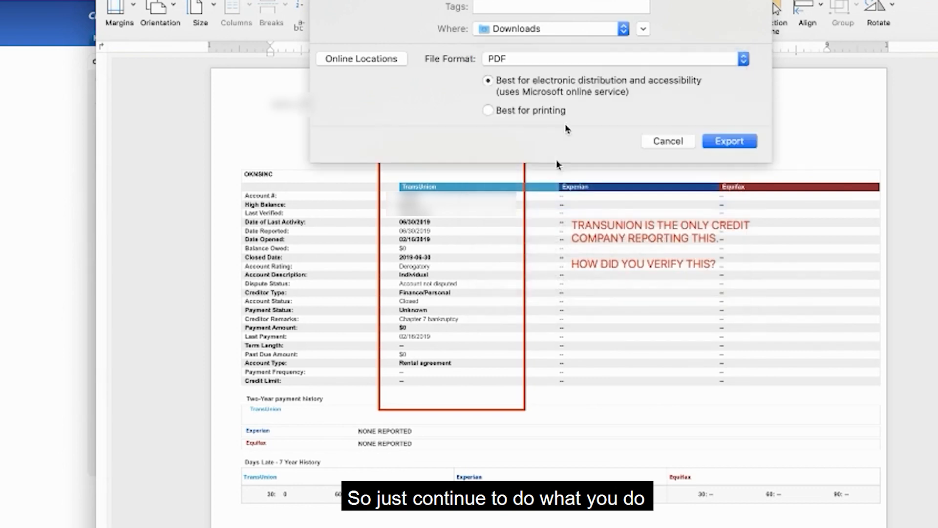
pyautogui.click(729, 141)
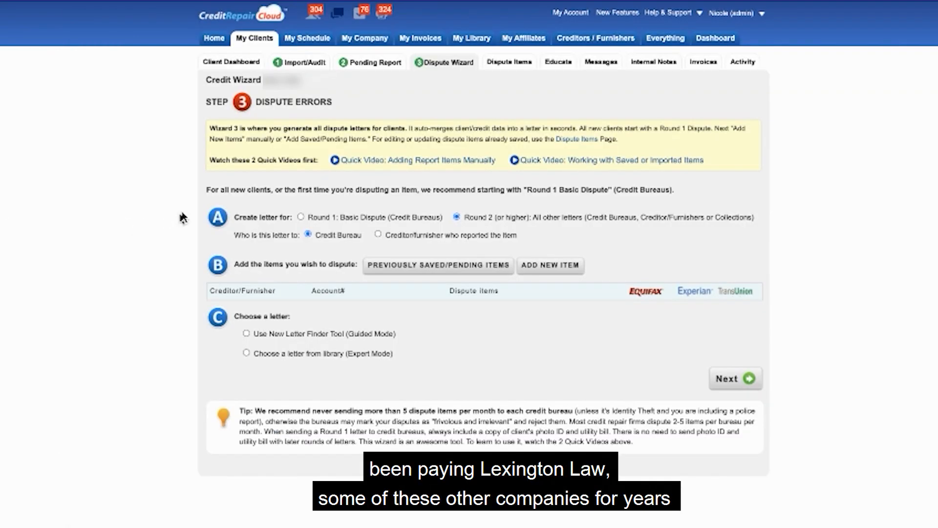
# Start a new internal note reading "completed disputes to TRU & EXPerian - not able to dispute with Equifax since credit is still locked.".
pyautogui.click(650, 64)
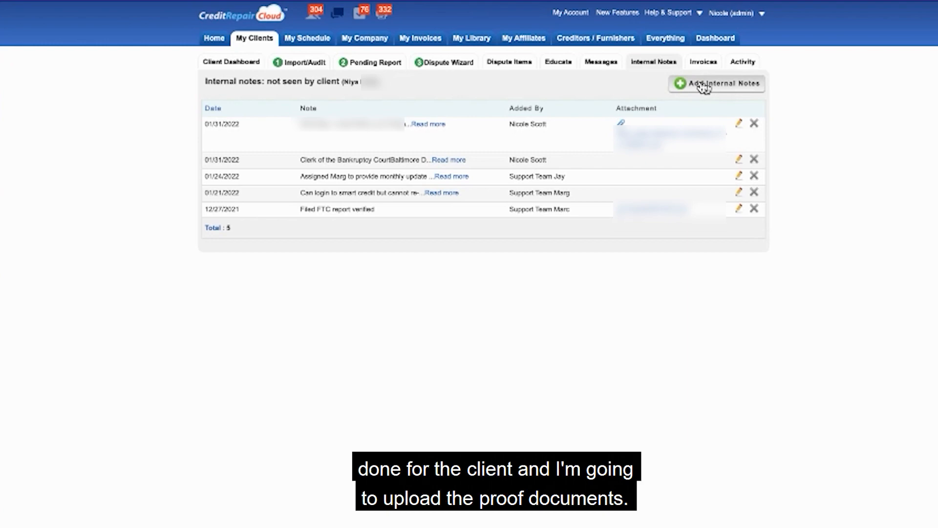
pyautogui.click(705, 86)
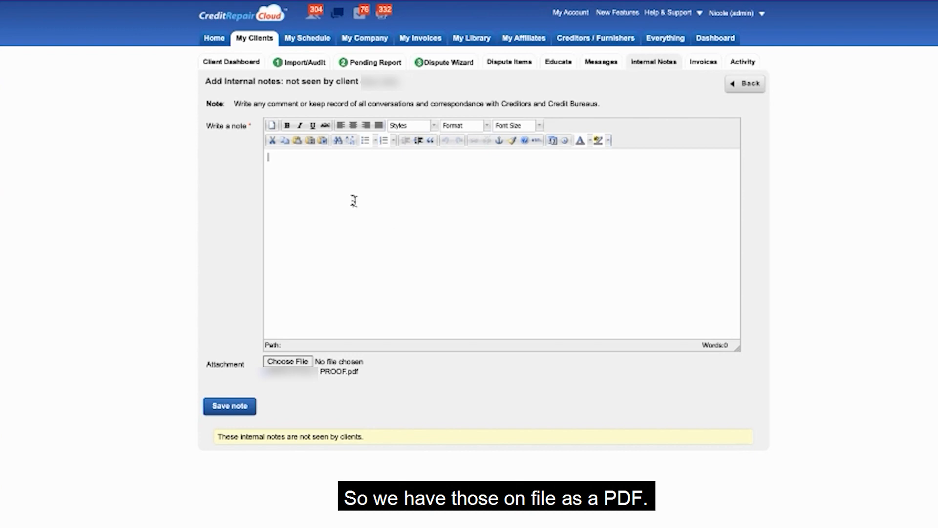
pyautogui.write('complet')
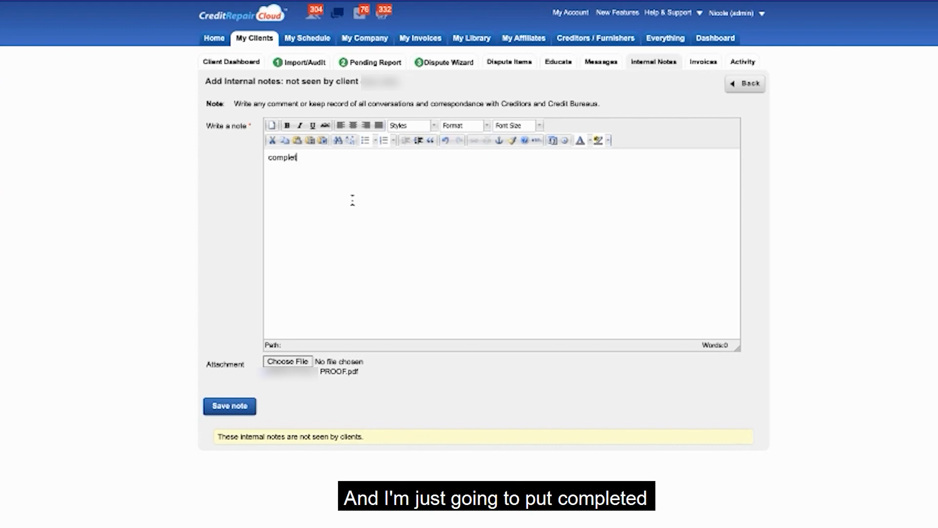
pyautogui.write('ed disputes to ')
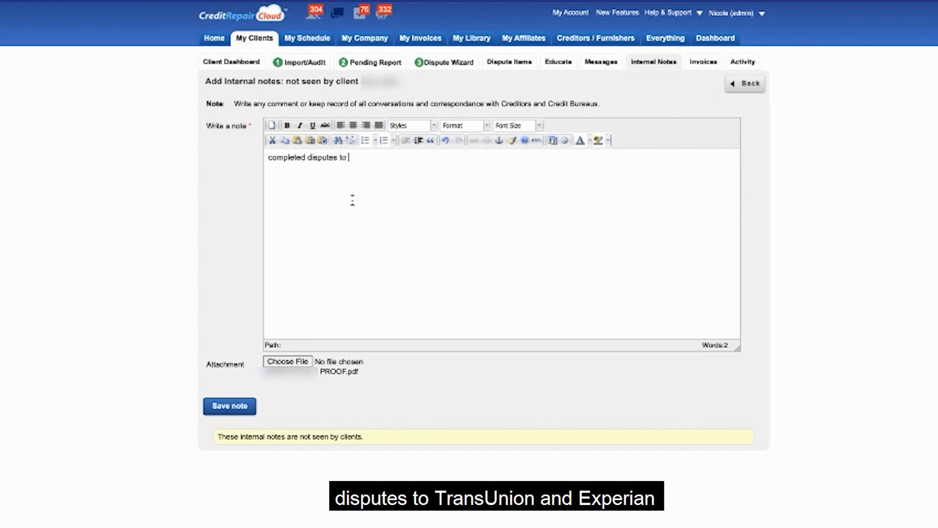
pyautogui.write('TRU & EXPerian - not able to')
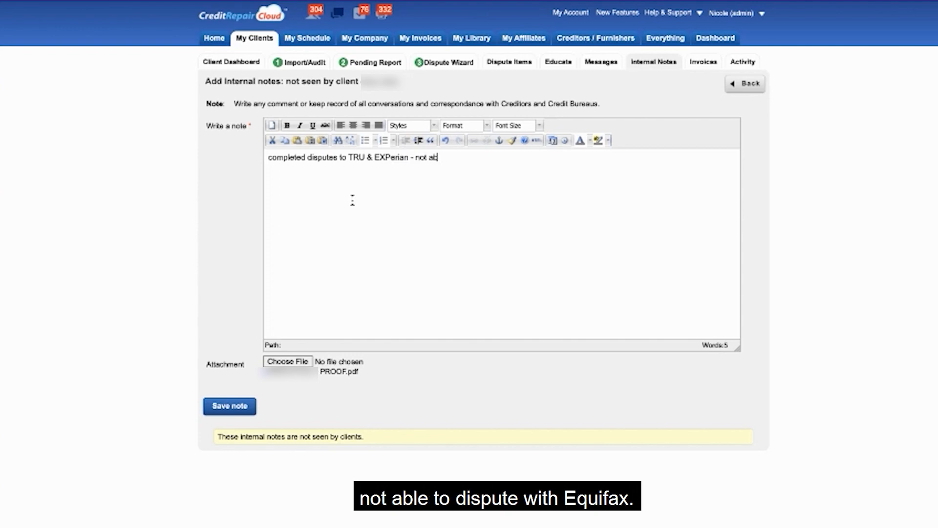
pyautogui.write(' dispute with')
pyautogui.write(' Equ')
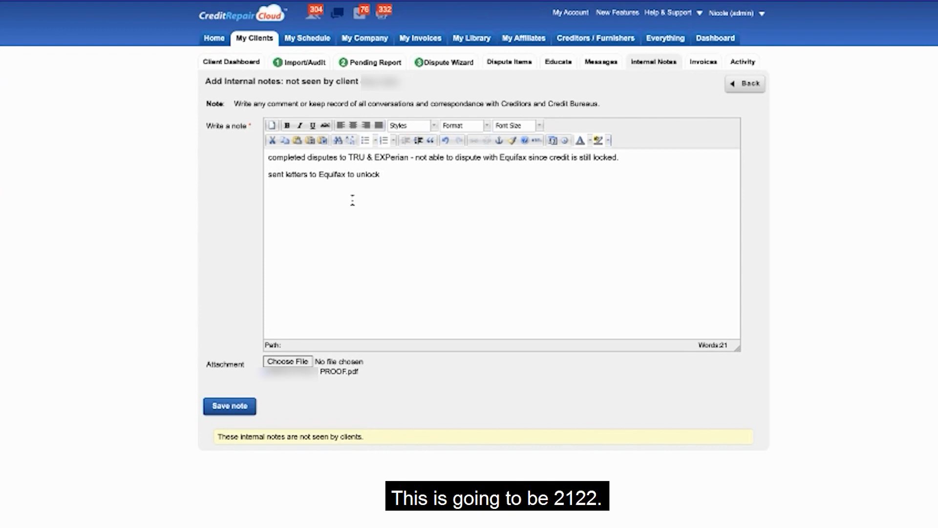
# Add the line "sent letters to Equifax to unlock 2/1/22", save the internal note, and return to the client's dashboard.
pyautogui.write('2/1/2')
pyautogui.write('2')
pyautogui.press('Return')
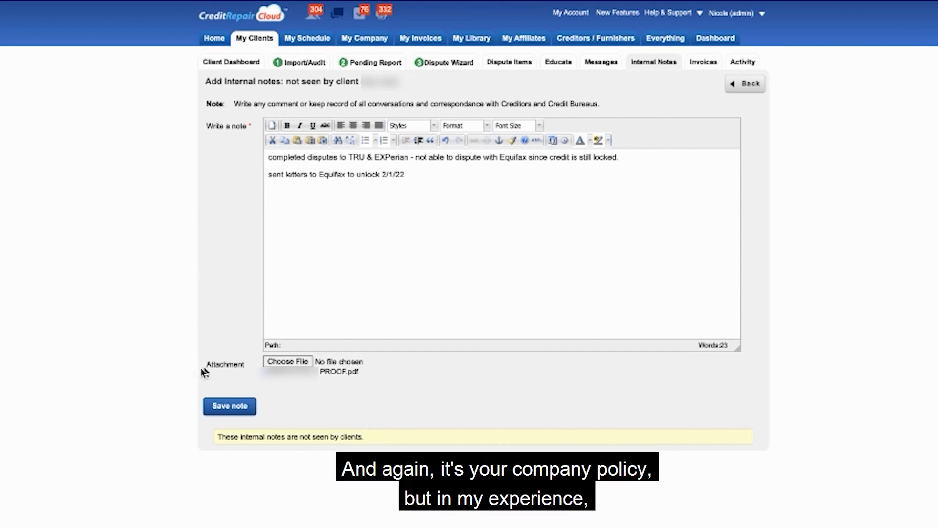
pyautogui.click(223, 408)
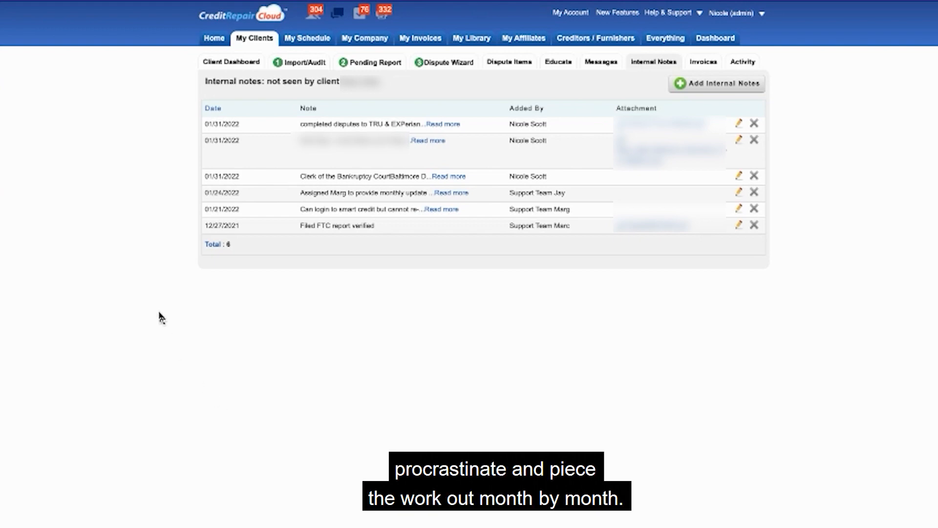
pyautogui.click(240, 65)
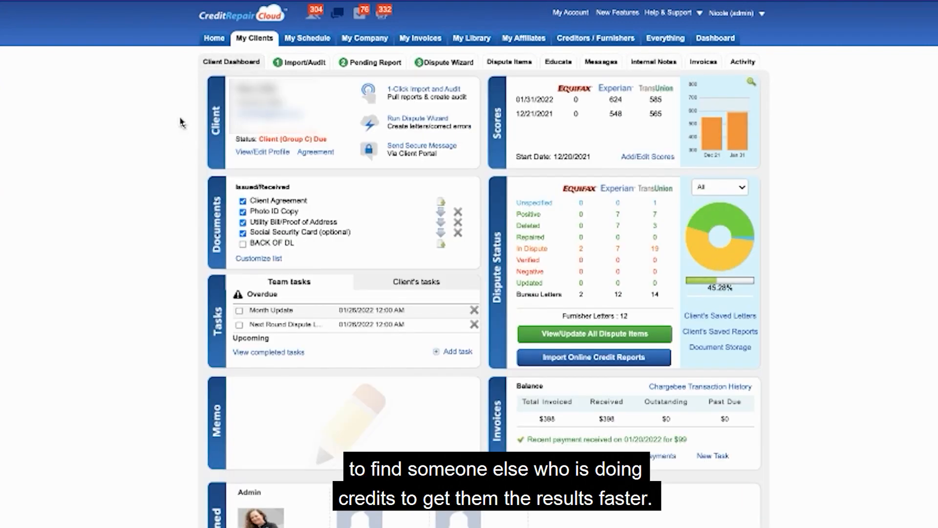